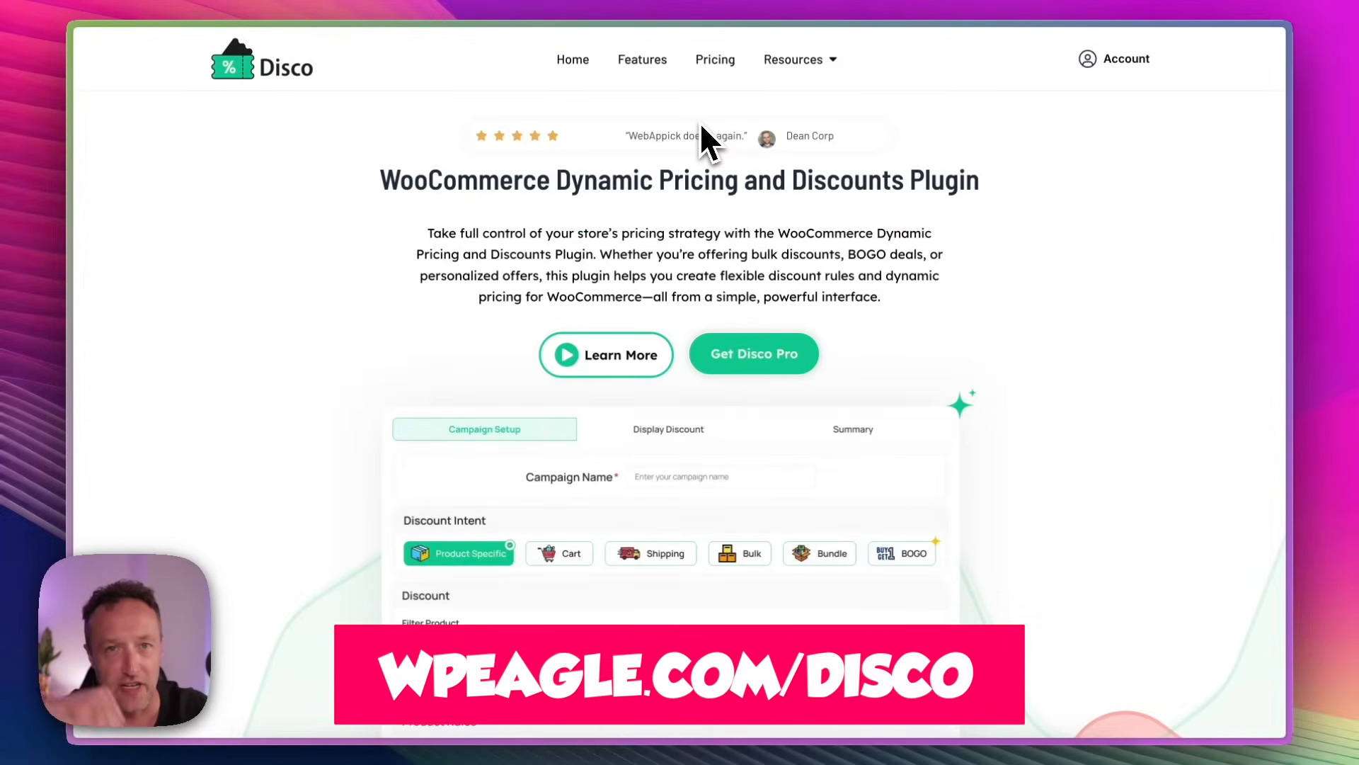
Step: View Disco's pricing plans, switching from yearly to lifetime prices and back to yearly
{"action": "scroll", "coordinate": [699, 143], "scroll_direction": "down", "scroll_amount": 6}
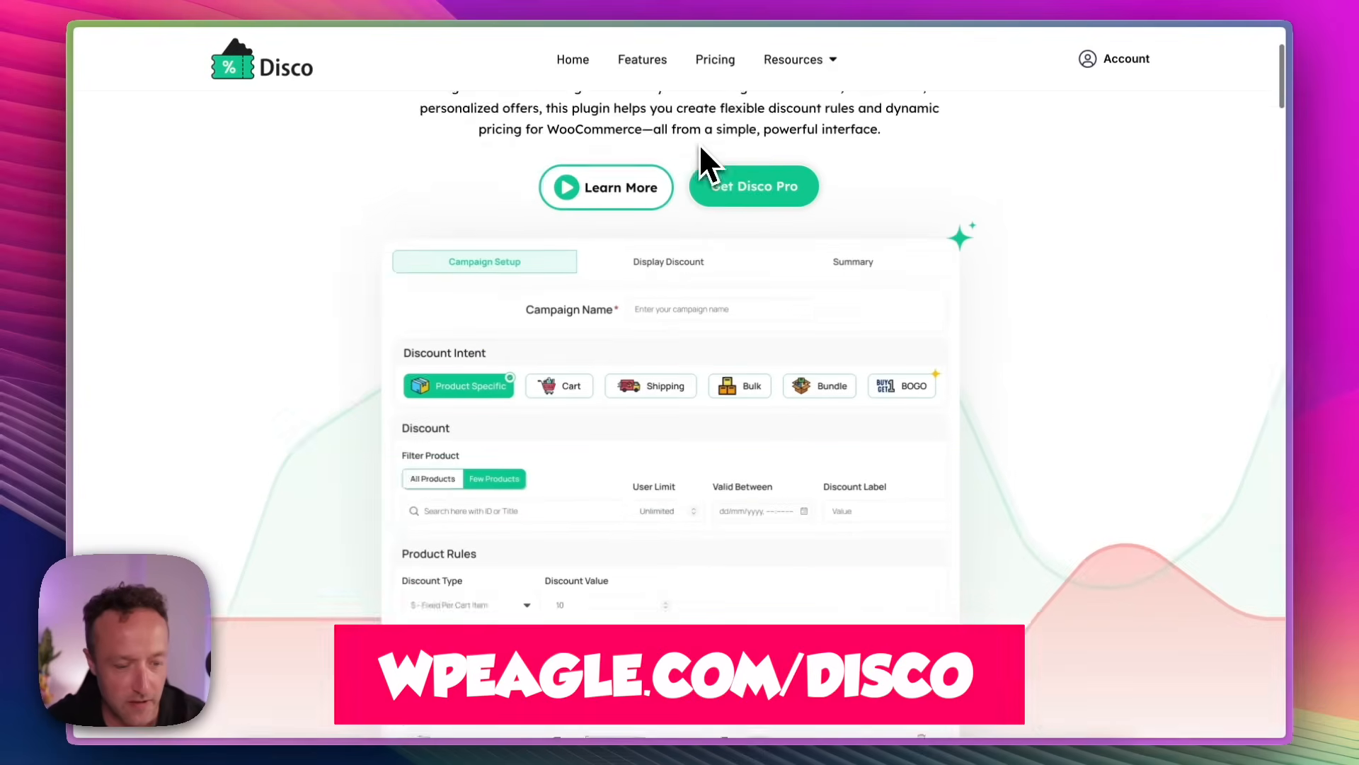
{"action": "scroll", "coordinate": [699, 143], "scroll_direction": "up", "scroll_amount": 6}
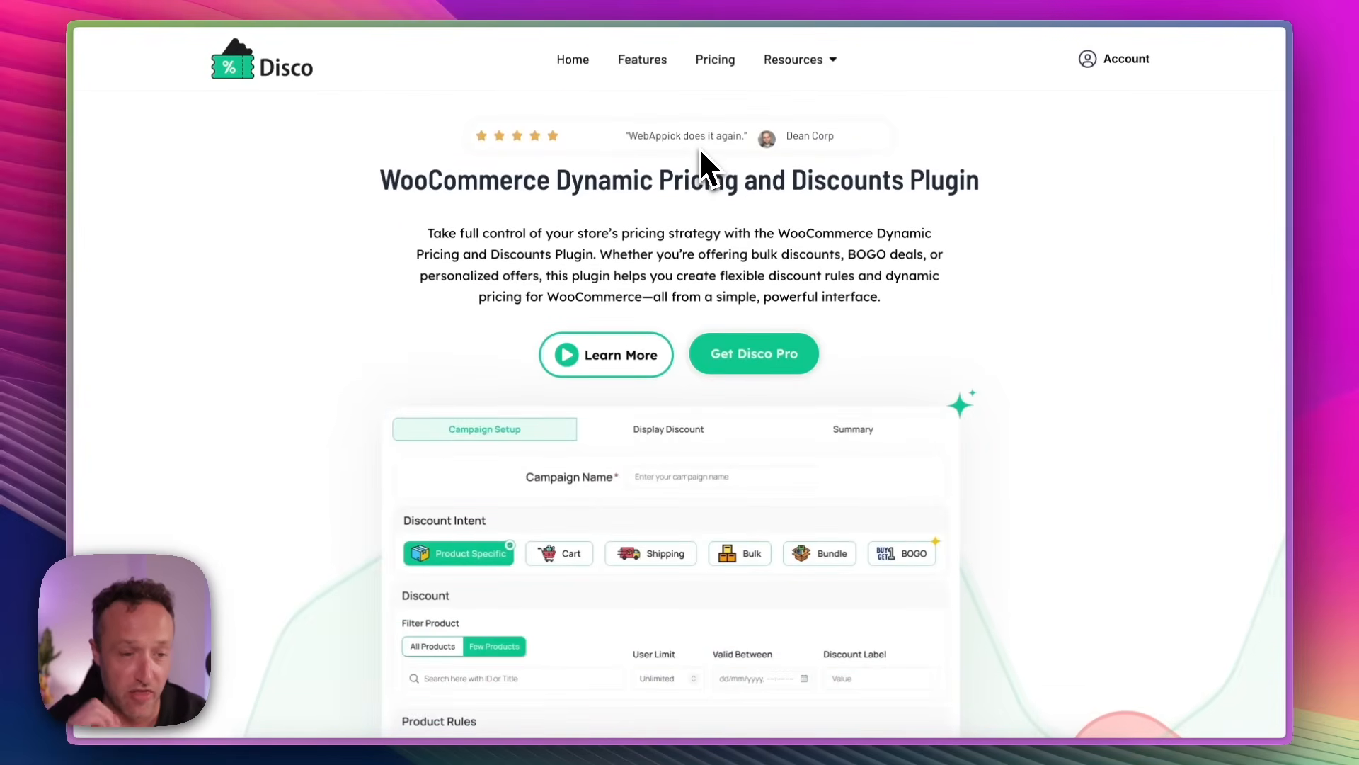
{"action": "left_click", "coordinate": [717, 65]}
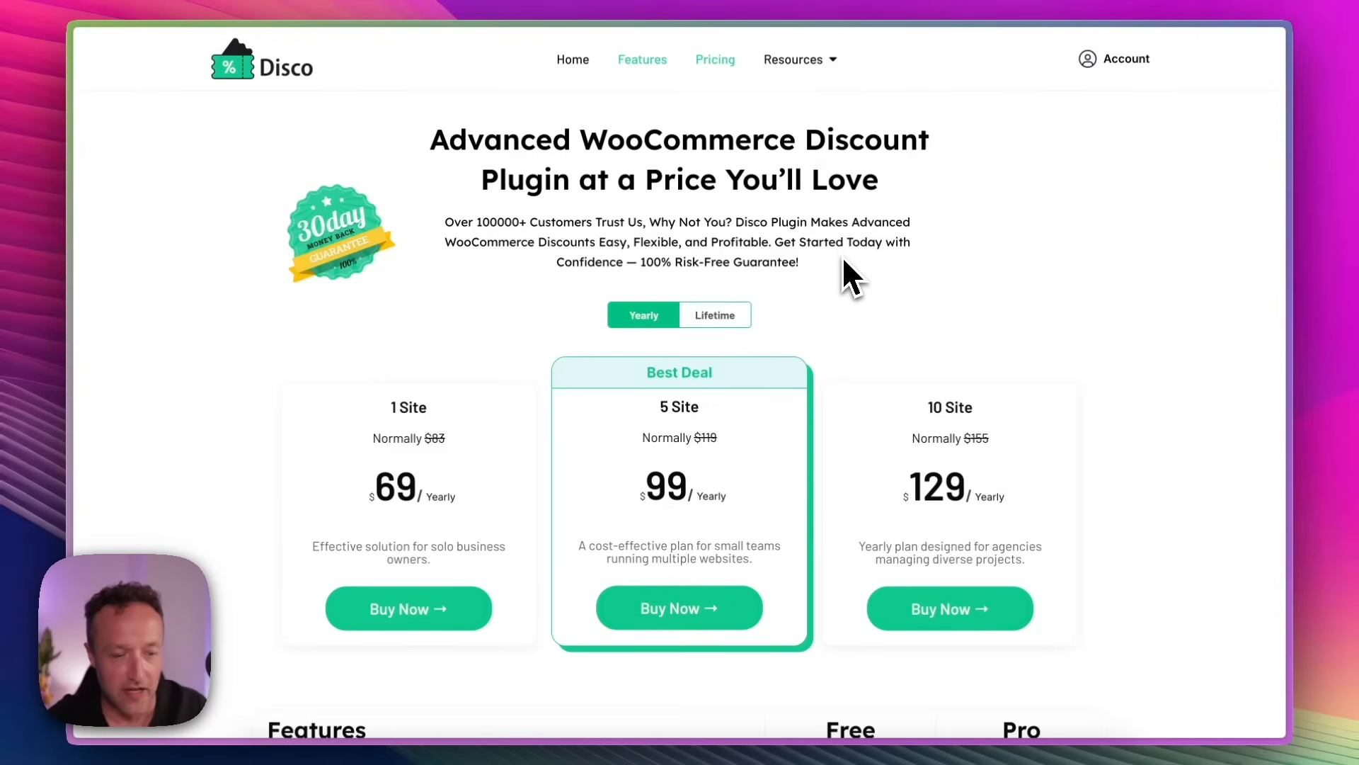
{"action": "left_click", "coordinate": [713, 313]}
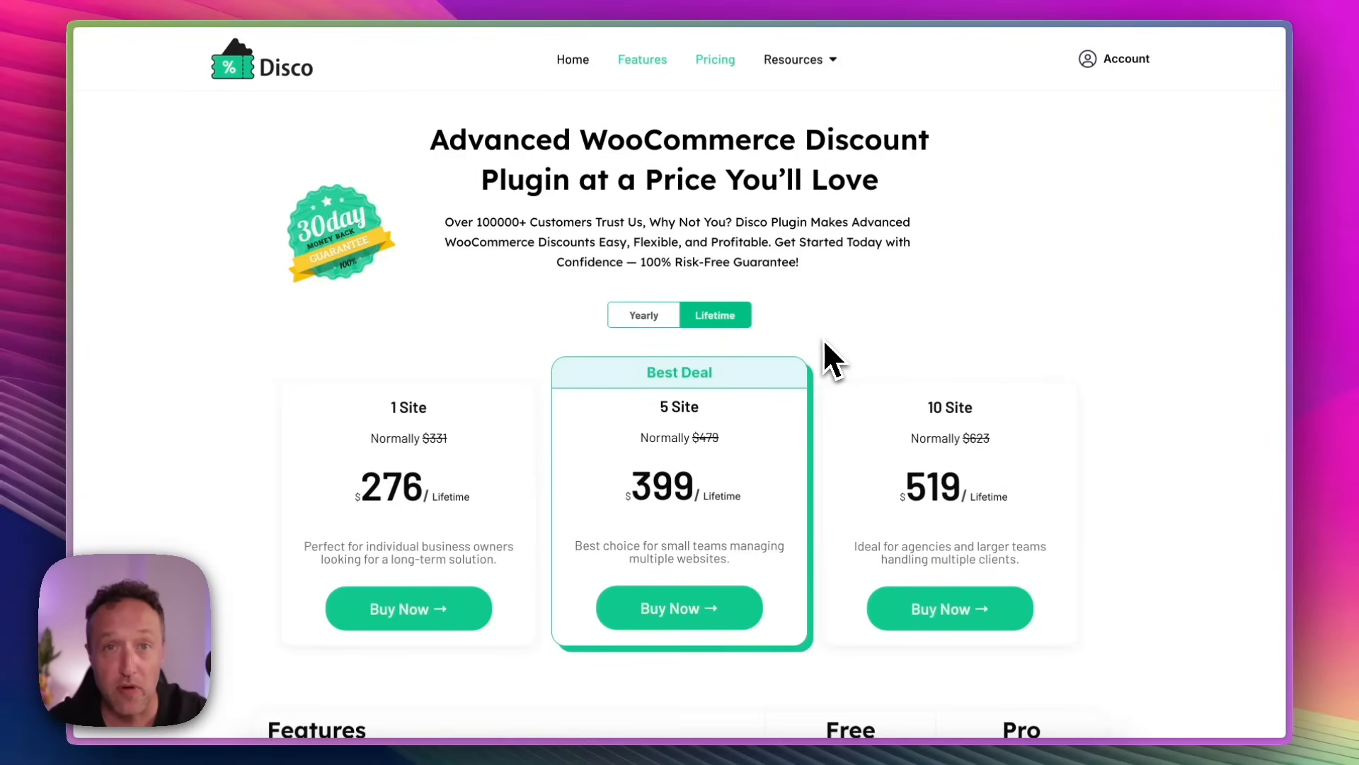
{"action": "left_click", "coordinate": [644, 314]}
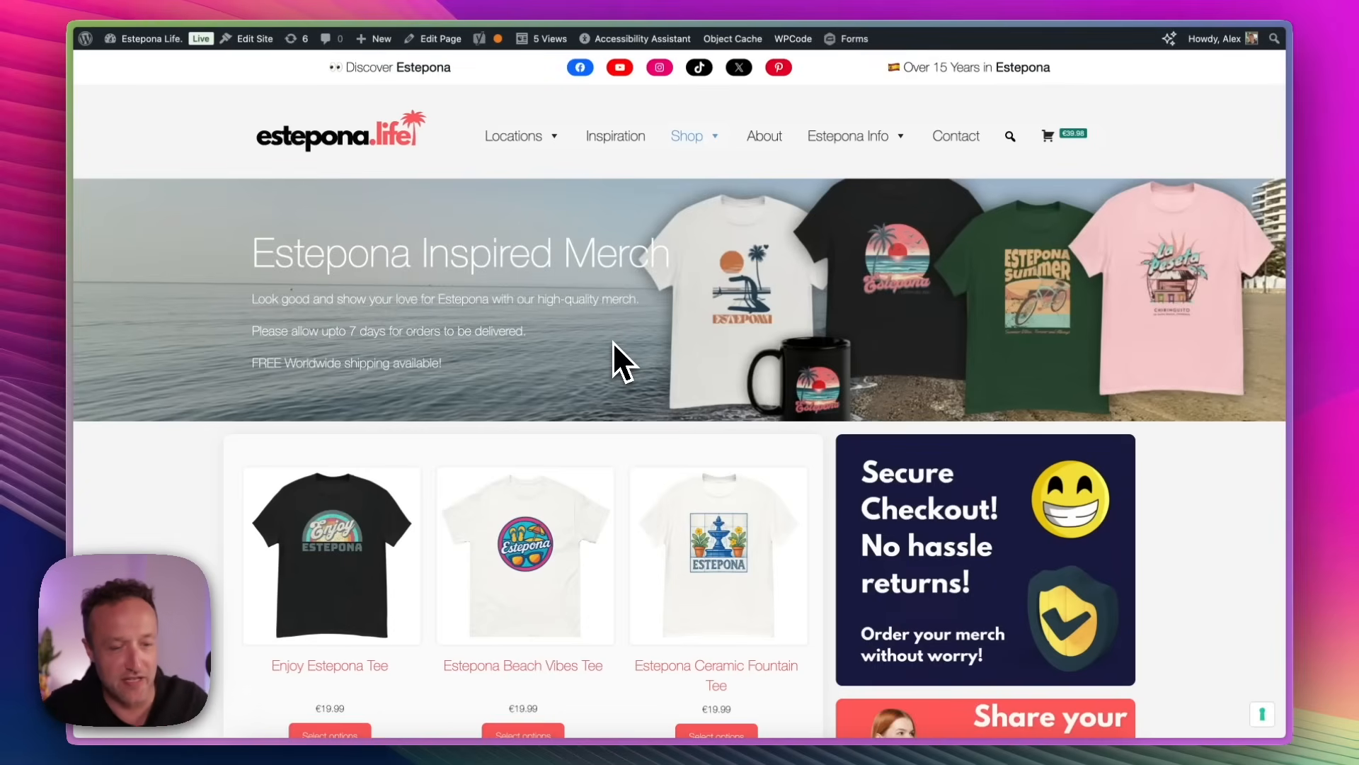
Step: Browse the Estepona merch tees at €19.99, then go to the WordPress admin Dashboard
{"action": "scroll", "coordinate": [613, 342], "scroll_direction": "down", "scroll_amount": 7}
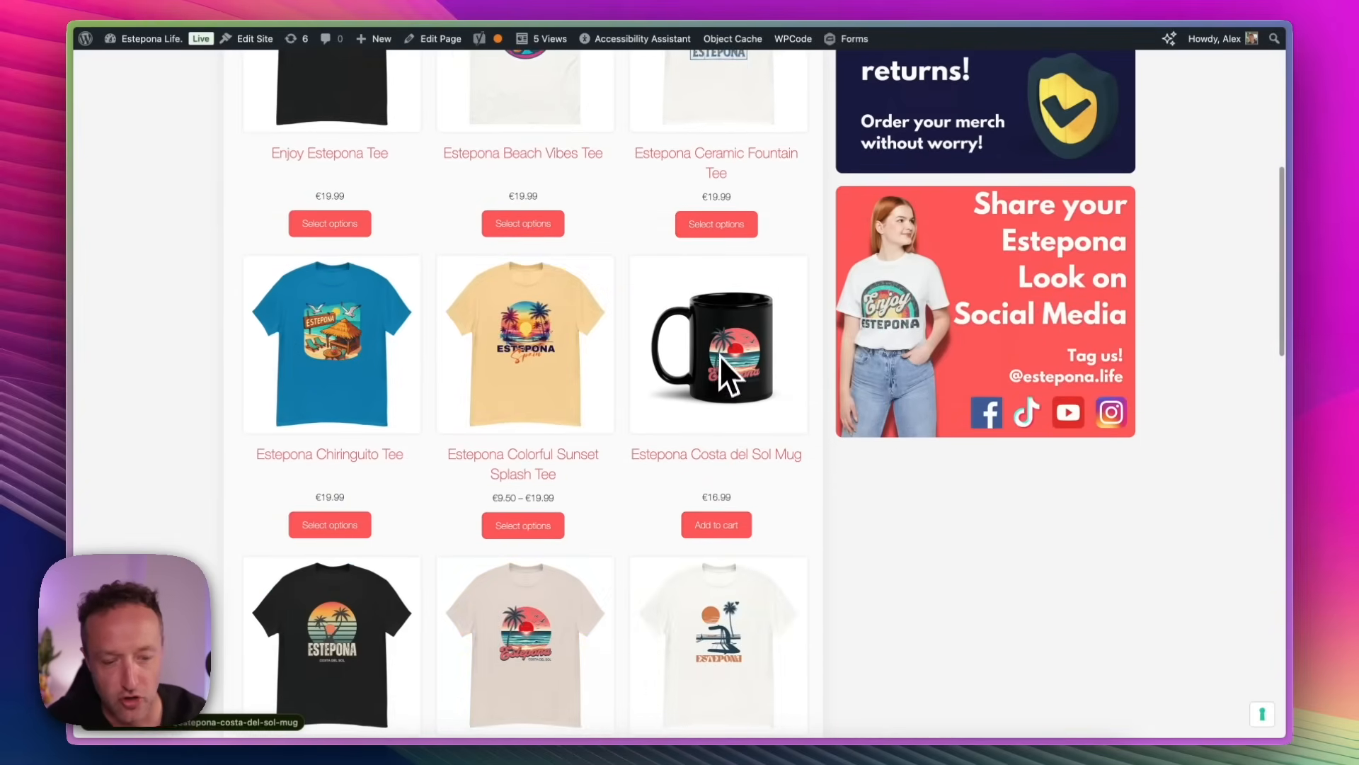
{"action": "scroll", "coordinate": [718, 373], "scroll_direction": "up", "scroll_amount": 8}
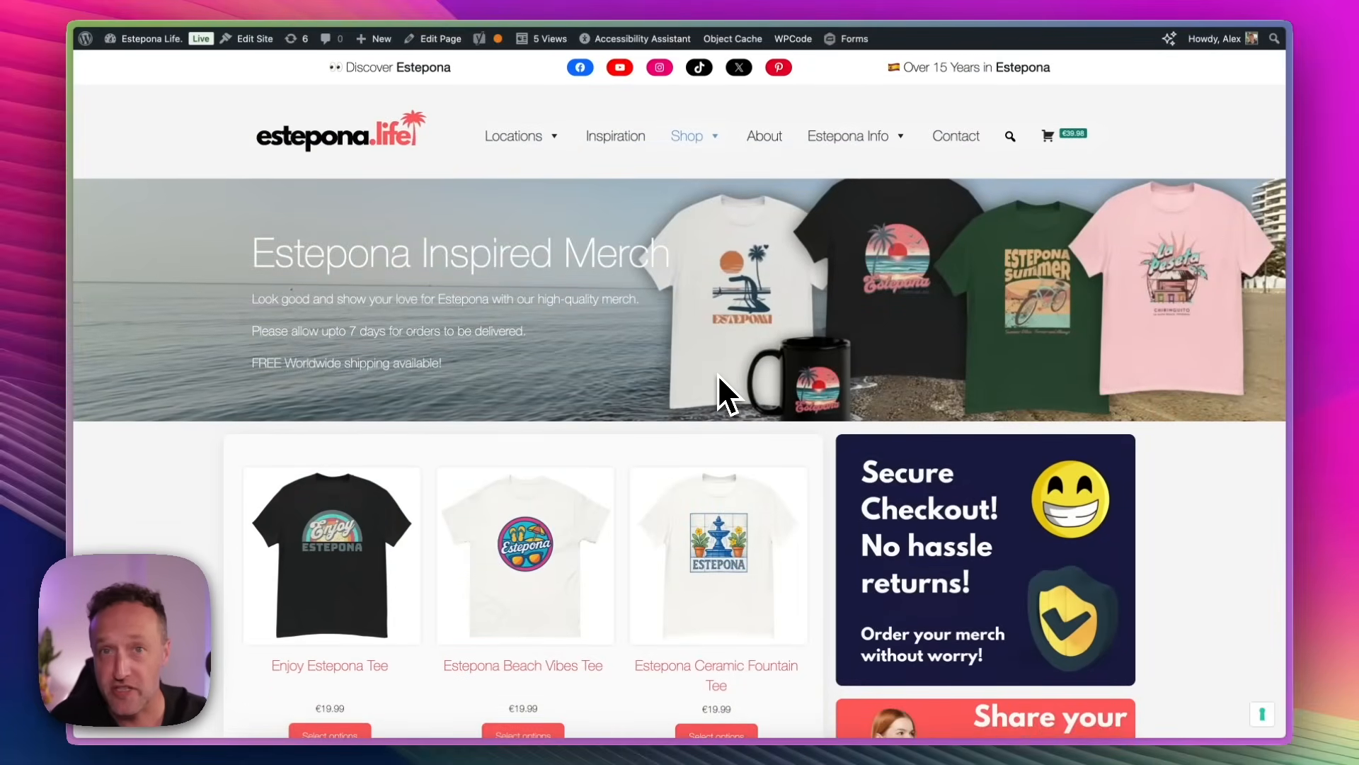
{"action": "mouse_move", "coordinate": [130, 35]}
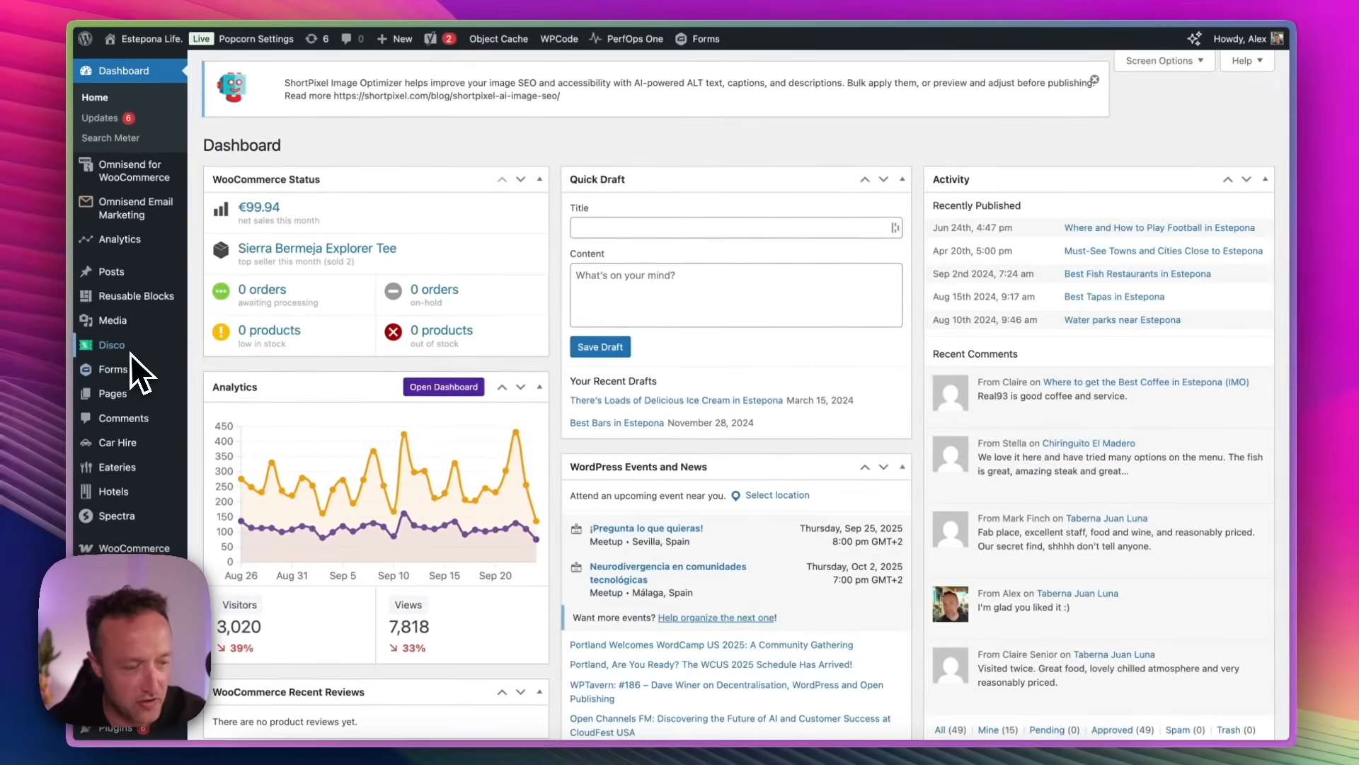
Step: Go to the Disco Discount Campaigns page from the admin sidebar
{"action": "mouse_move", "coordinate": [133, 345]}
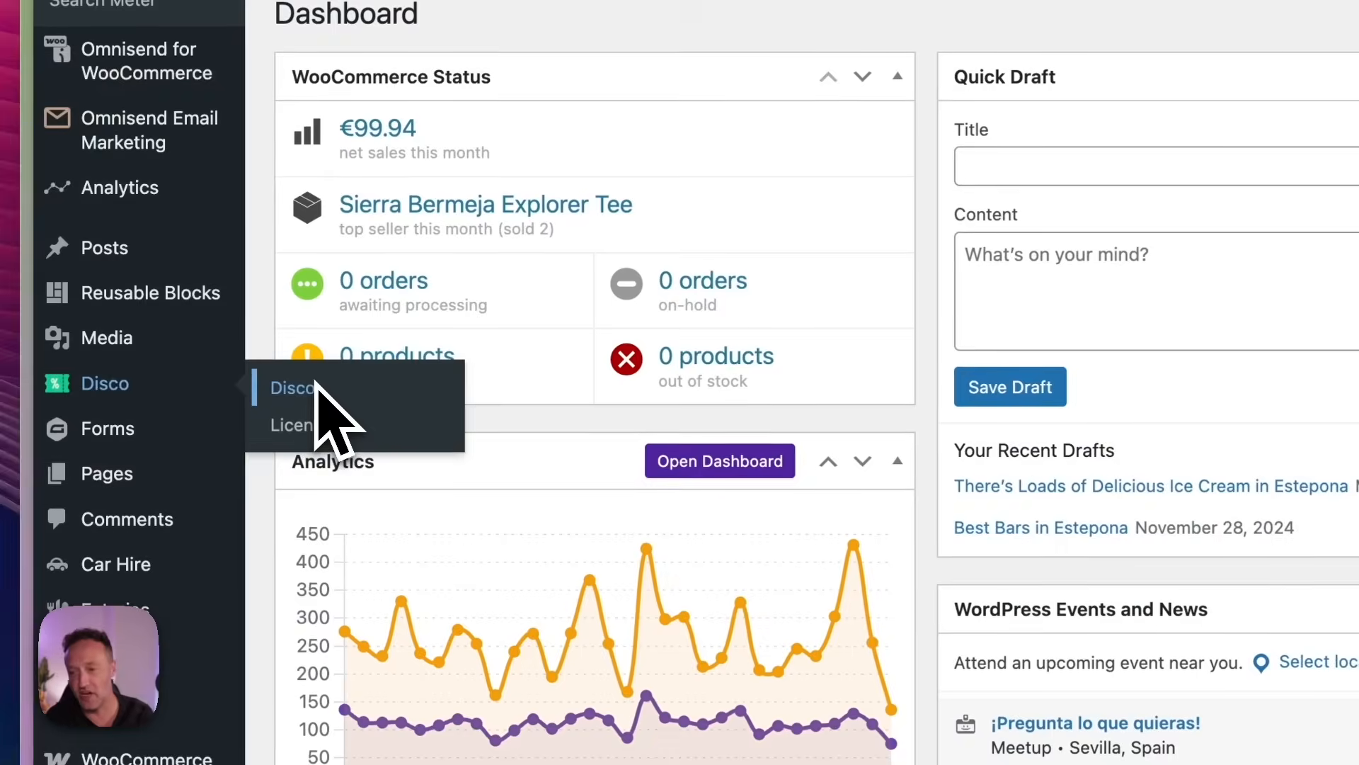
{"action": "left_click", "coordinate": [287, 373]}
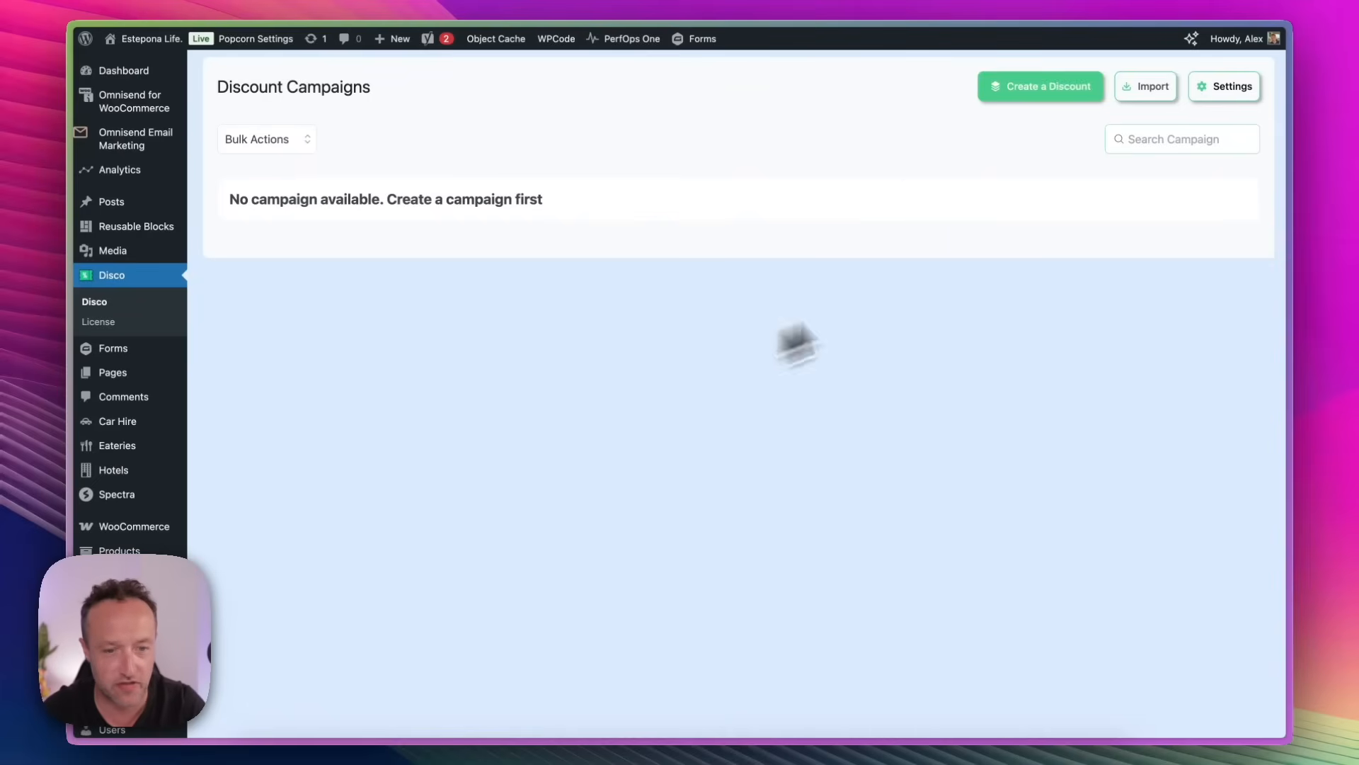
Step: Start a new campaign named '20% off all products' with Product intent
{"action": "left_click", "coordinate": [1032, 91]}
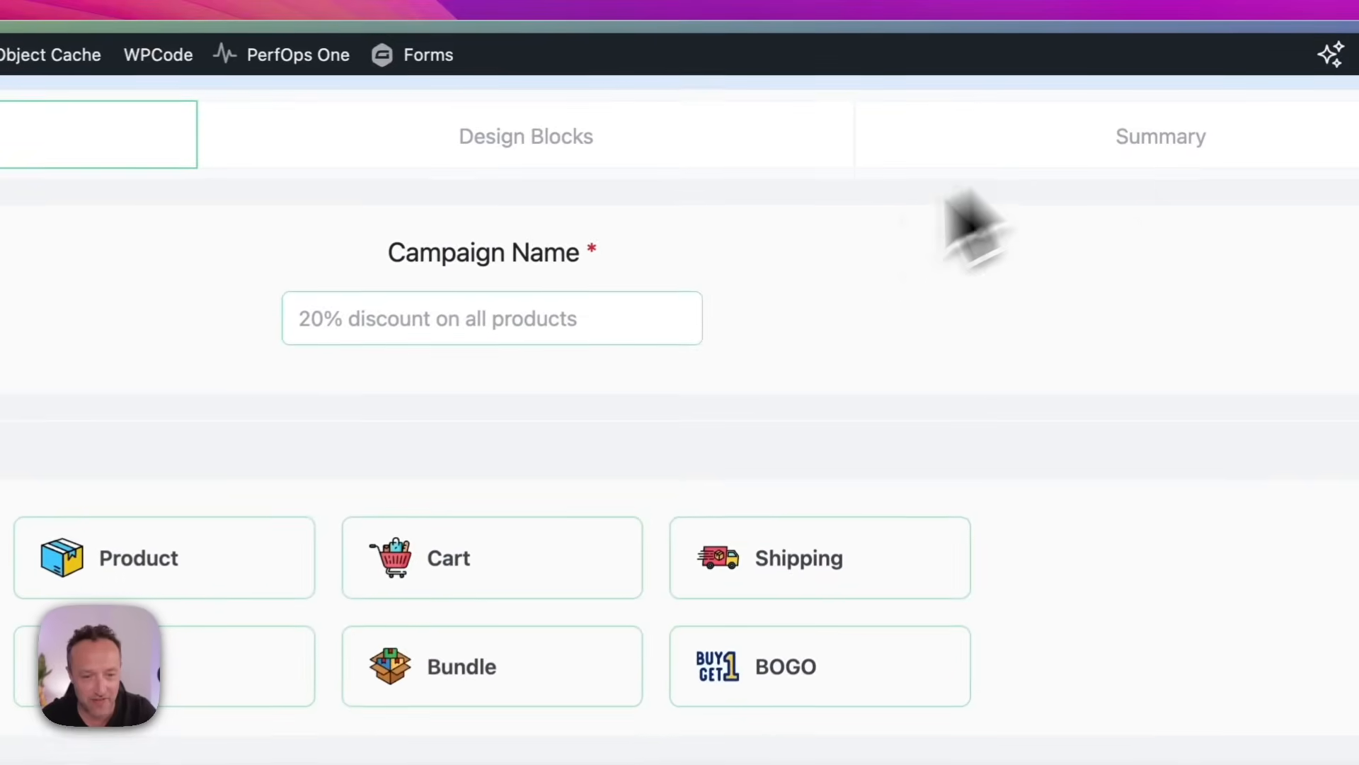
{"action": "left_click", "coordinate": [547, 318]}
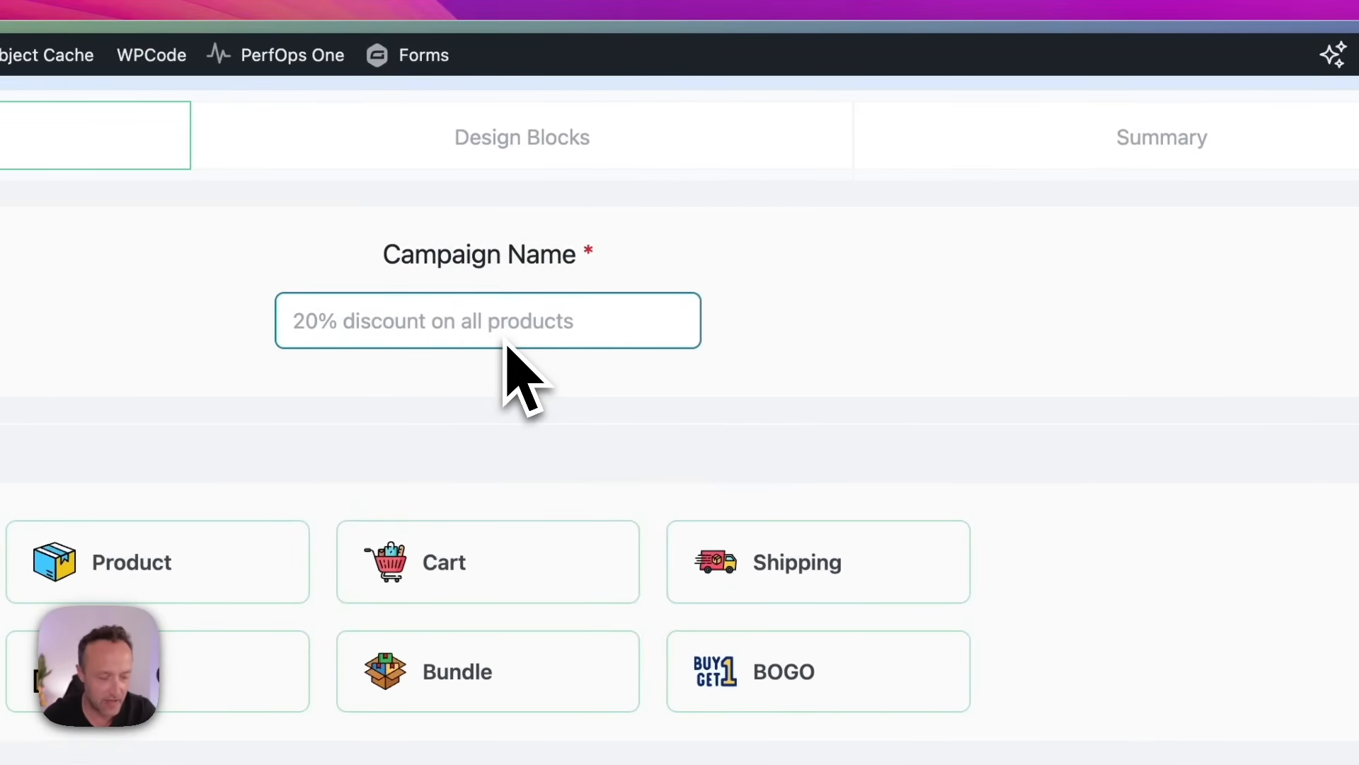
{"action": "type", "text": "20% of"}
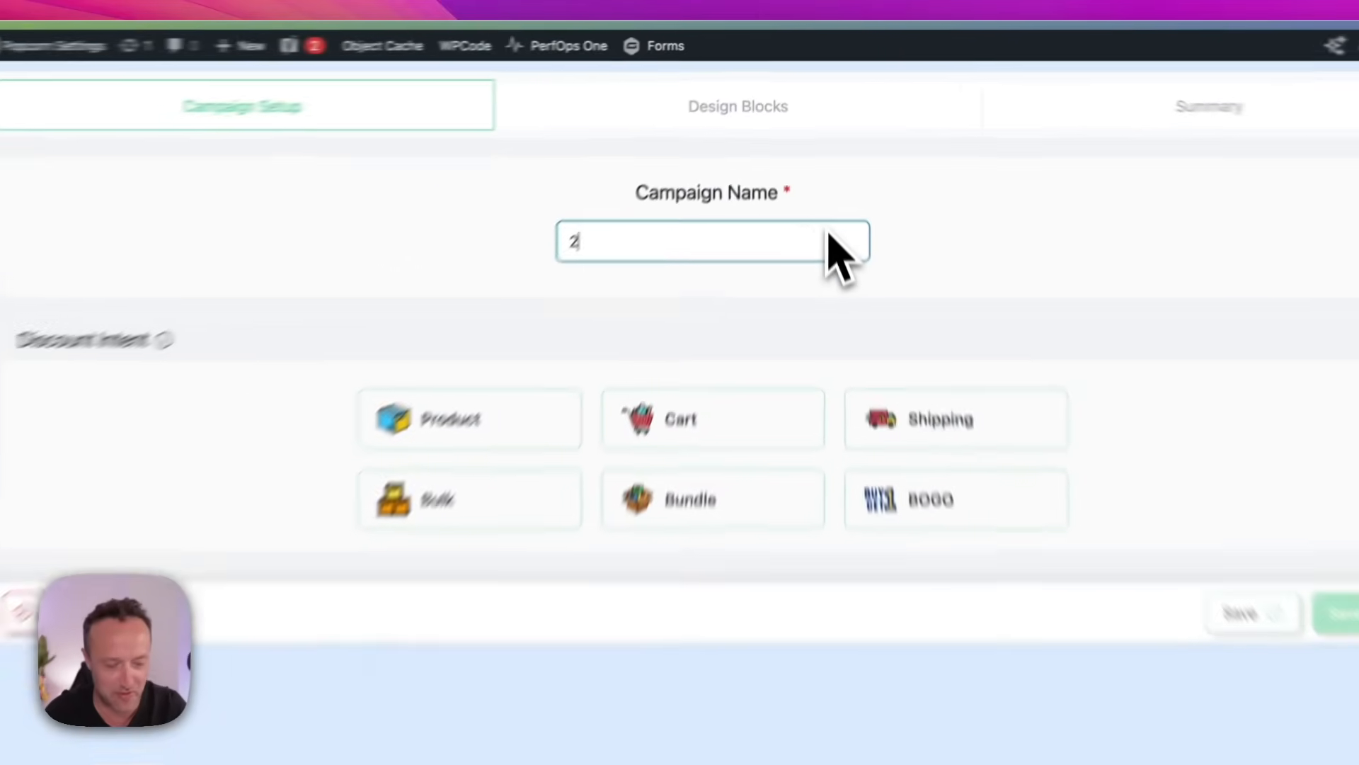
{"action": "type", "text": "f all products"}
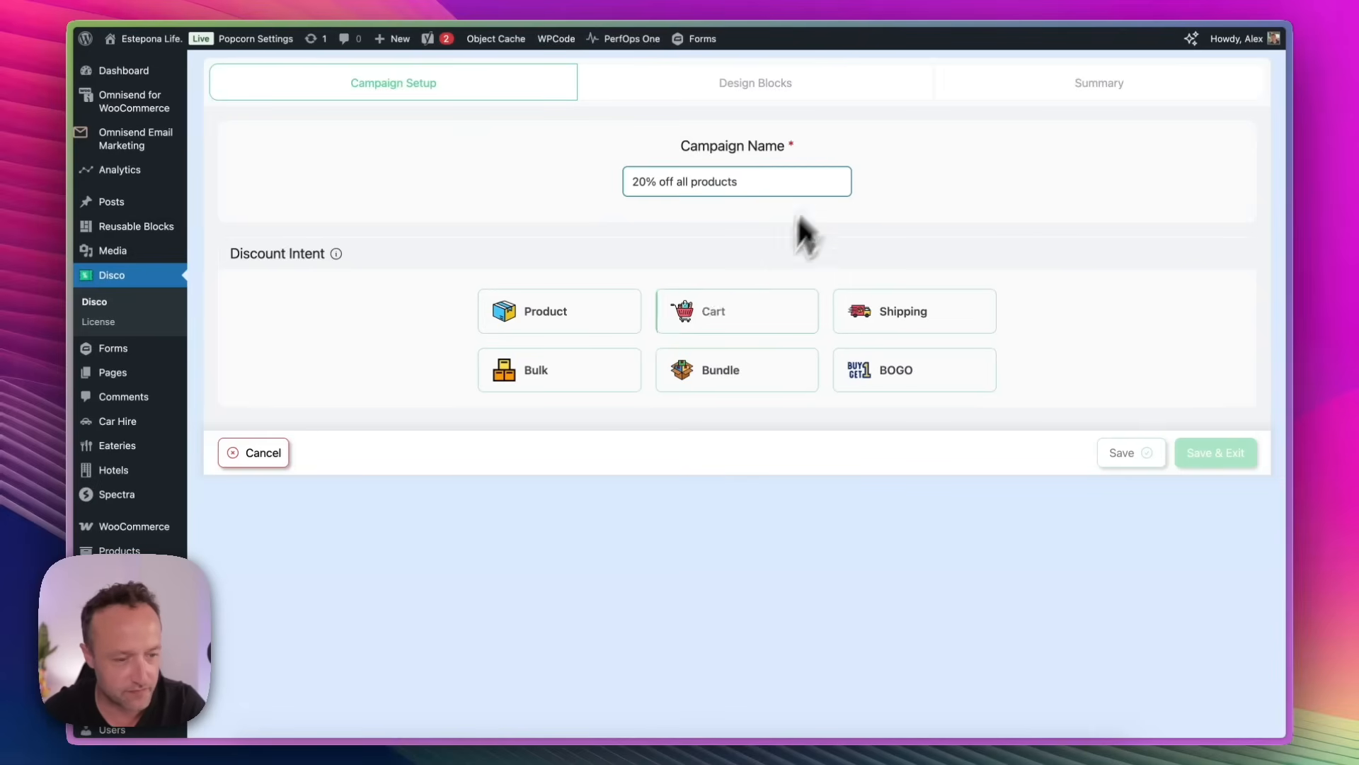
{"action": "left_click", "coordinate": [504, 318]}
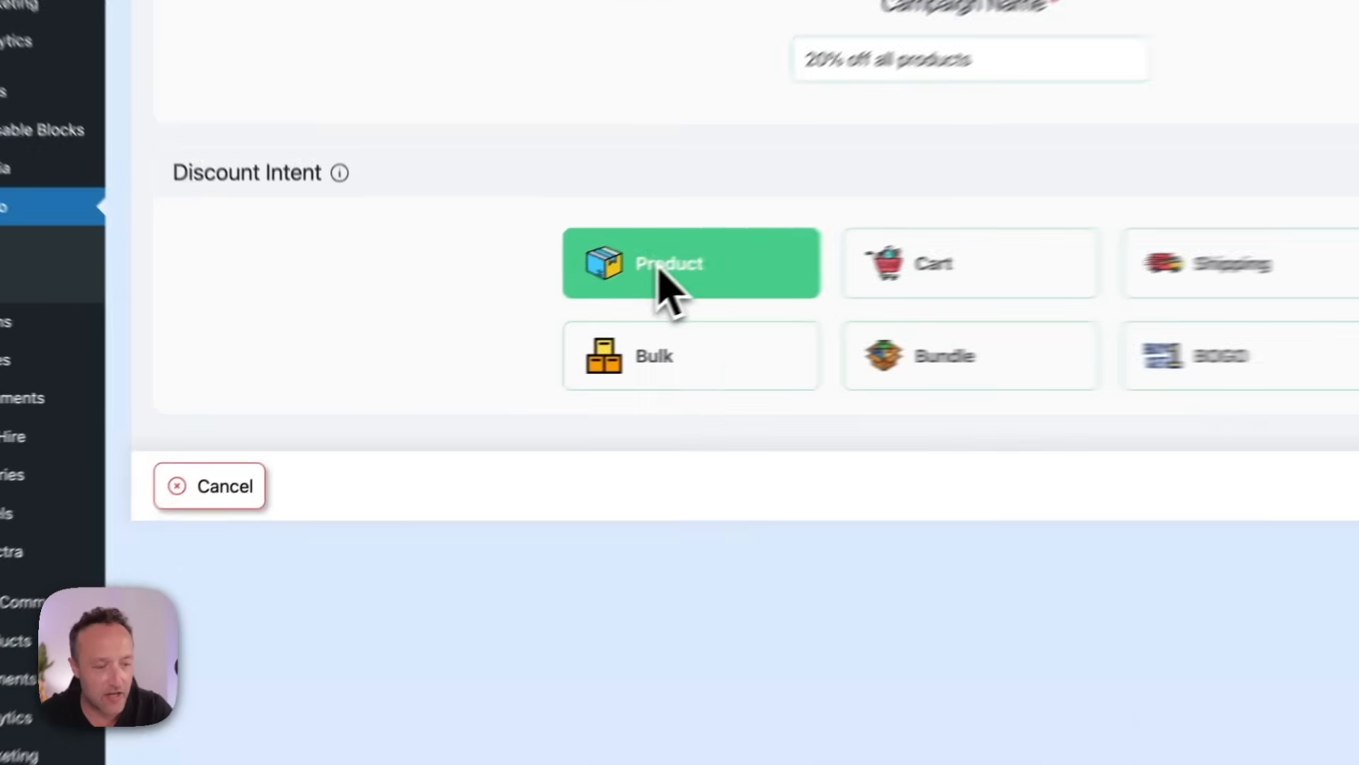
{"action": "left_click", "coordinate": [544, 326]}
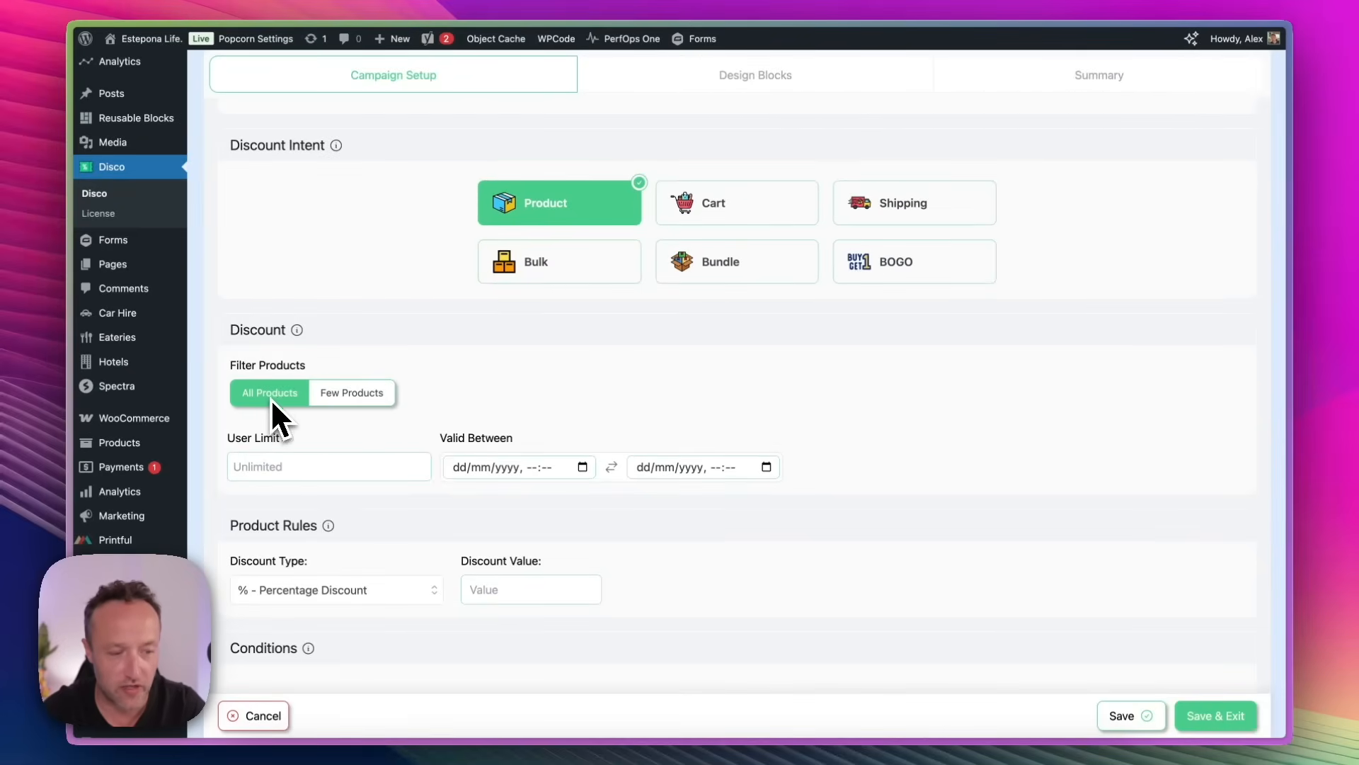
Step: Give it a Percentage Discount of 20 and save the campaign
{"action": "scroll", "coordinate": [475, 296], "scroll_direction": "down", "scroll_amount": 2}
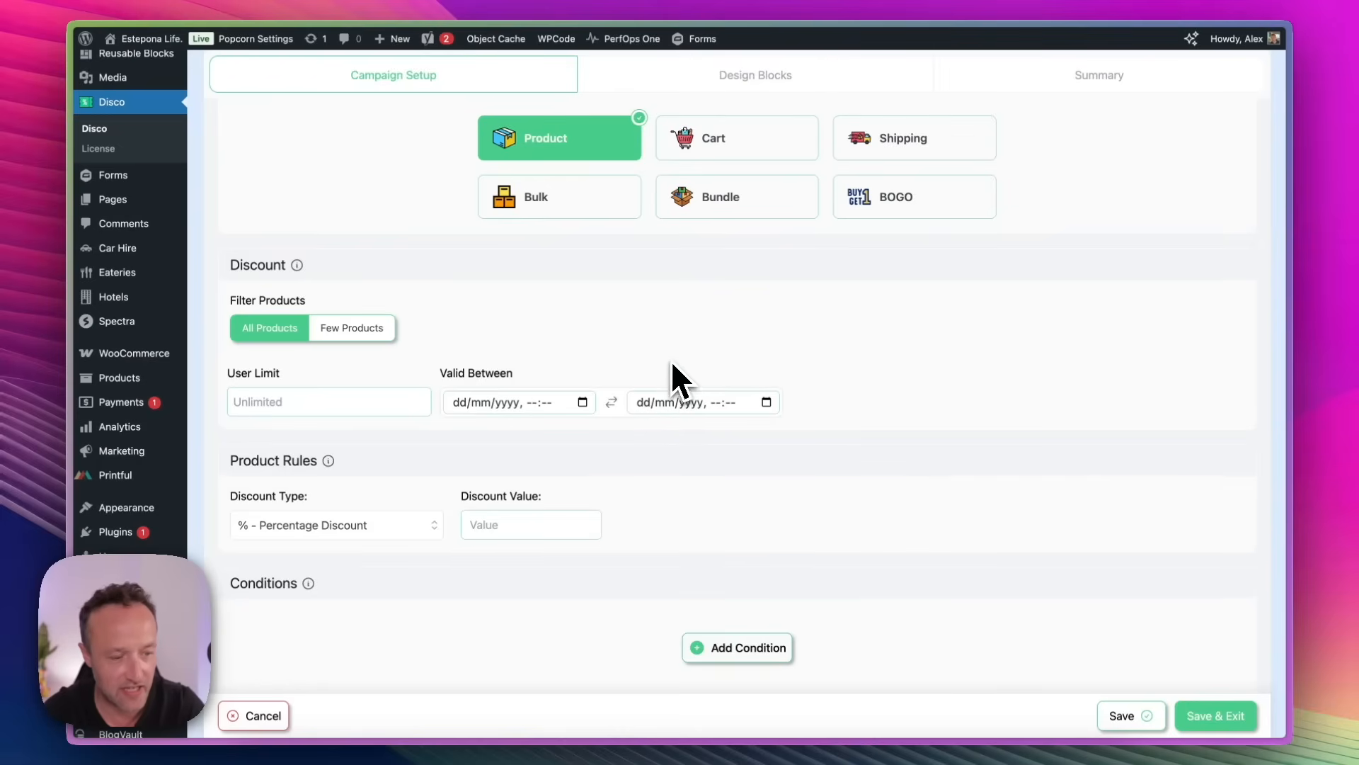
{"action": "scroll", "coordinate": [672, 358], "scroll_direction": "down", "scroll_amount": 1}
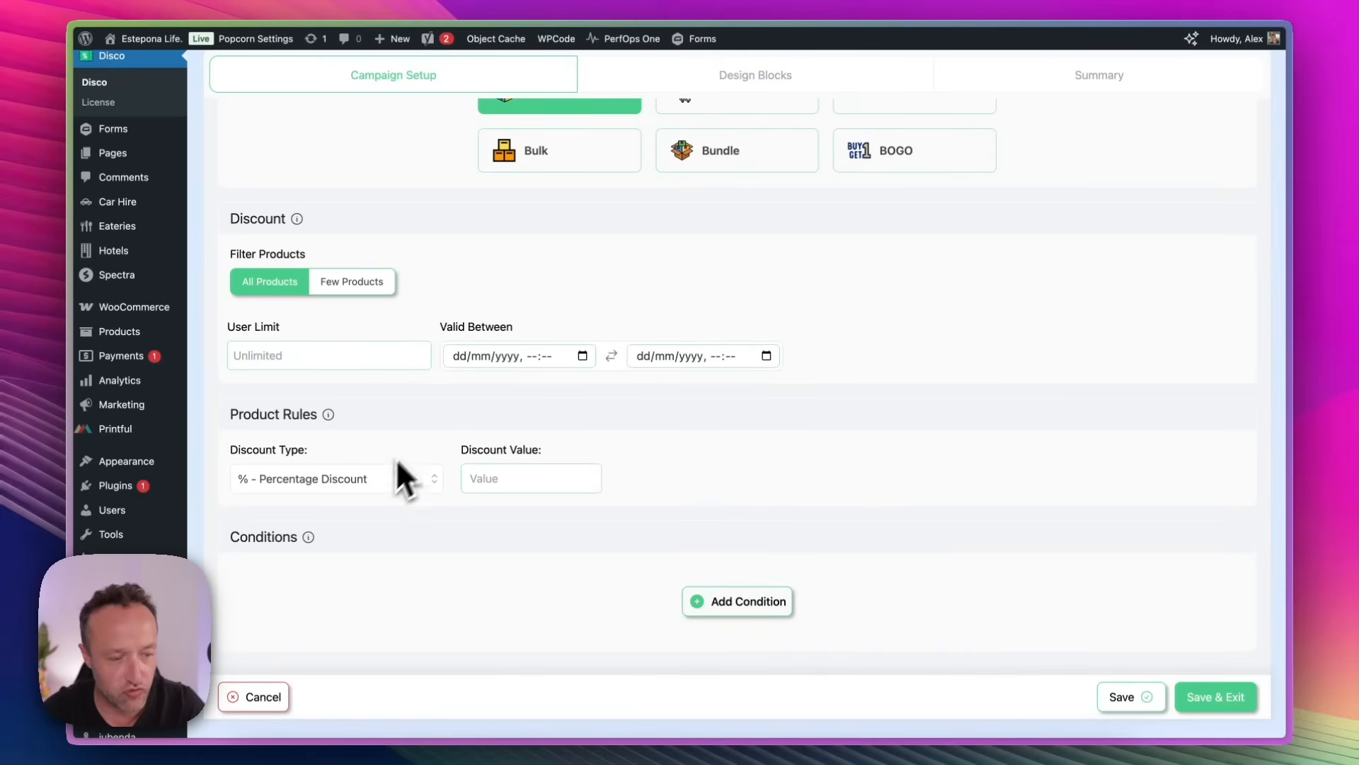
{"action": "left_click", "coordinate": [310, 477]}
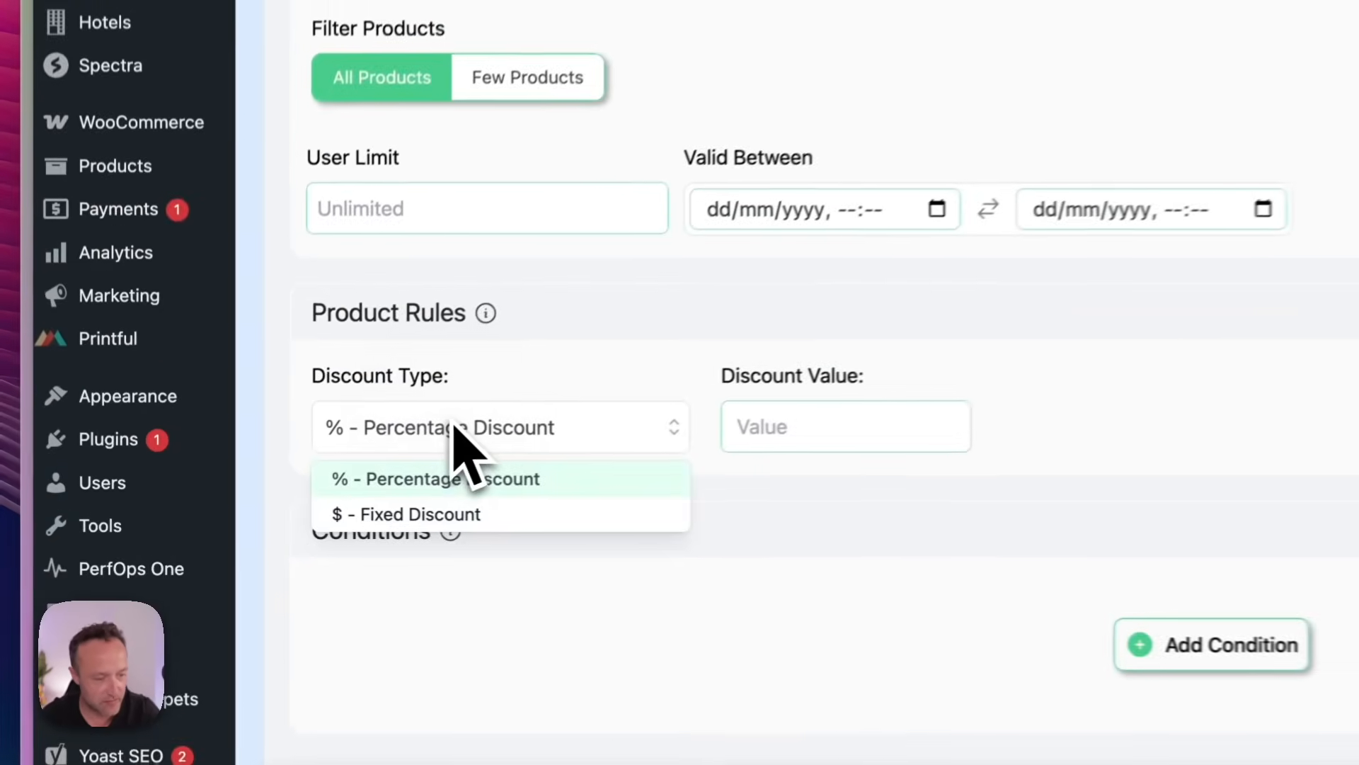
{"action": "left_click", "coordinate": [556, 439]}
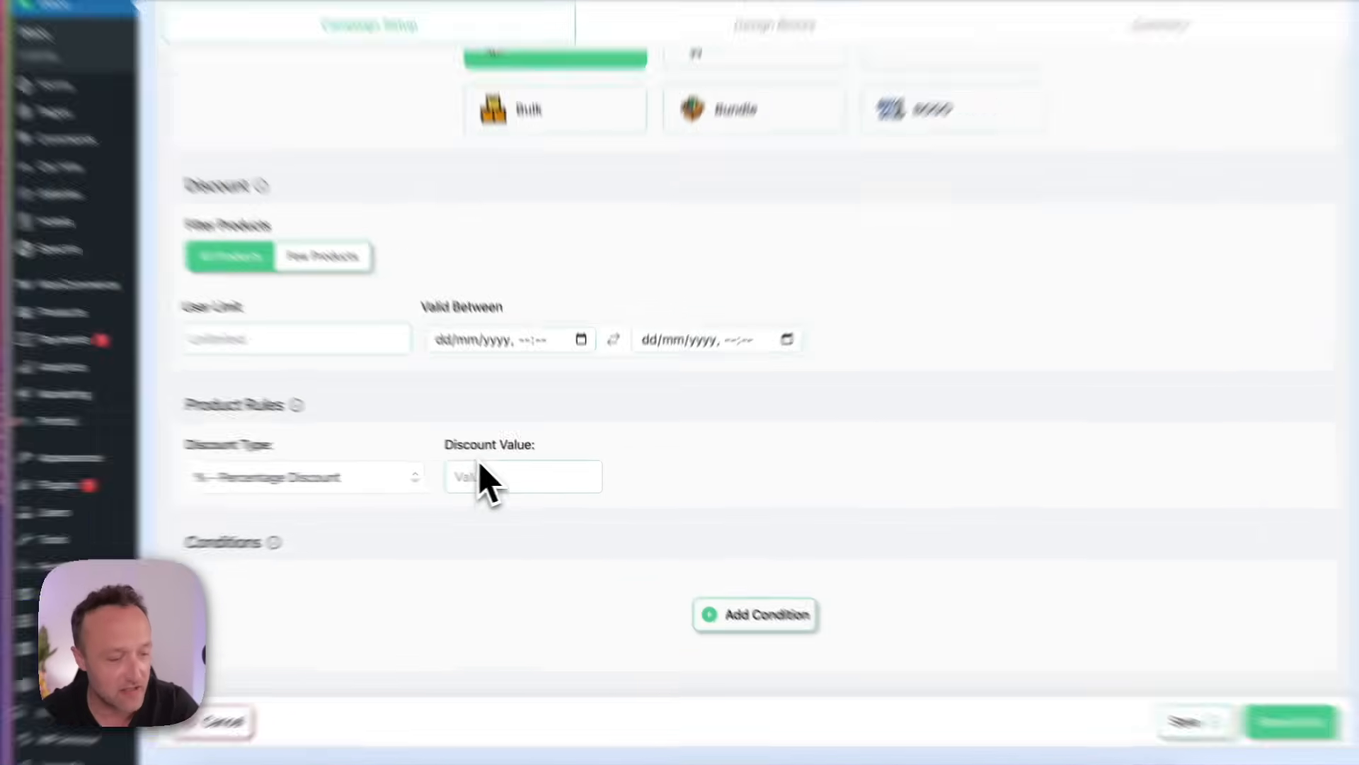
{"action": "left_click", "coordinate": [479, 479]}
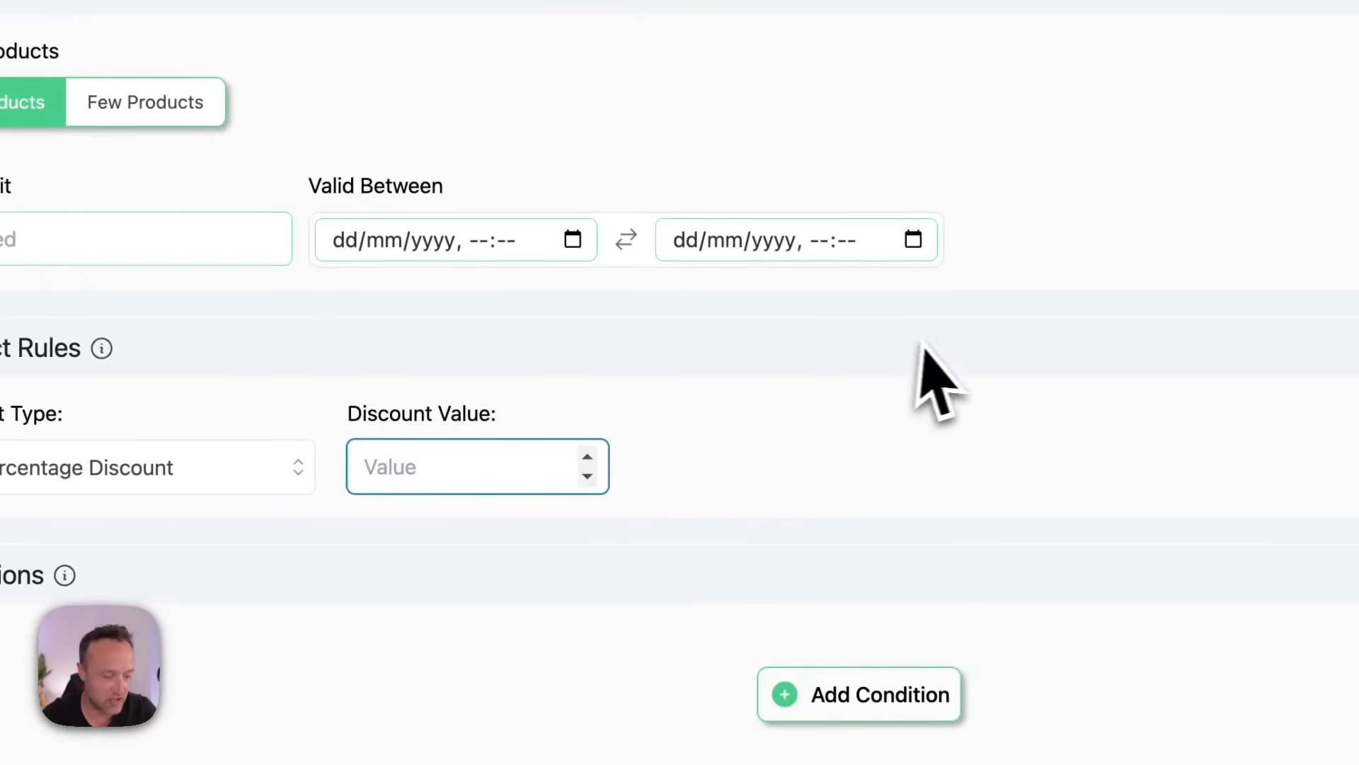
{"action": "type", "text": "20"}
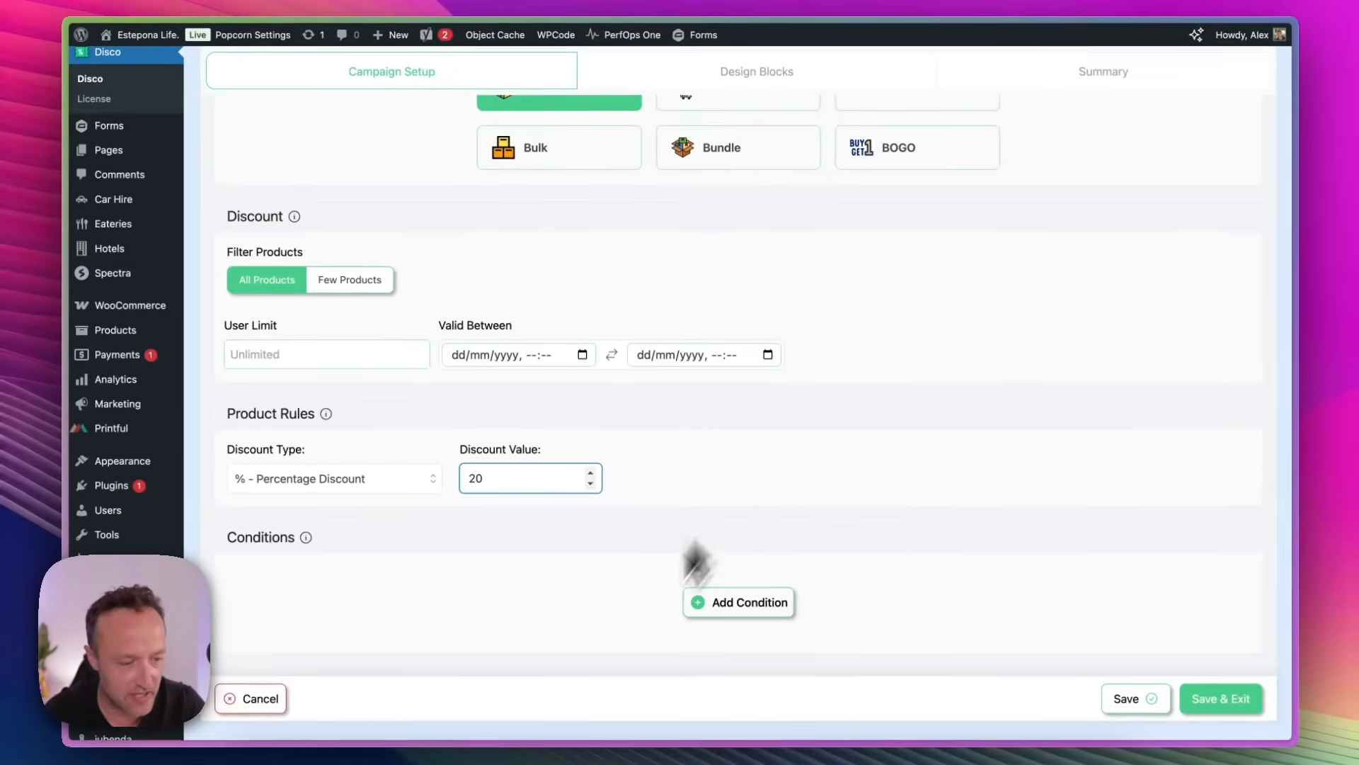
{"action": "left_click", "coordinate": [617, 549]}
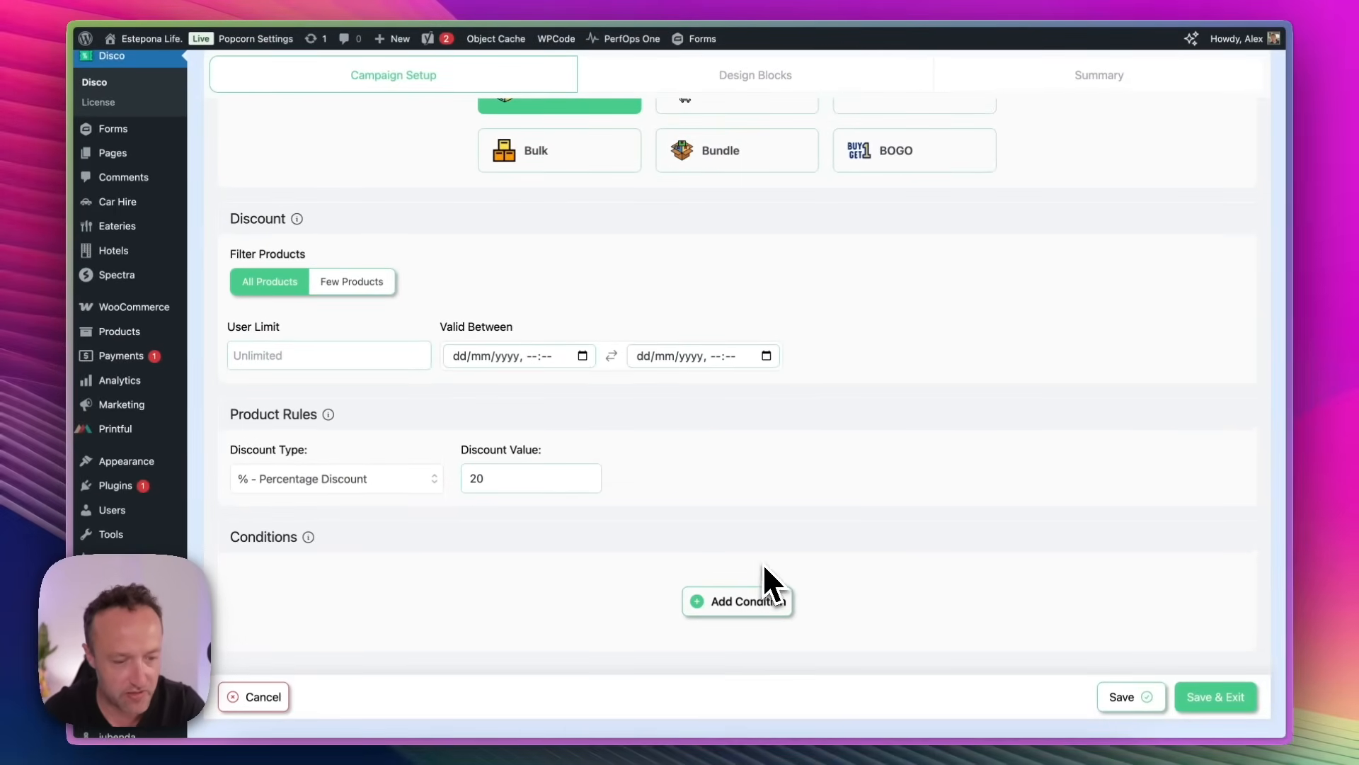
{"action": "scroll", "coordinate": [762, 563], "scroll_direction": "down", "scroll_amount": 1}
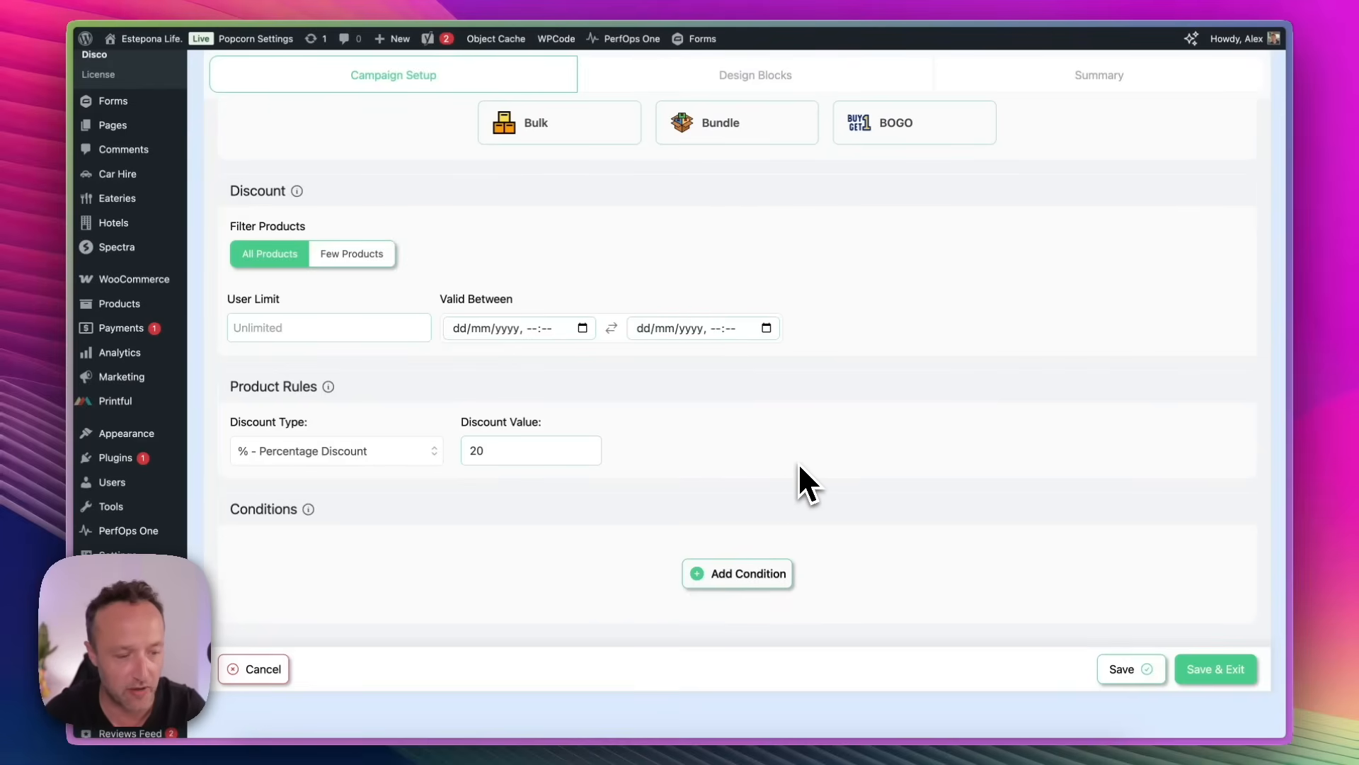
{"action": "scroll", "coordinate": [799, 467], "scroll_direction": "up", "scroll_amount": 1}
{"action": "left_click", "coordinate": [1212, 684]}
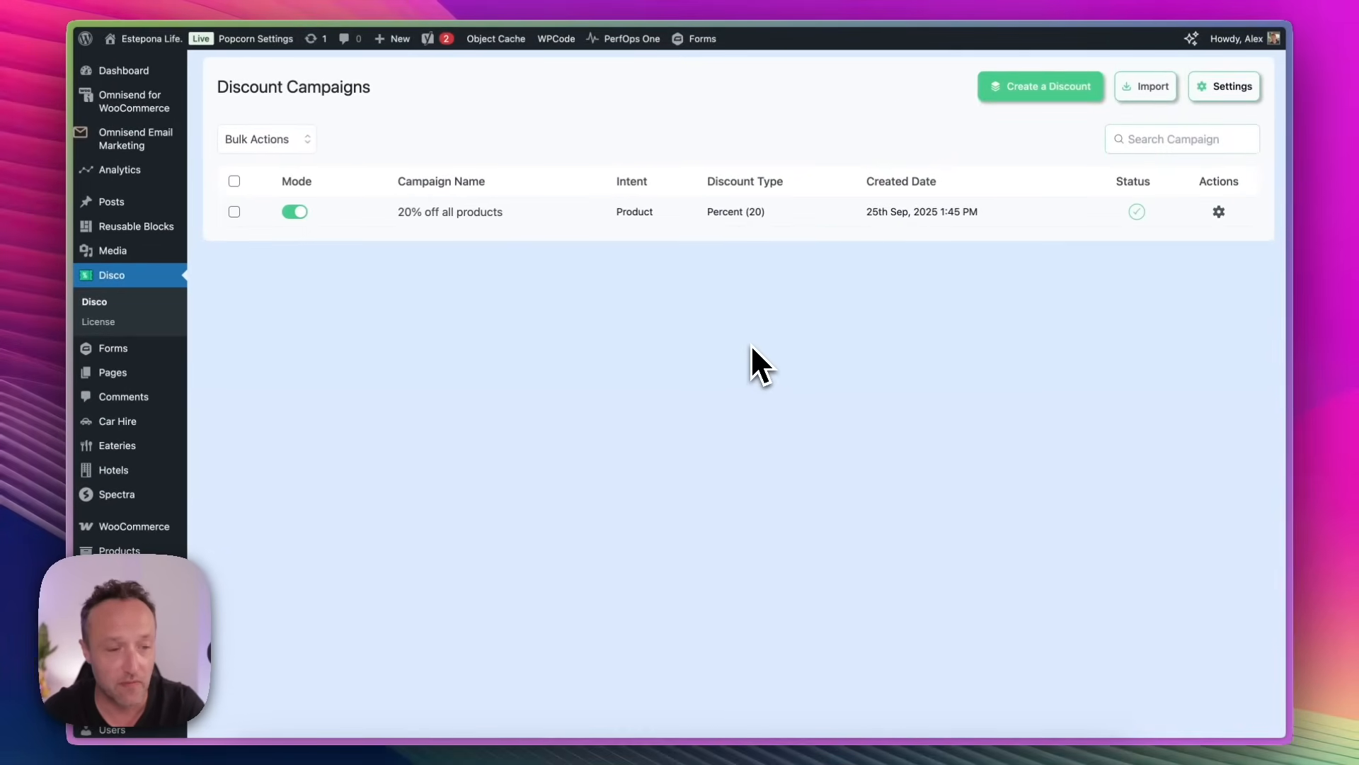
{"action": "key", "text": "ctrl+Tab"}
Step: Confirm the Enjoy Estepona Tee product page now shows €15.99 instead of €19.99
{"action": "scroll", "coordinate": [674, 347], "scroll_direction": "down", "scroll_amount": 3}
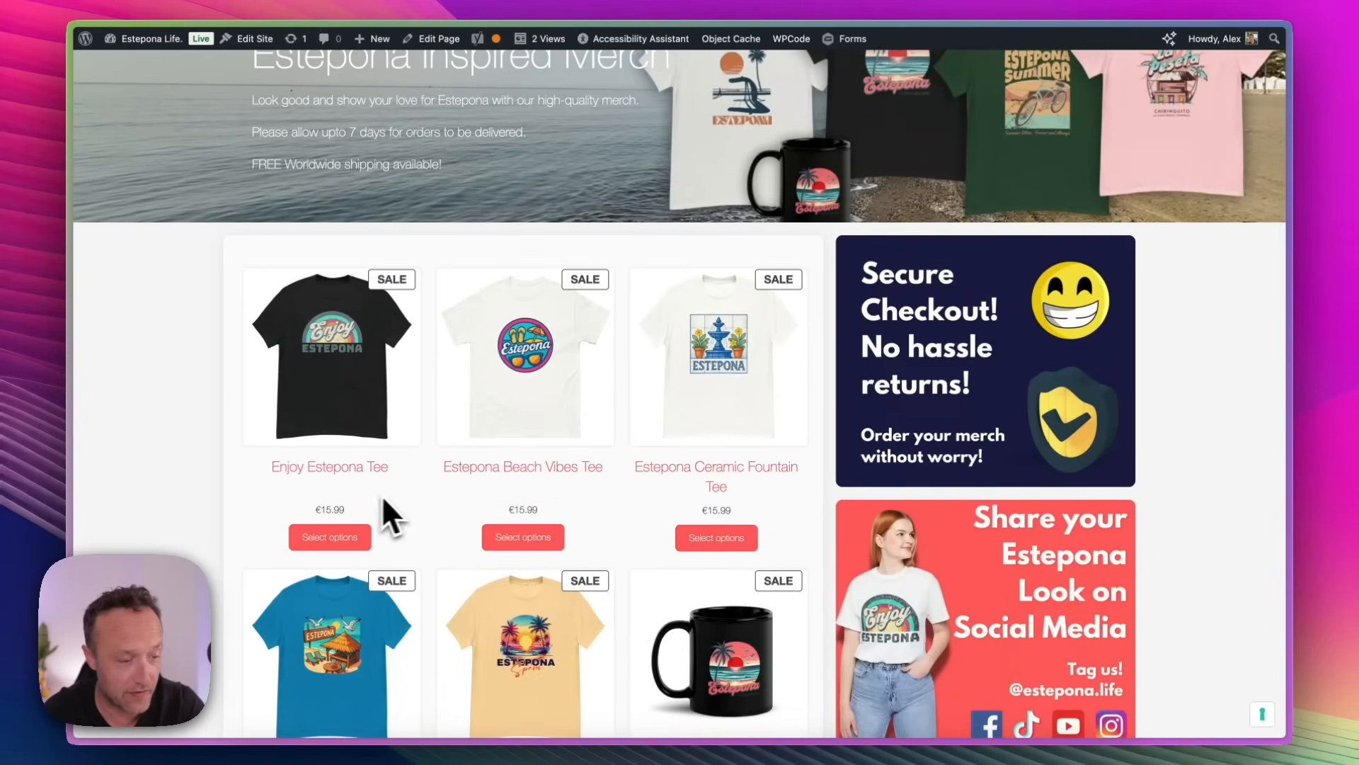
{"action": "left_click", "coordinate": [371, 363]}
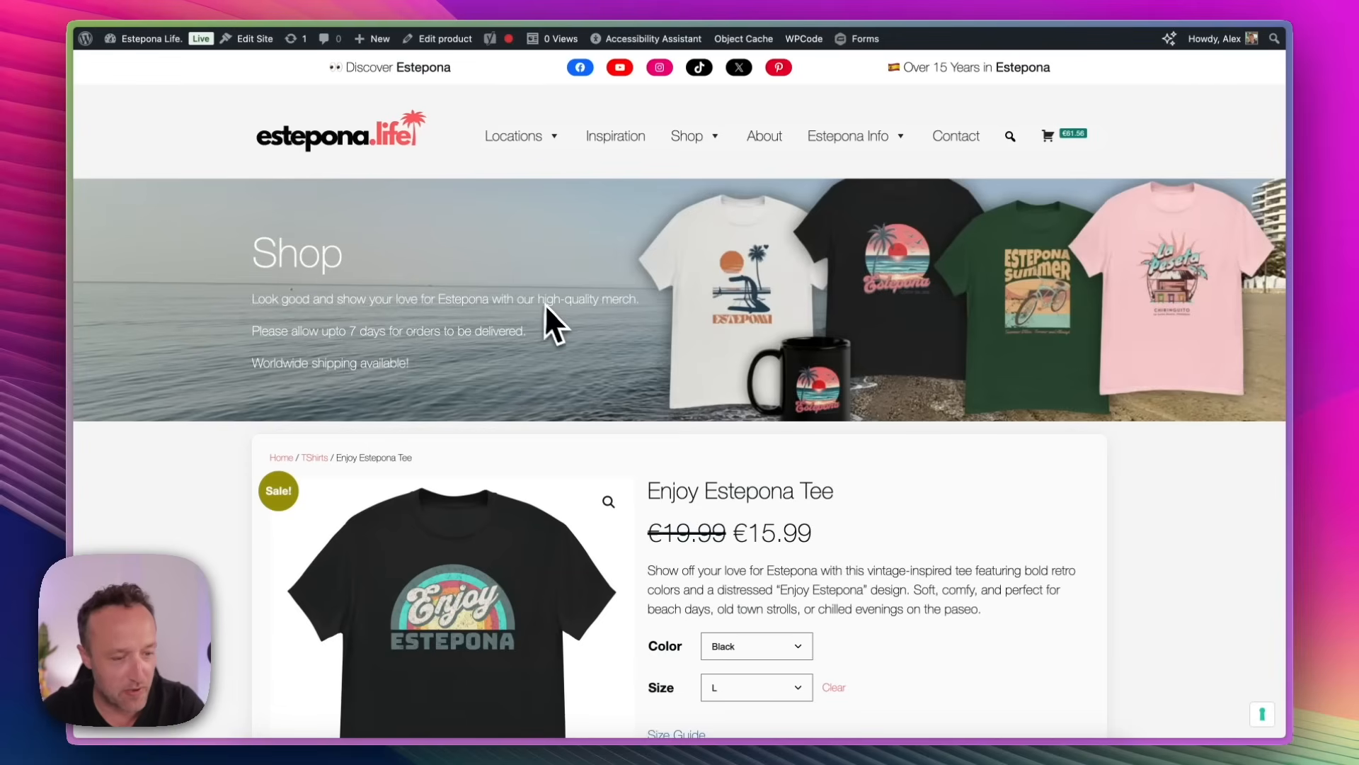
{"action": "scroll", "coordinate": [552, 320], "scroll_direction": "down", "scroll_amount": 2}
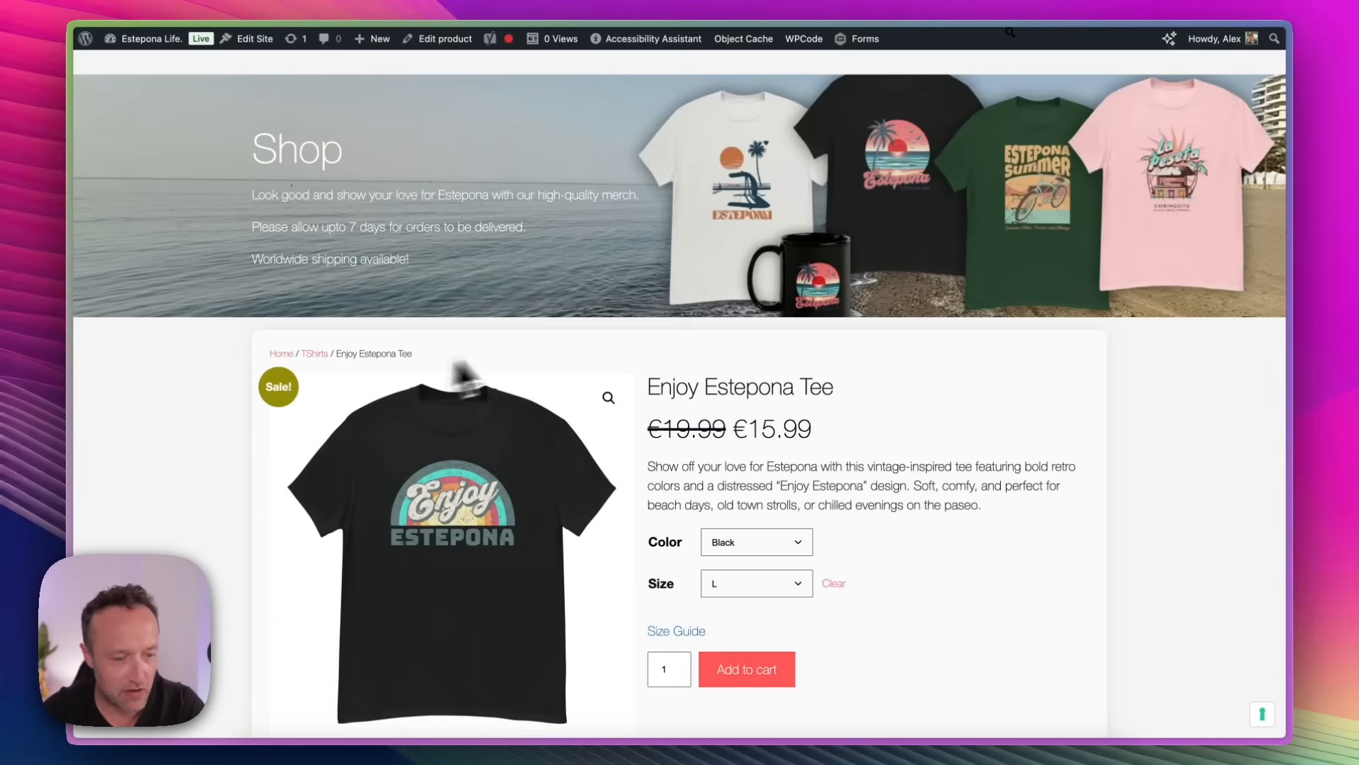
{"action": "scroll", "coordinate": [727, 380], "scroll_direction": "down", "scroll_amount": 1}
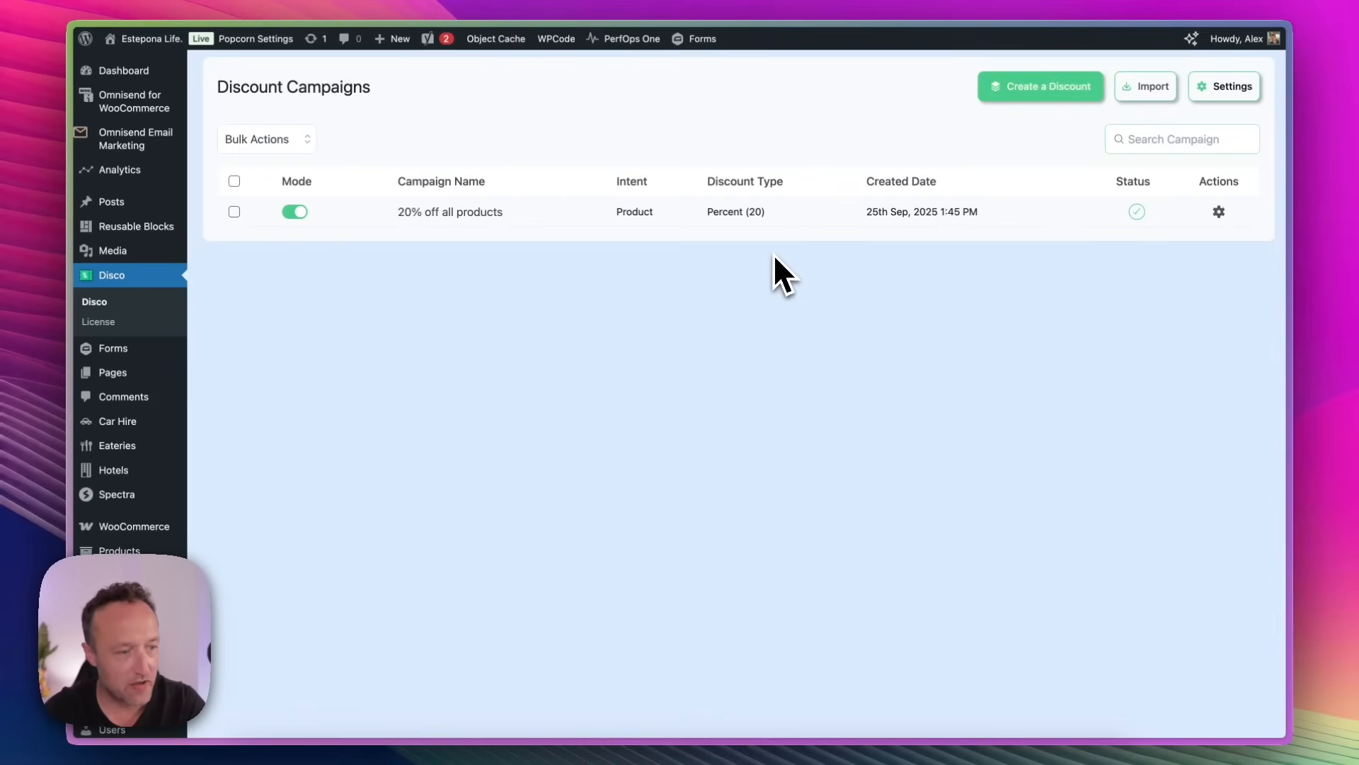
Step: Disable the '20% off all products' campaign using its Mode toggle
{"action": "left_click", "coordinate": [294, 212]}
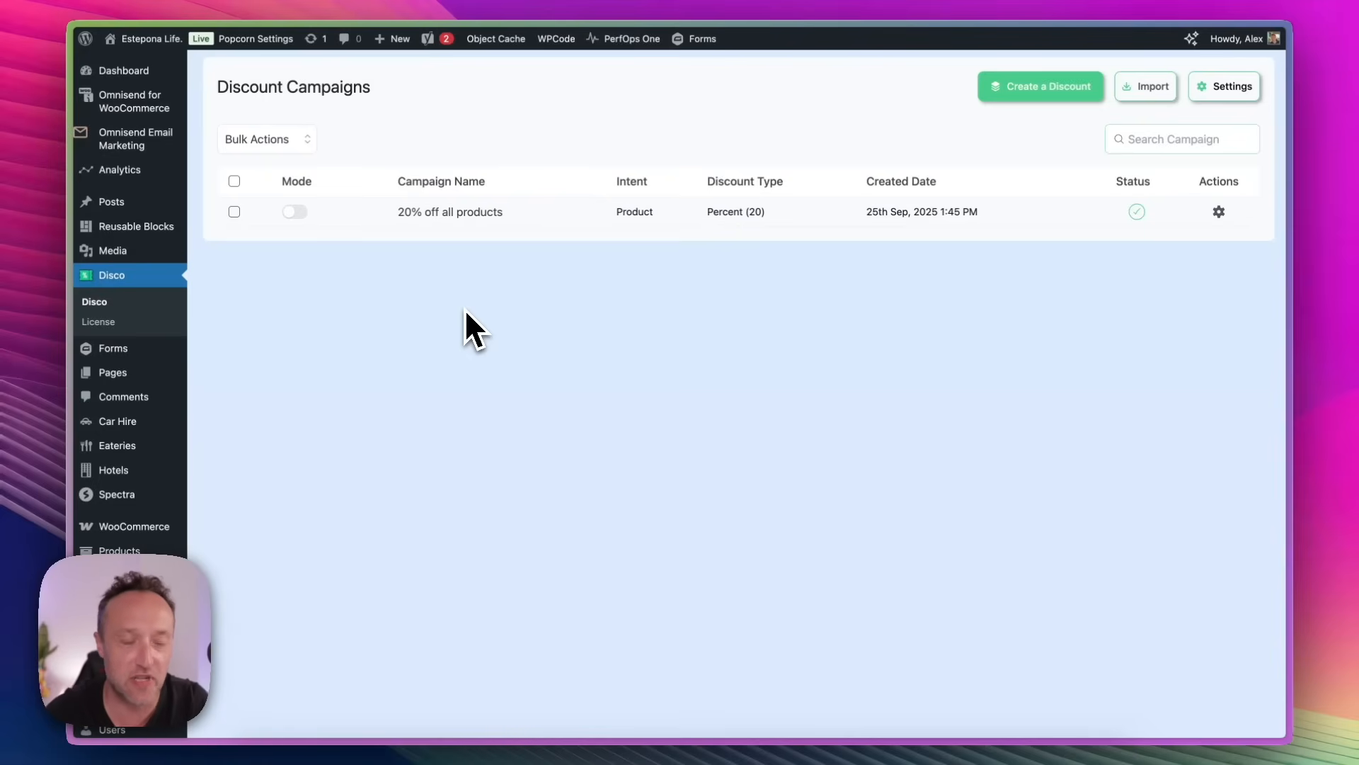
Step: Create a Product campaign named '10% off White Tees' with a 10 percent discount
{"action": "left_click", "coordinate": [1035, 88]}
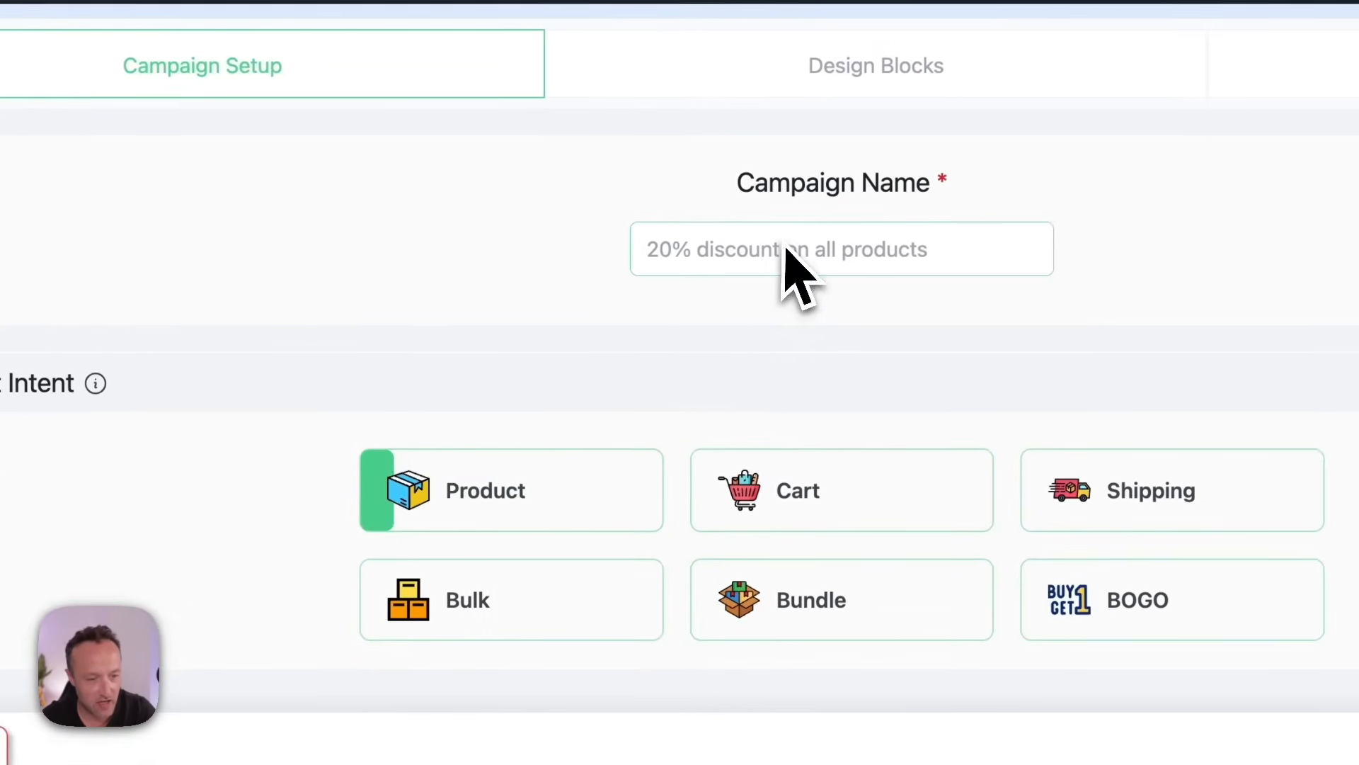
{"action": "left_click", "coordinate": [786, 250]}
{"action": "type", "text": "10% off White Tees"}
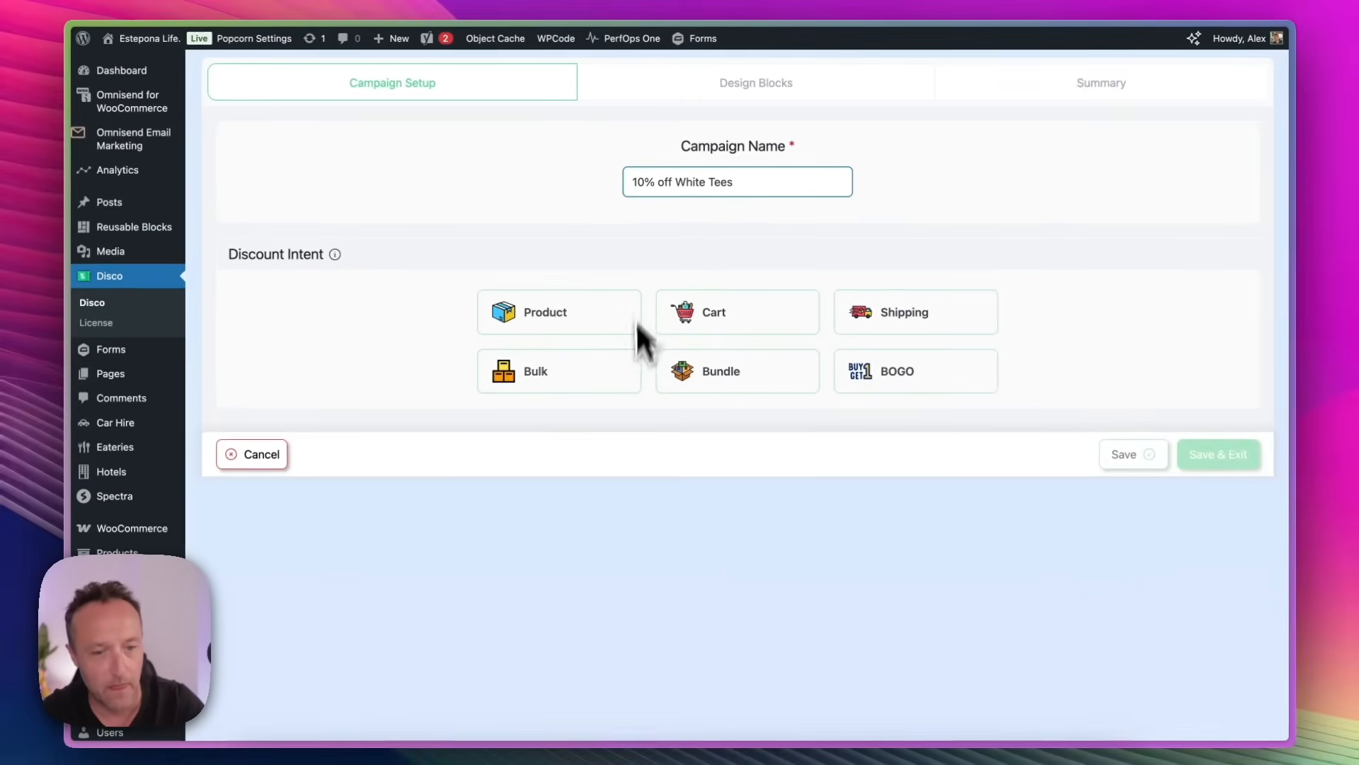
{"action": "left_click", "coordinate": [585, 312]}
{"action": "scroll", "coordinate": [637, 414], "scroll_direction": "down", "scroll_amount": 5}
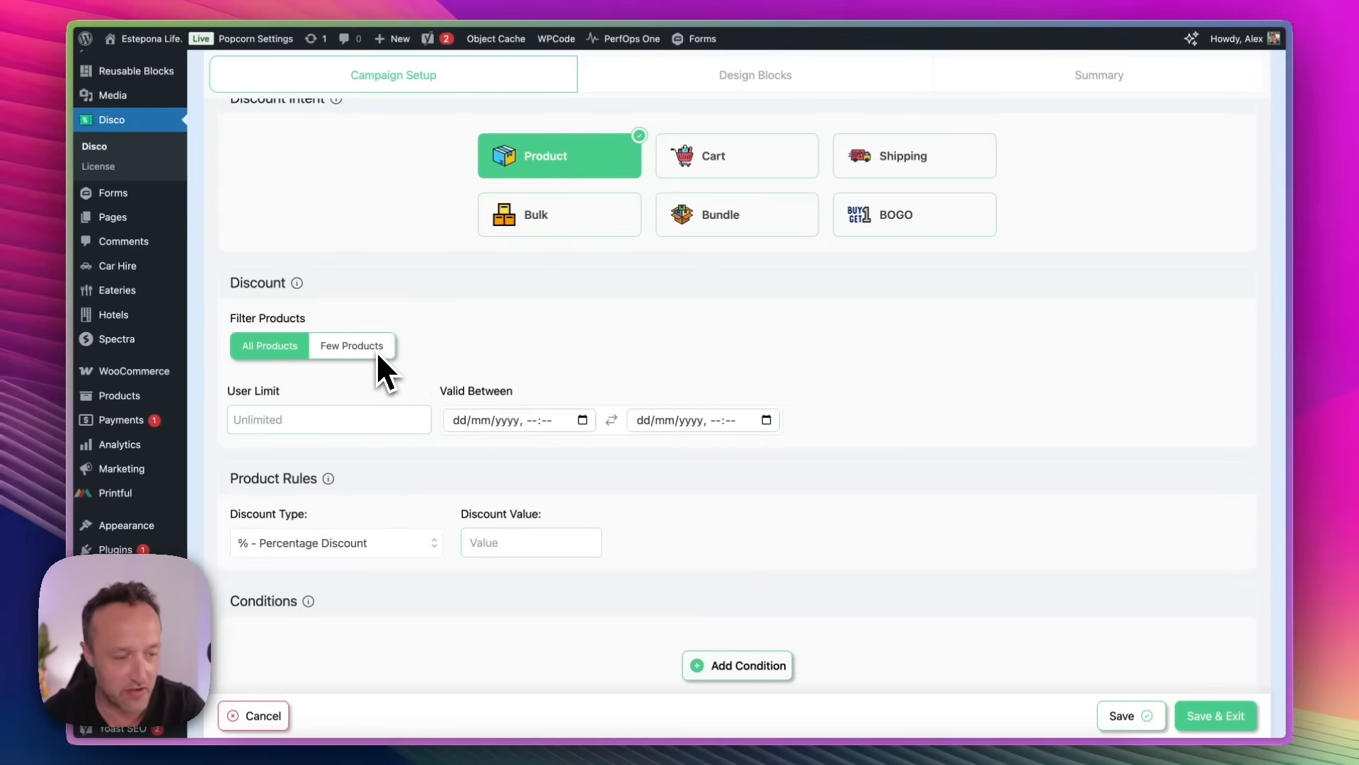
{"action": "scroll", "coordinate": [465, 311], "scroll_direction": "down", "scroll_amount": 2}
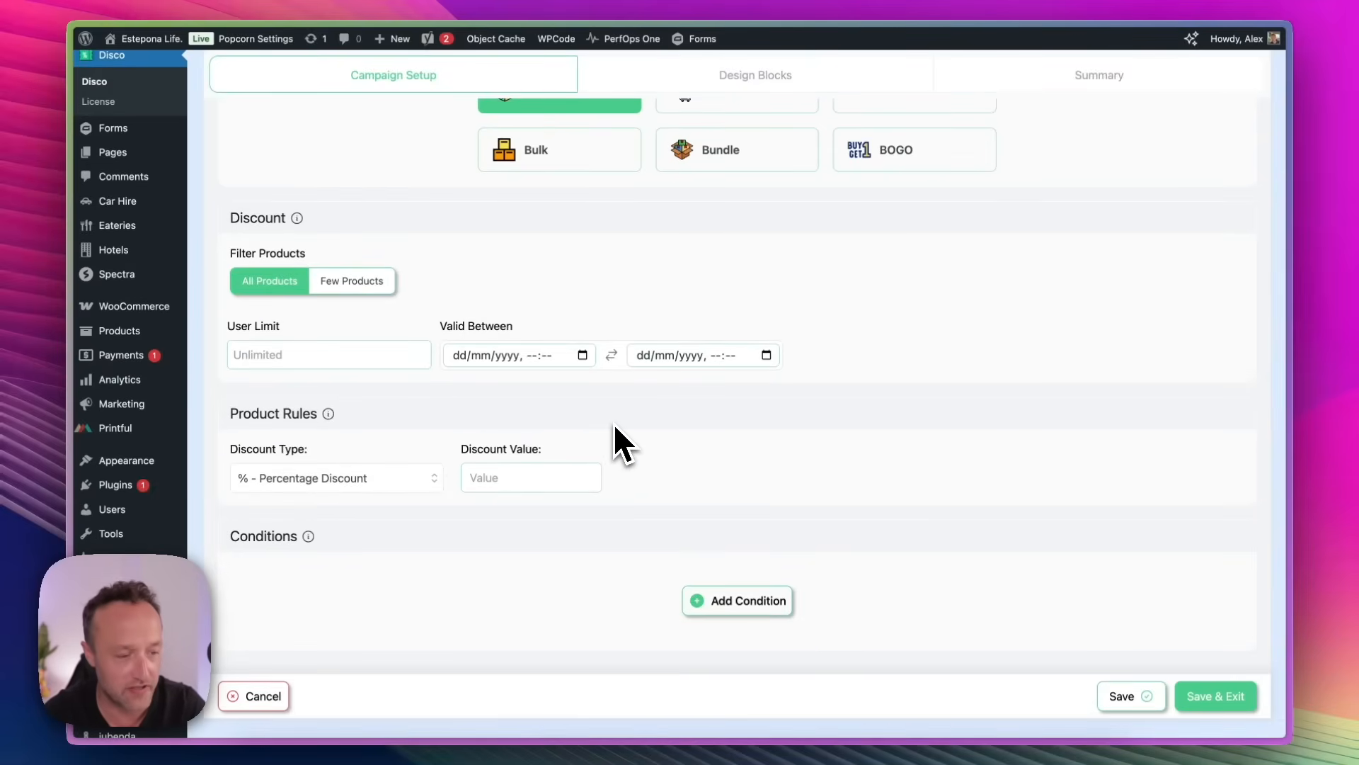
{"action": "scroll", "coordinate": [615, 427], "scroll_direction": "down", "scroll_amount": 1}
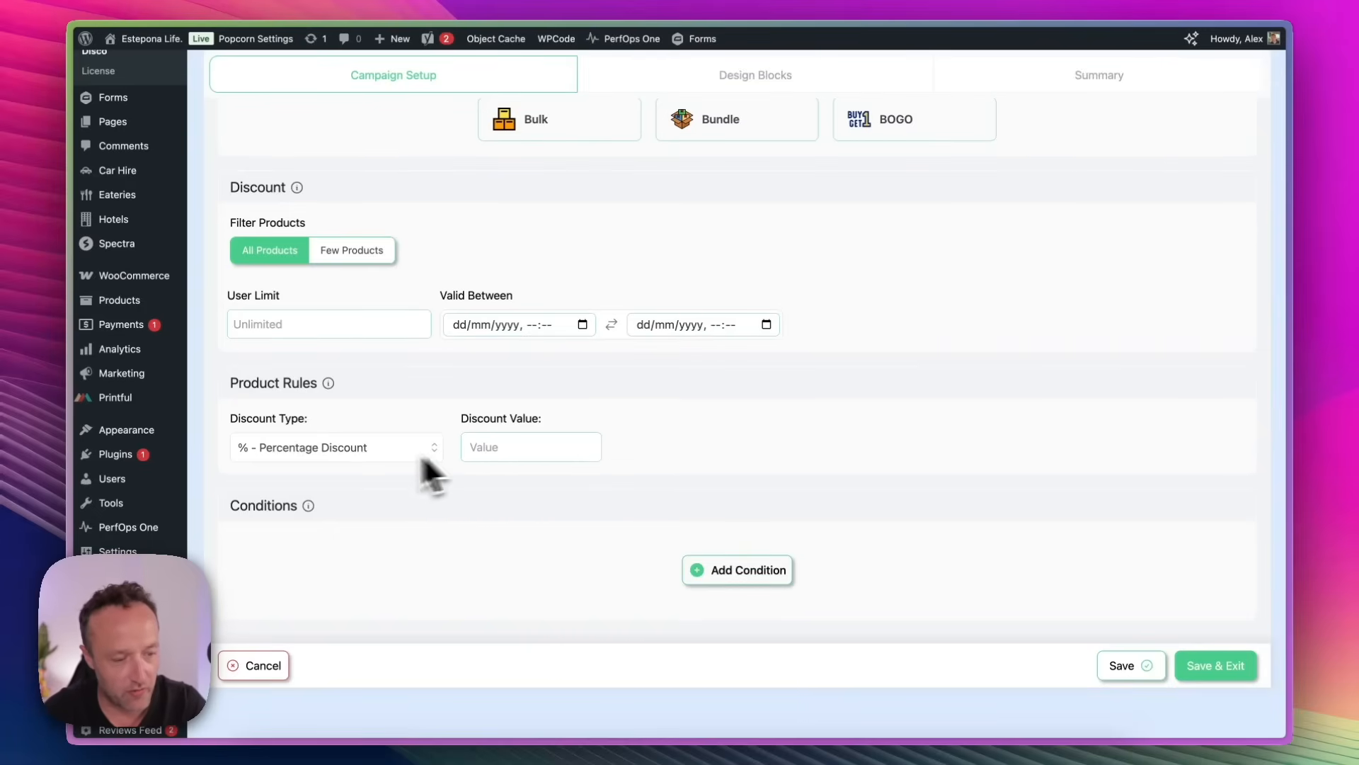
{"action": "left_click", "coordinate": [543, 453]}
{"action": "type", "text": "10"}
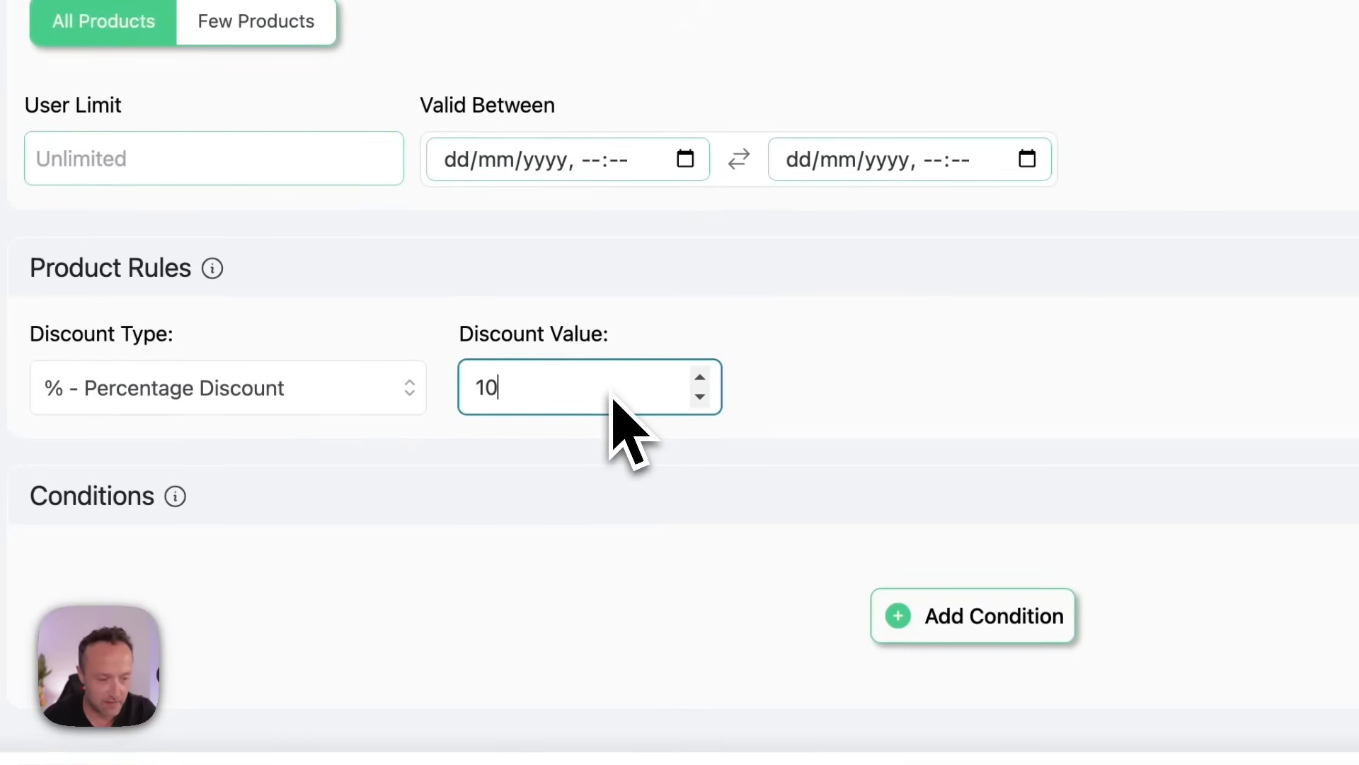
Step: Add a condition limiting it to Color In List White, then save the campaign
{"action": "left_click", "coordinate": [629, 525]}
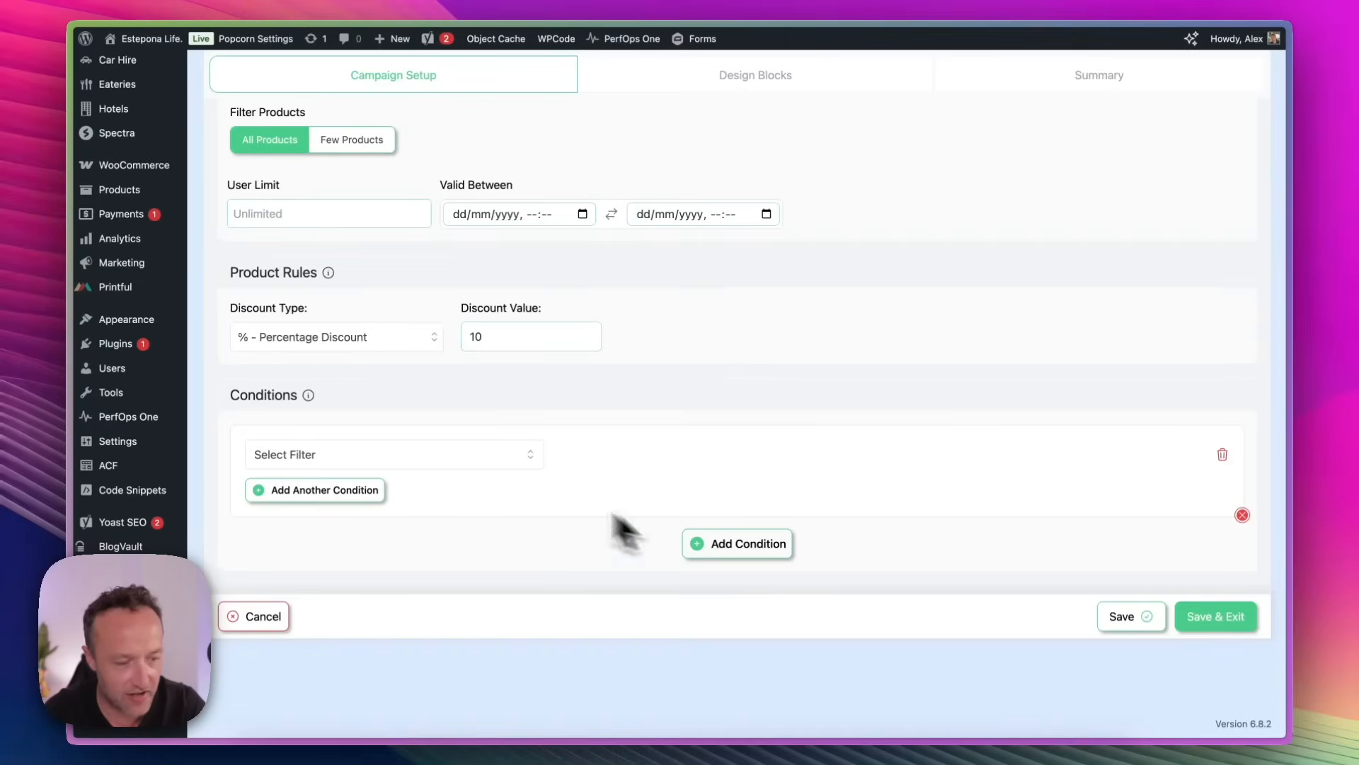
{"action": "left_click", "coordinate": [455, 453]}
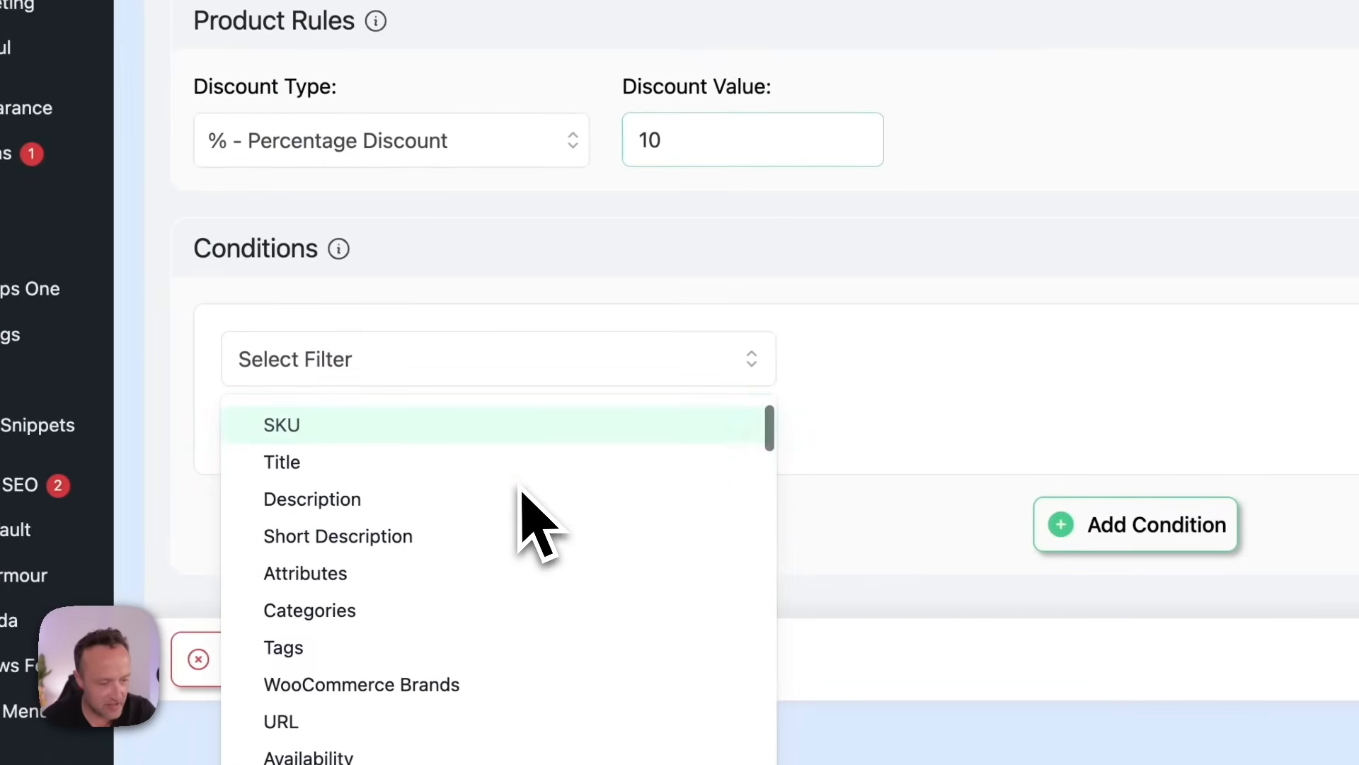
{"action": "scroll", "coordinate": [522, 488], "scroll_direction": "down", "scroll_amount": 15}
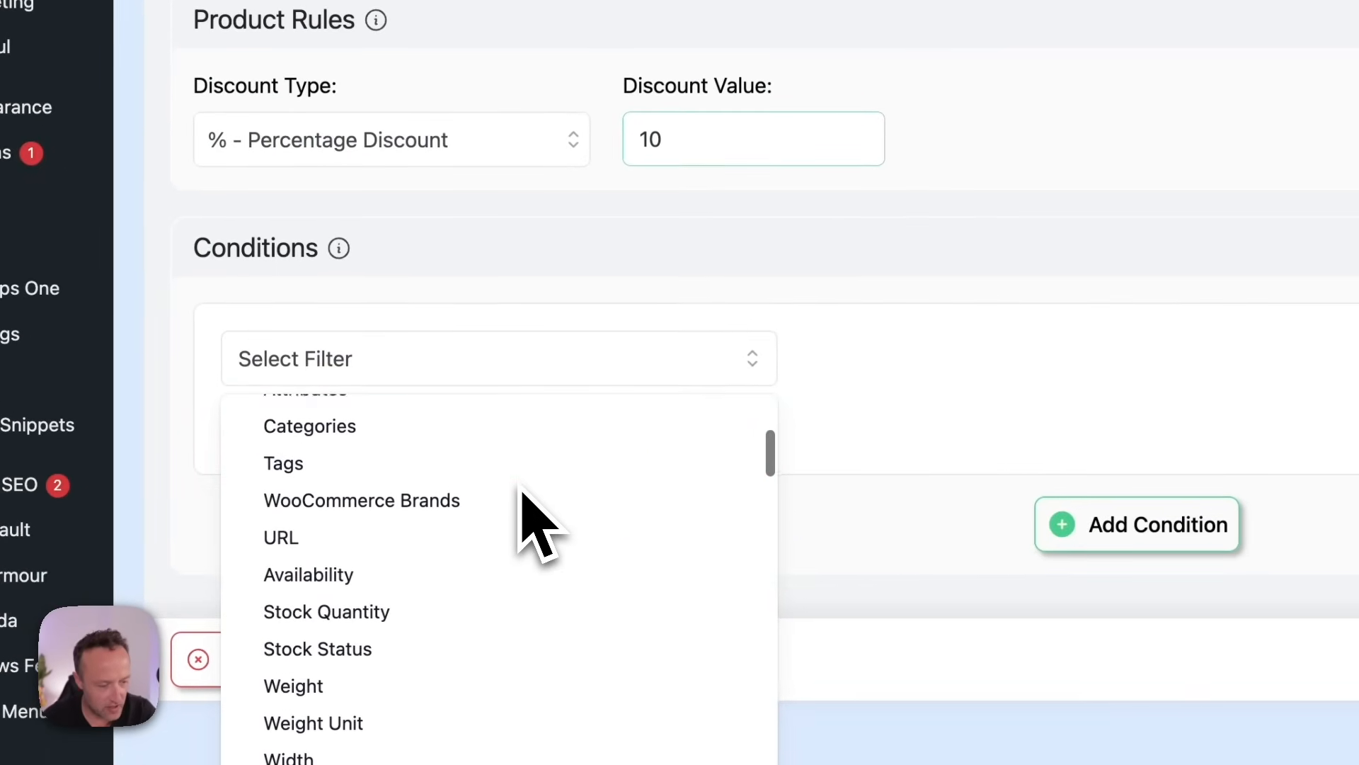
{"action": "scroll", "coordinate": [520, 487], "scroll_direction": "down", "scroll_amount": 5}
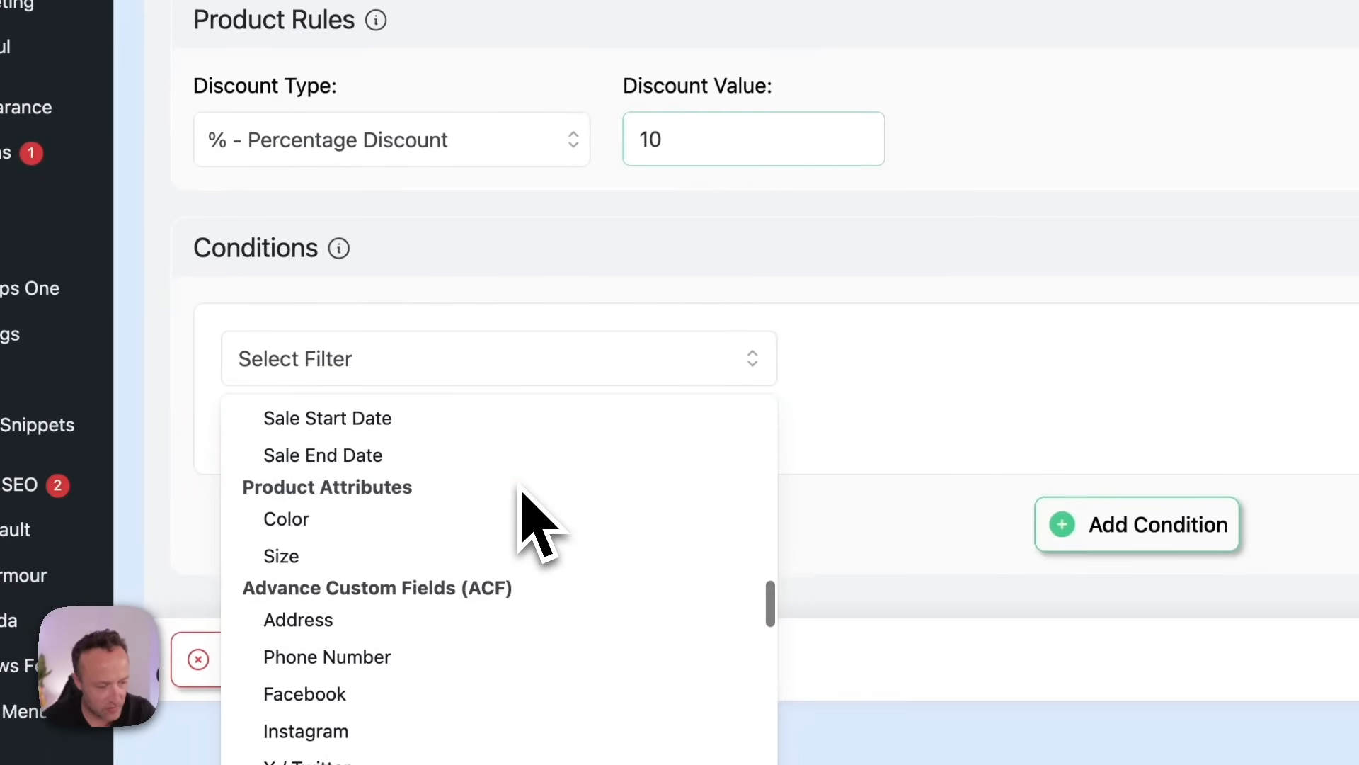
{"action": "scroll", "coordinate": [524, 491], "scroll_direction": "up", "scroll_amount": 1}
{"action": "left_click", "coordinate": [344, 476]}
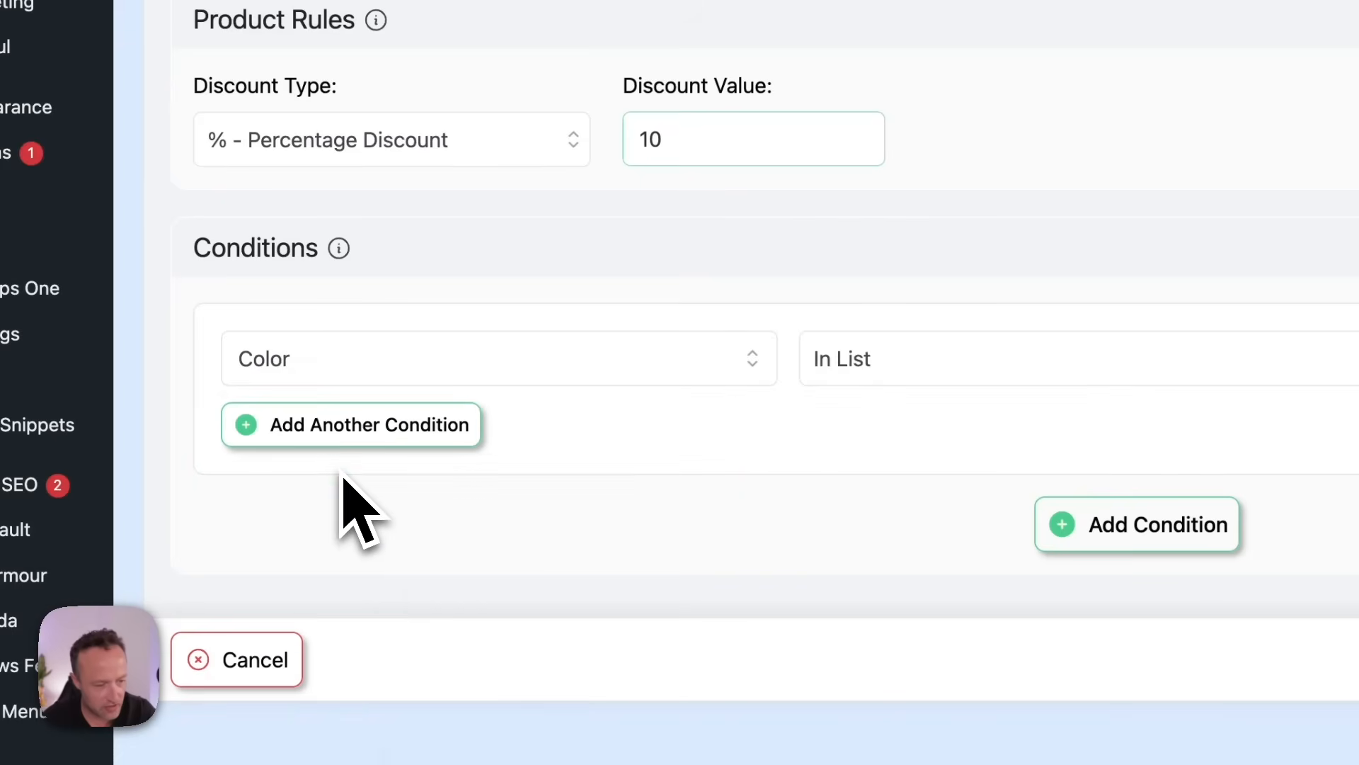
{"action": "left_click", "coordinate": [834, 356]}
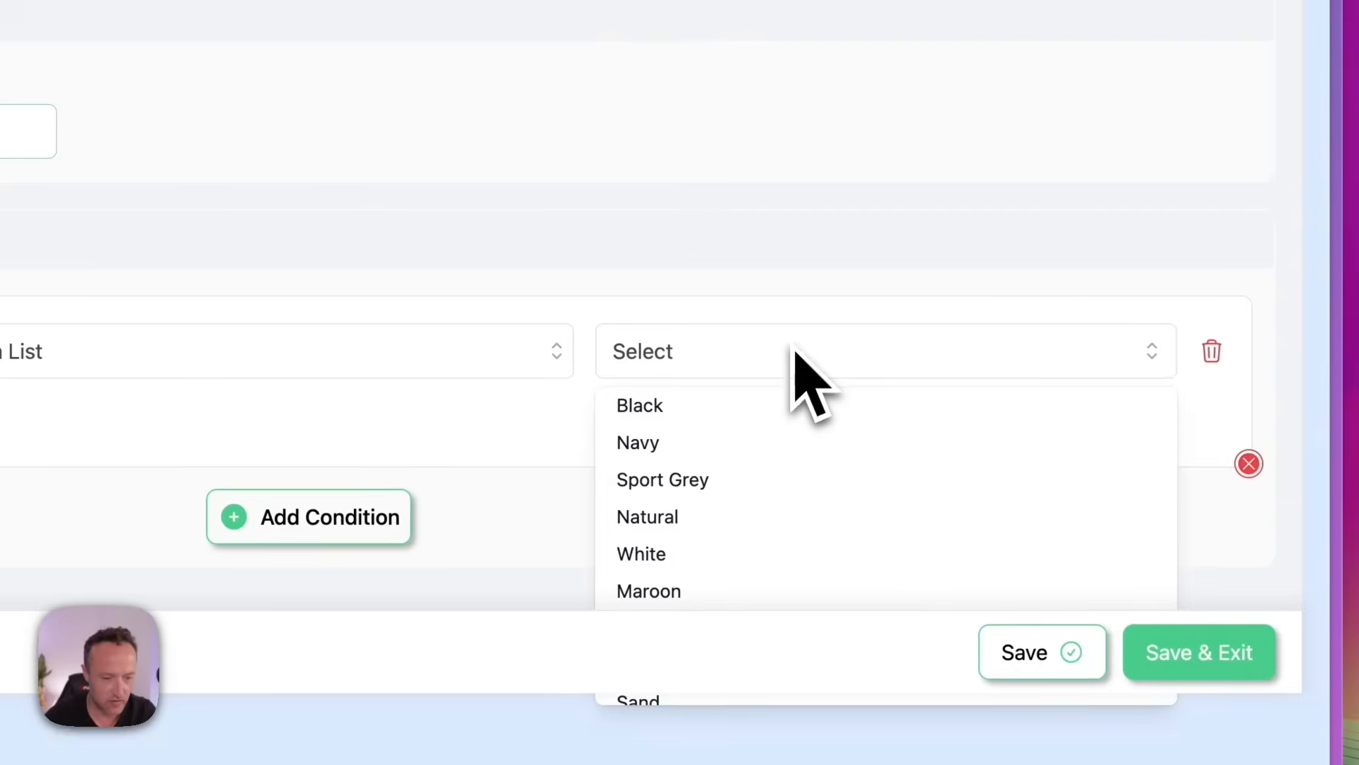
{"action": "scroll", "coordinate": [788, 434], "scroll_direction": "down", "scroll_amount": 2}
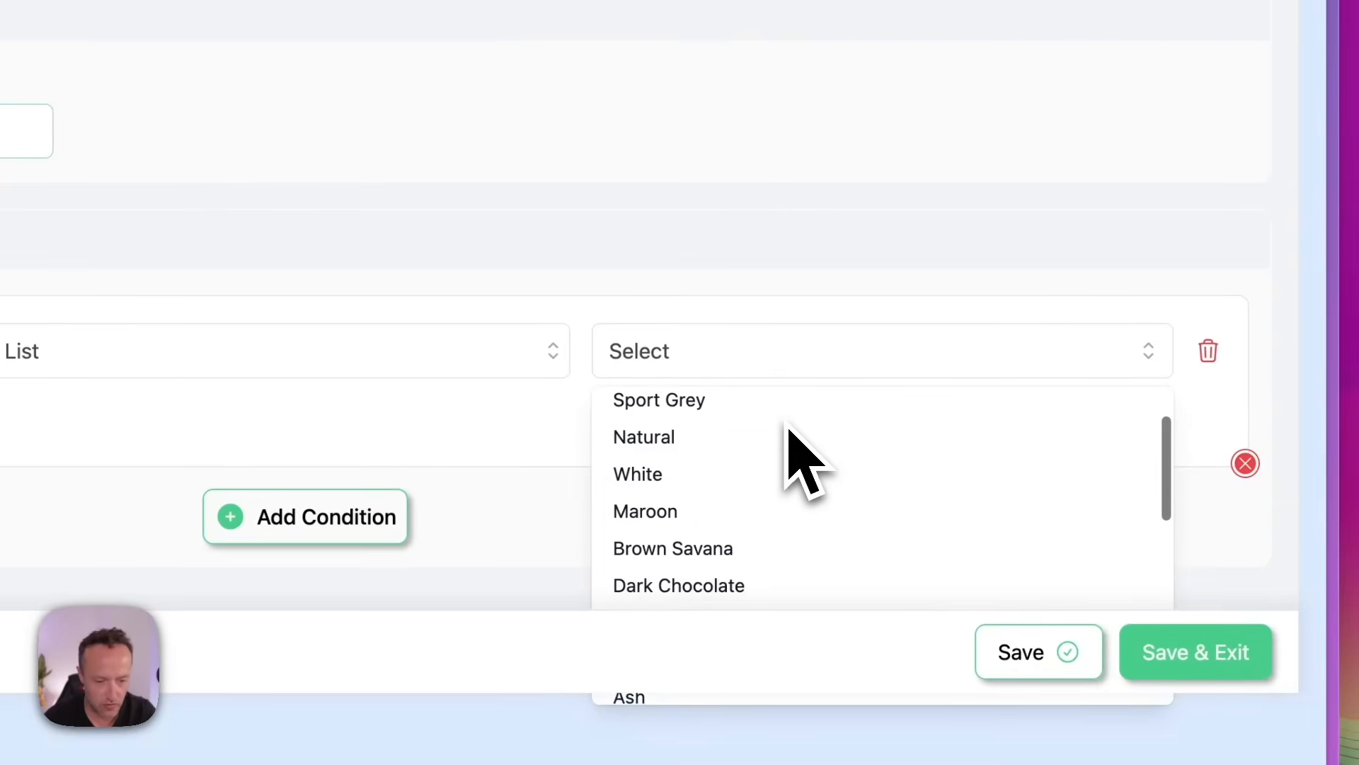
{"action": "left_click", "coordinate": [778, 475]}
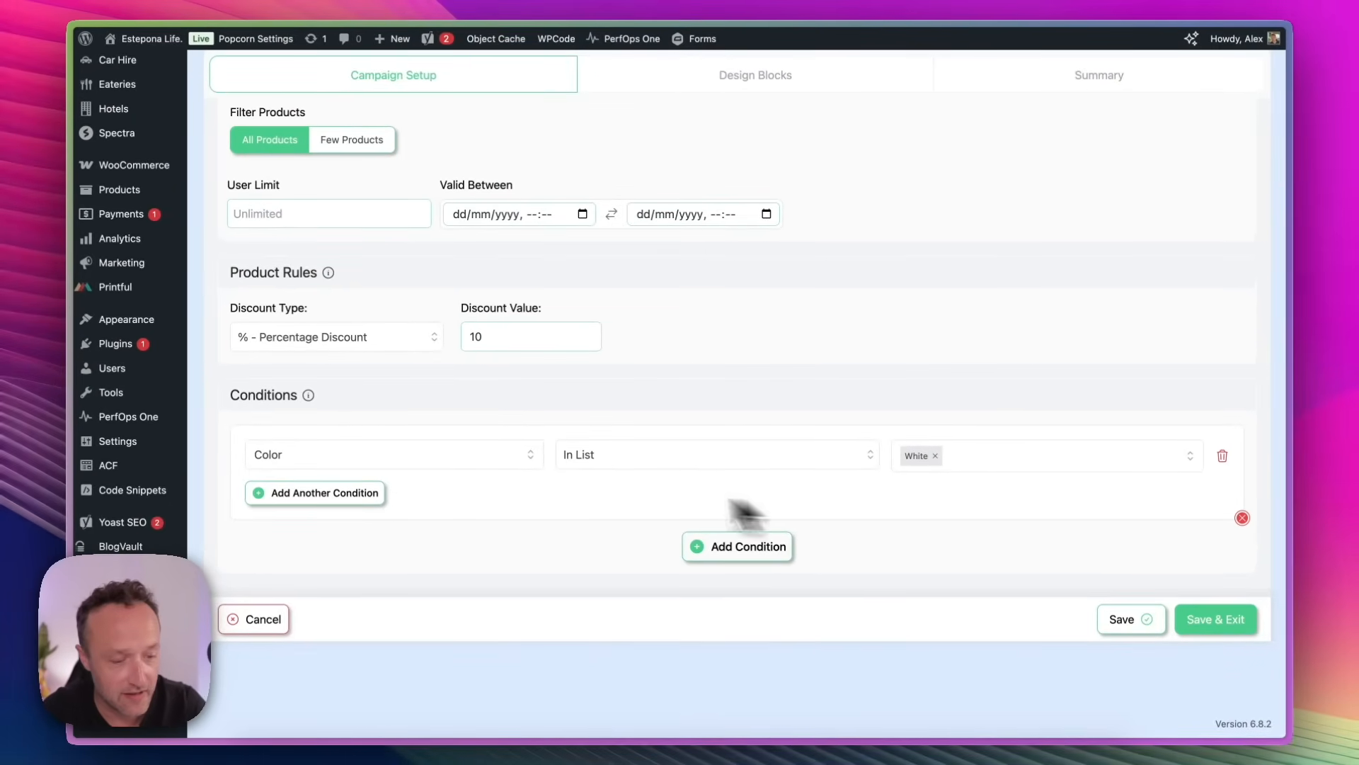
{"action": "left_click", "coordinate": [1209, 626]}
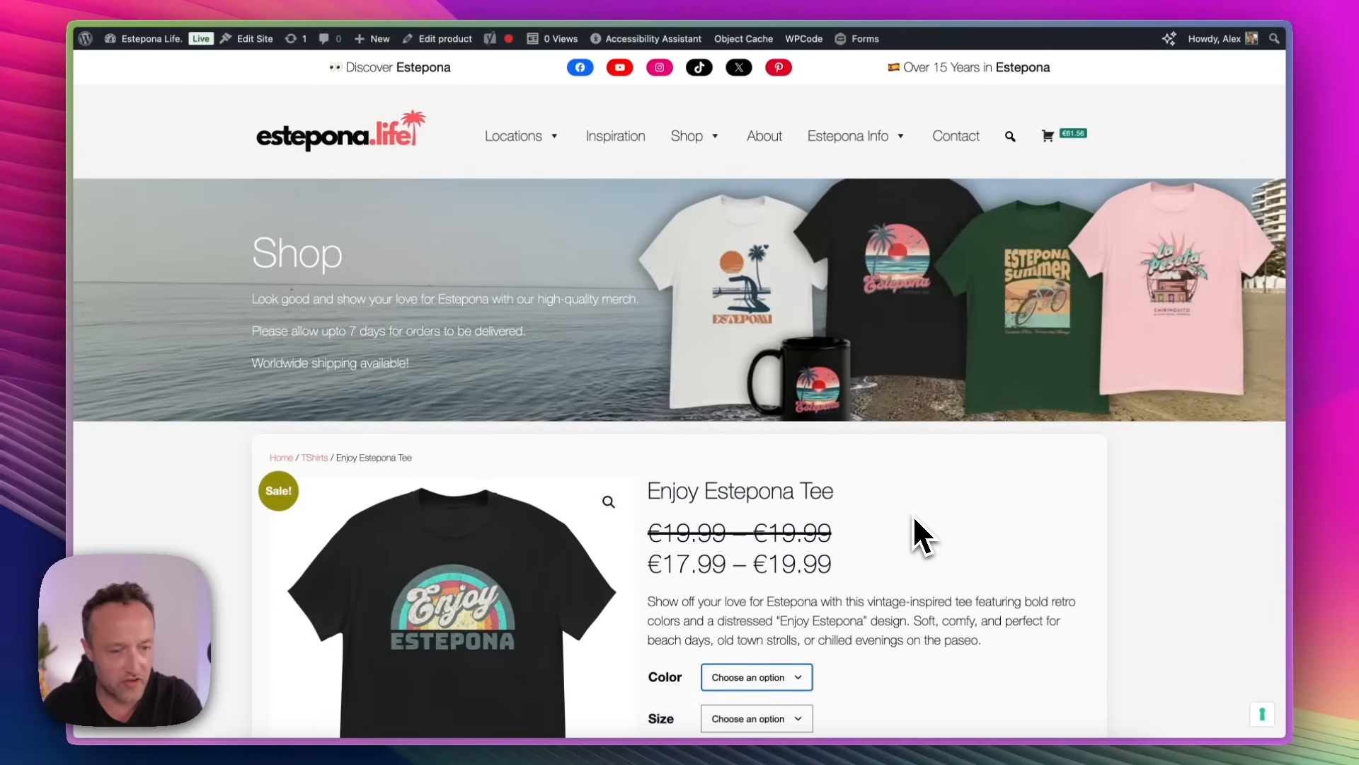
Step: Add a White, size L Enjoy Estepona Tee to the cart and view its cart price
{"action": "scroll", "coordinate": [912, 514], "scroll_direction": "down", "scroll_amount": 1}
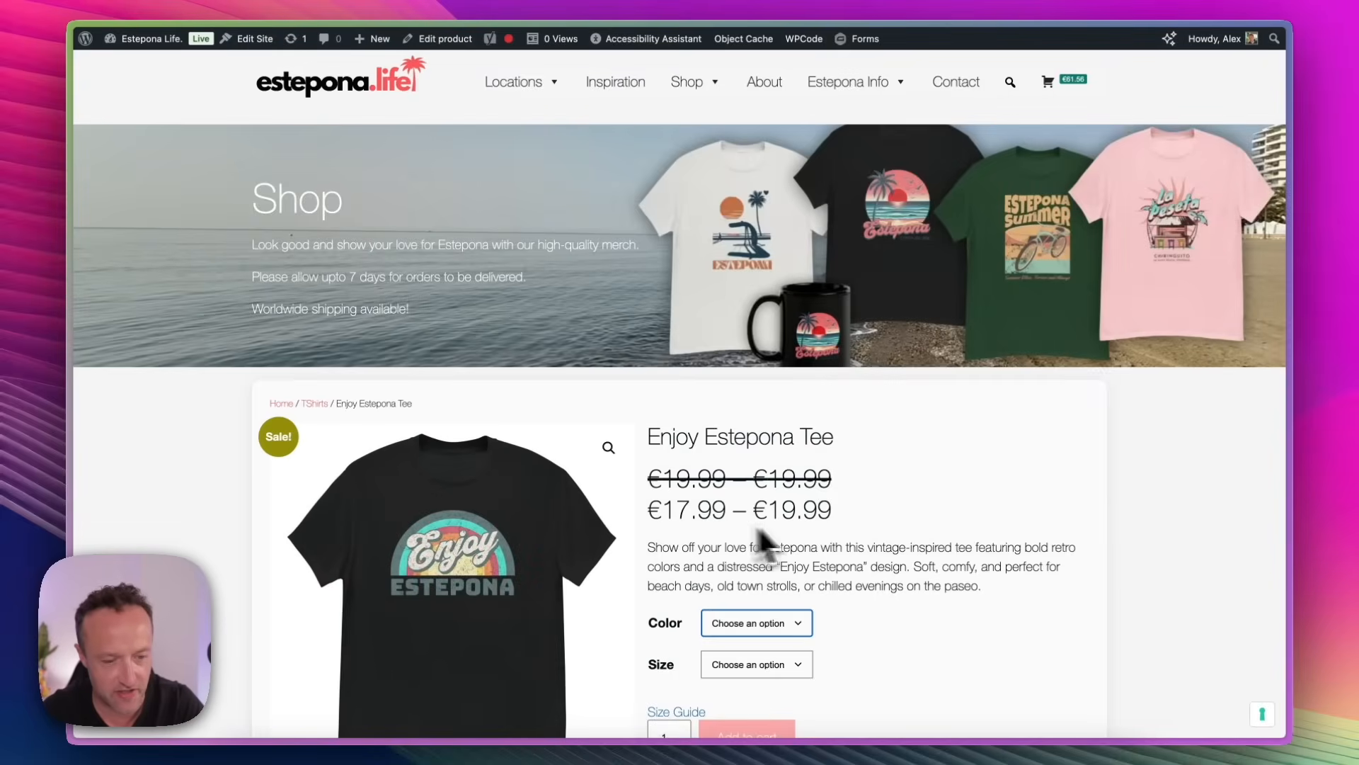
{"action": "scroll", "coordinate": [852, 507], "scroll_direction": "down", "scroll_amount": 2}
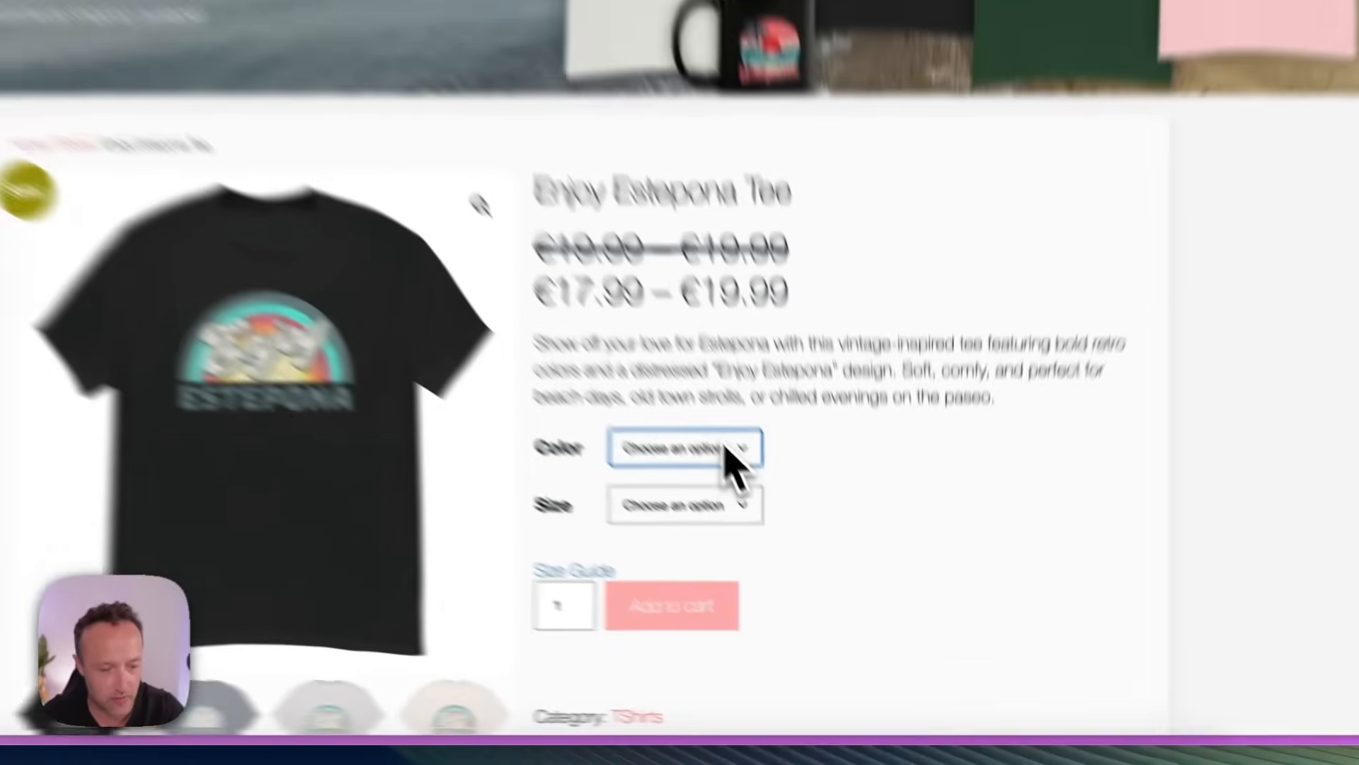
{"action": "left_click", "coordinate": [725, 446]}
{"action": "left_click", "coordinate": [710, 559]}
{"action": "left_click", "coordinate": [713, 506]}
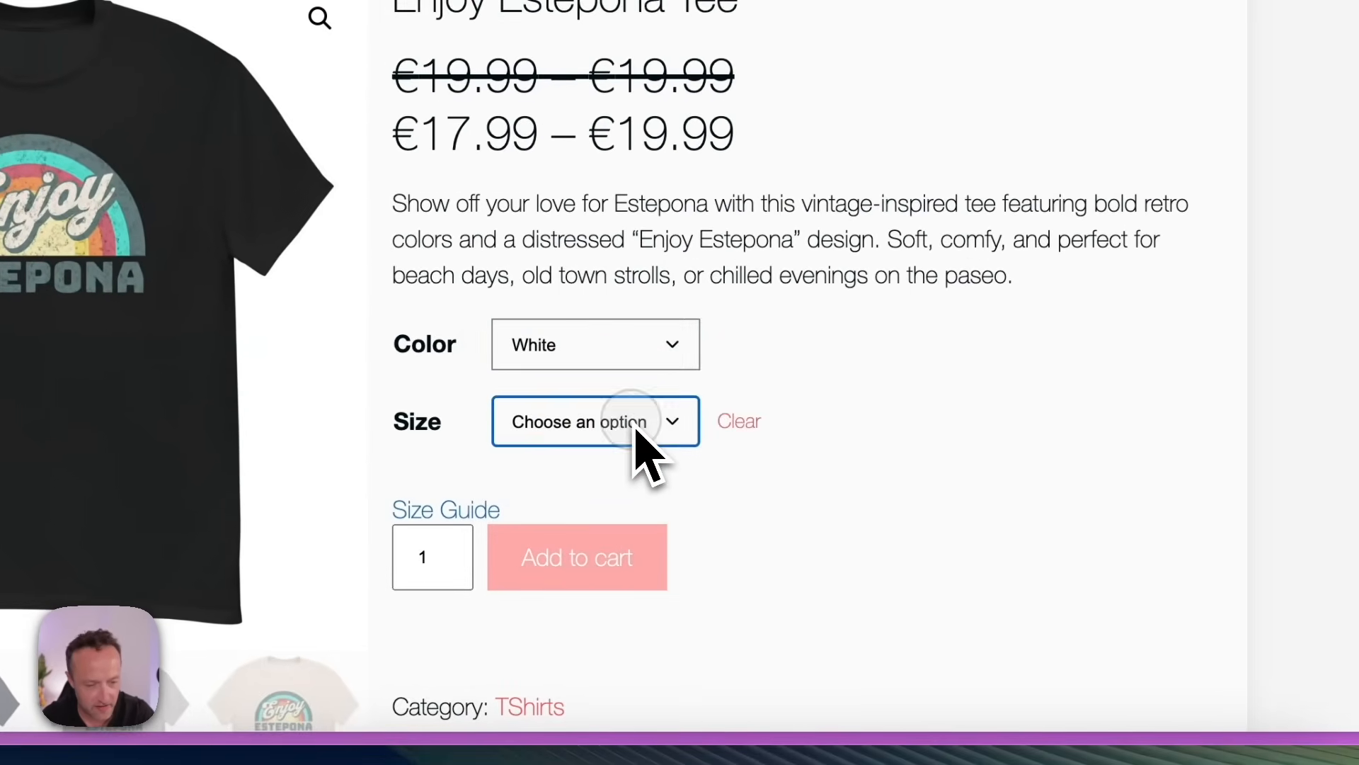
{"action": "left_click", "coordinate": [615, 564]}
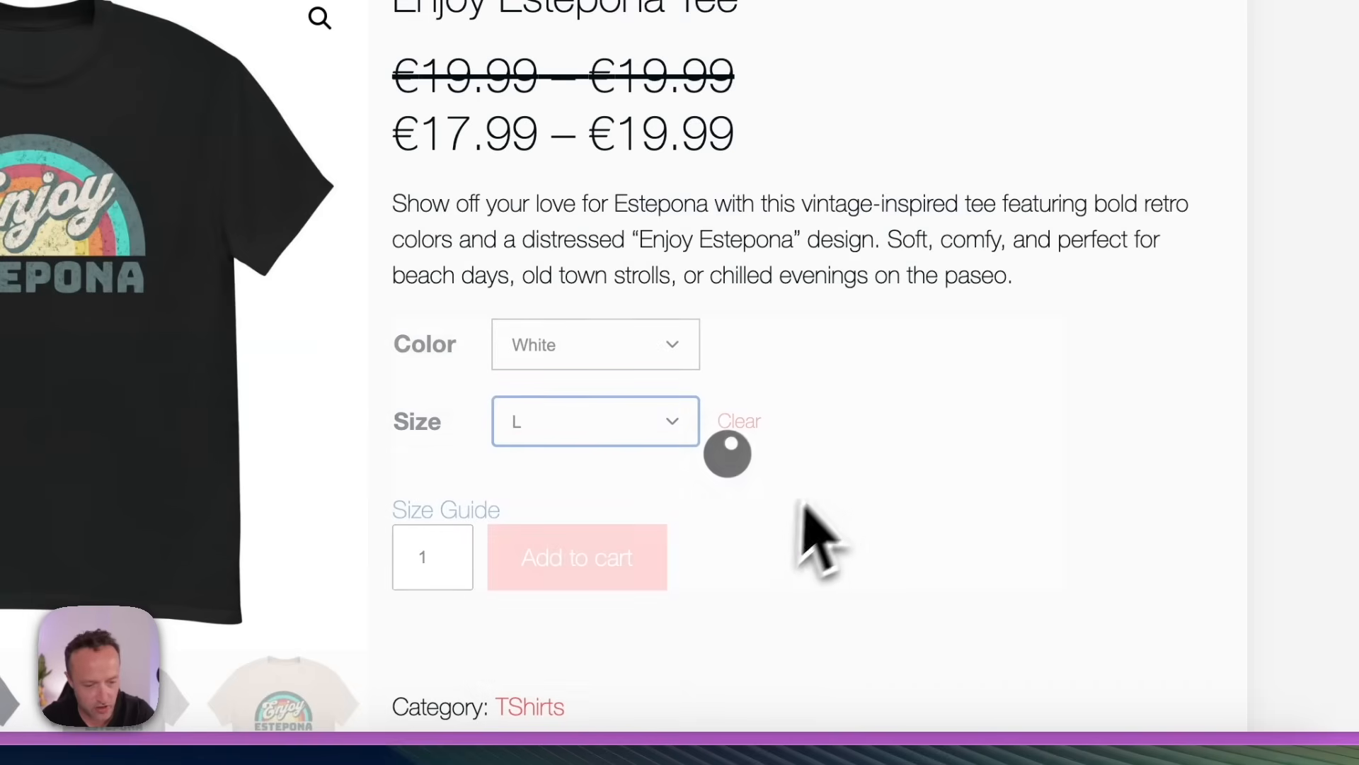
{"action": "scroll", "coordinate": [834, 457], "scroll_direction": "down", "scroll_amount": 1}
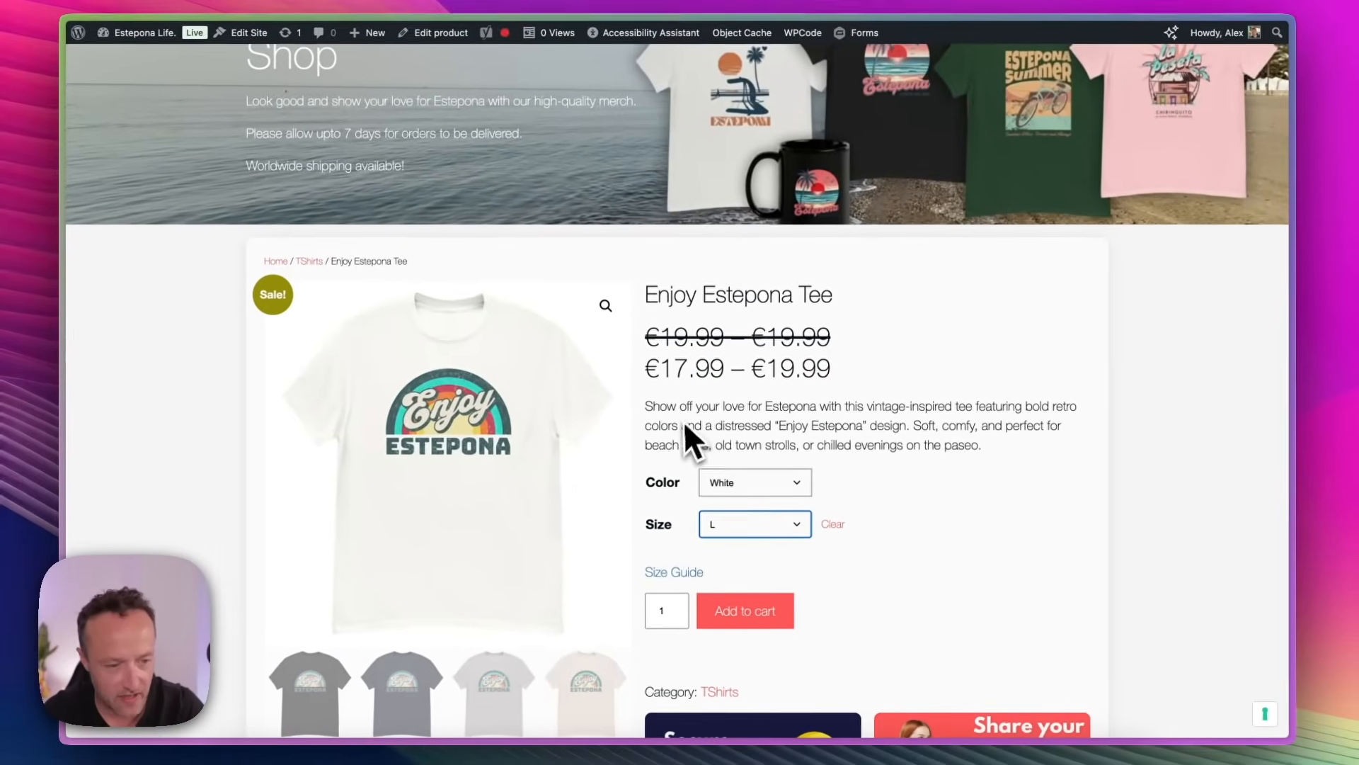
{"action": "left_click", "coordinate": [749, 620]}
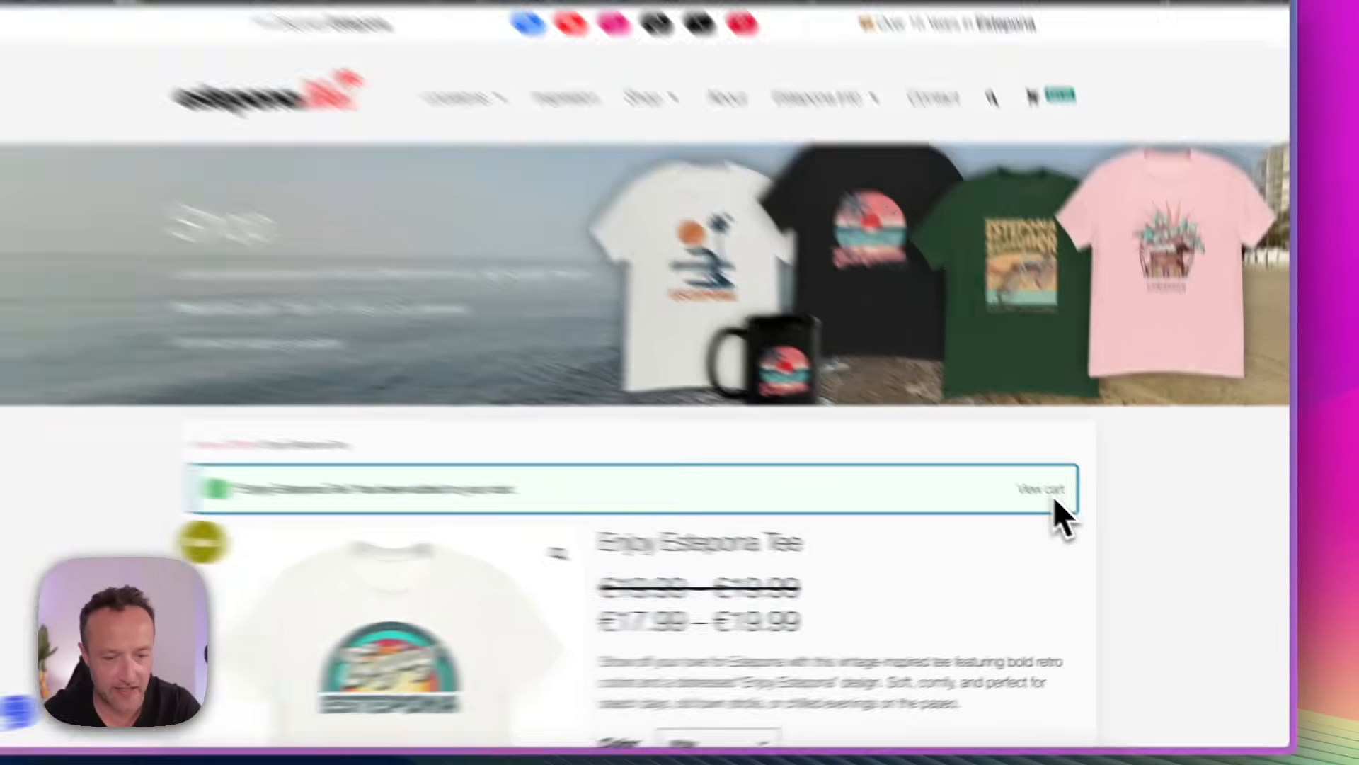
{"action": "left_click", "coordinate": [1055, 498]}
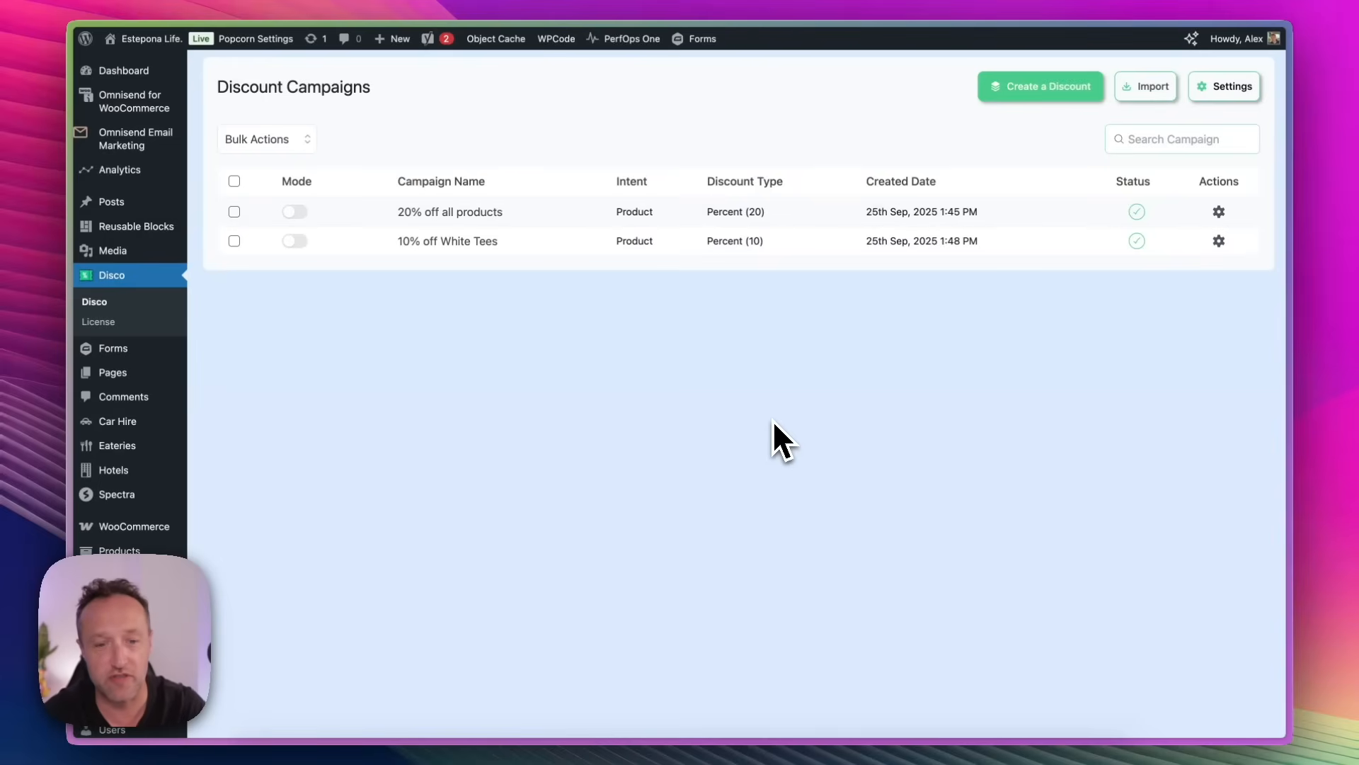
Step: Start a new Cart-intent campaign named '10% off over 100'
{"action": "left_click", "coordinate": [1041, 86]}
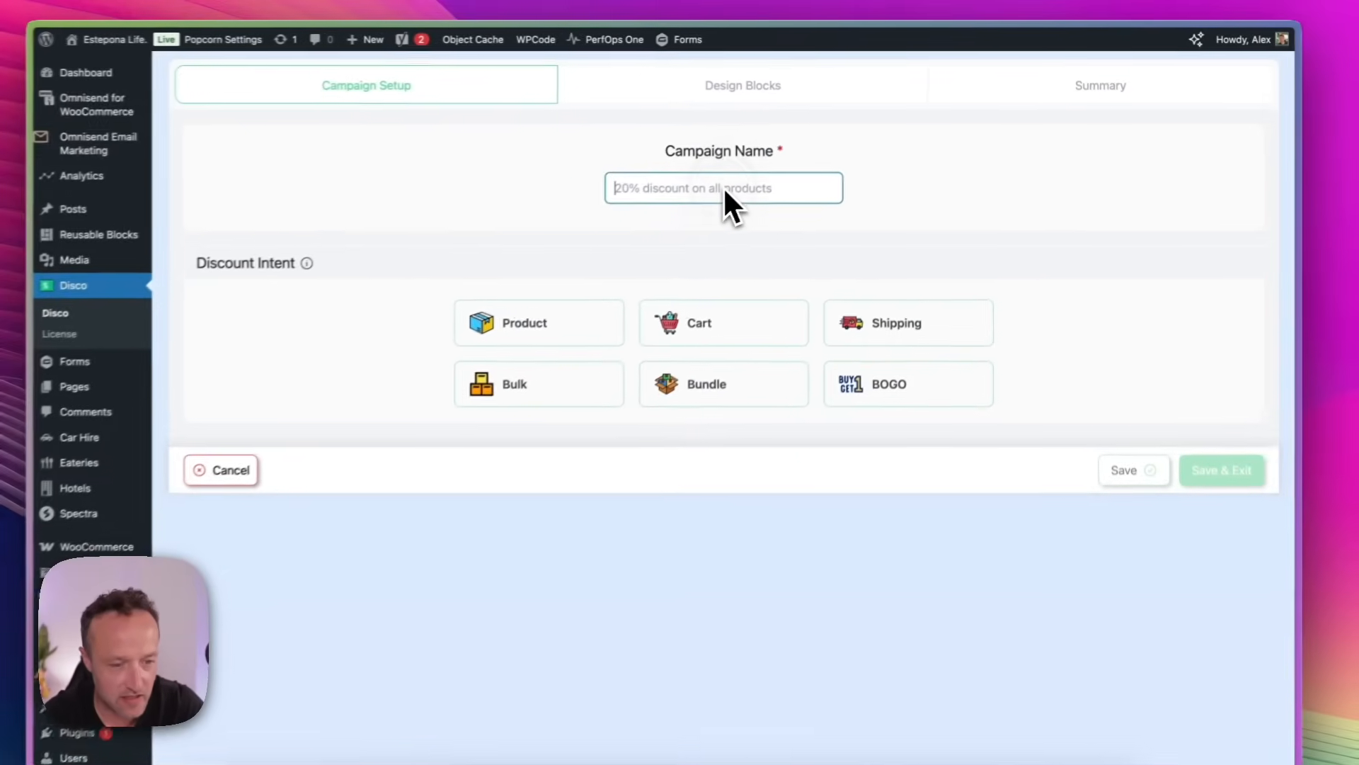
{"action": "left_click", "coordinate": [432, 325]}
{"action": "type", "text": "10% off over "}
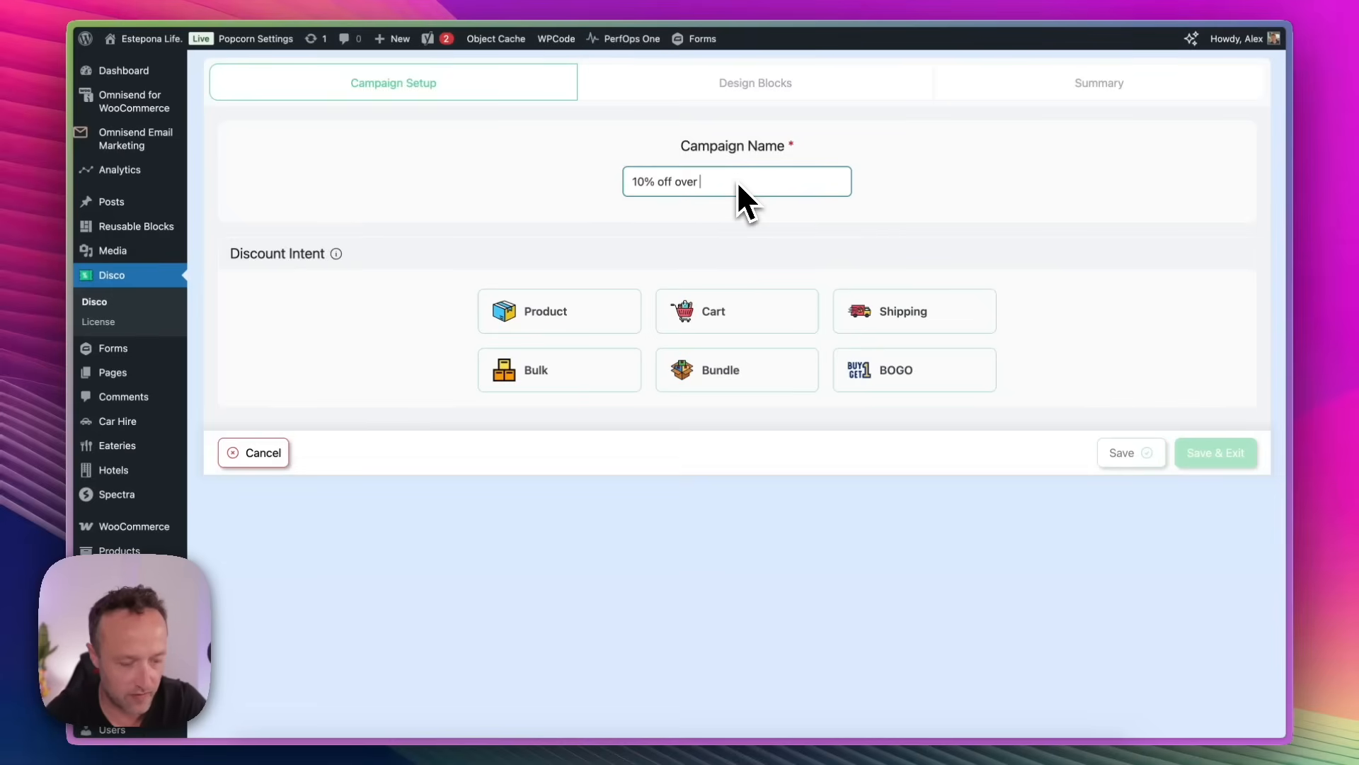
{"action": "type", "text": "100"}
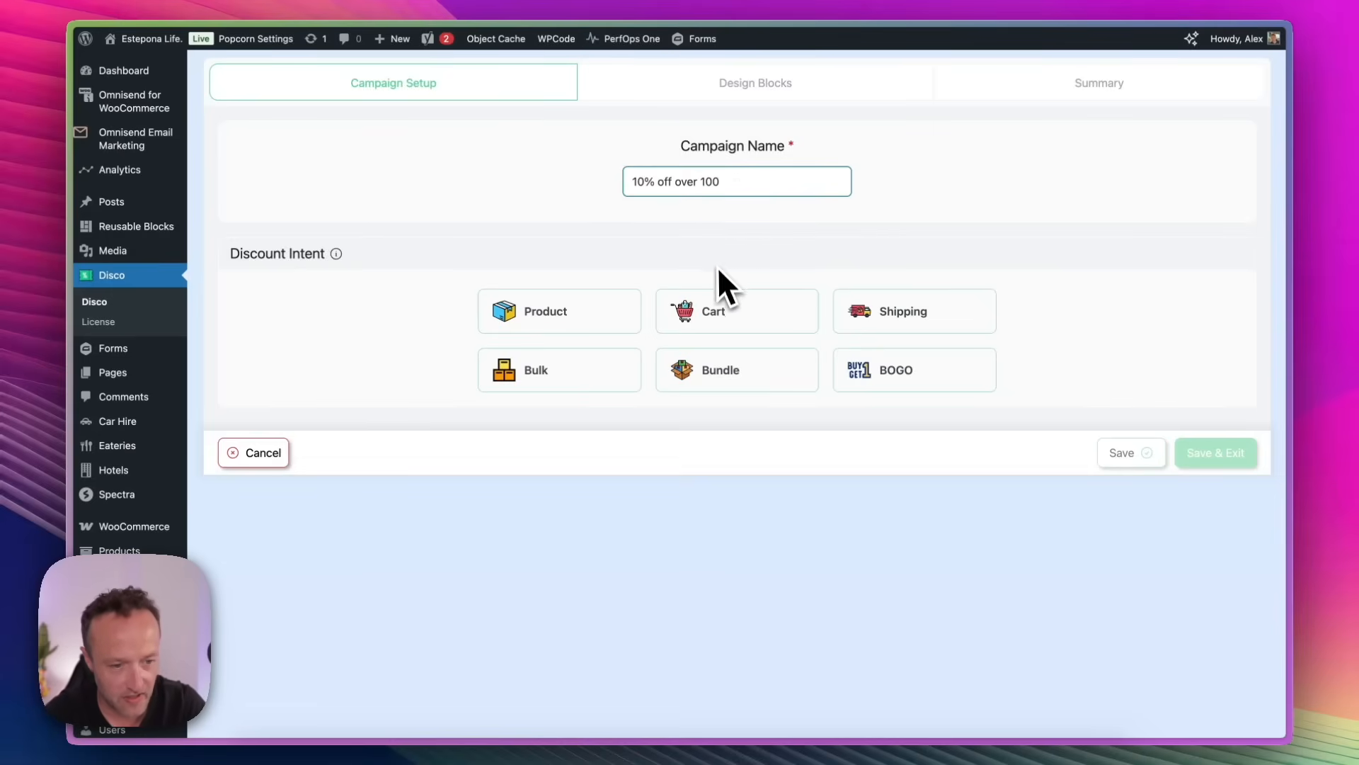
{"action": "left_click", "coordinate": [716, 314]}
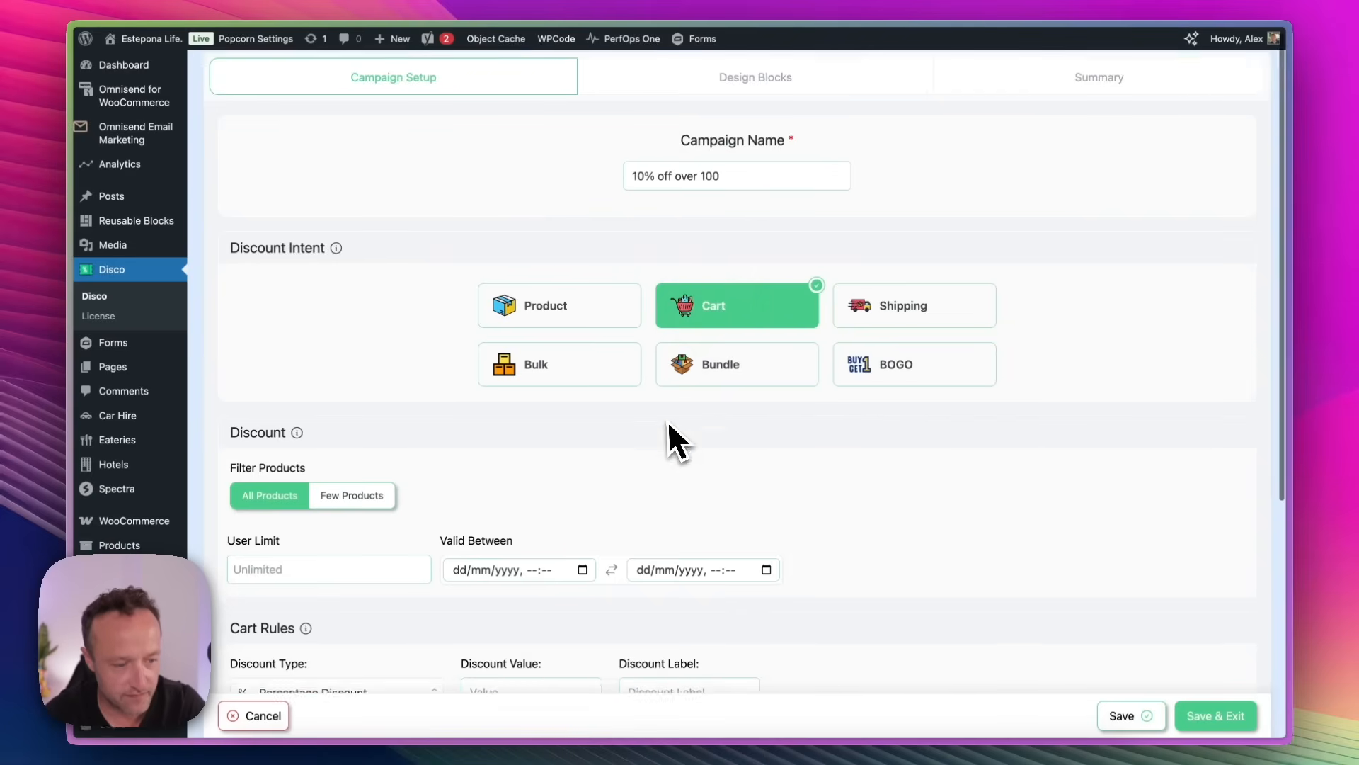
Step: Set its discount value to 10 with the label '10% off over €100'
{"action": "scroll", "coordinate": [669, 419], "scroll_direction": "down", "scroll_amount": 3}
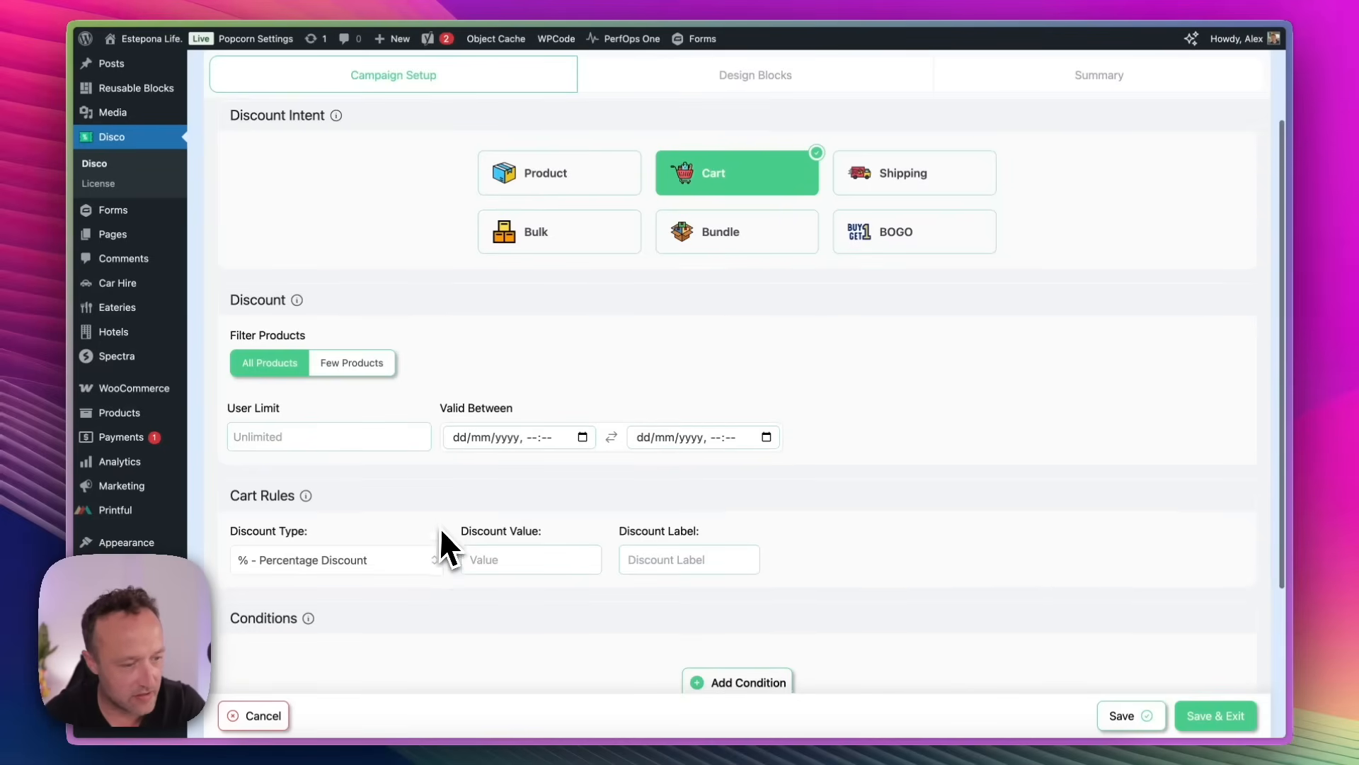
{"action": "scroll", "coordinate": [440, 525], "scroll_direction": "down", "scroll_amount": 1}
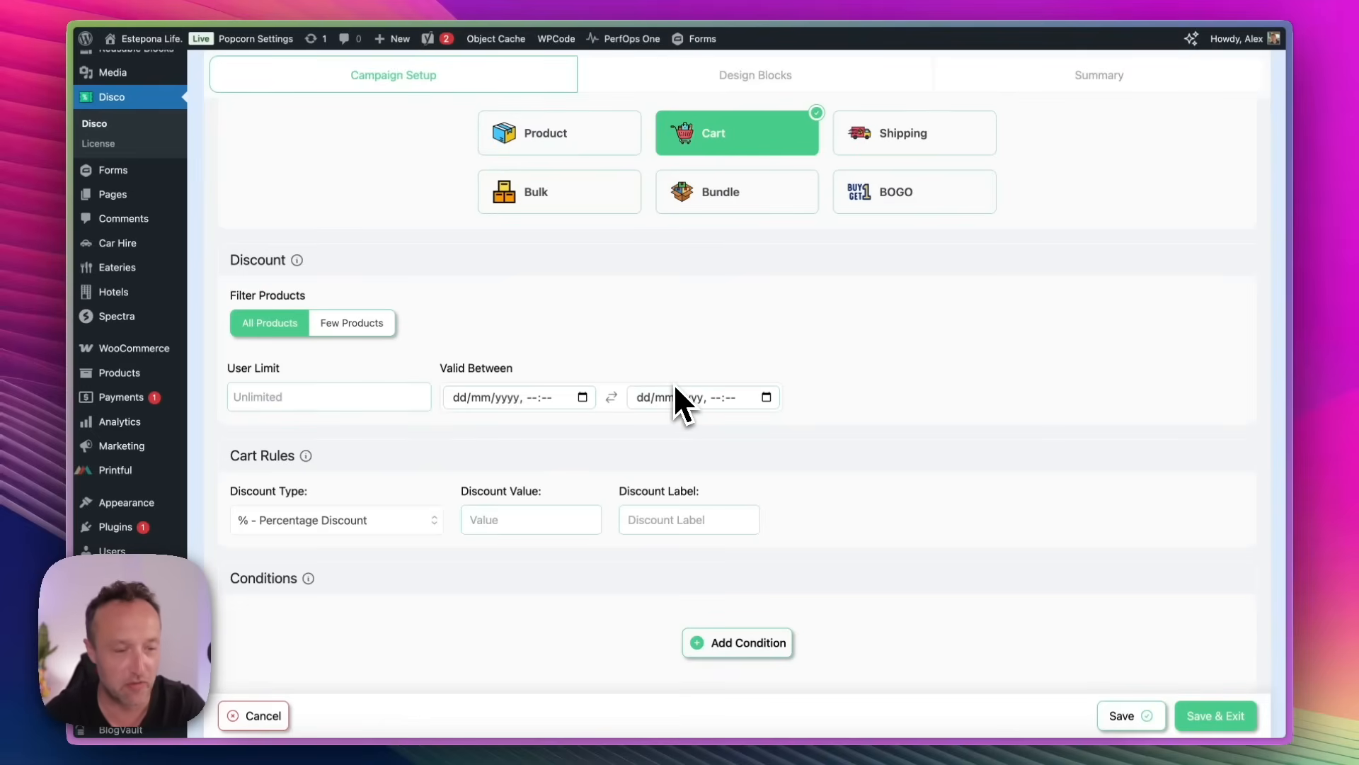
{"action": "scroll", "coordinate": [505, 364], "scroll_direction": "down", "scroll_amount": 1}
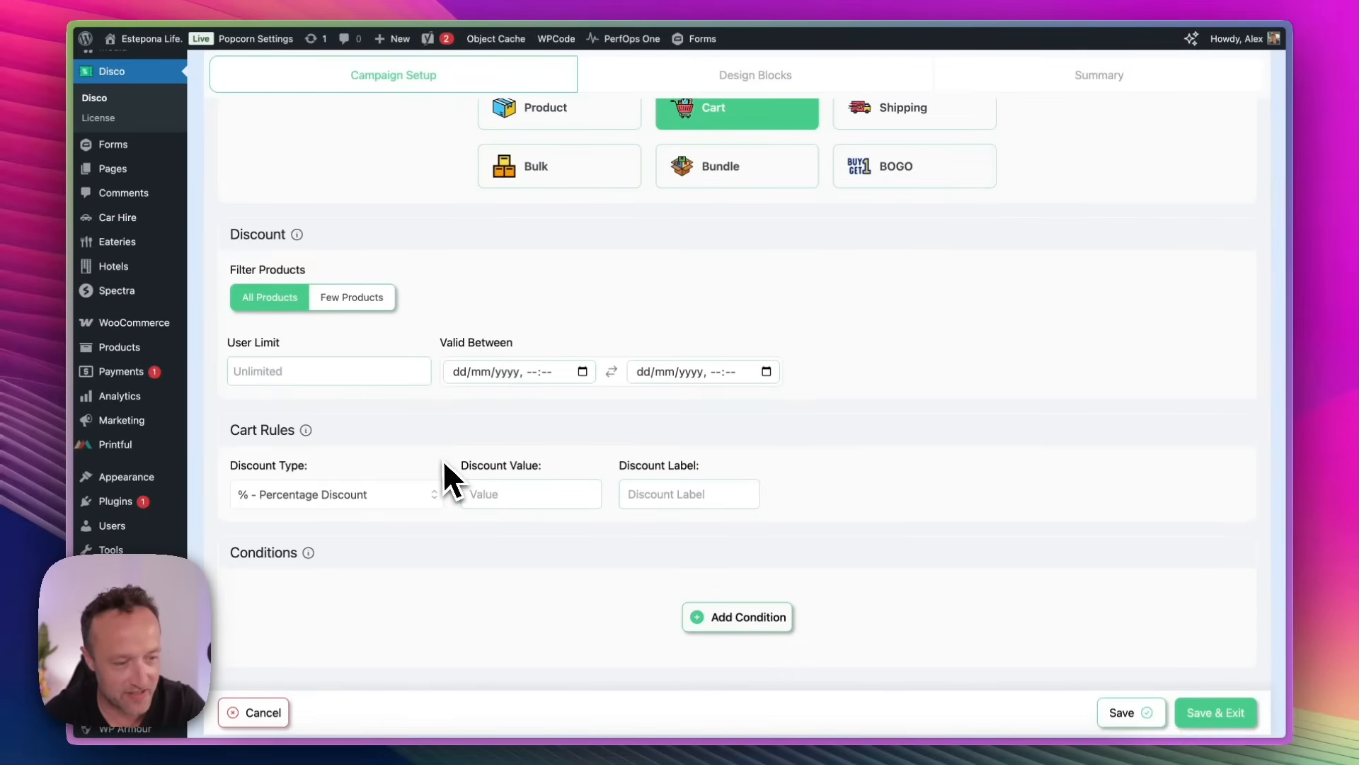
{"action": "left_click", "coordinate": [570, 490]}
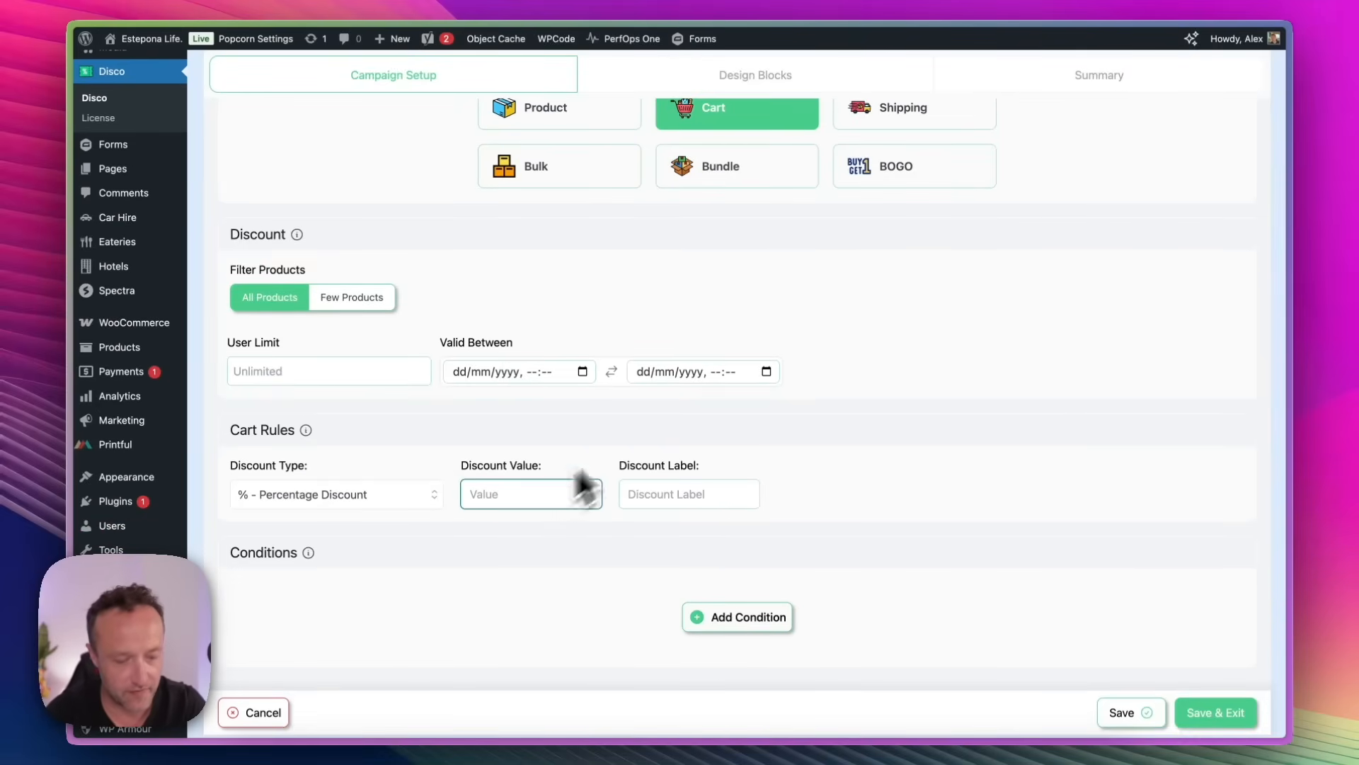
{"action": "type", "text": "10"}
{"action": "key", "text": "Tab"}
{"action": "type", "text": "10"}
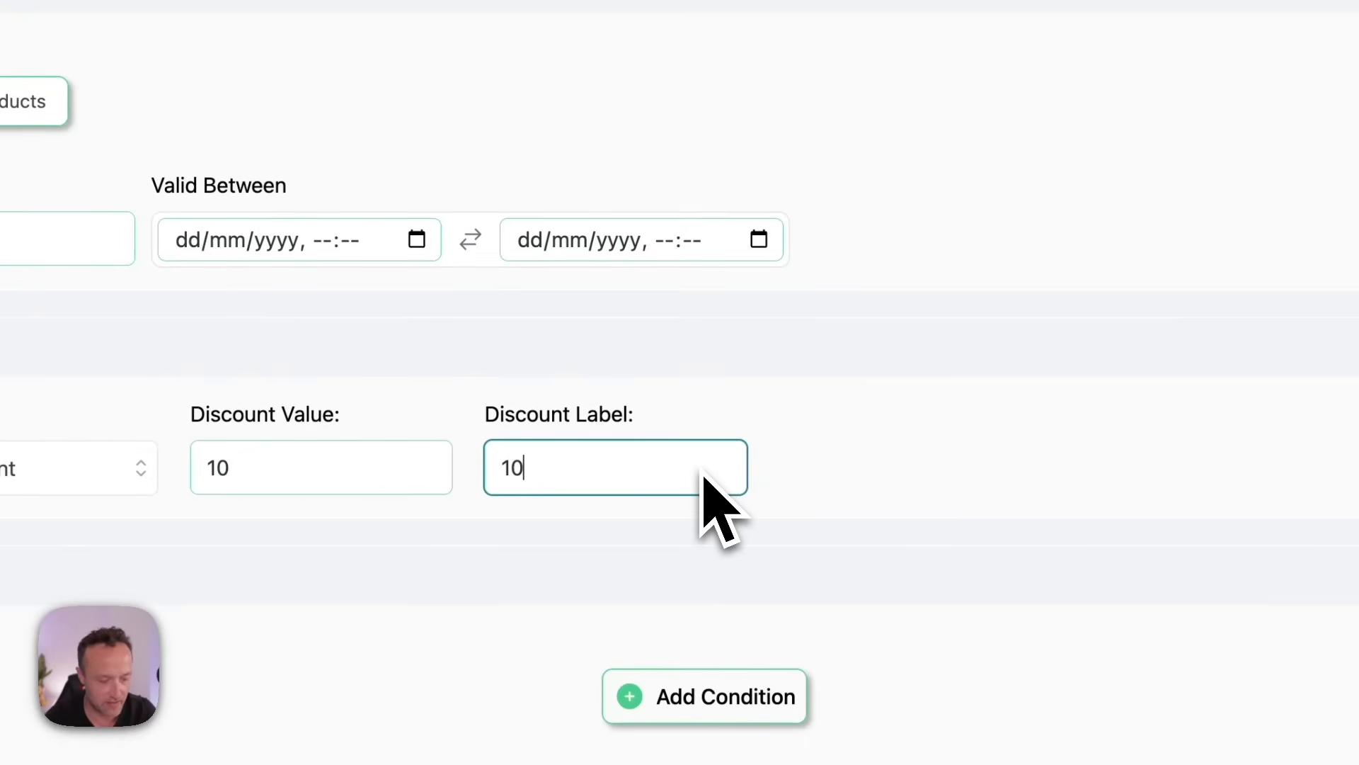
{"action": "type", "text": "% off over"}
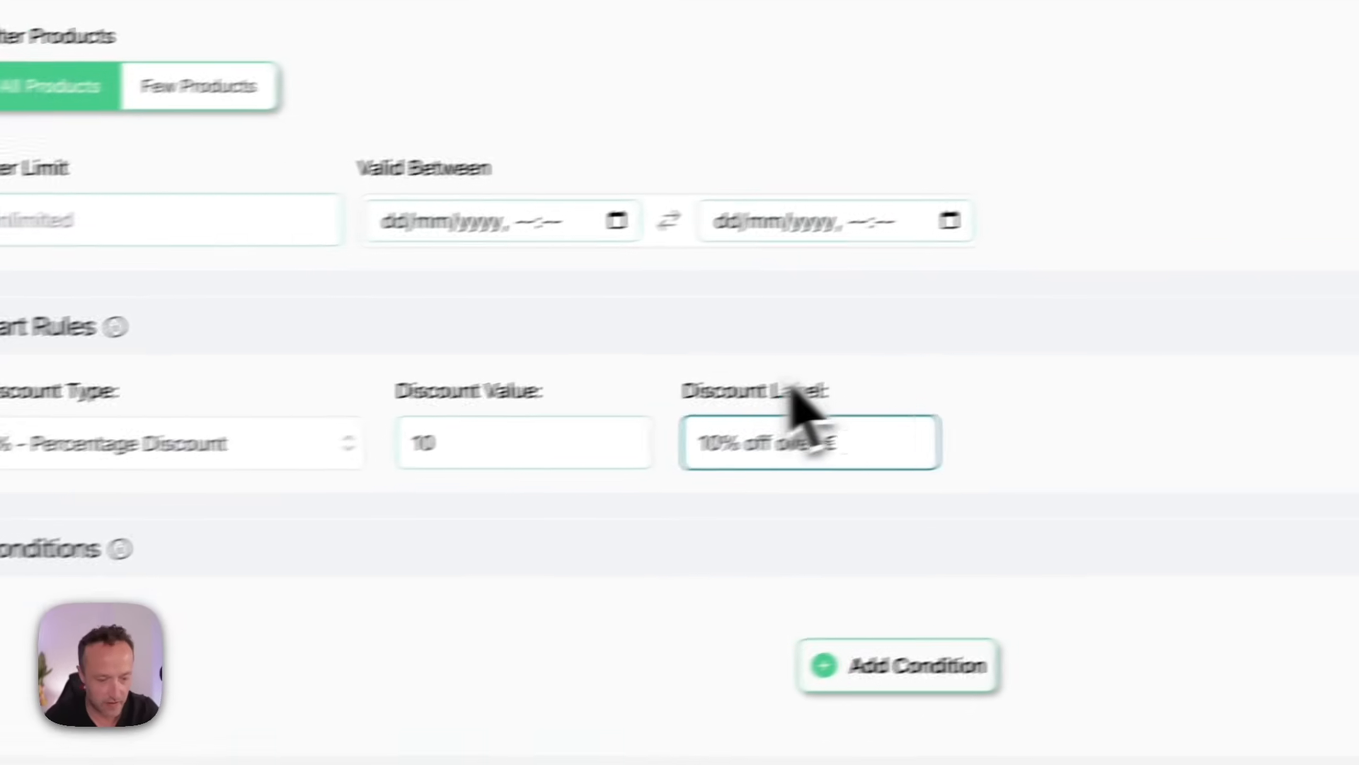
{"action": "type", "text": " €100"}
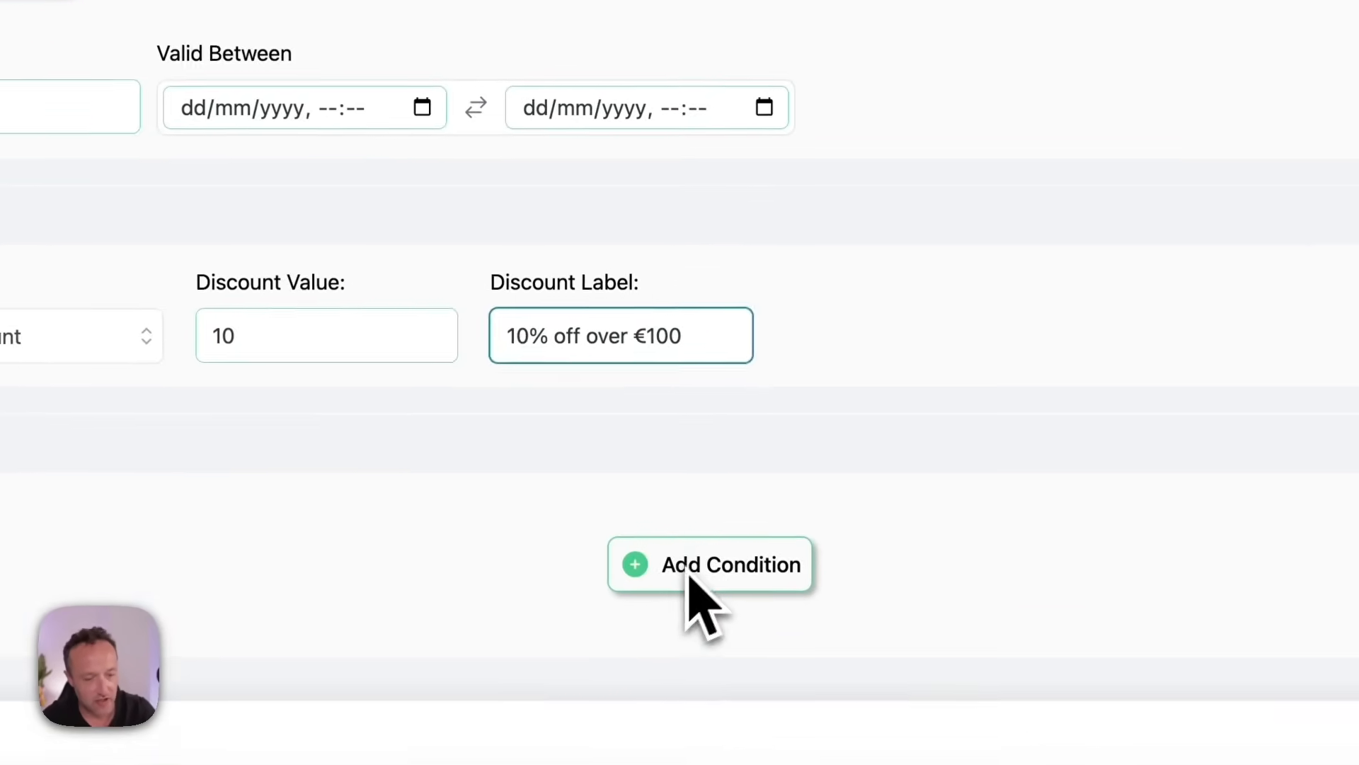
{"action": "left_click", "coordinate": [786, 596]}
Step: Add a Cart Subtotal Greater Than or Equal 100 condition and save the campaign
{"action": "left_click", "coordinate": [378, 599]}
{"action": "scroll", "coordinate": [472, 532], "scroll_direction": "down", "scroll_amount": 5}
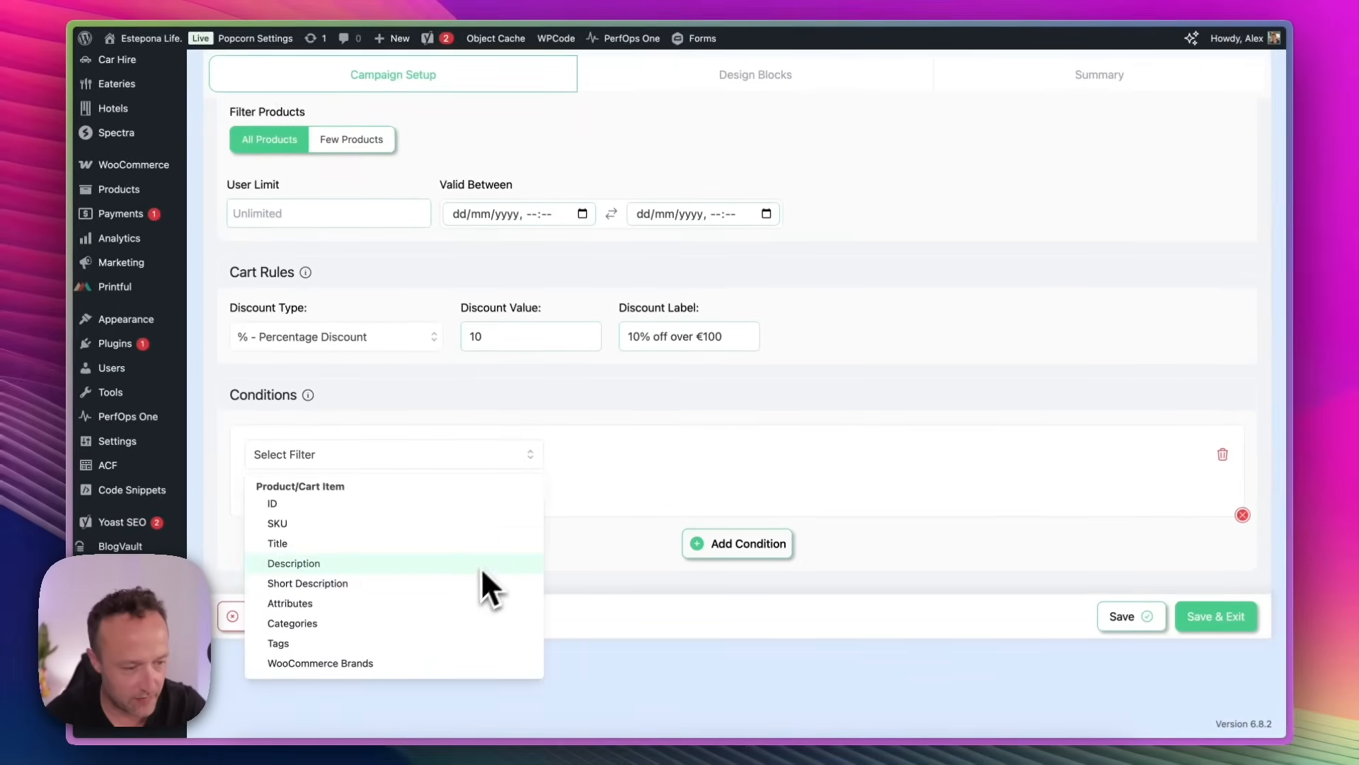
{"action": "scroll", "coordinate": [475, 536], "scroll_direction": "down", "scroll_amount": 6}
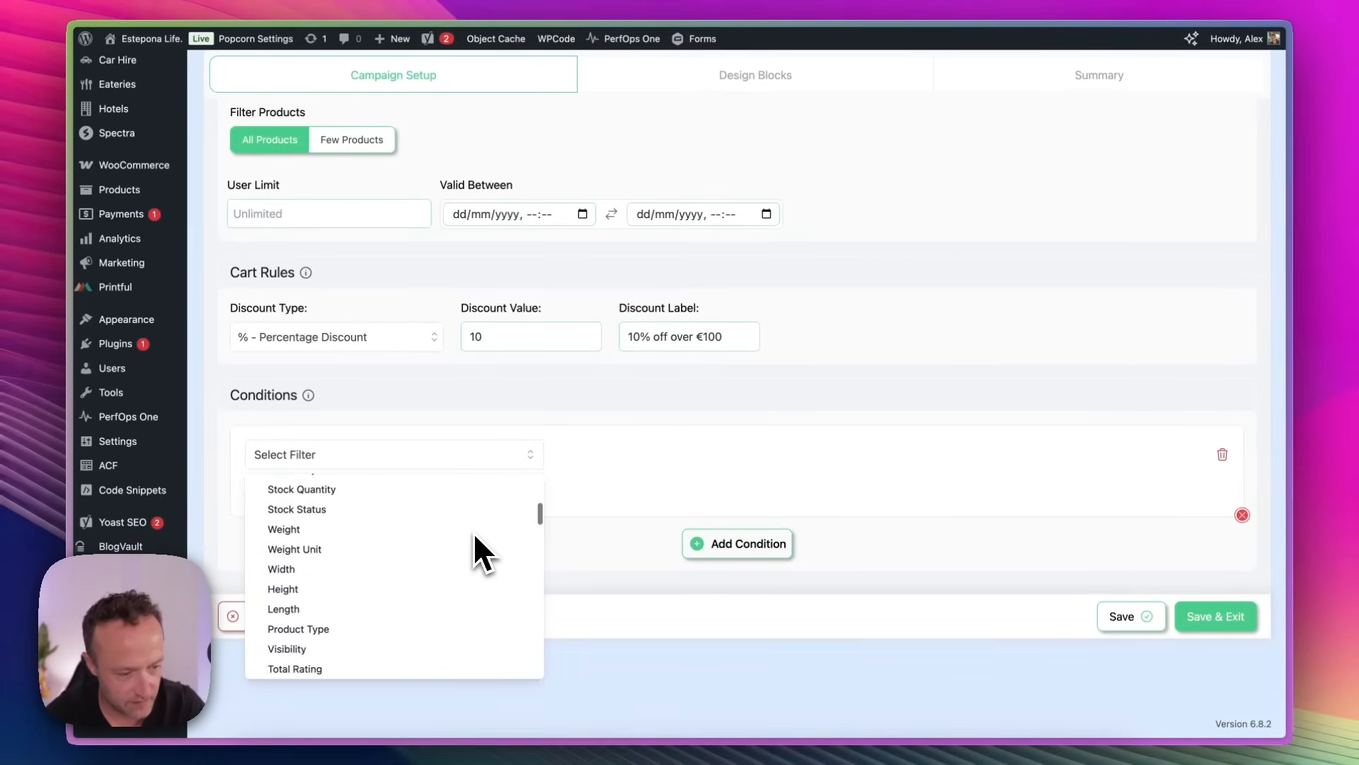
{"action": "scroll", "coordinate": [473, 533], "scroll_direction": "down", "scroll_amount": 6}
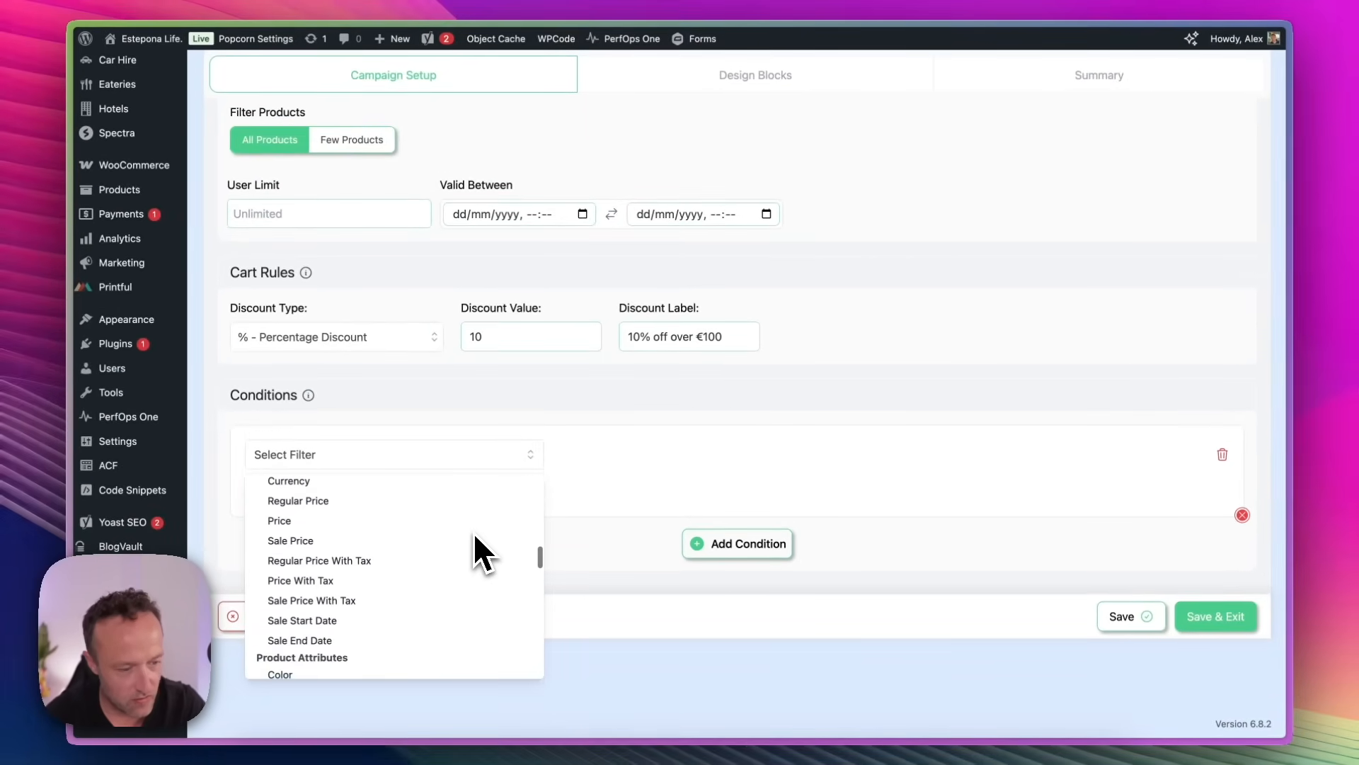
{"action": "scroll", "coordinate": [473, 532], "scroll_direction": "down", "scroll_amount": 6}
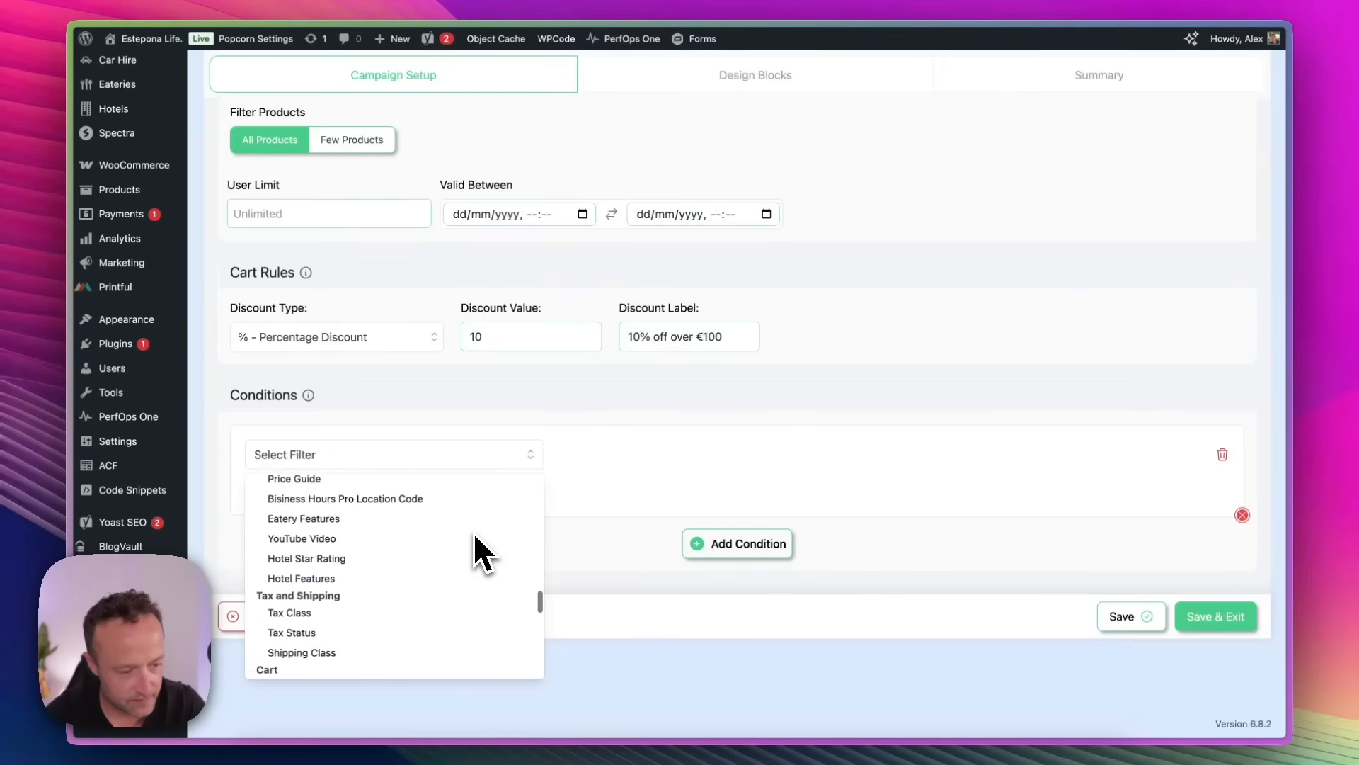
{"action": "scroll", "coordinate": [473, 532], "scroll_direction": "up", "scroll_amount": 3}
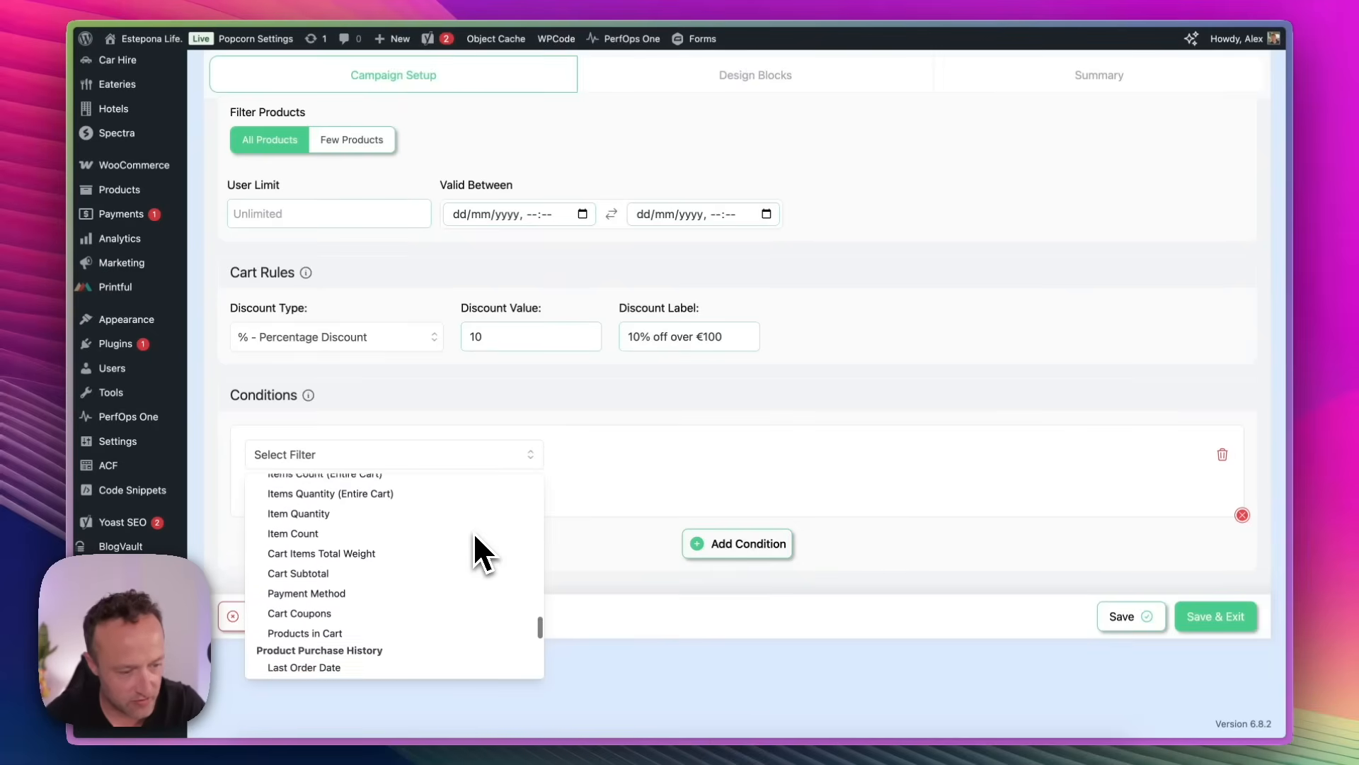
{"action": "left_click", "coordinate": [350, 612]}
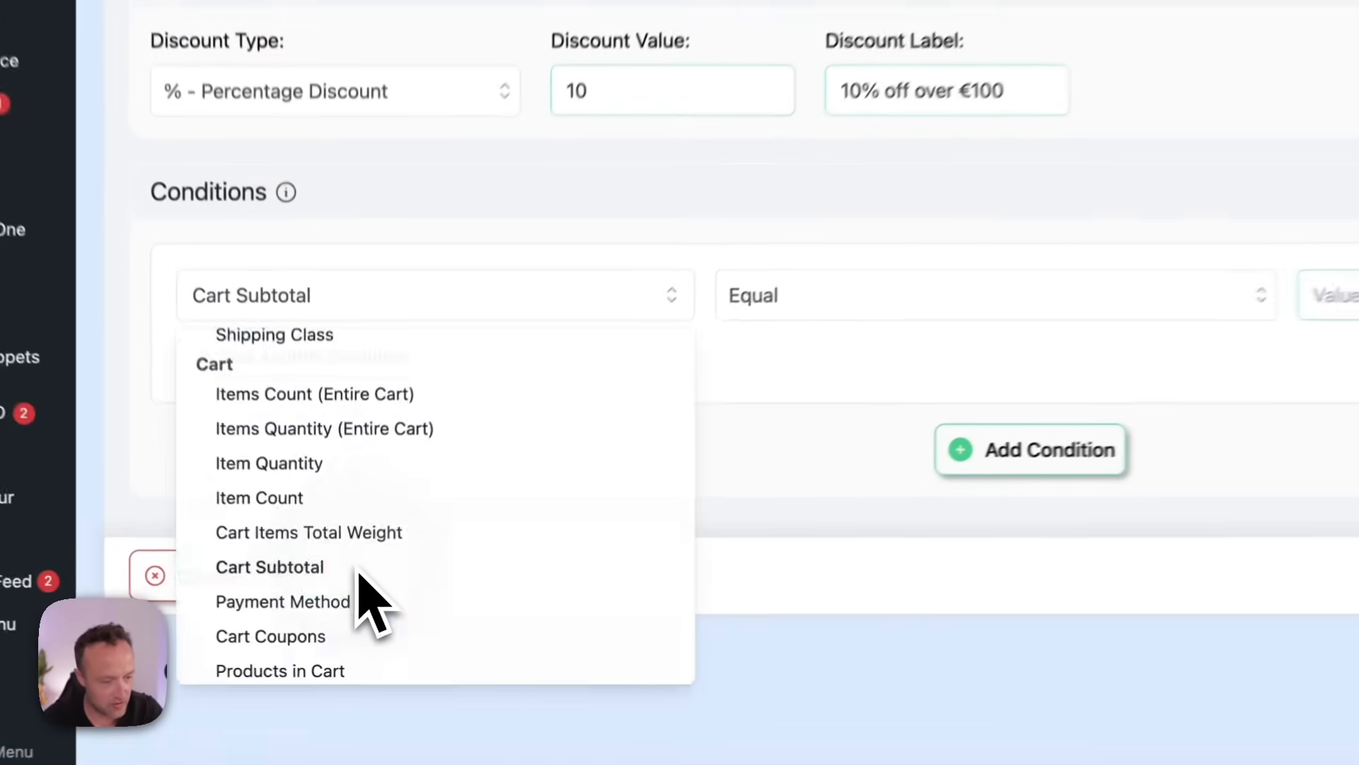
{"action": "left_click", "coordinate": [634, 457]}
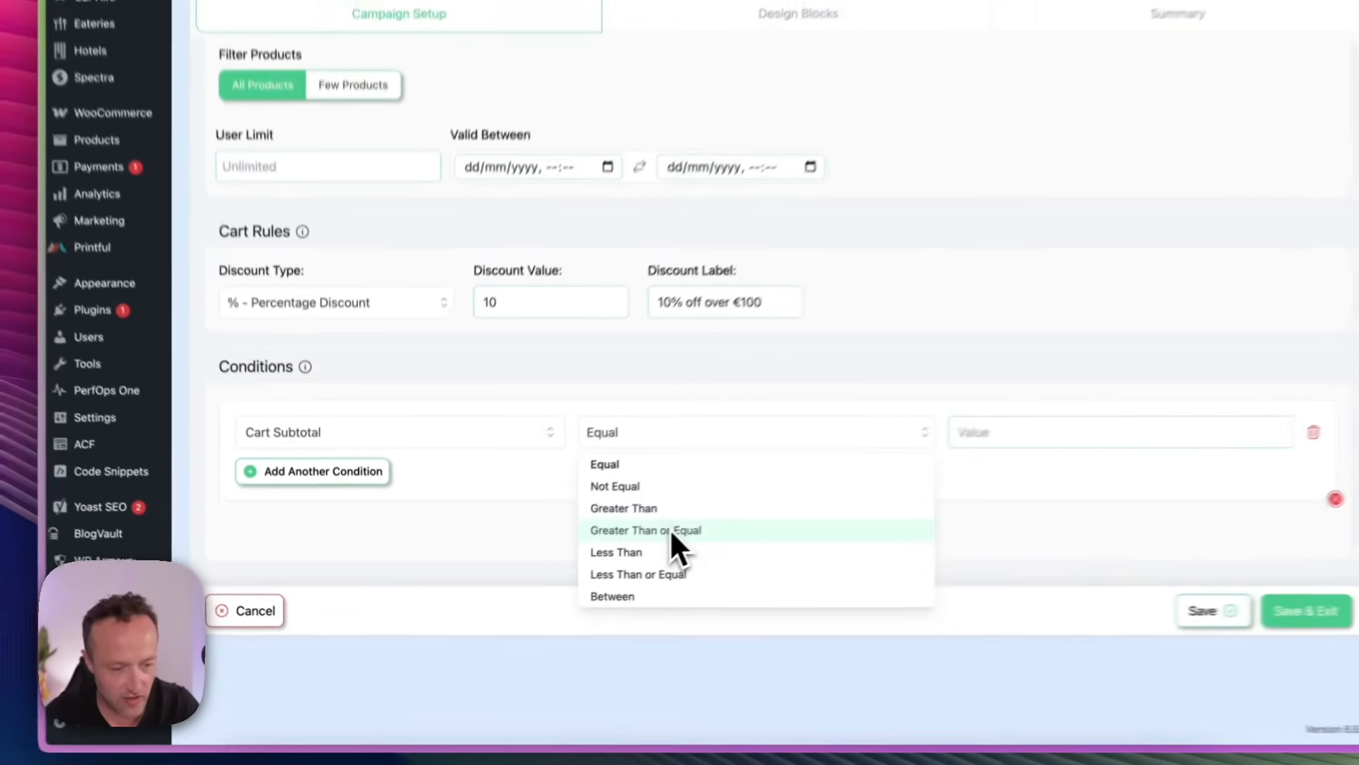
{"action": "left_click", "coordinate": [899, 437]}
{"action": "left_click", "coordinate": [1017, 453]}
{"action": "type", "text": "100"}
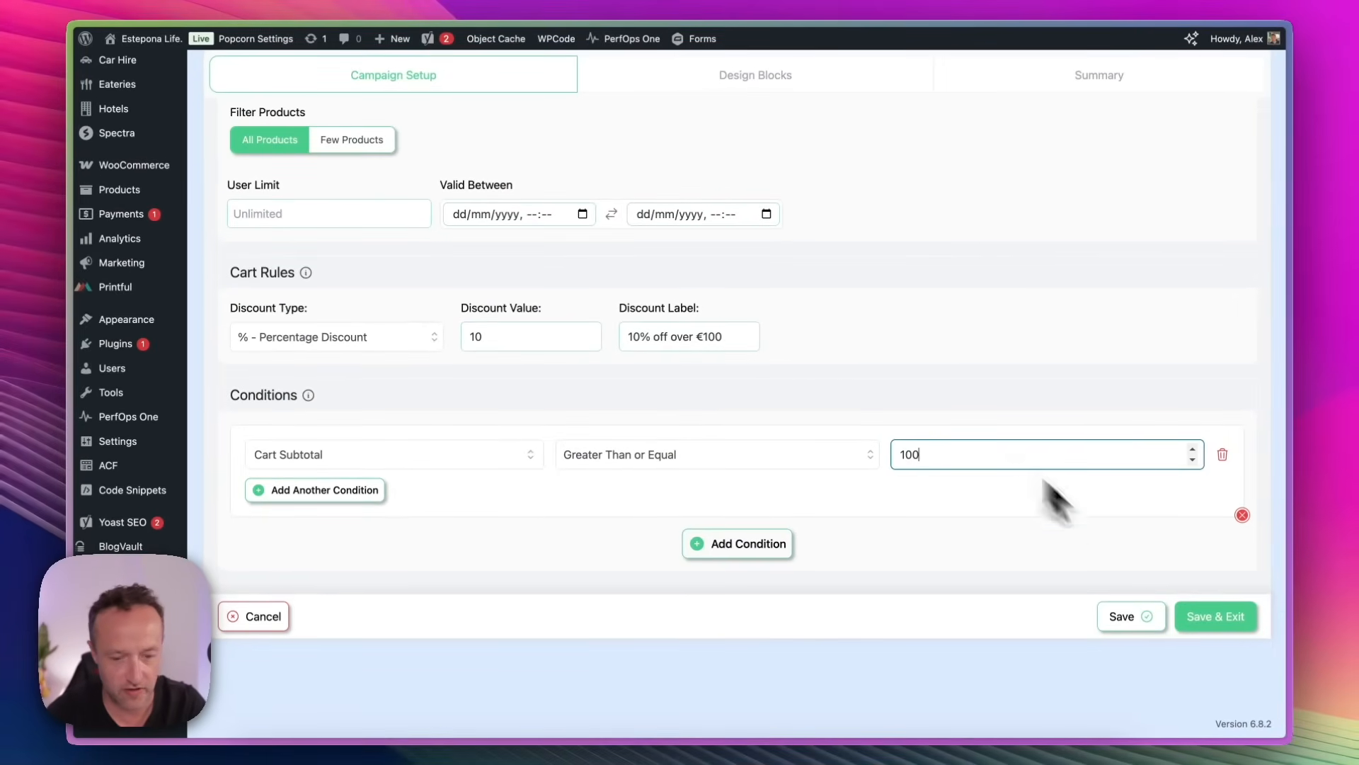
{"action": "left_click", "coordinate": [1226, 618]}
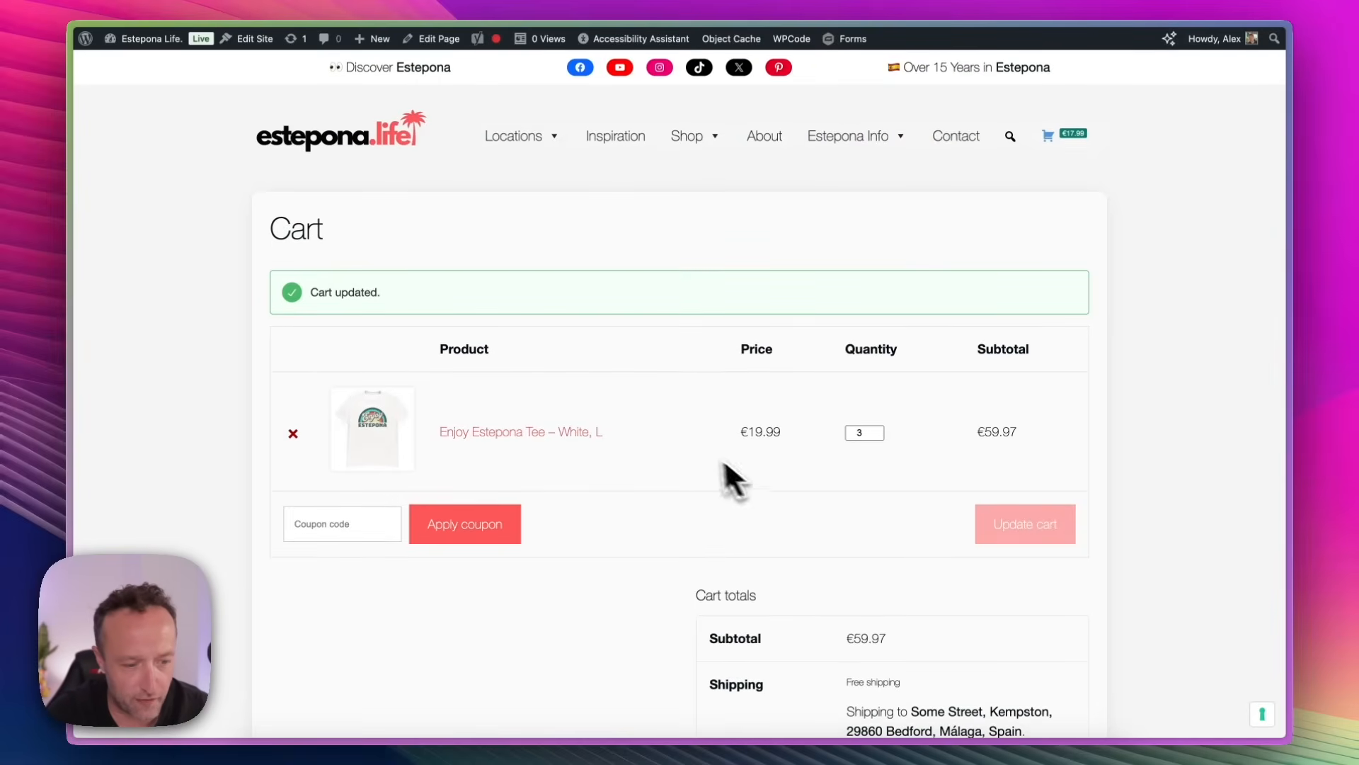
Step: Set the Enjoy Estepona Tee cart quantity to 9 and recalculate the cart totals
{"action": "scroll", "coordinate": [885, 404], "scroll_direction": "down", "scroll_amount": 1}
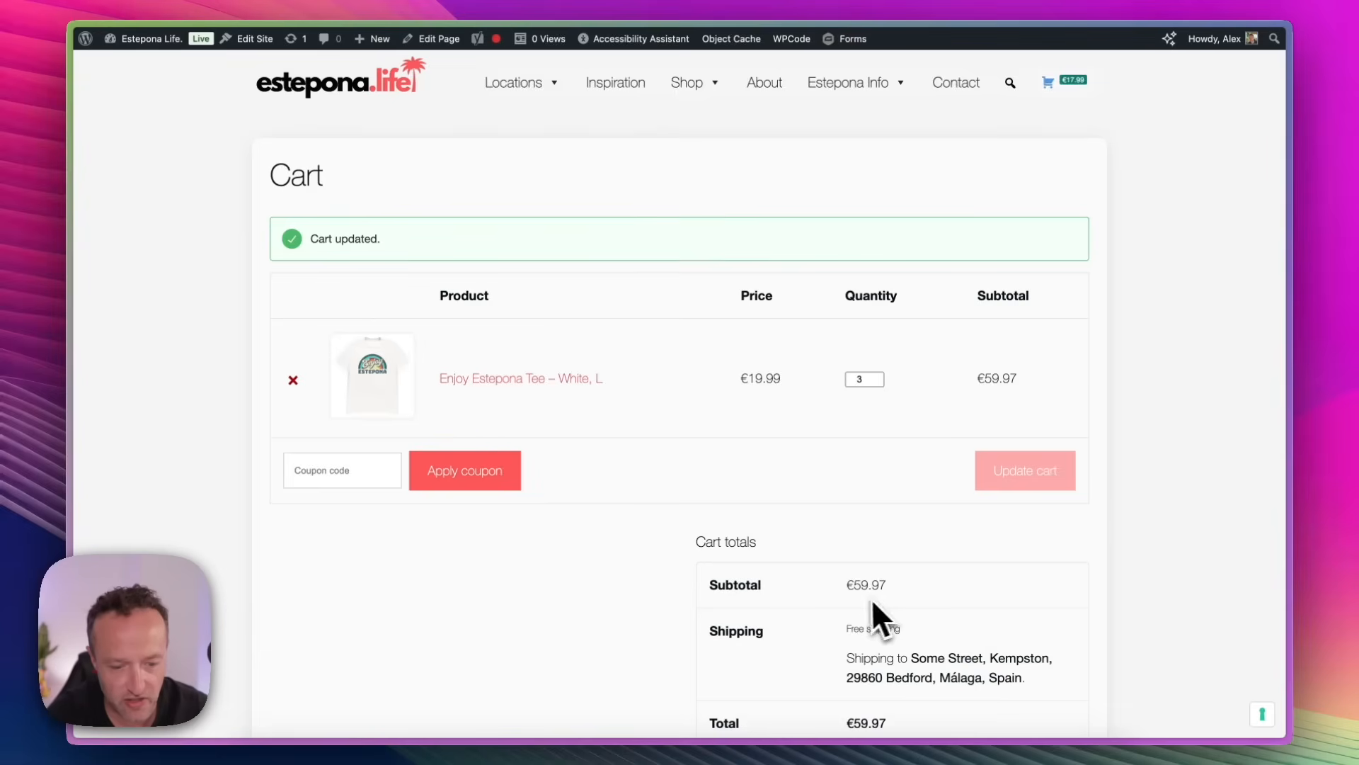
{"action": "scroll", "coordinate": [876, 602], "scroll_direction": "down", "scroll_amount": 2}
{"action": "scroll", "coordinate": [892, 571], "scroll_direction": "up", "scroll_amount": 3}
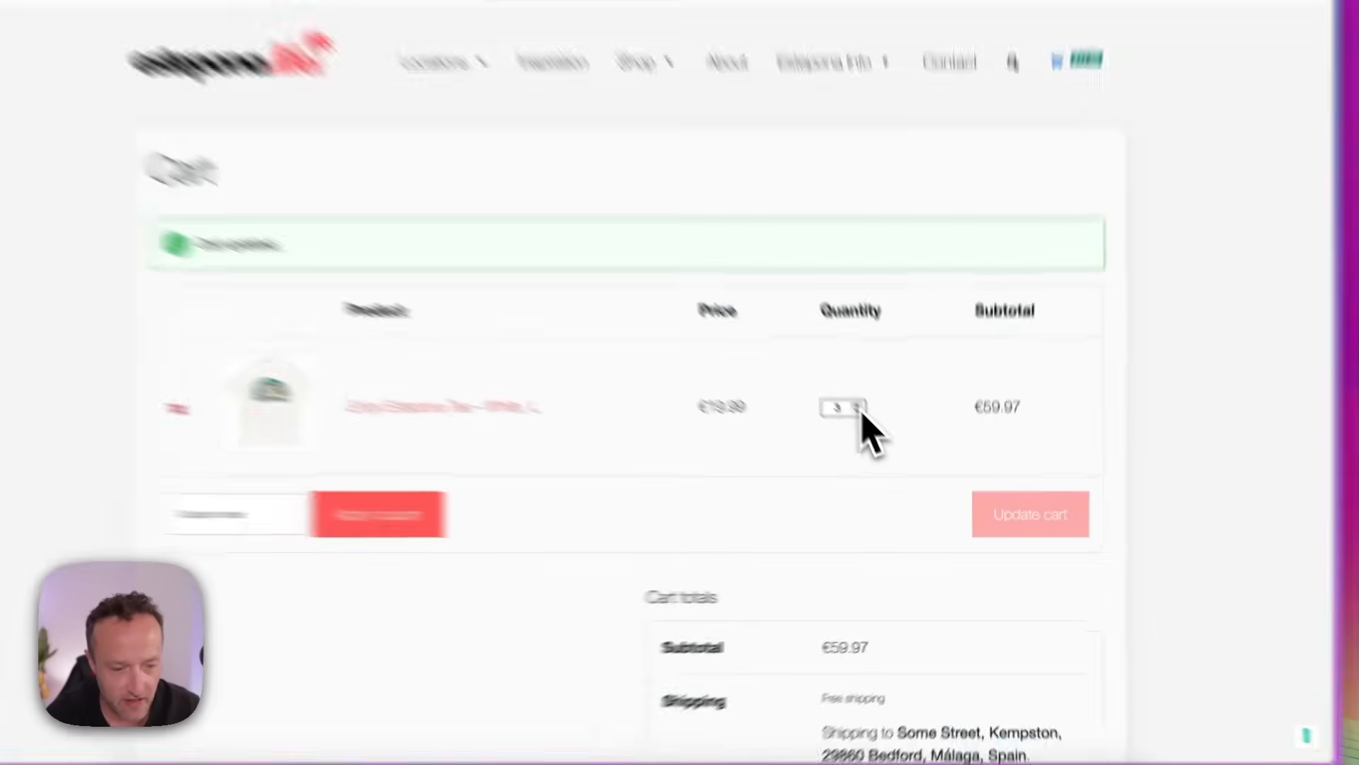
{"action": "left_click", "coordinate": [877, 431]}
{"action": "left_click", "coordinate": [878, 431]}
{"action": "left_click", "coordinate": [878, 431]}
{"action": "left_click", "coordinate": [878, 431]}
{"action": "left_click", "coordinate": [878, 431]}
{"action": "left_click", "coordinate": [779, 302]}
{"action": "left_click", "coordinate": [1035, 496]}
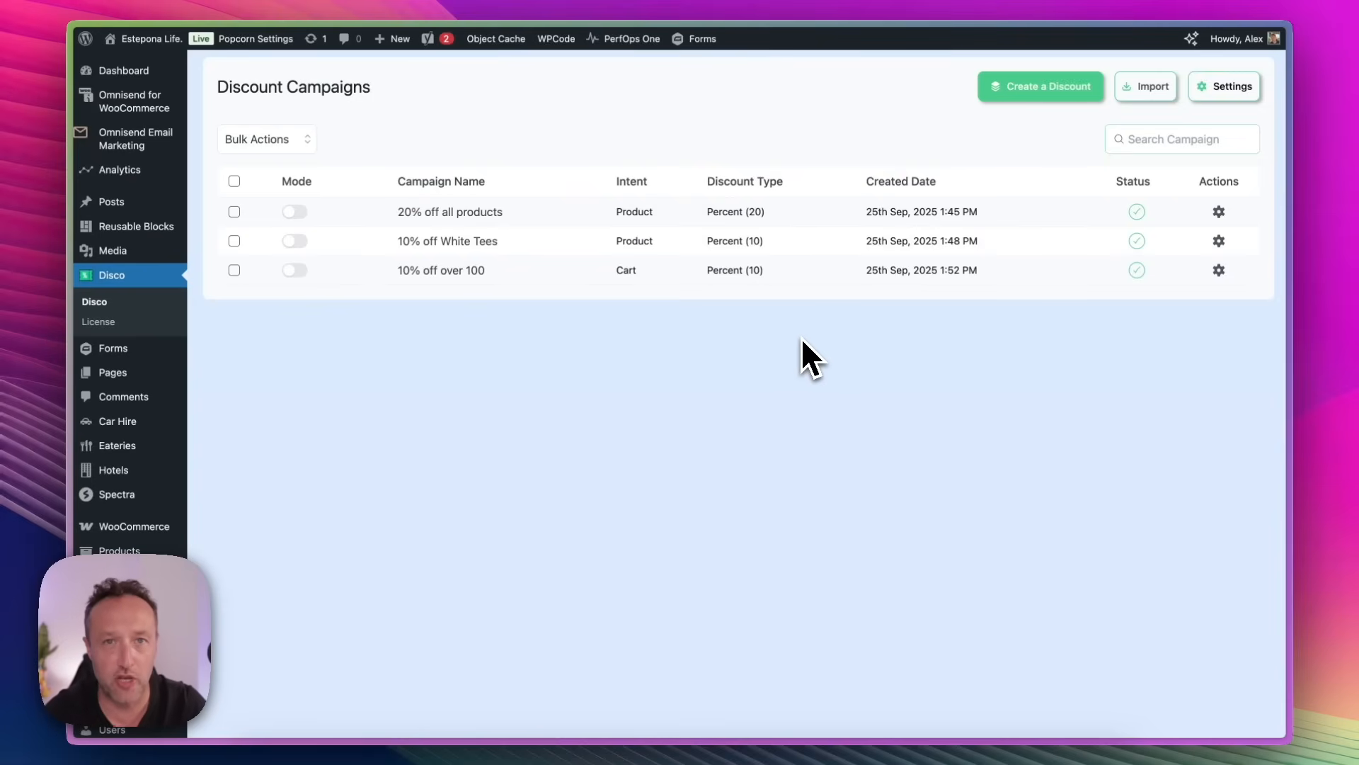
Step: Start a new campaign named '€30 off over €150' with Cart intent
{"action": "left_click", "coordinate": [1039, 85]}
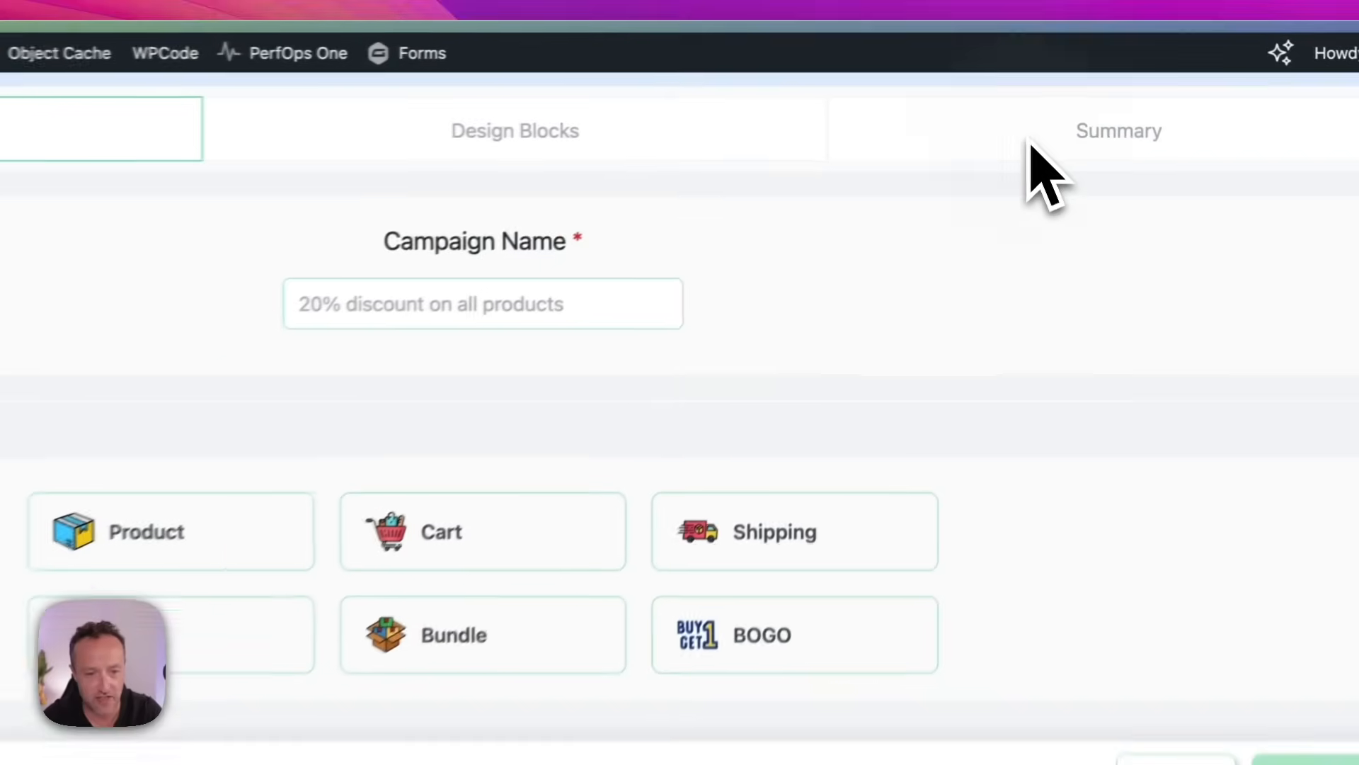
{"action": "left_click", "coordinate": [493, 308]}
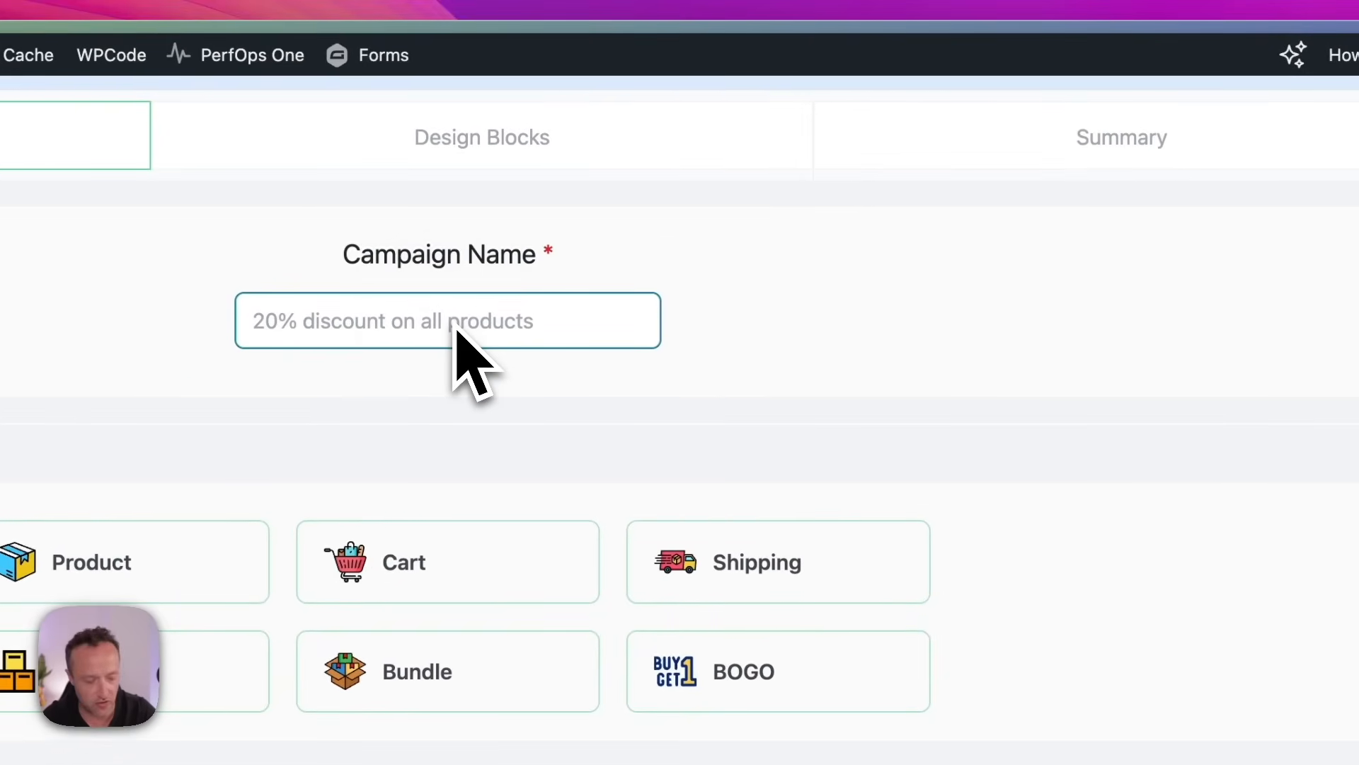
{"action": "type", "text": "€10"}
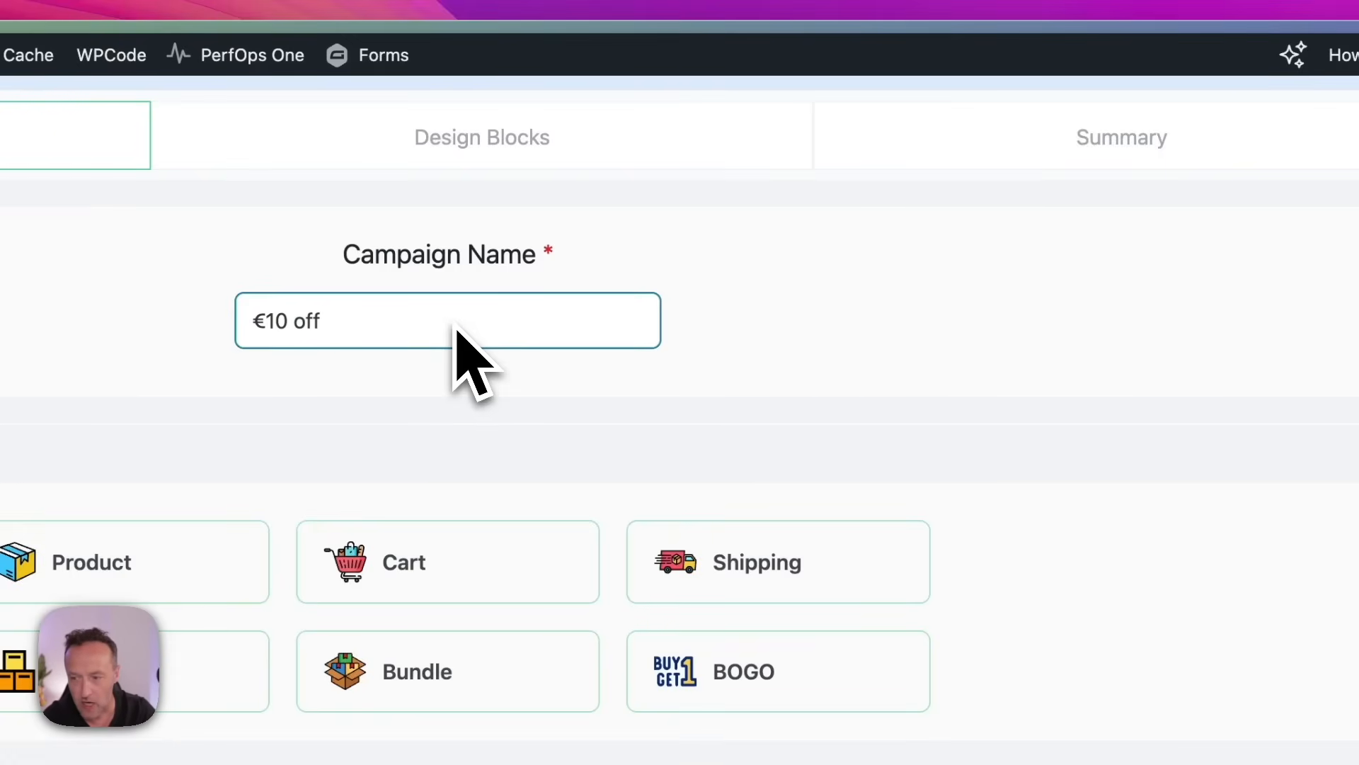
{"action": "type", "text": " off"}
{"action": "key", "text": "BackSpace"}
{"action": "key", "text": "BackSpace"}
{"action": "key", "text": "BackSpace"}
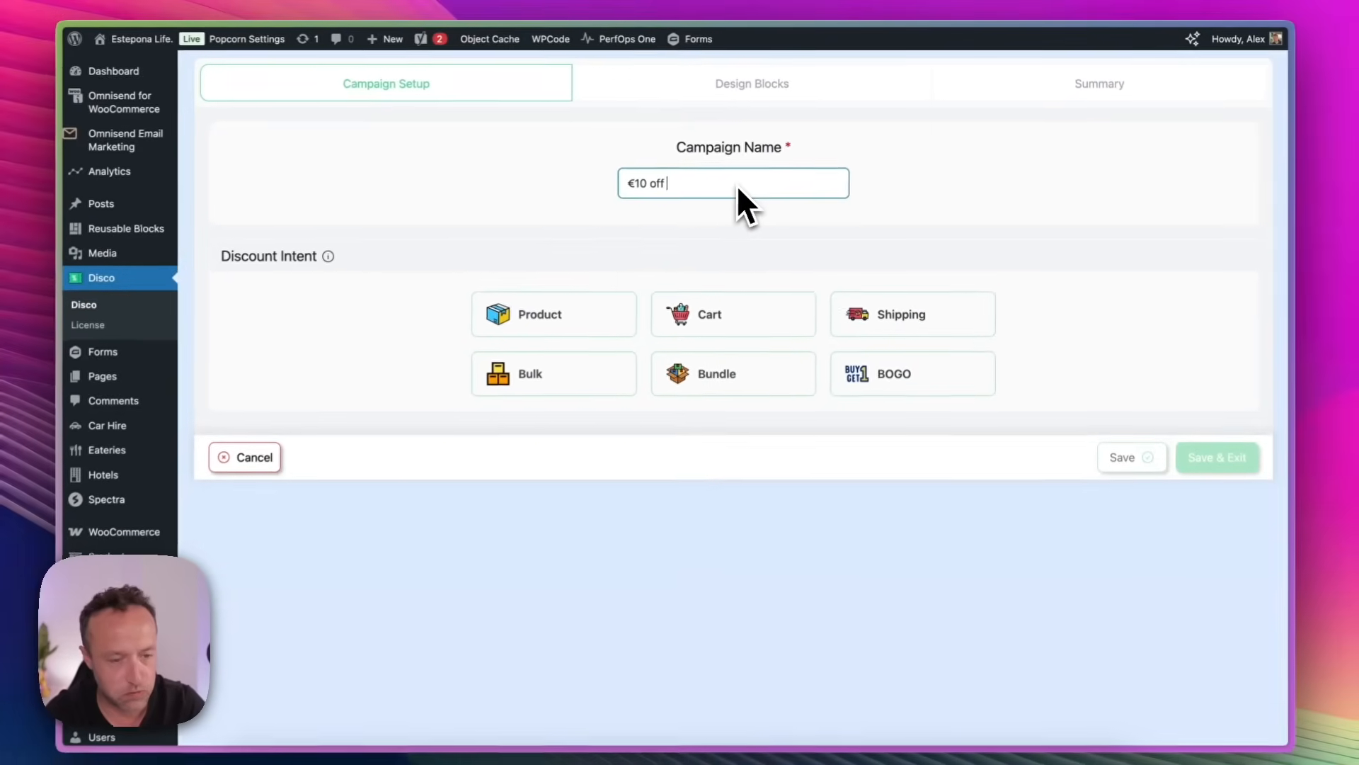
{"action": "key", "text": "BackSpace"}
{"action": "key", "text": "BackSpace"}
{"action": "key", "text": "BackSpace"}
{"action": "type", "text": "30 off over"}
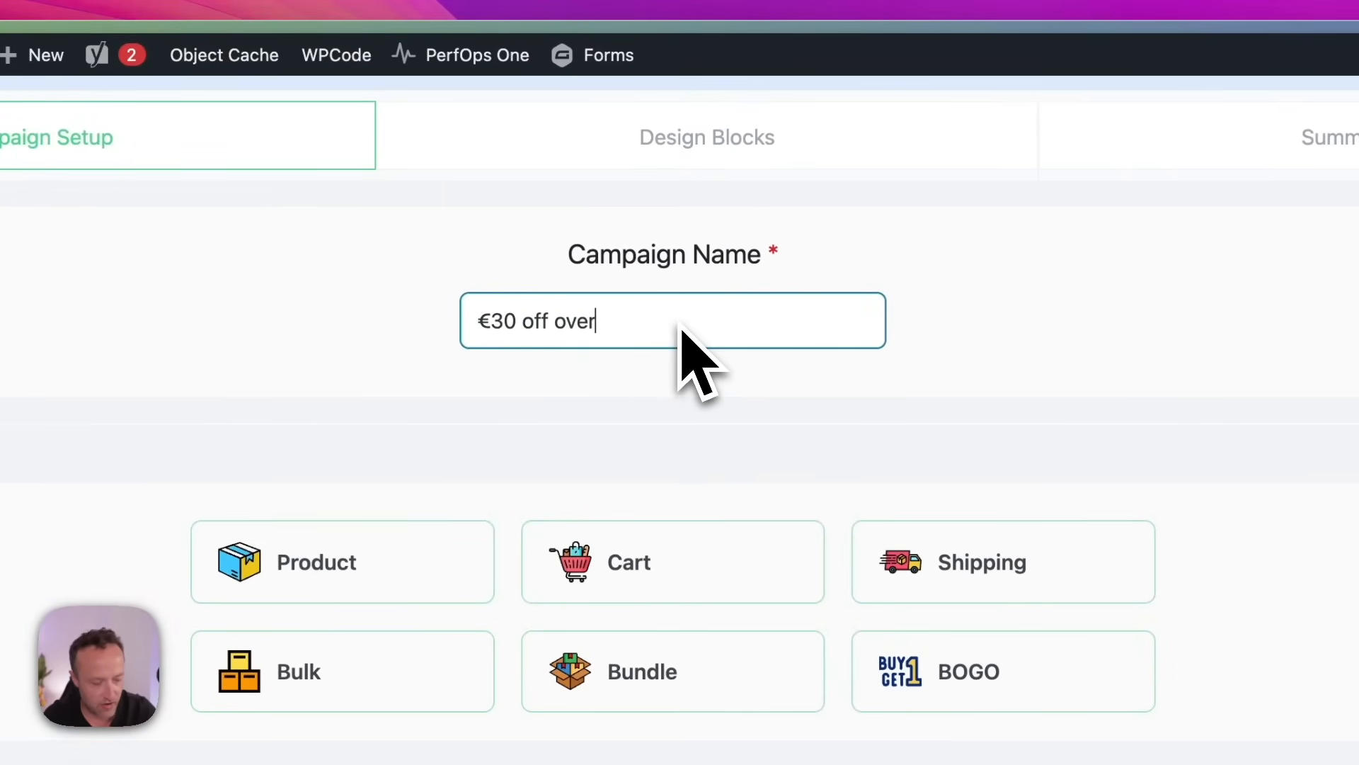
{"action": "type", "text": " €150"}
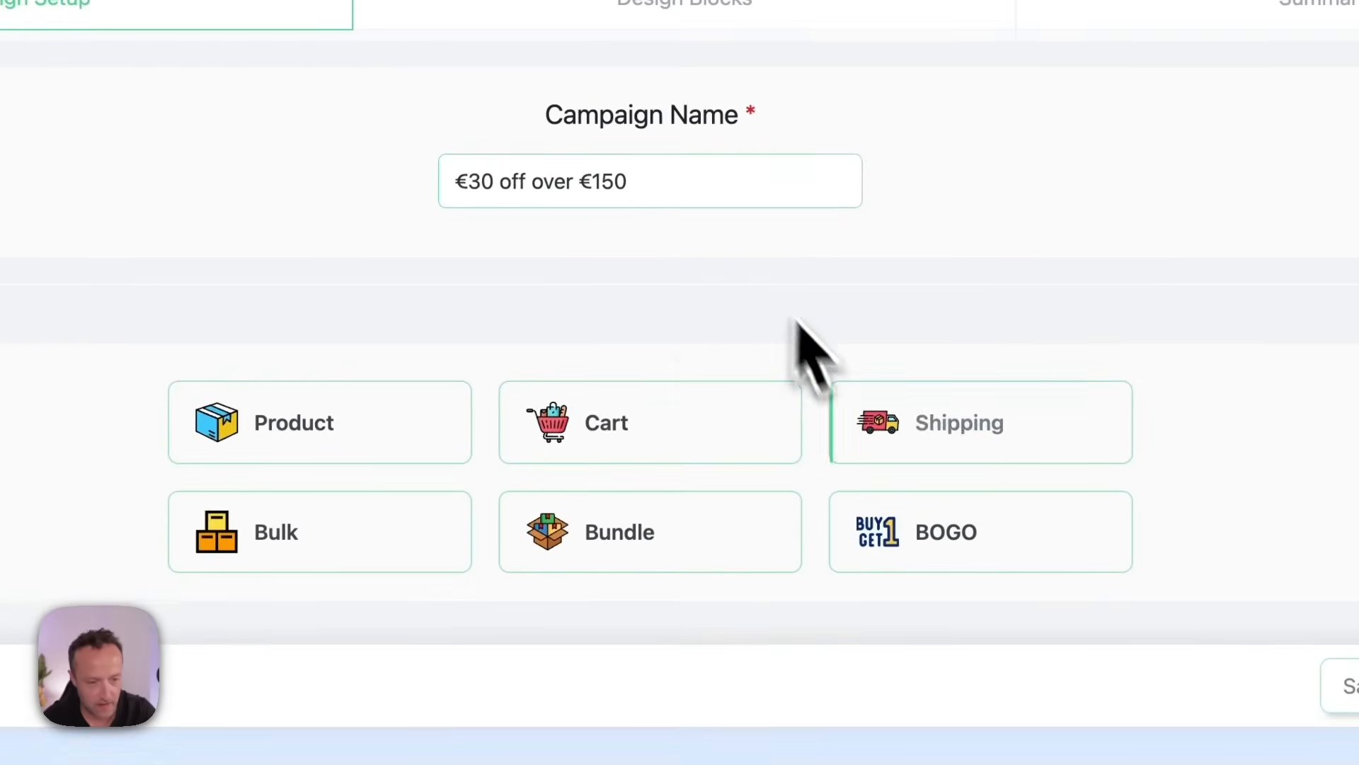
{"action": "left_click", "coordinate": [607, 453]}
Step: Make it a Fixed €30 discount labelled '€30 off over €150'
{"action": "scroll", "coordinate": [394, 388], "scroll_direction": "down", "scroll_amount": 5}
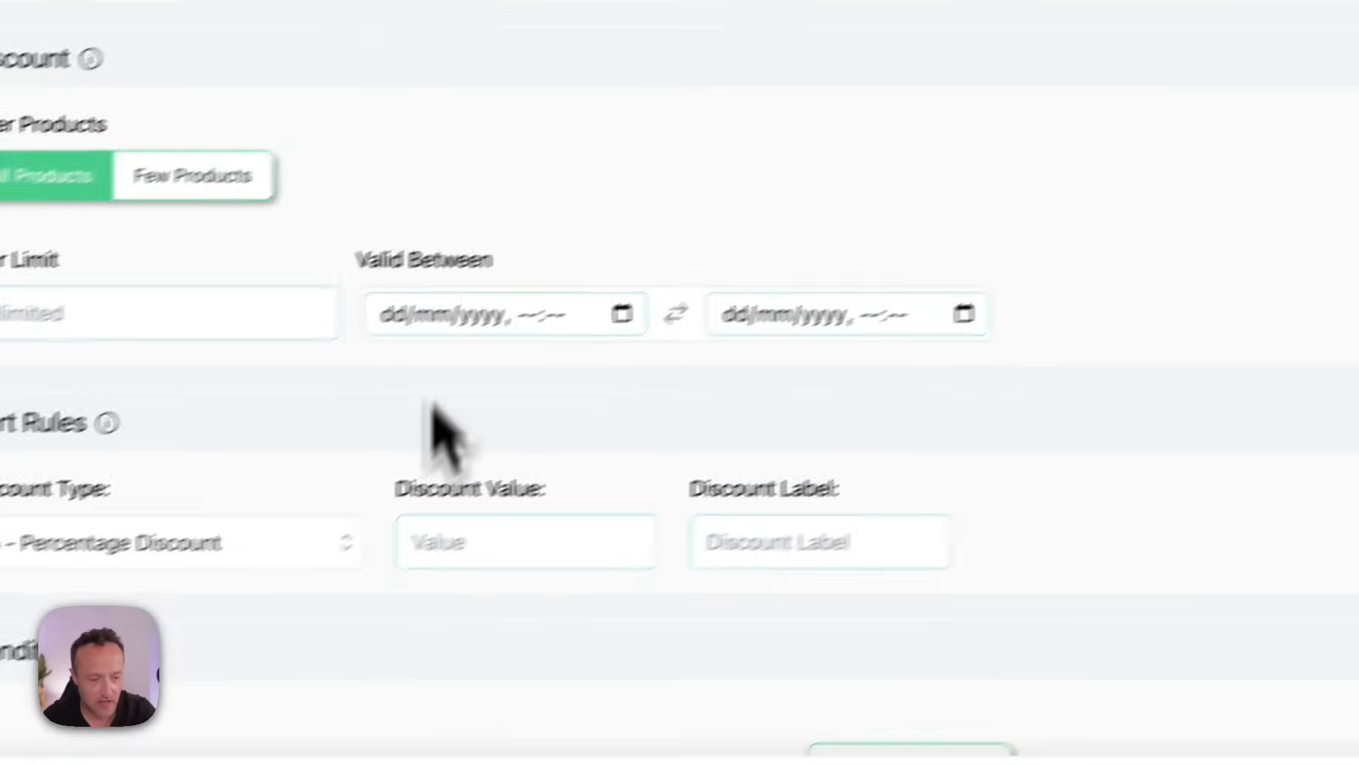
{"action": "left_click", "coordinate": [338, 555]}
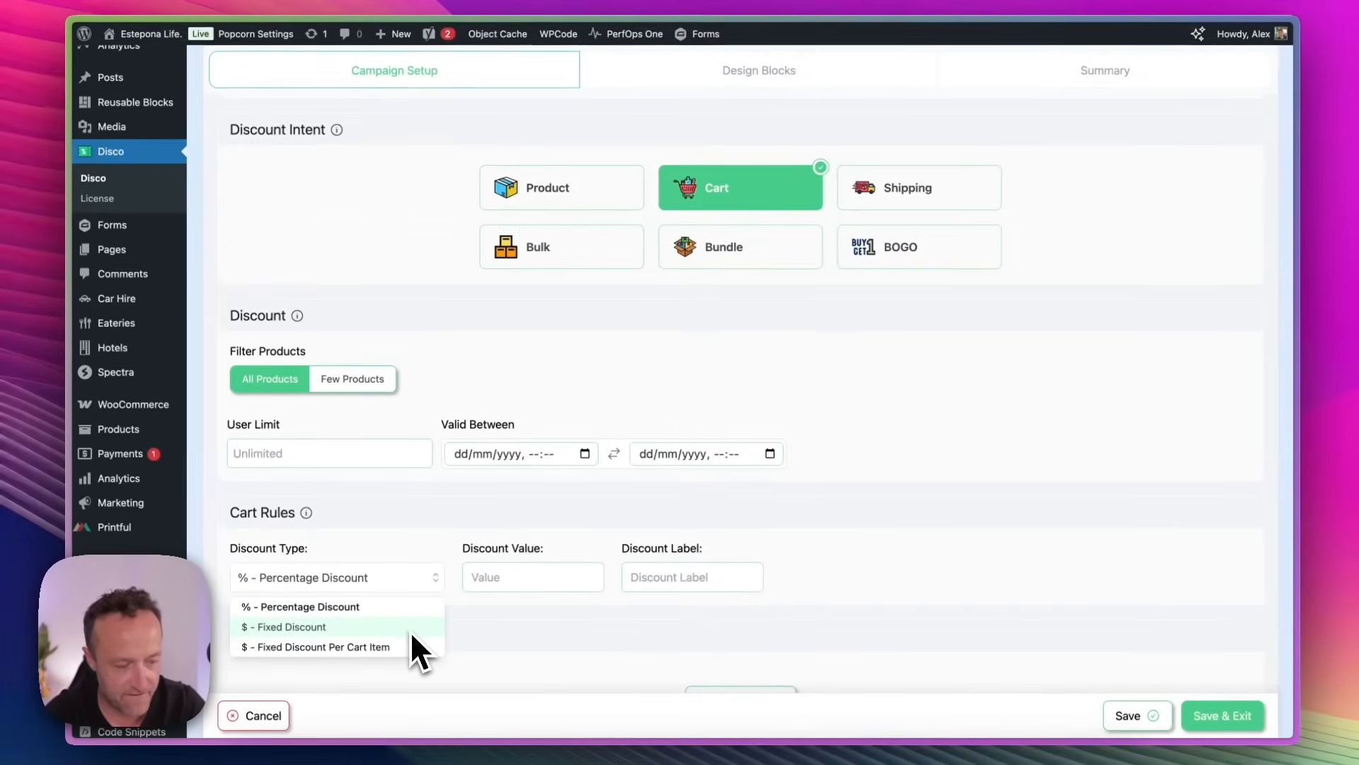
{"action": "left_click", "coordinate": [410, 630]}
{"action": "left_click", "coordinate": [524, 577]}
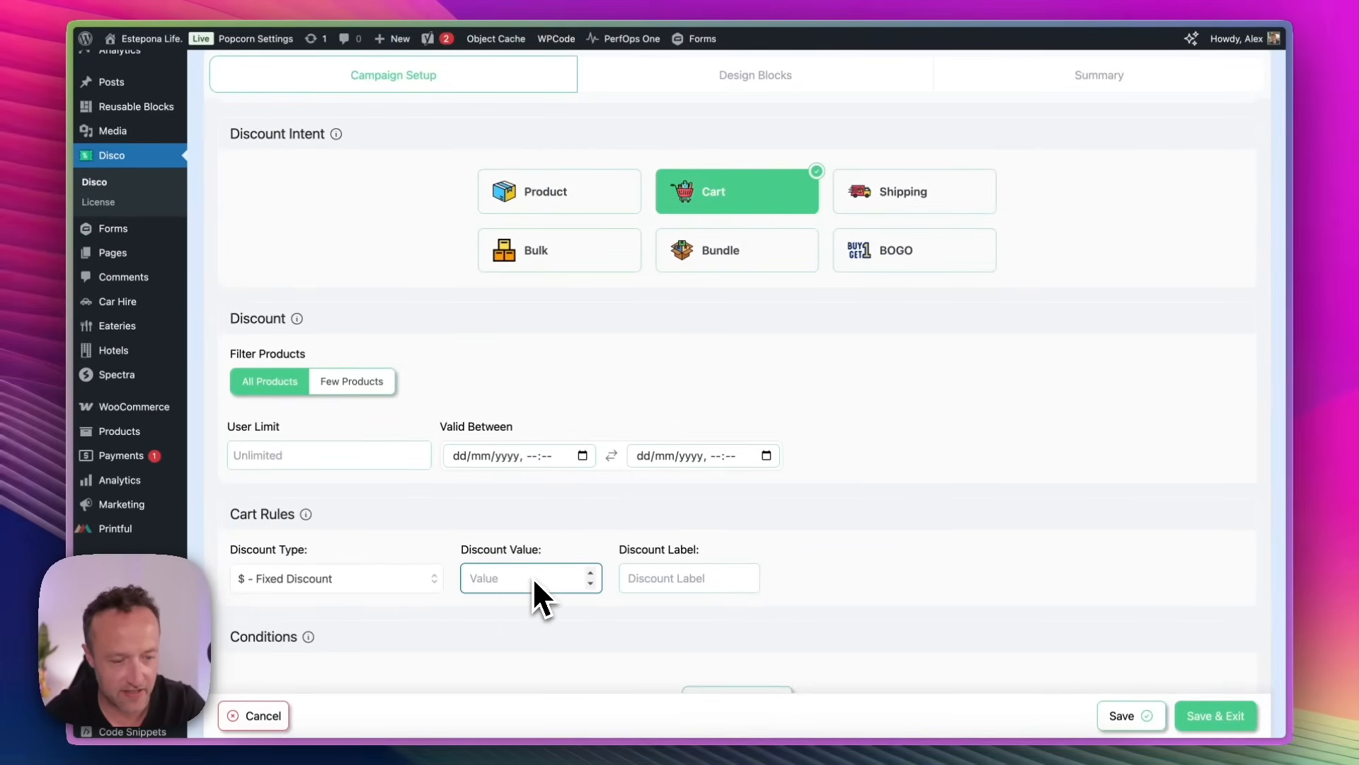
{"action": "type", "text": "30"}
{"action": "left_click", "coordinate": [644, 590]}
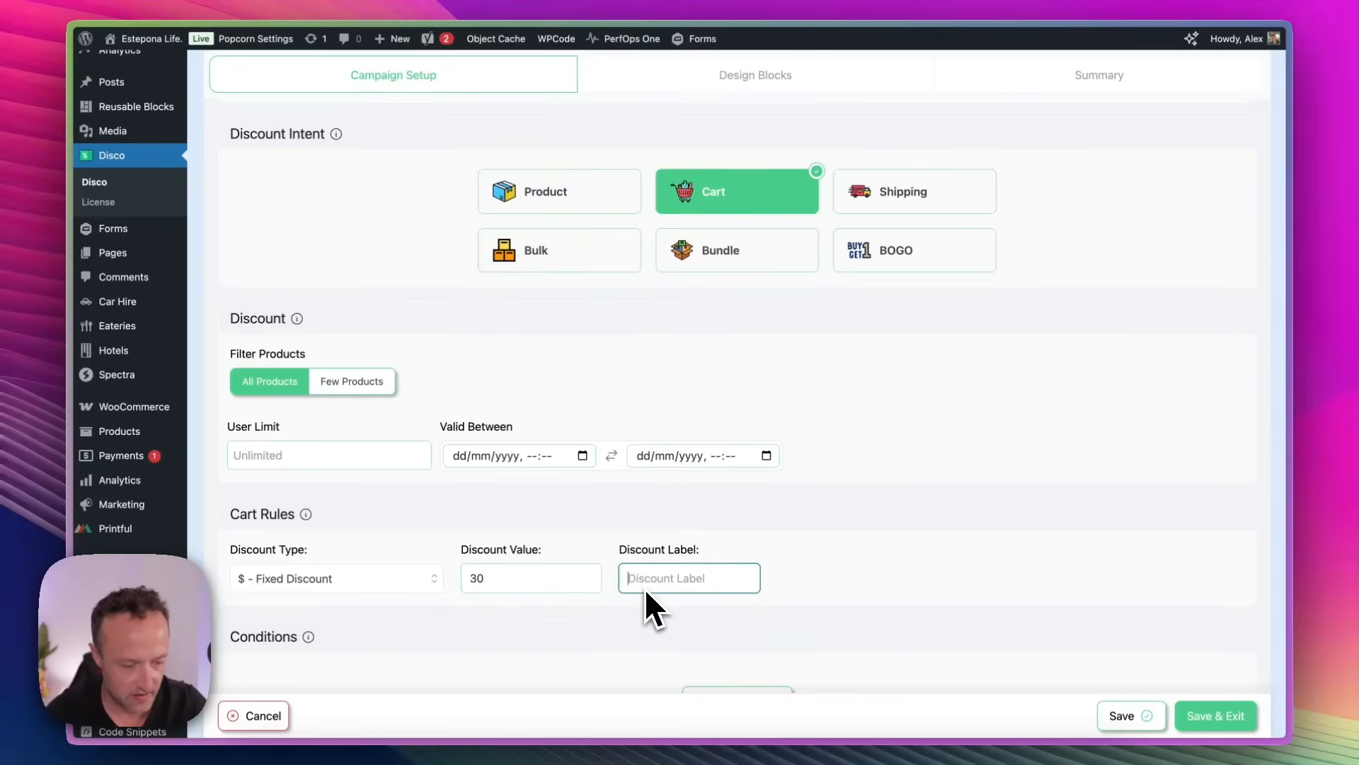
{"action": "type", "text": "€30"}
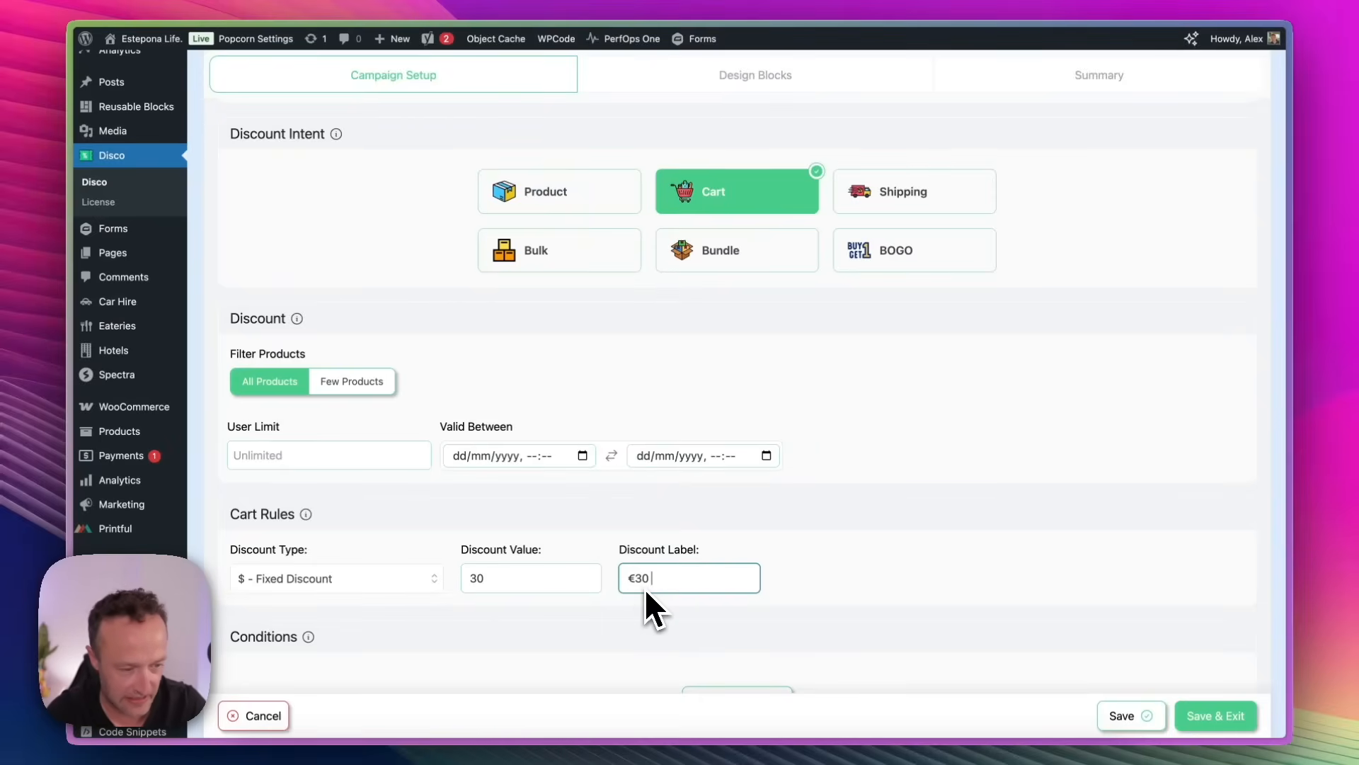
{"action": "type", "text": " off ov"}
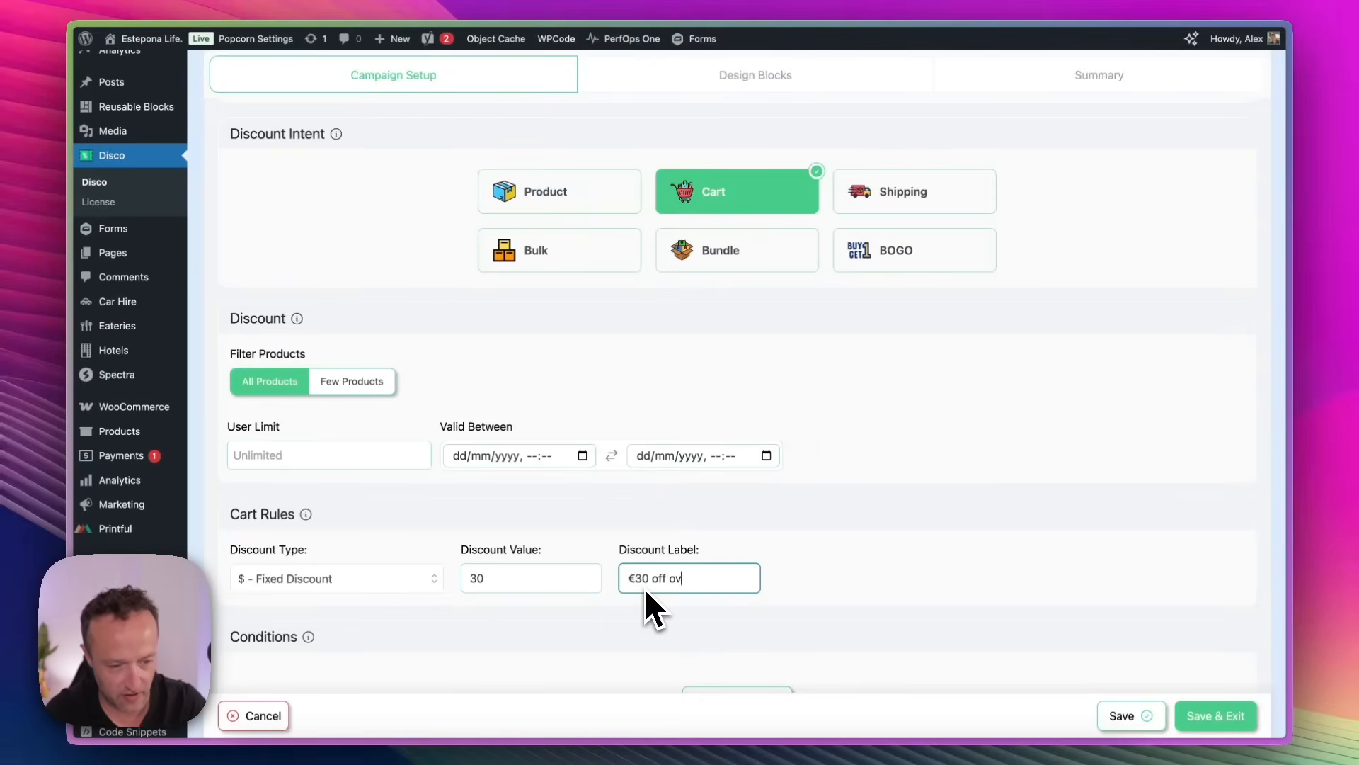
{"action": "type", "text": "er €150"}
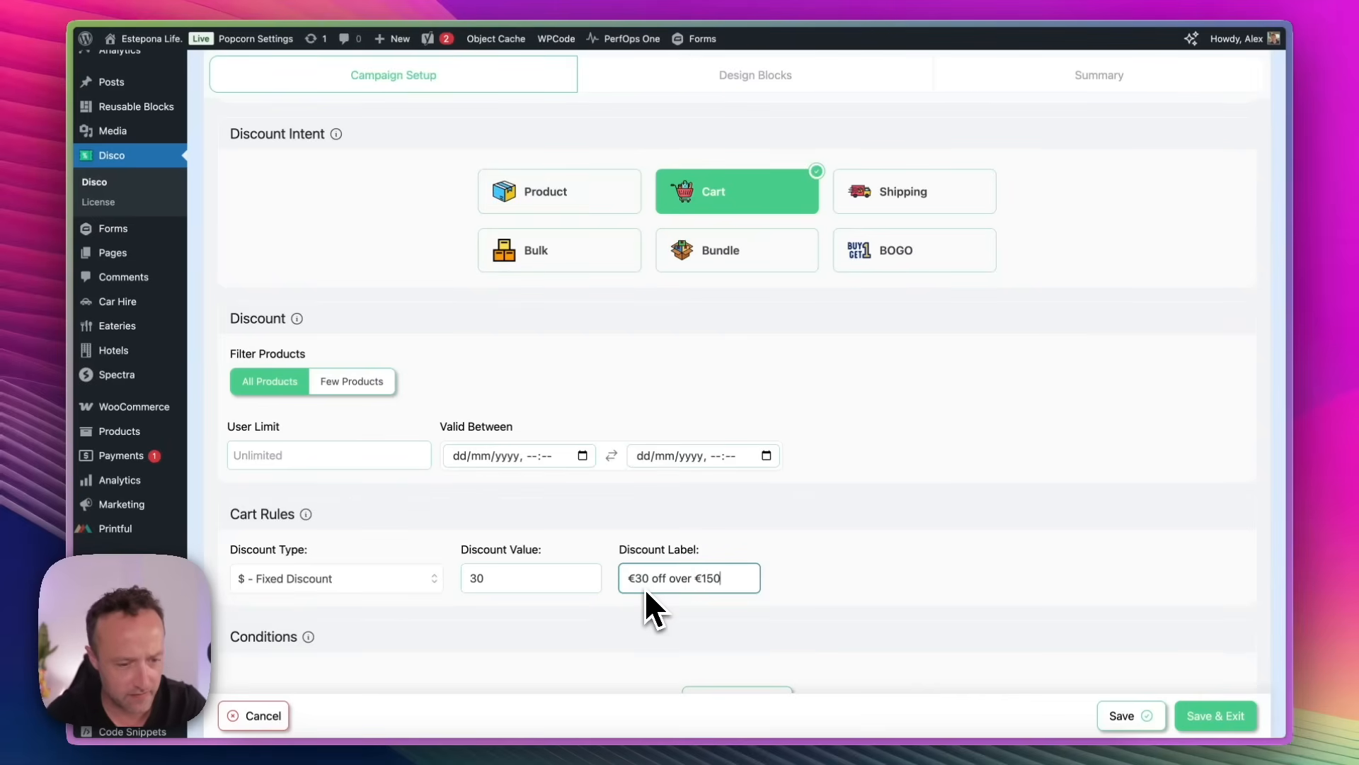
Step: Add a condition and set its filter to Cart Subtotal instead of Item Quantity
{"action": "scroll", "coordinate": [644, 588], "scroll_direction": "up", "scroll_amount": 3}
{"action": "scroll", "coordinate": [644, 589], "scroll_direction": "down", "scroll_amount": 3}
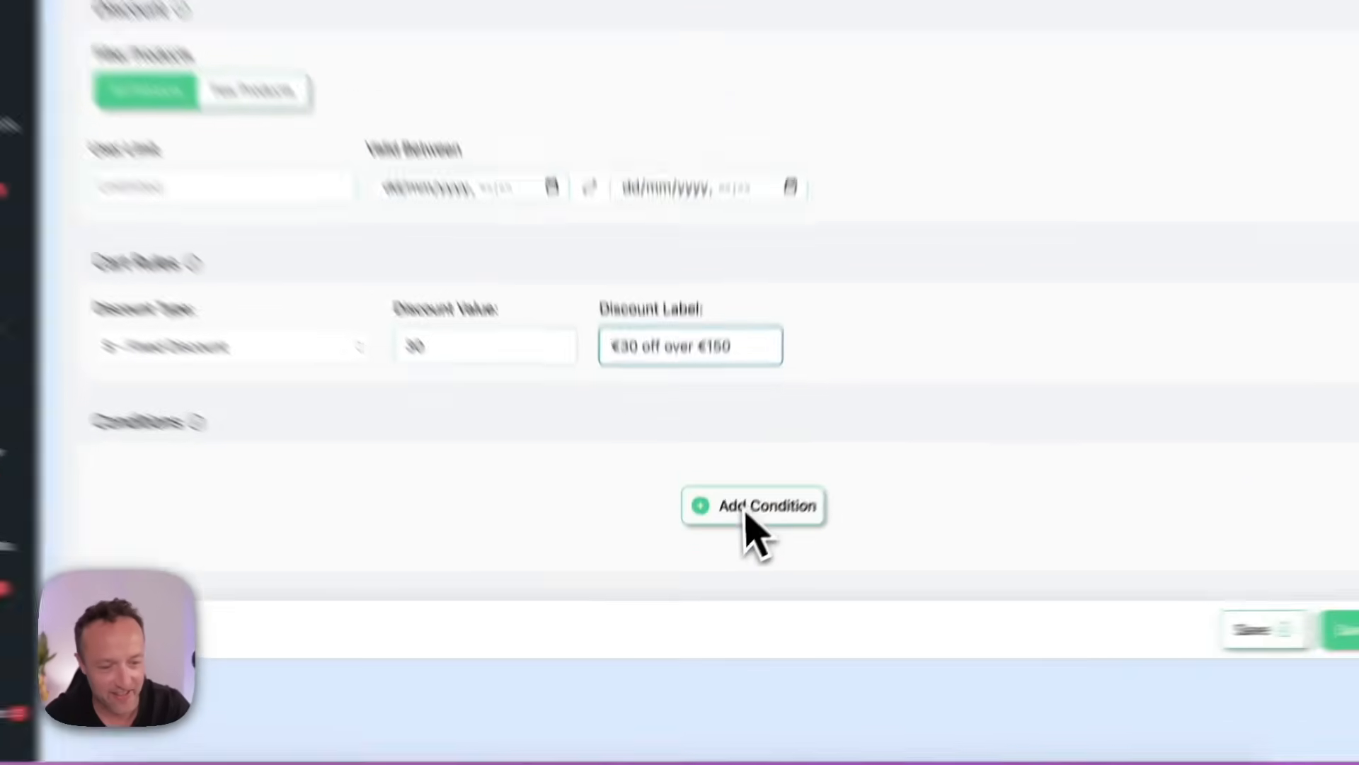
{"action": "left_click", "coordinate": [749, 511]}
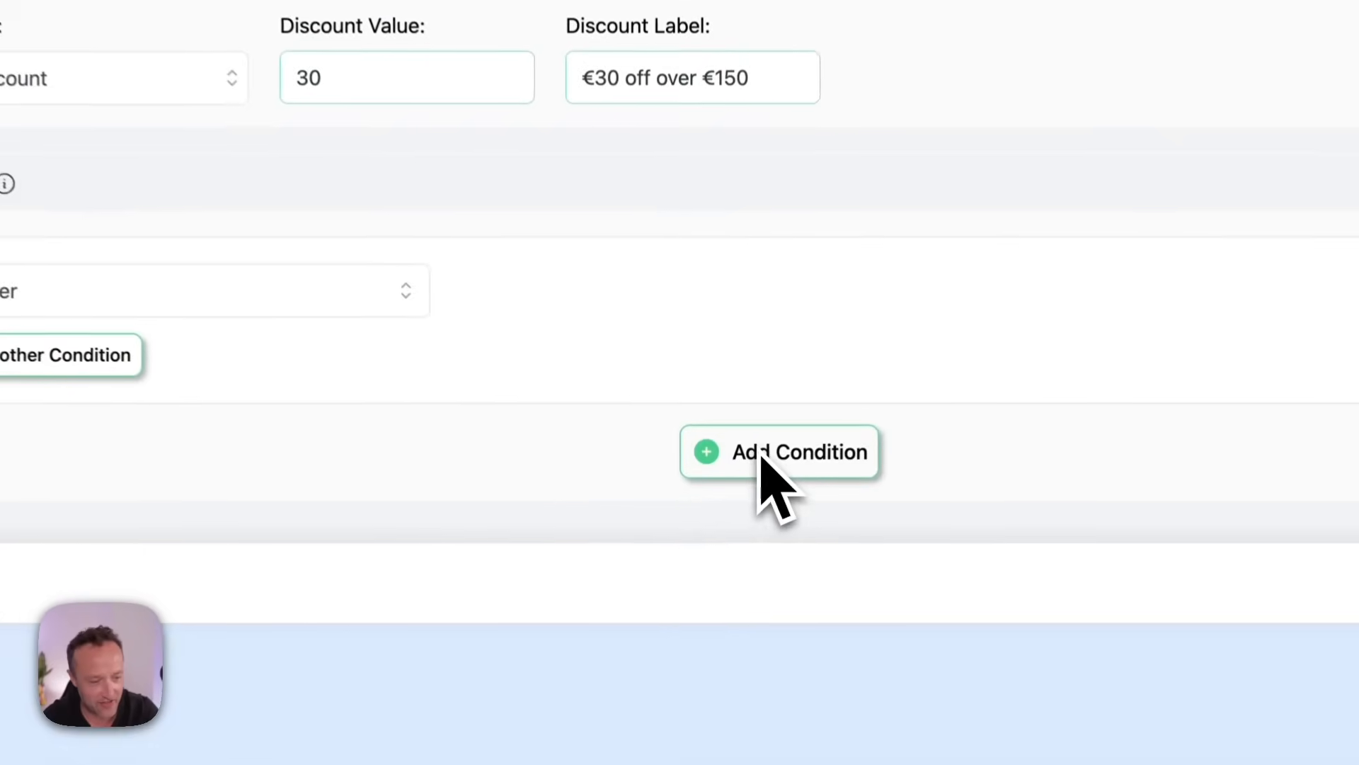
{"action": "left_click", "coordinate": [322, 507]}
{"action": "scroll", "coordinate": [388, 674], "scroll_direction": "down", "scroll_amount": 2}
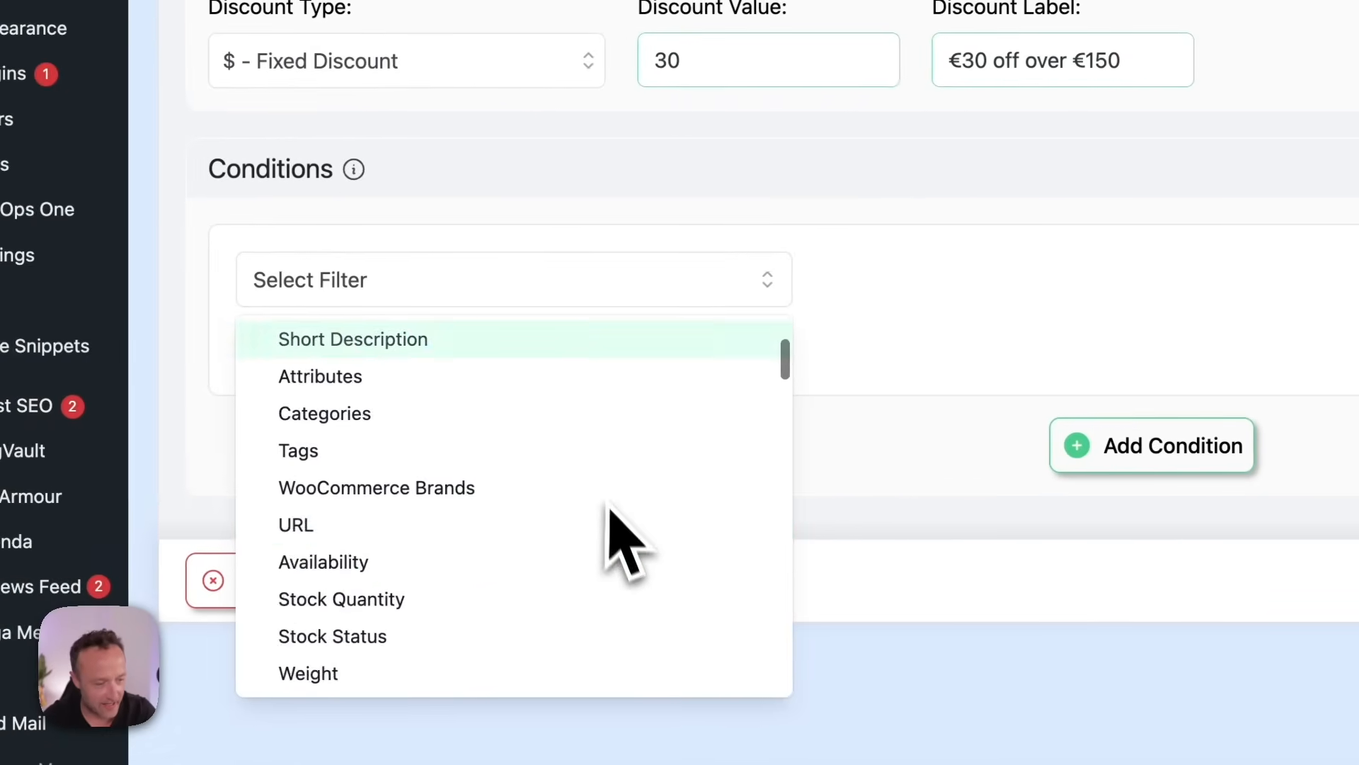
{"action": "scroll", "coordinate": [613, 524], "scroll_direction": "down", "scroll_amount": 10}
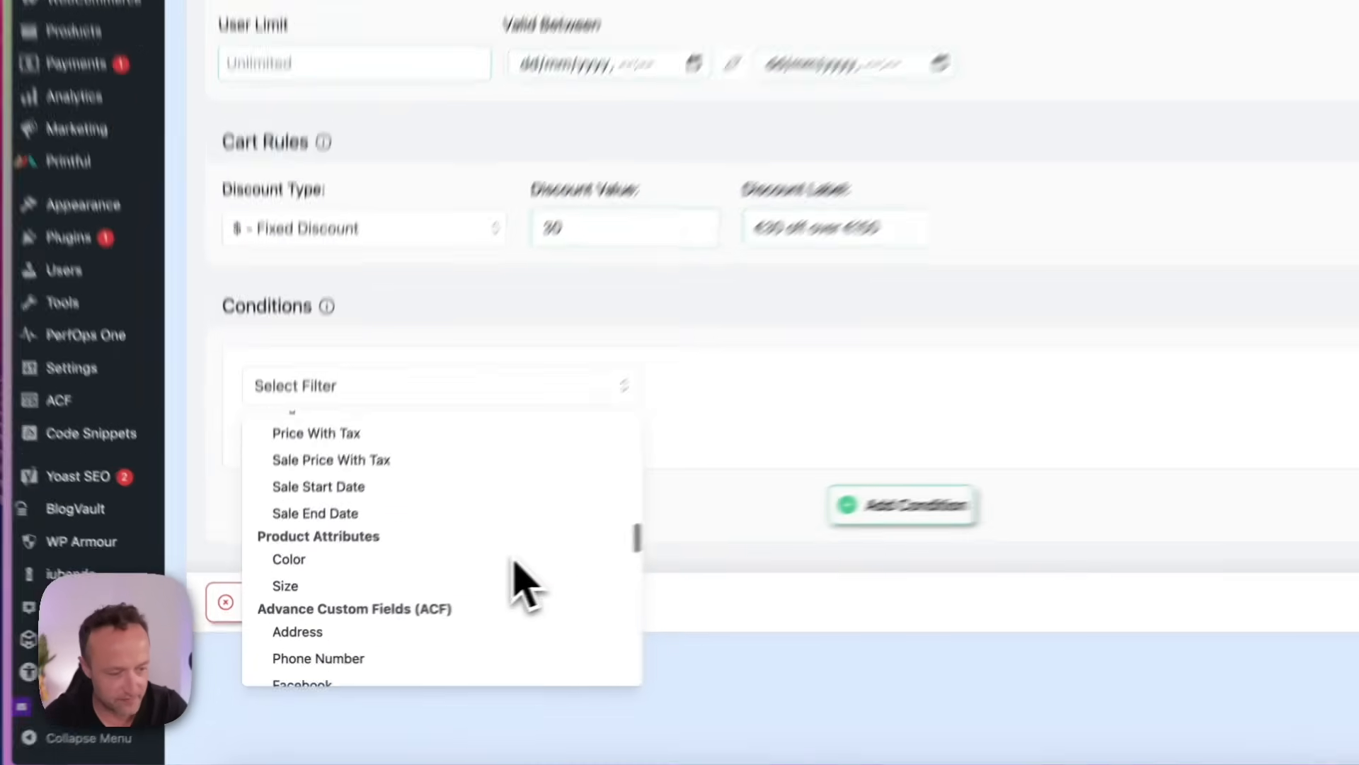
{"action": "scroll", "coordinate": [515, 562], "scroll_direction": "down", "scroll_amount": 10}
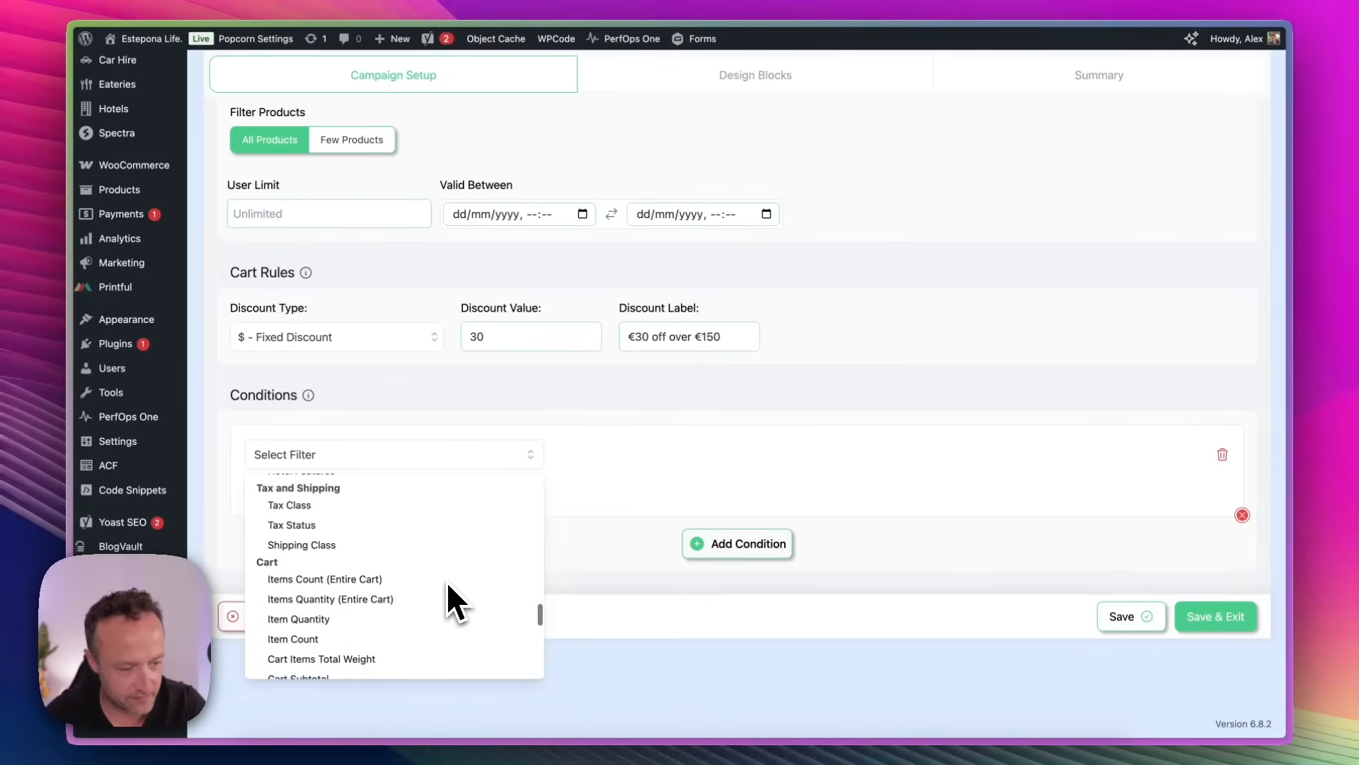
{"action": "scroll", "coordinate": [448, 584], "scroll_direction": "down", "scroll_amount": 4}
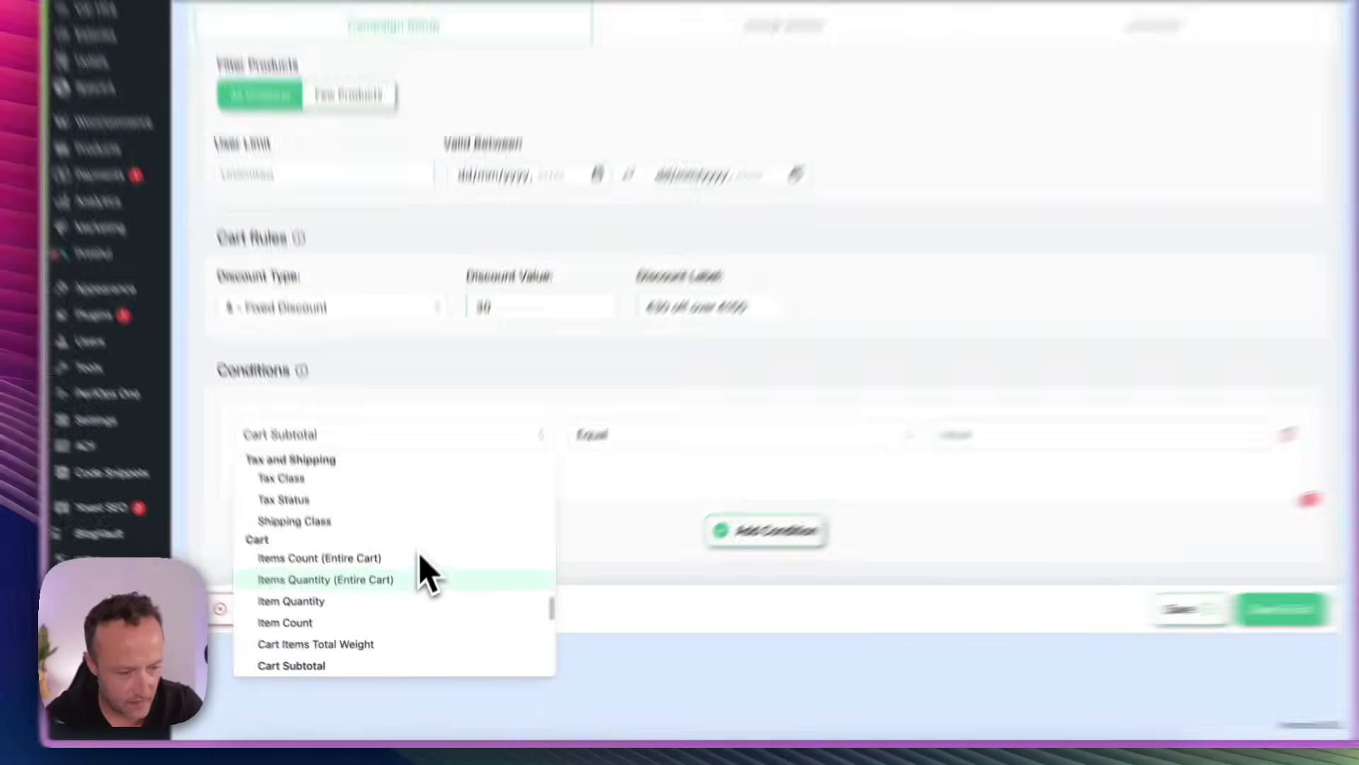
{"action": "scroll", "coordinate": [453, 575], "scroll_direction": "down", "scroll_amount": 3}
{"action": "scroll", "coordinate": [498, 446], "scroll_direction": "up", "scroll_amount": 3}
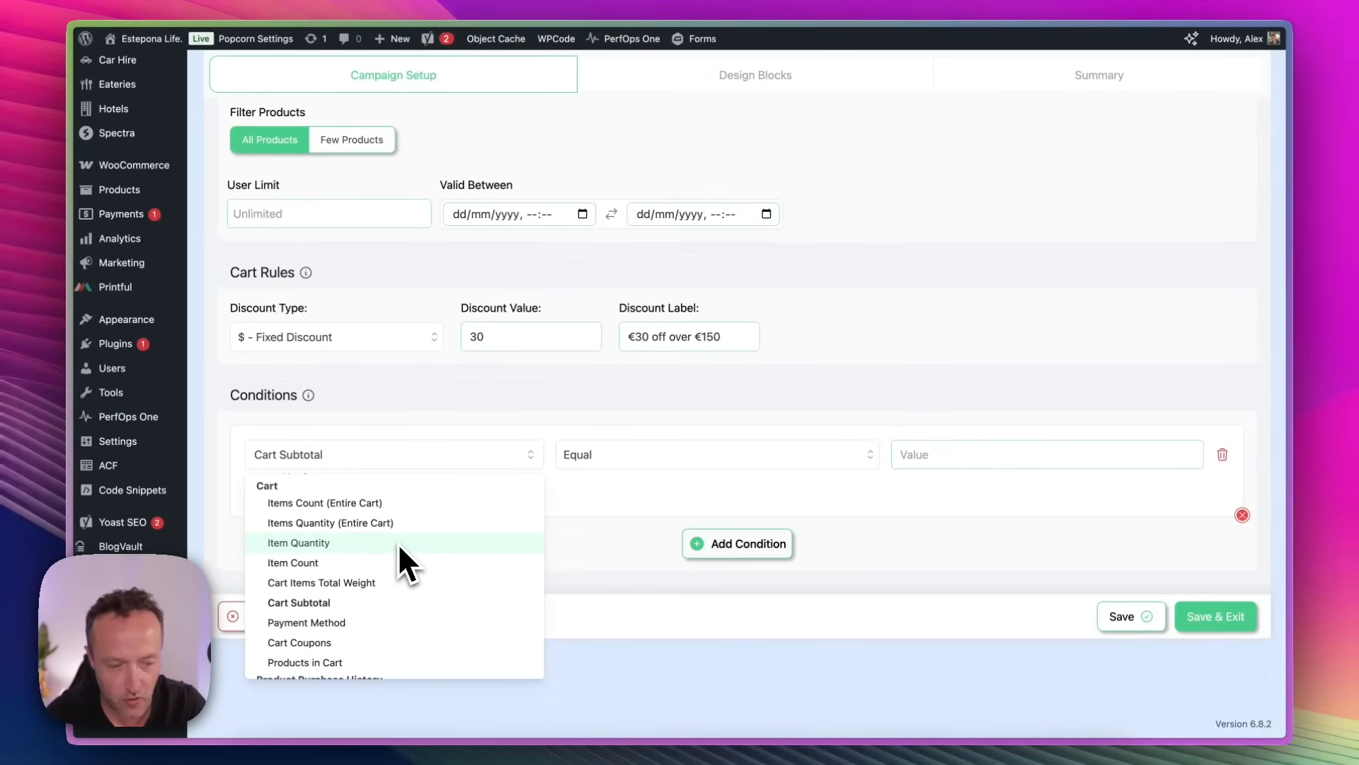
{"action": "left_click", "coordinate": [400, 542]}
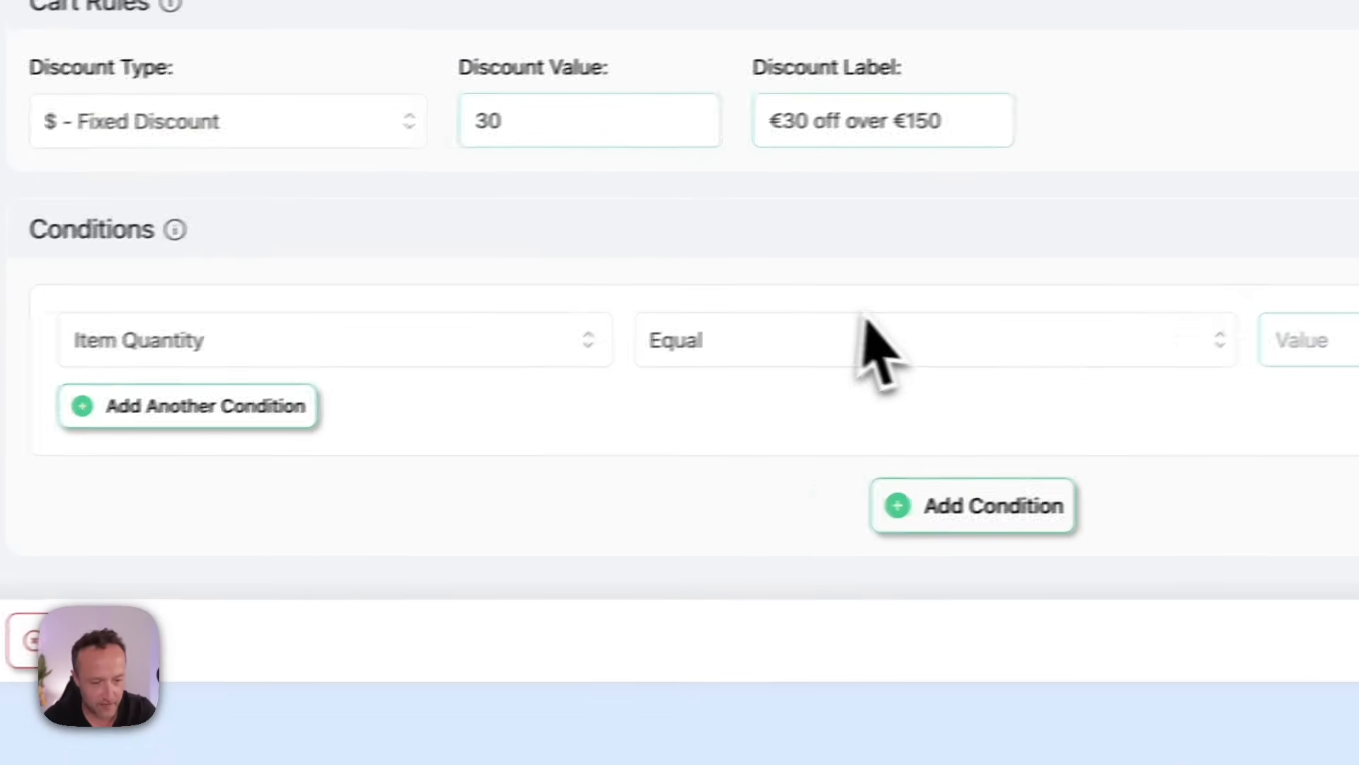
{"action": "left_click", "coordinate": [538, 342]}
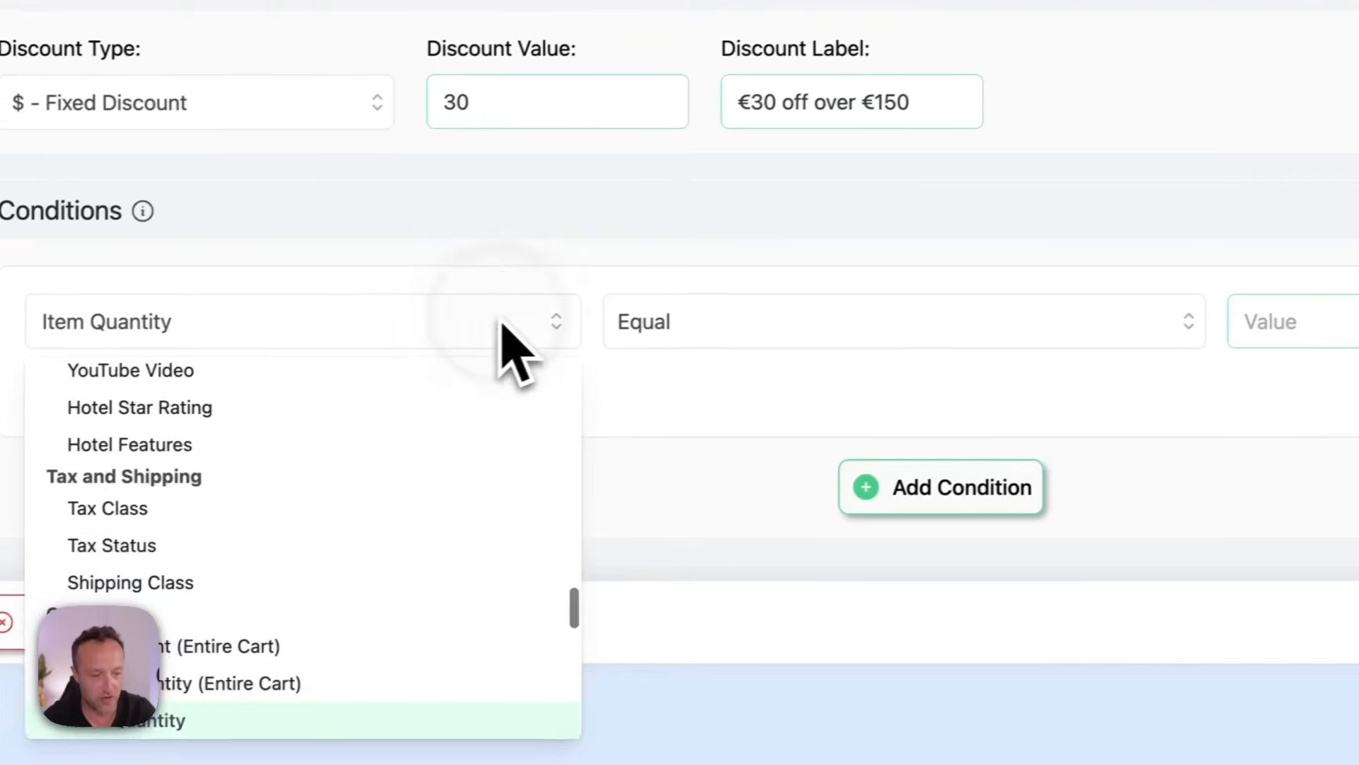
{"action": "scroll", "coordinate": [424, 519], "scroll_direction": "down", "scroll_amount": 8}
{"action": "scroll", "coordinate": [426, 545], "scroll_direction": "up", "scroll_amount": 5}
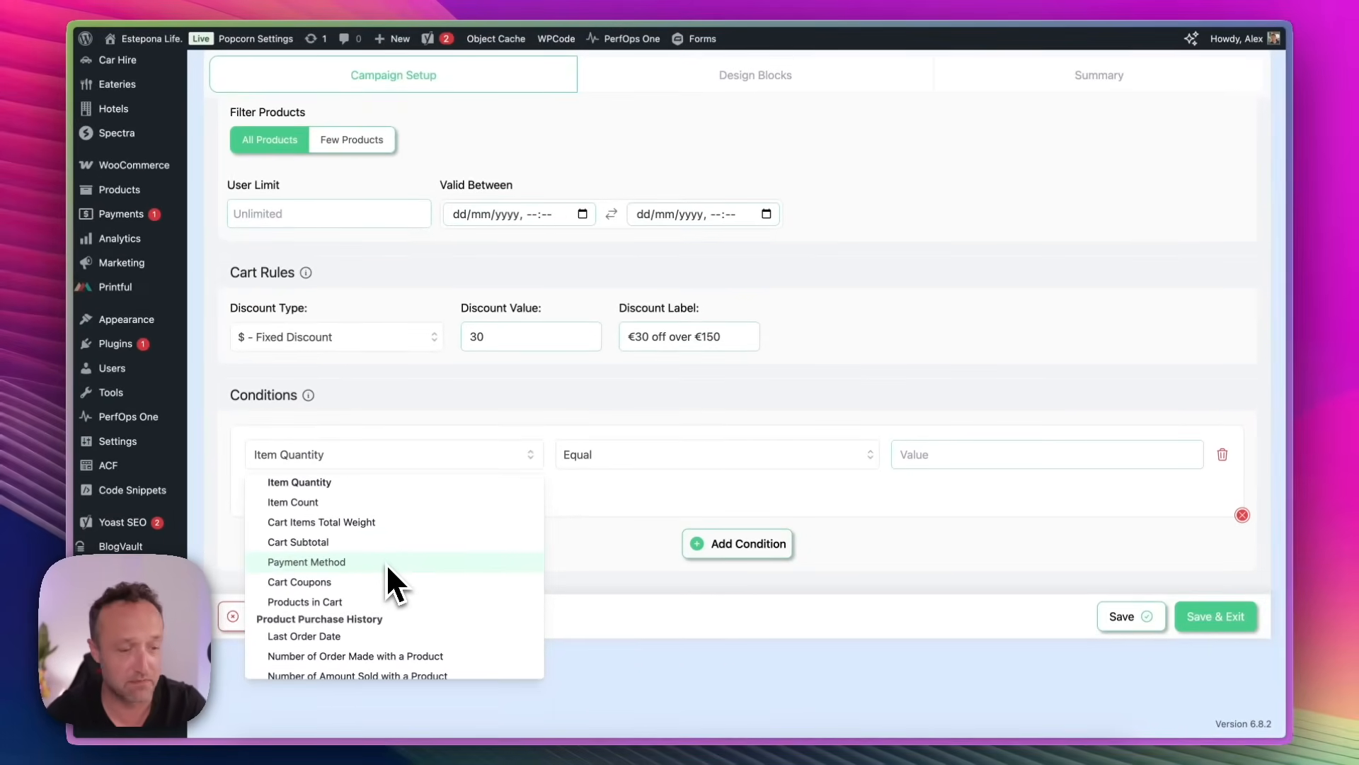
{"action": "scroll", "coordinate": [385, 562], "scroll_direction": "up", "scroll_amount": 3}
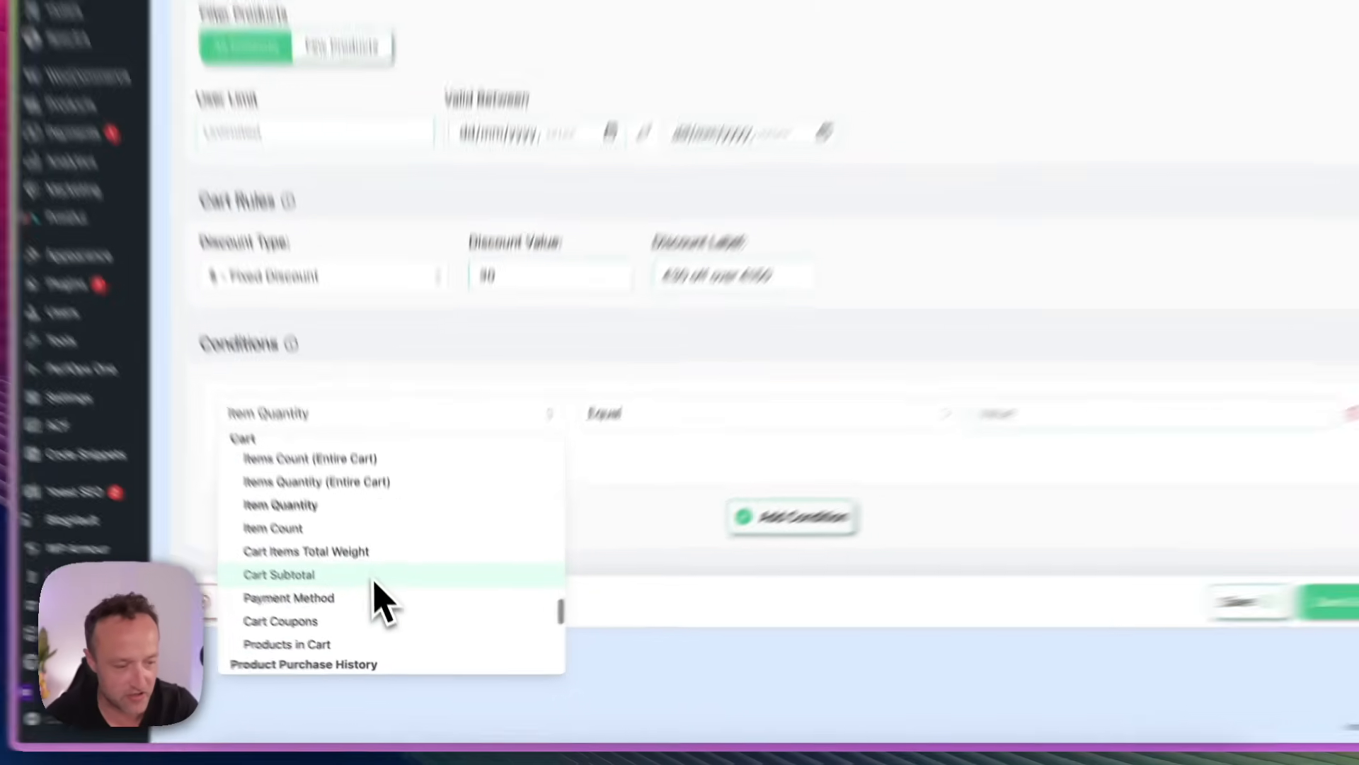
{"action": "left_click", "coordinate": [375, 582]}
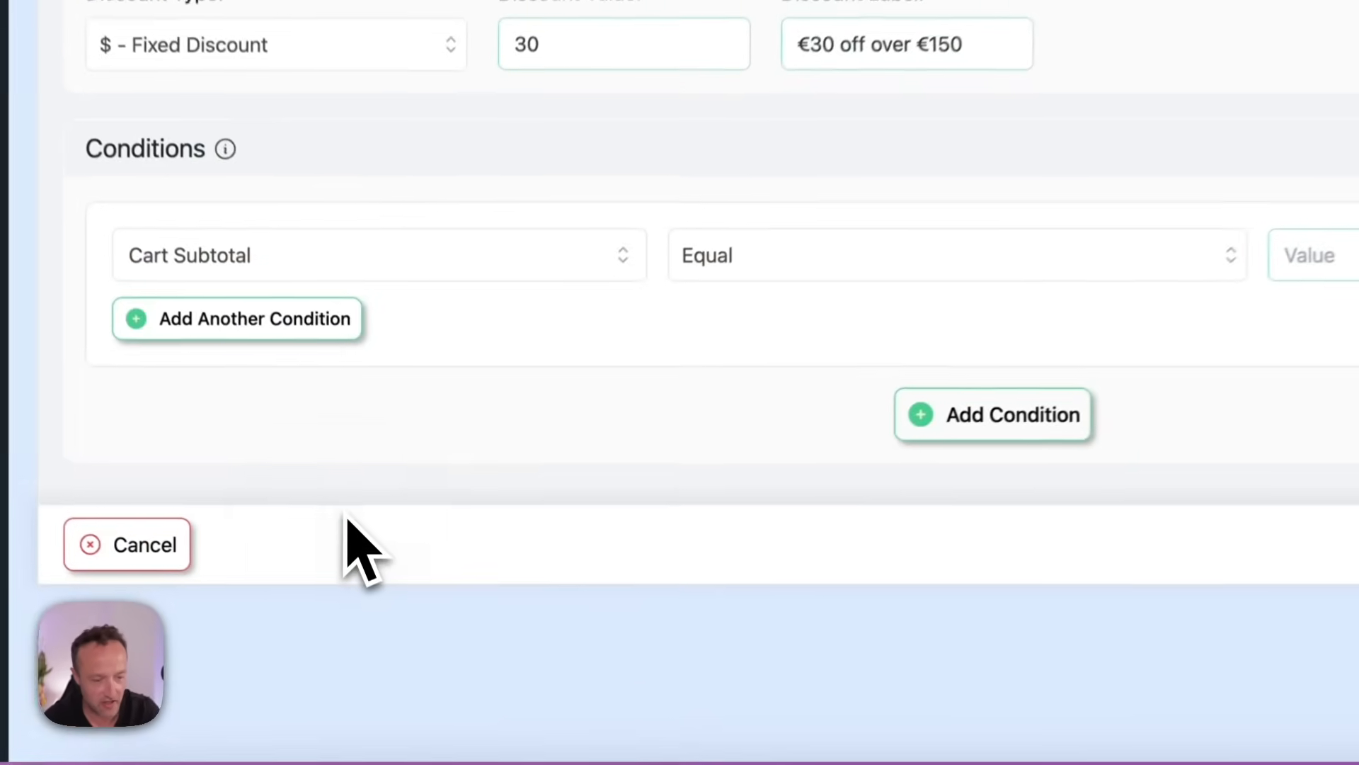
Step: Require a subtotal greater than or equal to 150 and save the campaign
{"action": "left_click", "coordinate": [701, 414]}
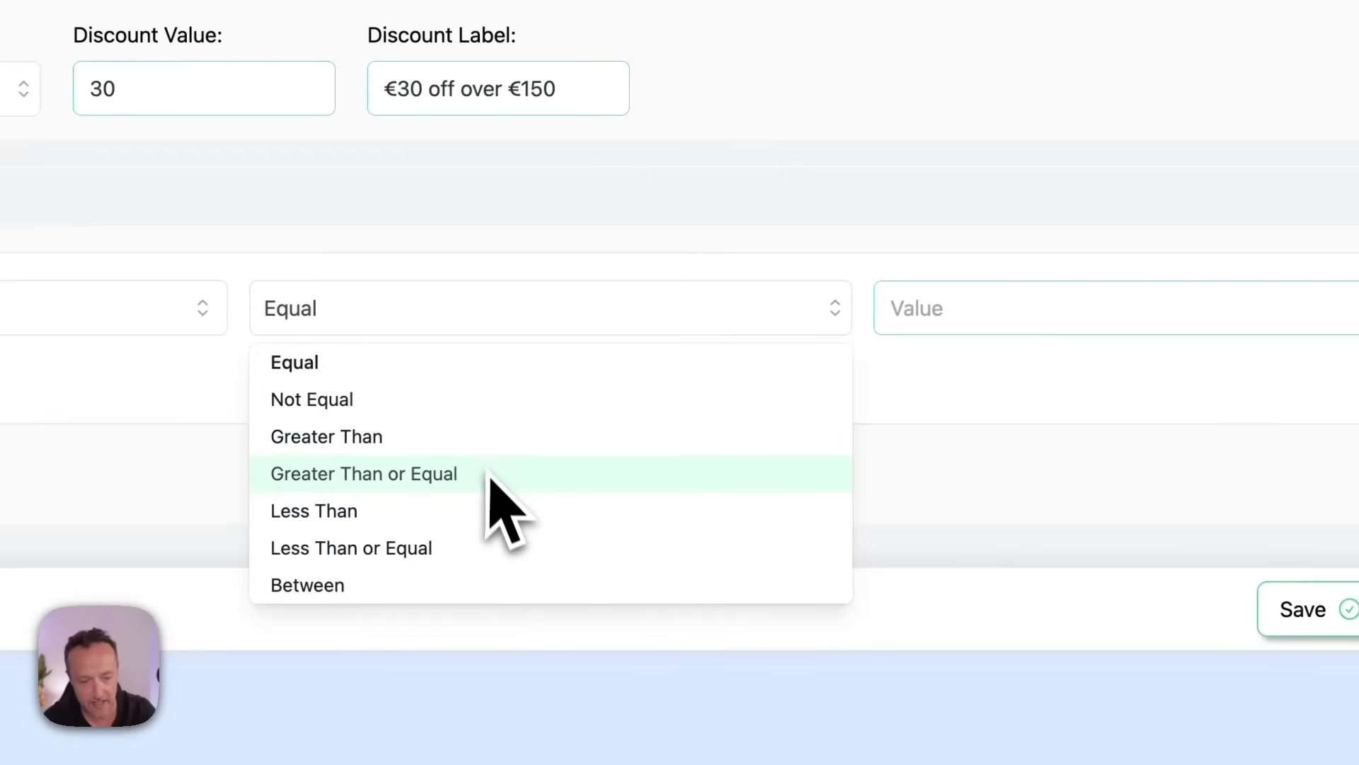
{"action": "left_click", "coordinate": [489, 474]}
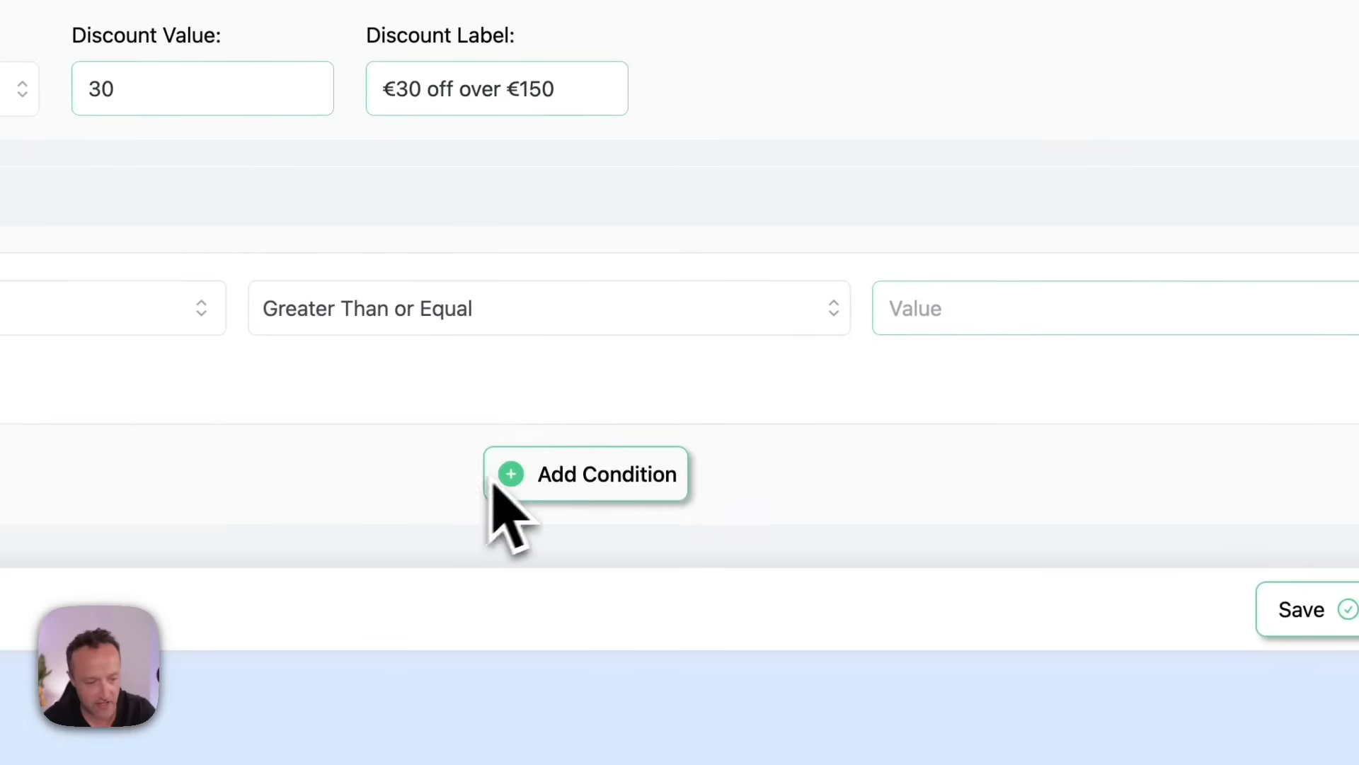
{"action": "left_click", "coordinate": [1028, 325]}
{"action": "type", "text": "150"}
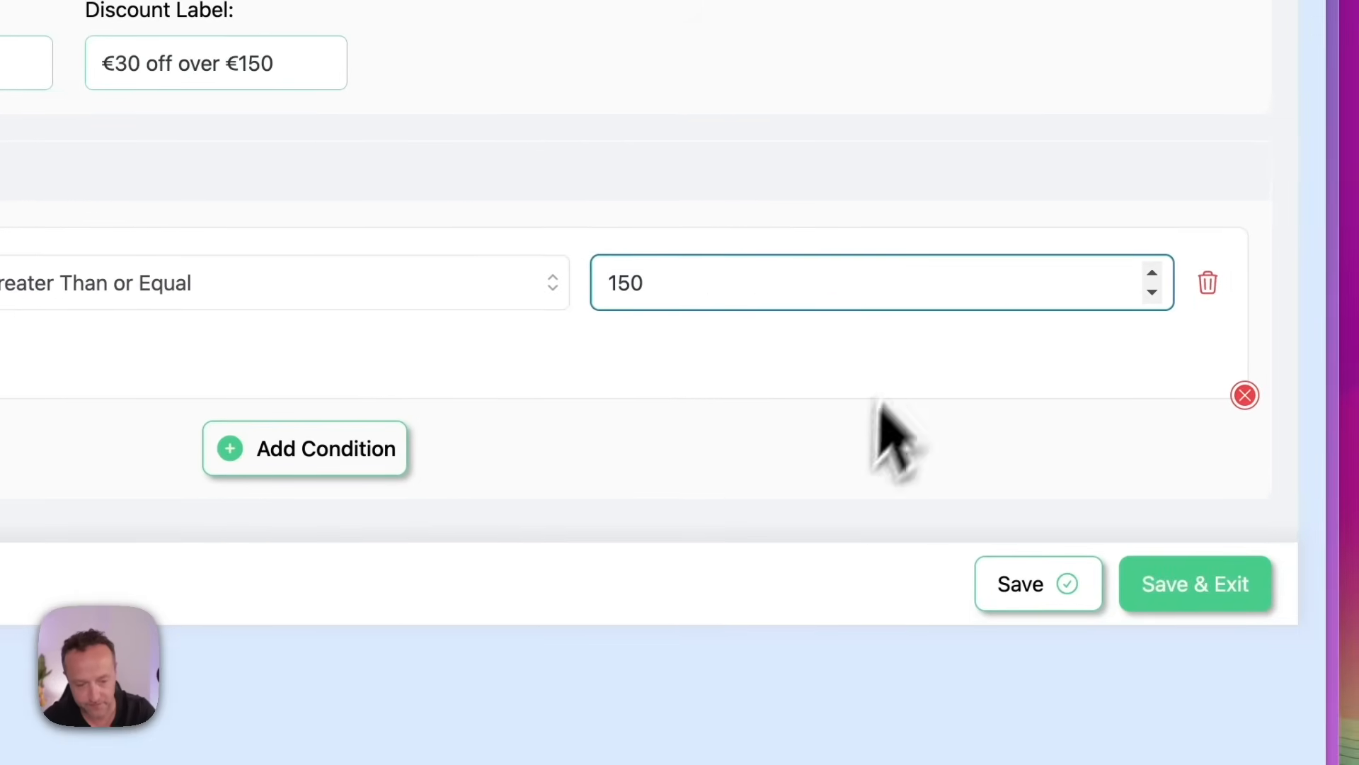
{"action": "left_click", "coordinate": [1195, 588]}
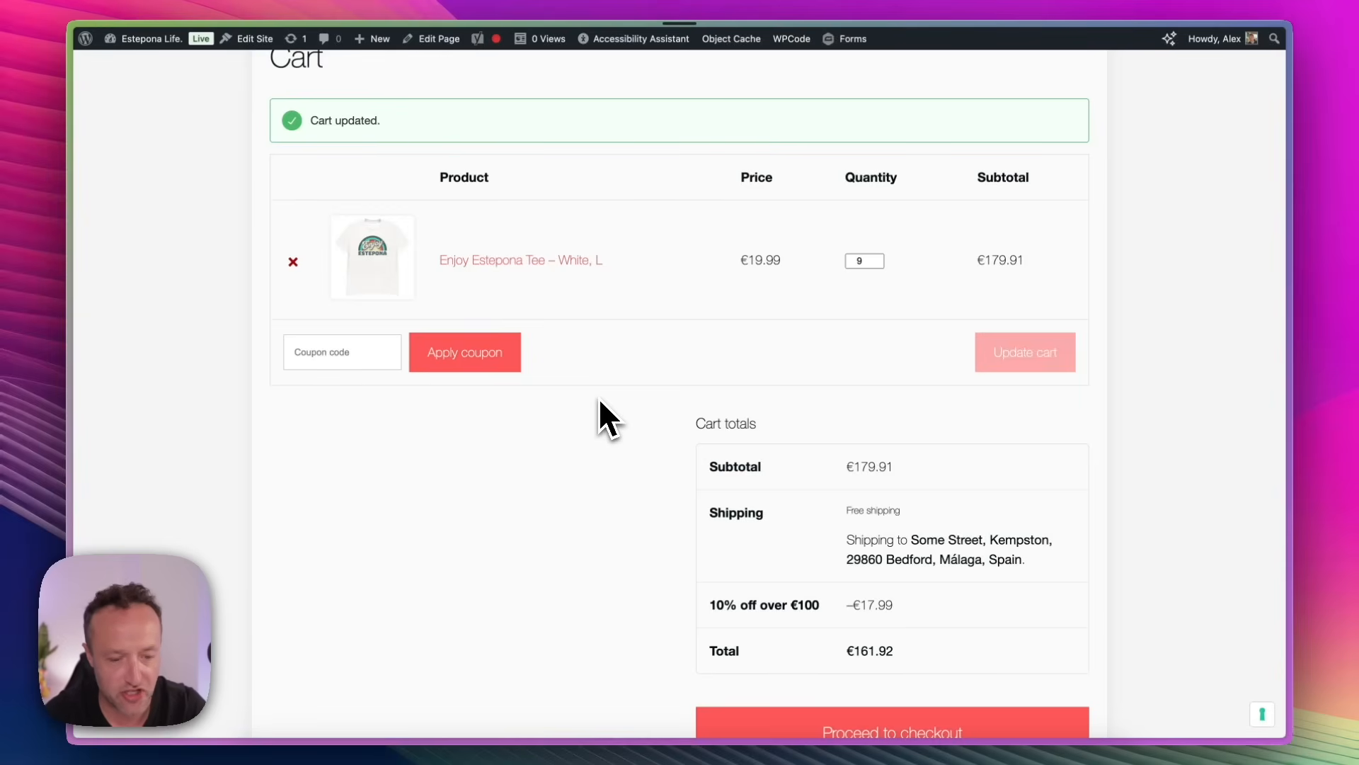
Step: Reload the cart to apply the €30 discount, then reduce the tee to 4 and update
{"action": "key", "text": "super+r"}
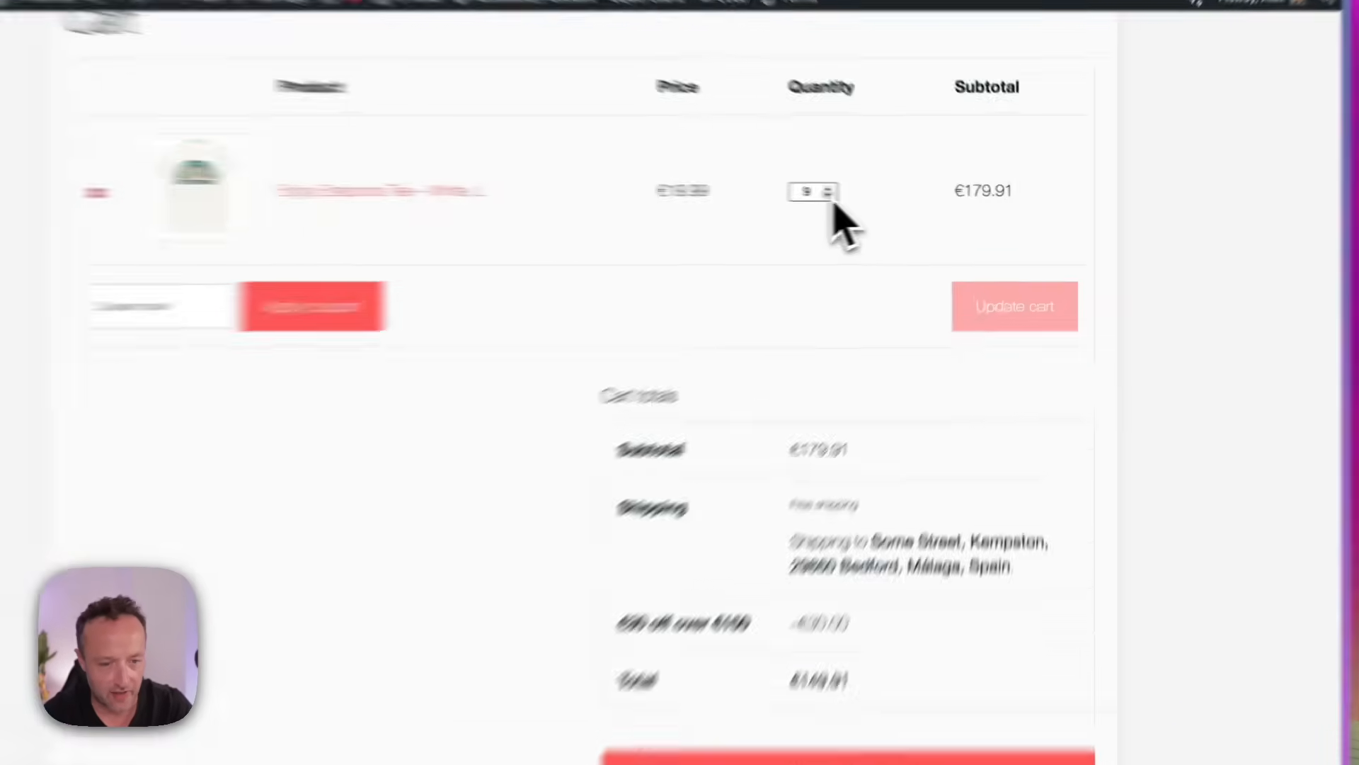
{"action": "left_click", "coordinate": [829, 195]}
{"action": "left_click", "coordinate": [829, 196]}
{"action": "left_click", "coordinate": [829, 196]}
{"action": "left_click", "coordinate": [829, 196]}
{"action": "left_click", "coordinate": [829, 195]}
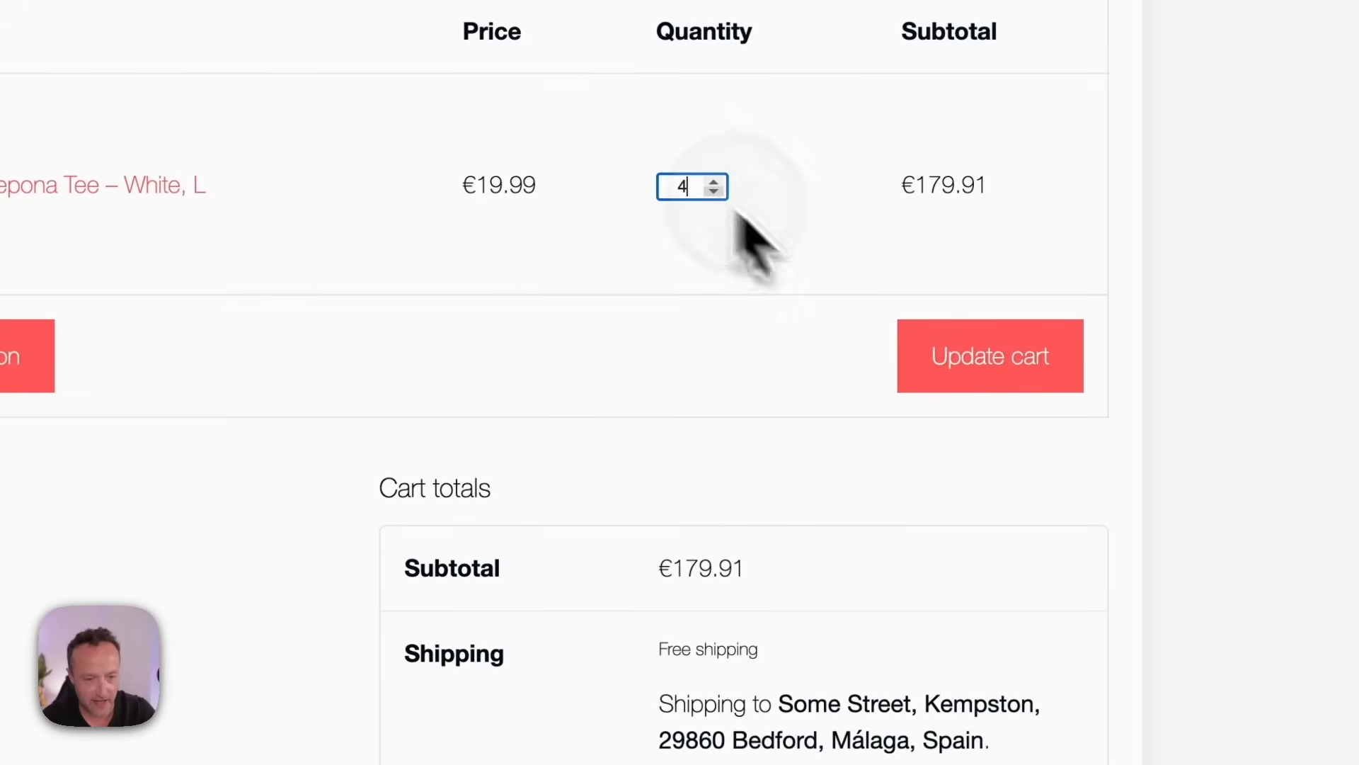
{"action": "left_click", "coordinate": [1012, 318]}
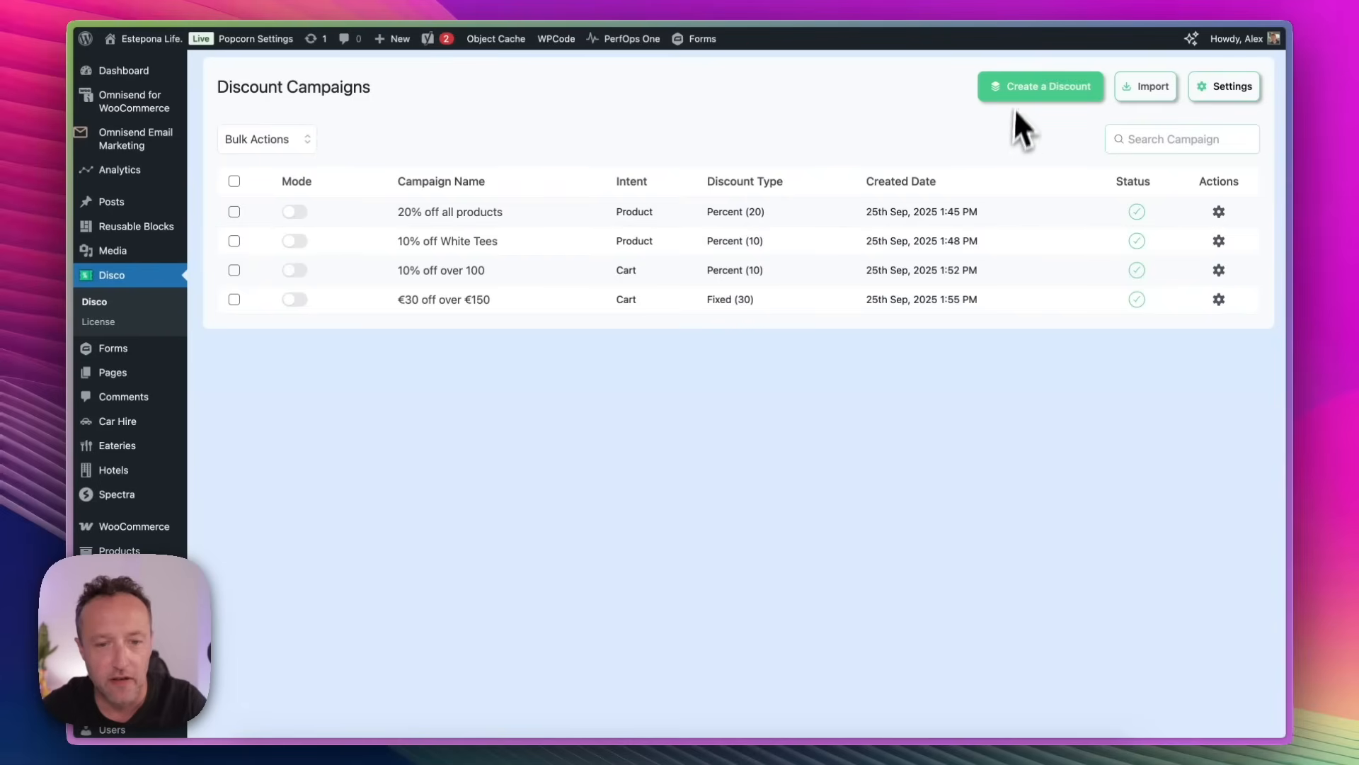
Step: Start a campaign named 'free shipping on orders over €60' with Shipping intent
{"action": "left_click", "coordinate": [1028, 89]}
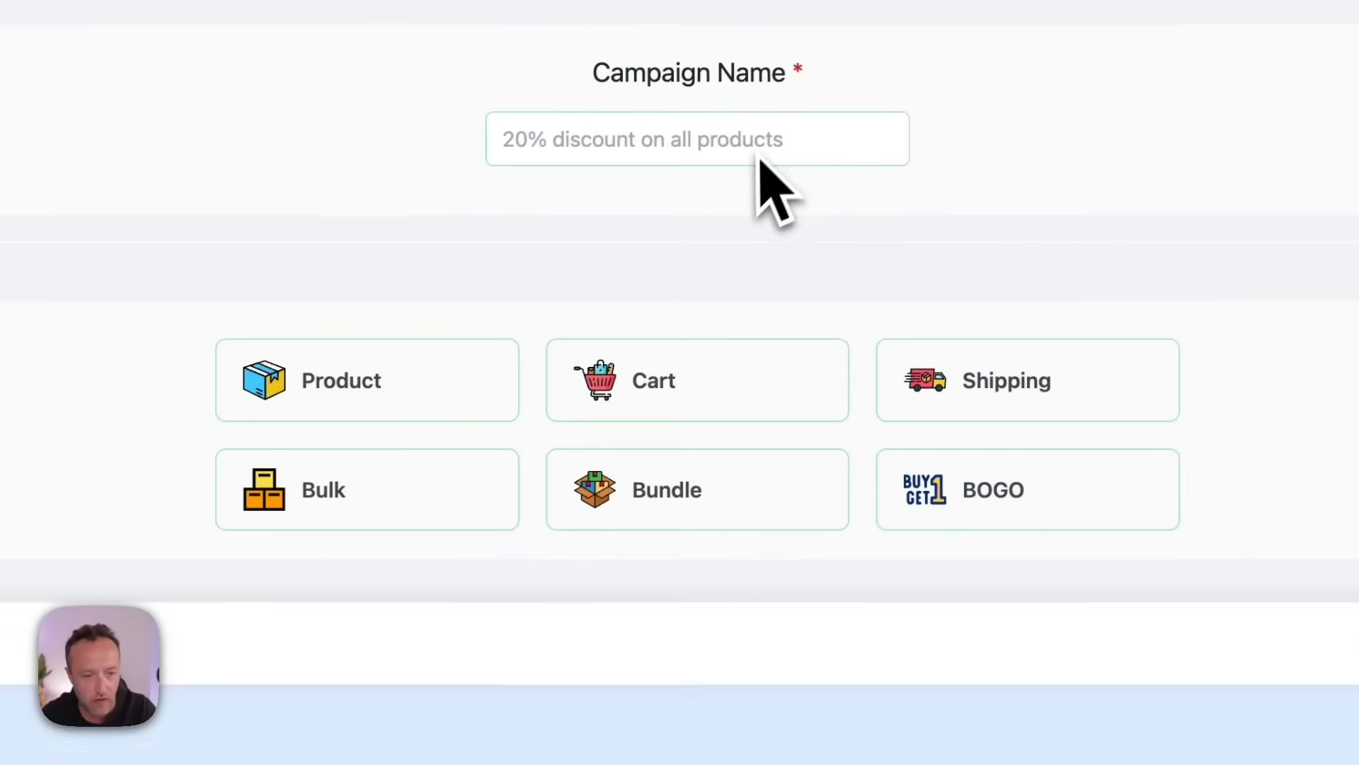
{"action": "left_click", "coordinate": [538, 322]}
{"action": "type", "text": "free shippin"}
{"action": "type", "text": "g on orders over €"}
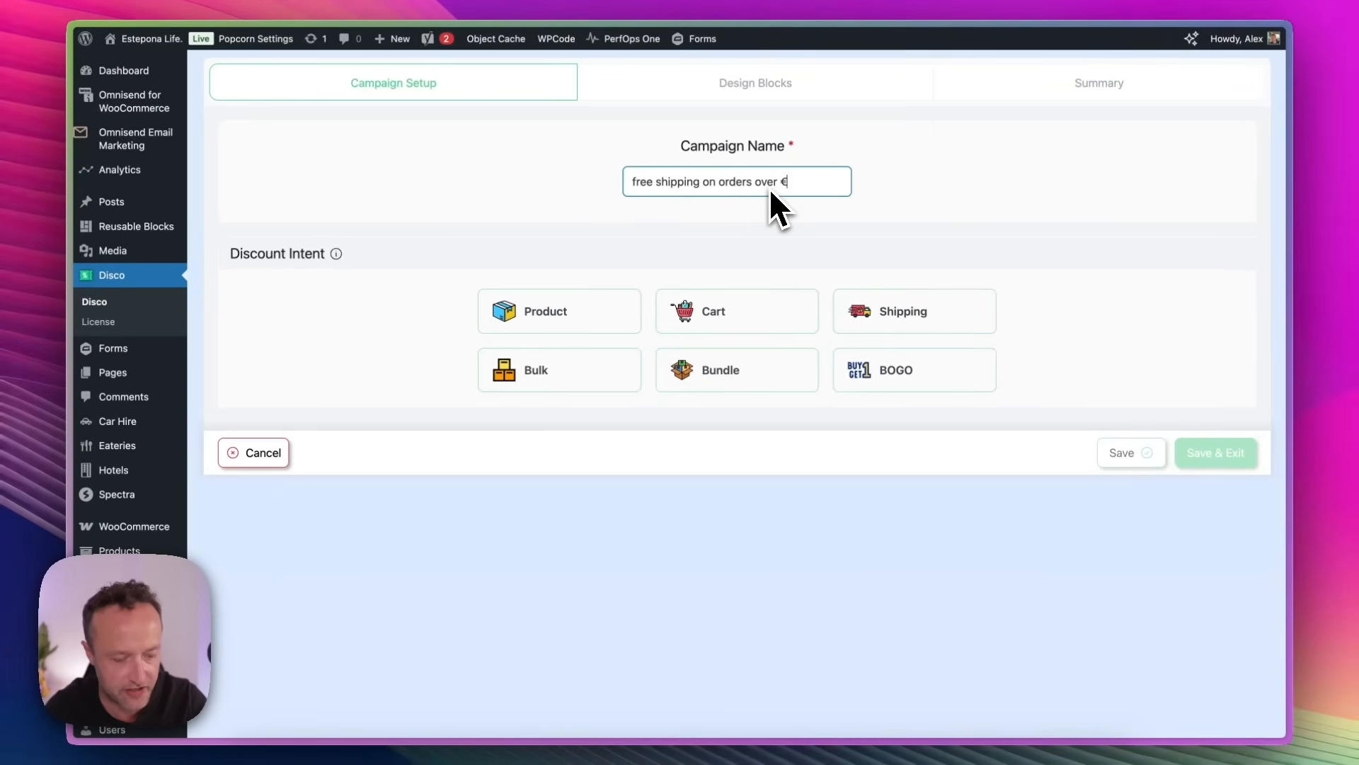
{"action": "type", "text": "60"}
{"action": "left_click", "coordinate": [901, 313]}
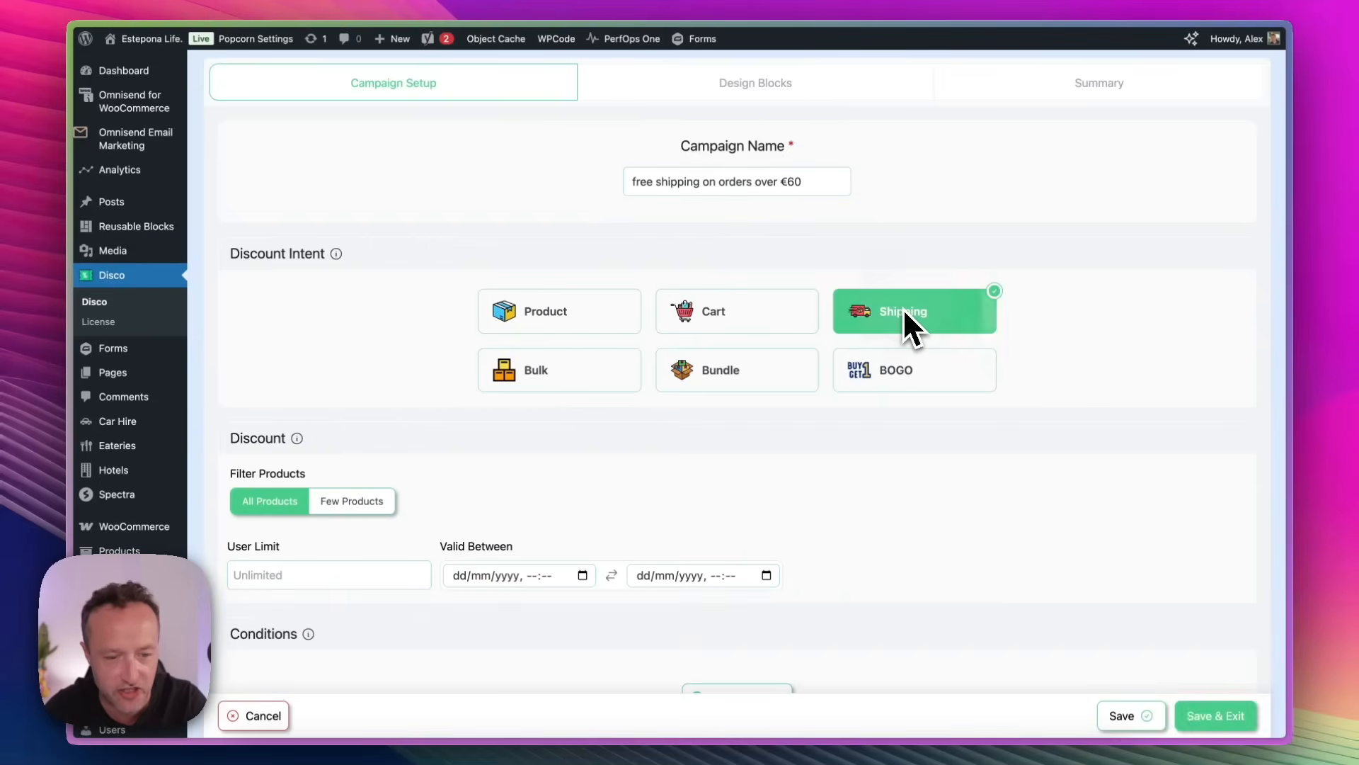
Step: Add a Cart Subtotal greater-than-or-equal 60 condition and save the campaign
{"action": "scroll", "coordinate": [581, 469], "scroll_direction": "down", "scroll_amount": 5}
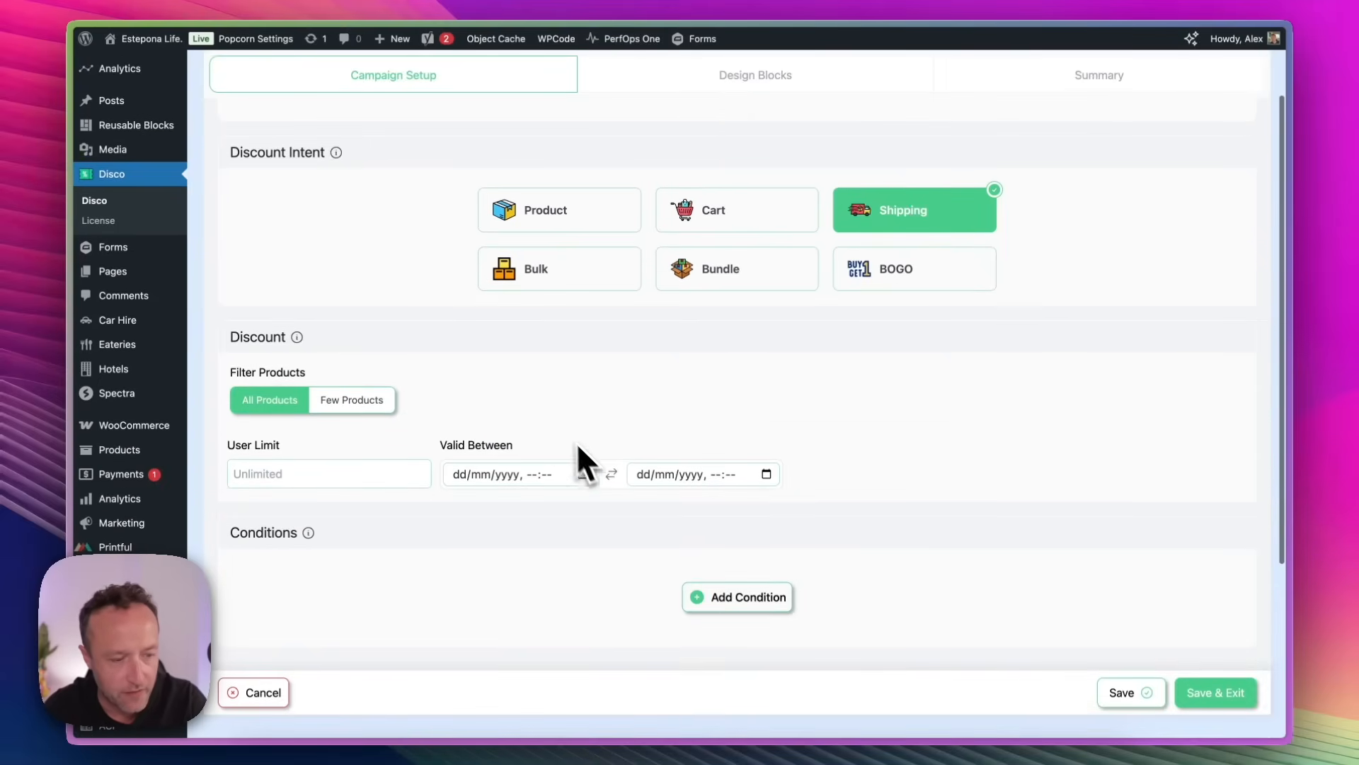
{"action": "scroll", "coordinate": [434, 303], "scroll_direction": "up", "scroll_amount": 2}
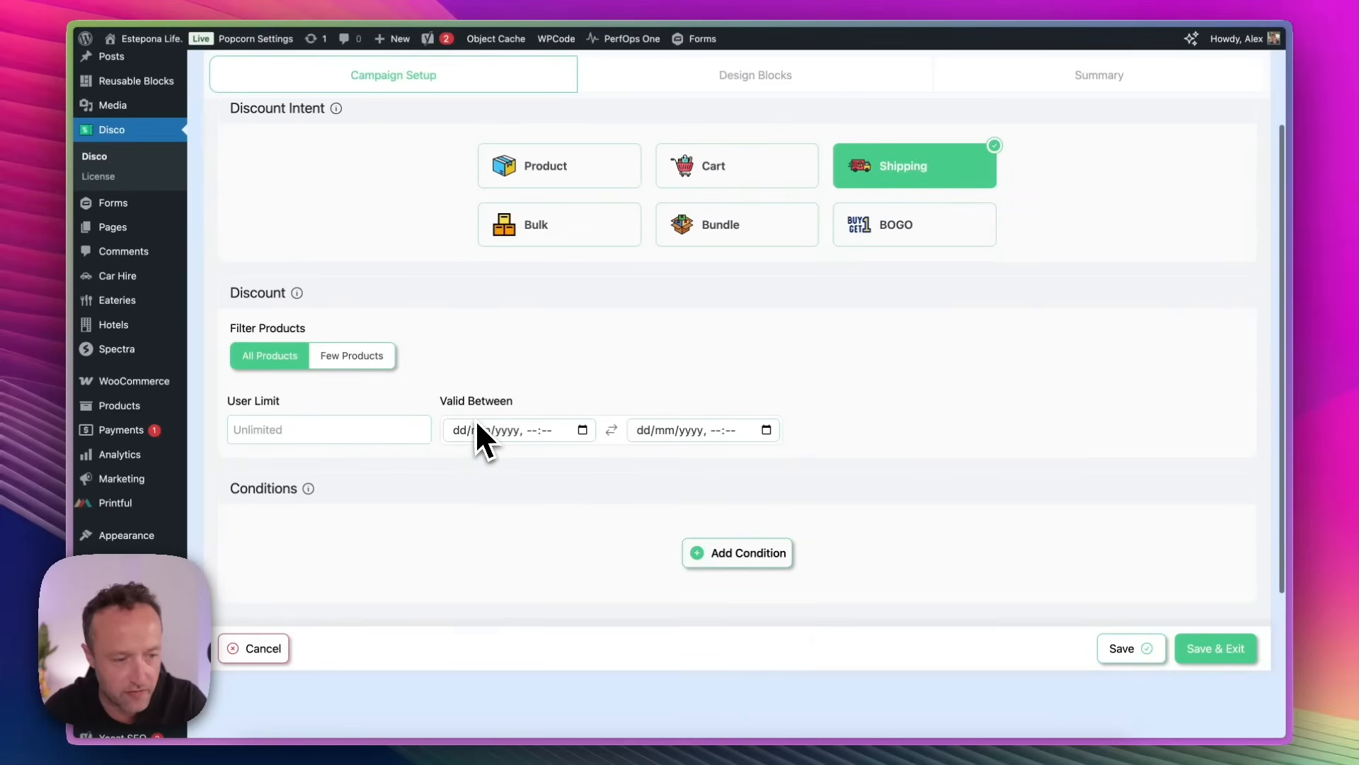
{"action": "left_click", "coordinate": [742, 555]}
{"action": "scroll", "coordinate": [742, 557], "scroll_direction": "down", "scroll_amount": 3}
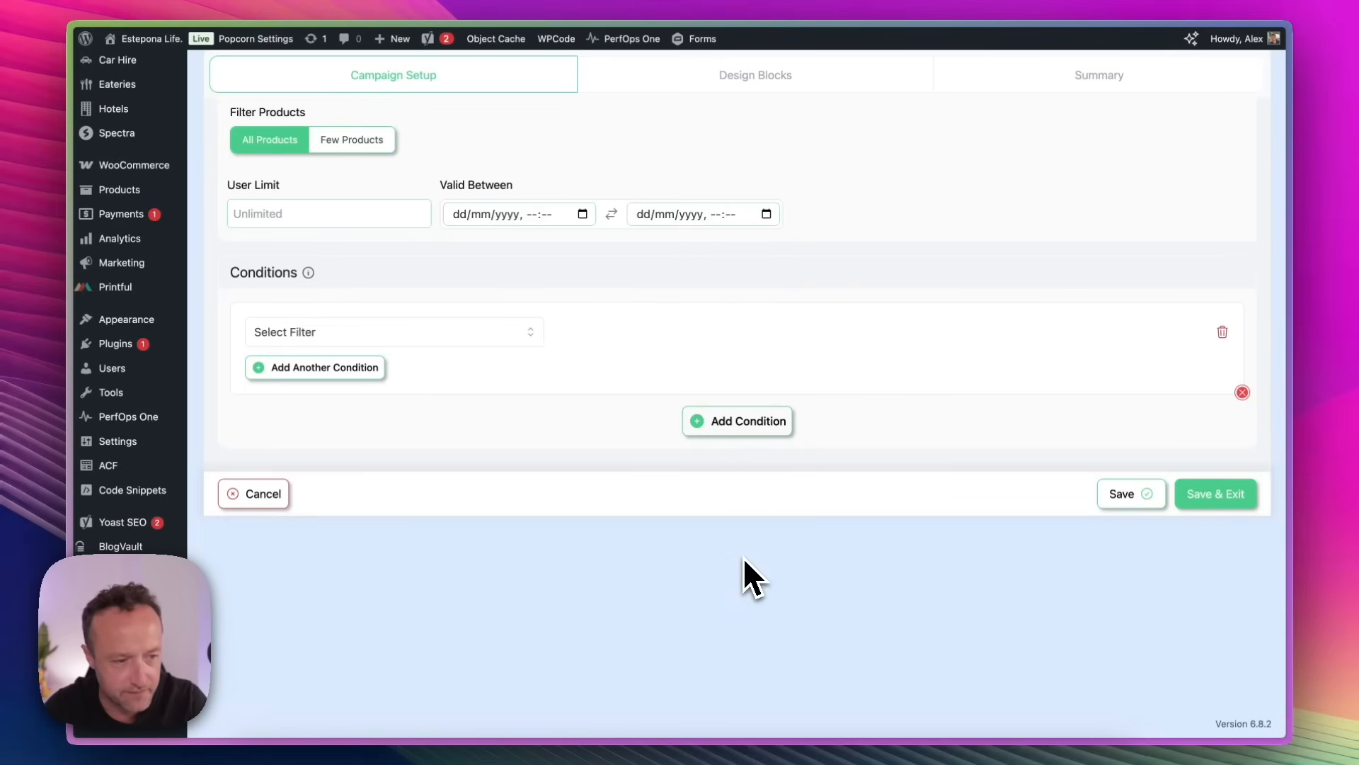
{"action": "left_click", "coordinate": [499, 332]}
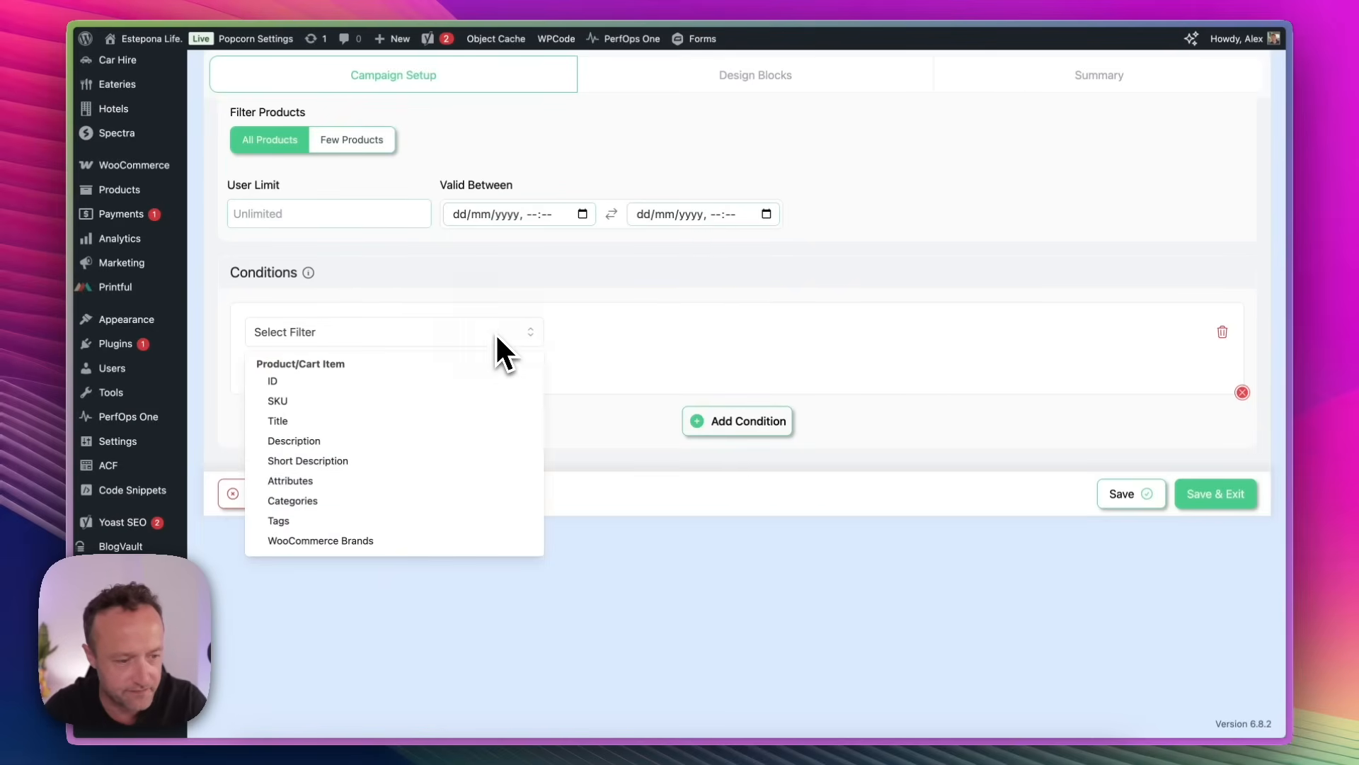
{"action": "scroll", "coordinate": [453, 438], "scroll_direction": "down", "scroll_amount": 5}
{"action": "scroll", "coordinate": [448, 462], "scroll_direction": "down", "scroll_amount": 15}
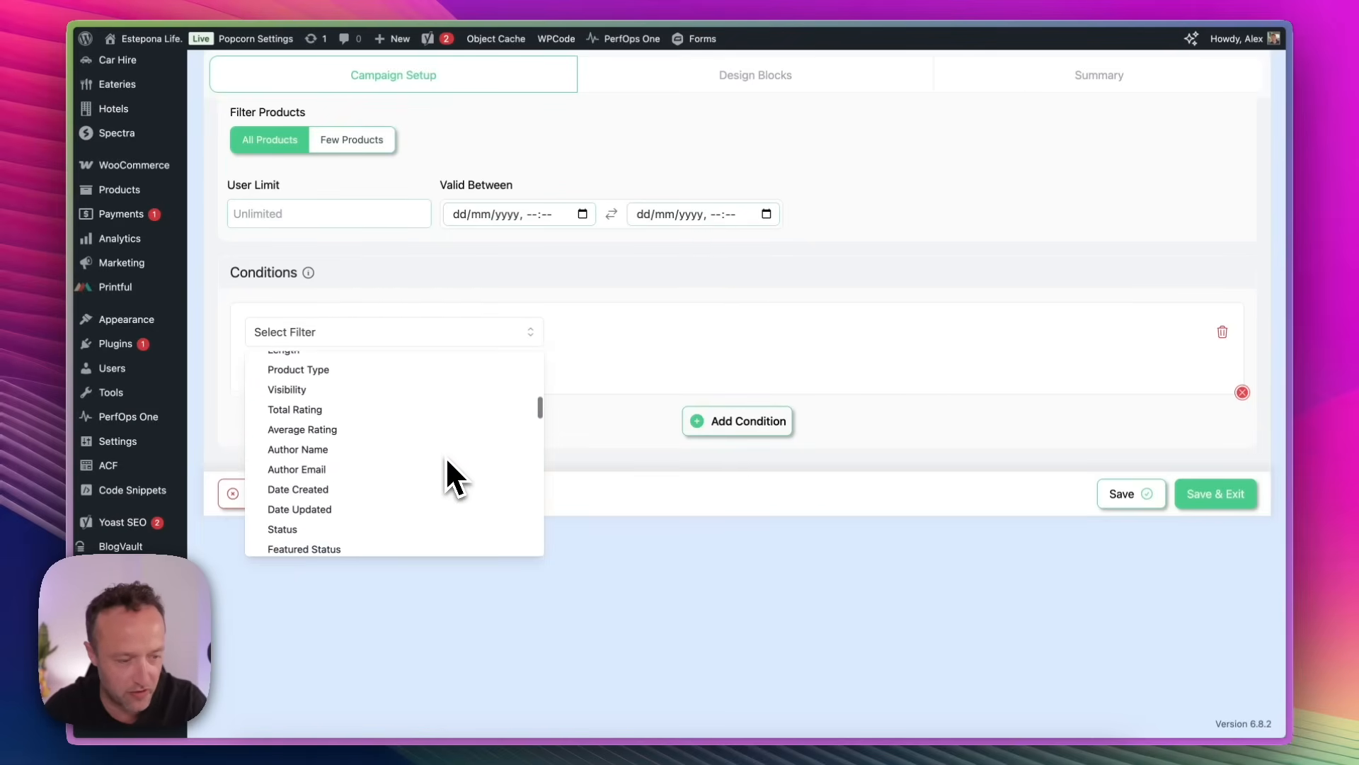
{"action": "scroll", "coordinate": [447, 460], "scroll_direction": "down", "scroll_amount": 15}
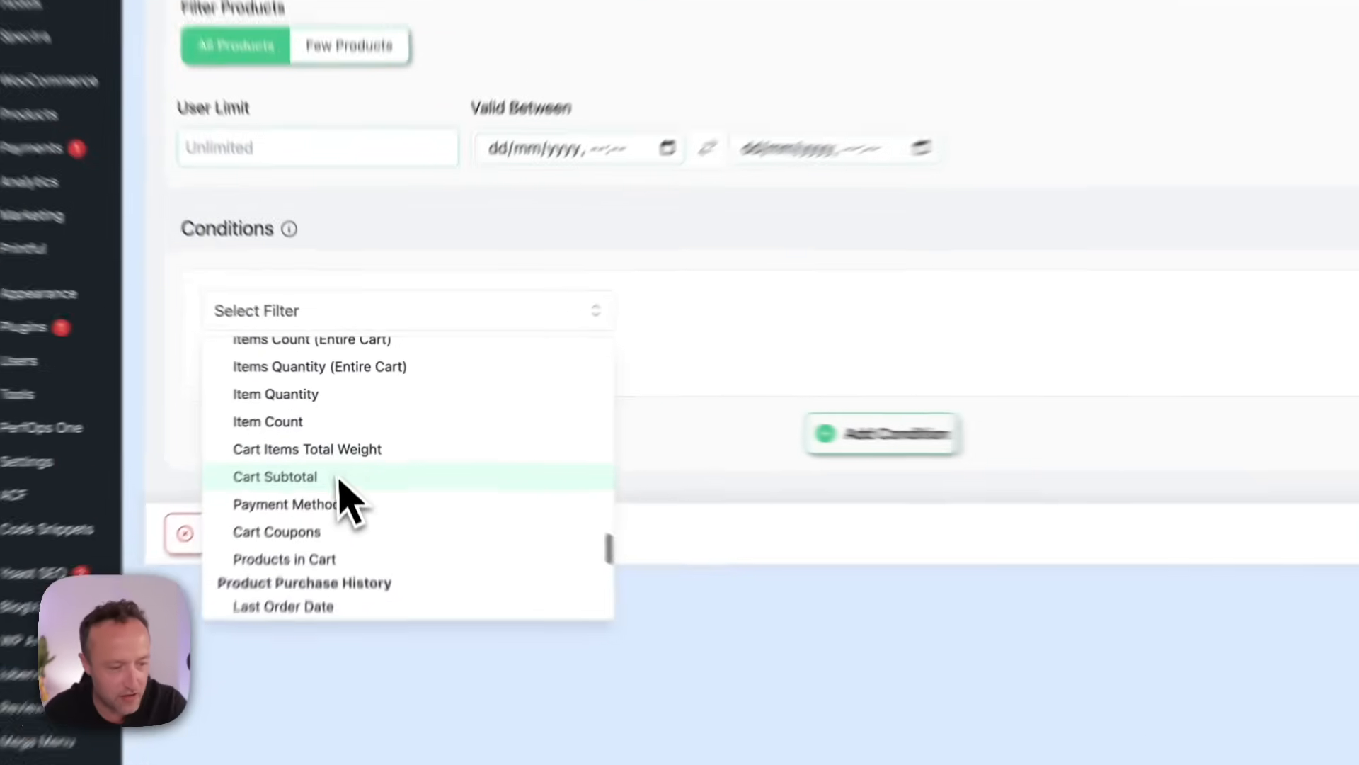
{"action": "left_click", "coordinate": [345, 452]}
{"action": "left_click", "coordinate": [749, 344]}
{"action": "left_click", "coordinate": [569, 473]}
{"action": "left_click", "coordinate": [1108, 312]}
{"action": "type", "text": "60"}
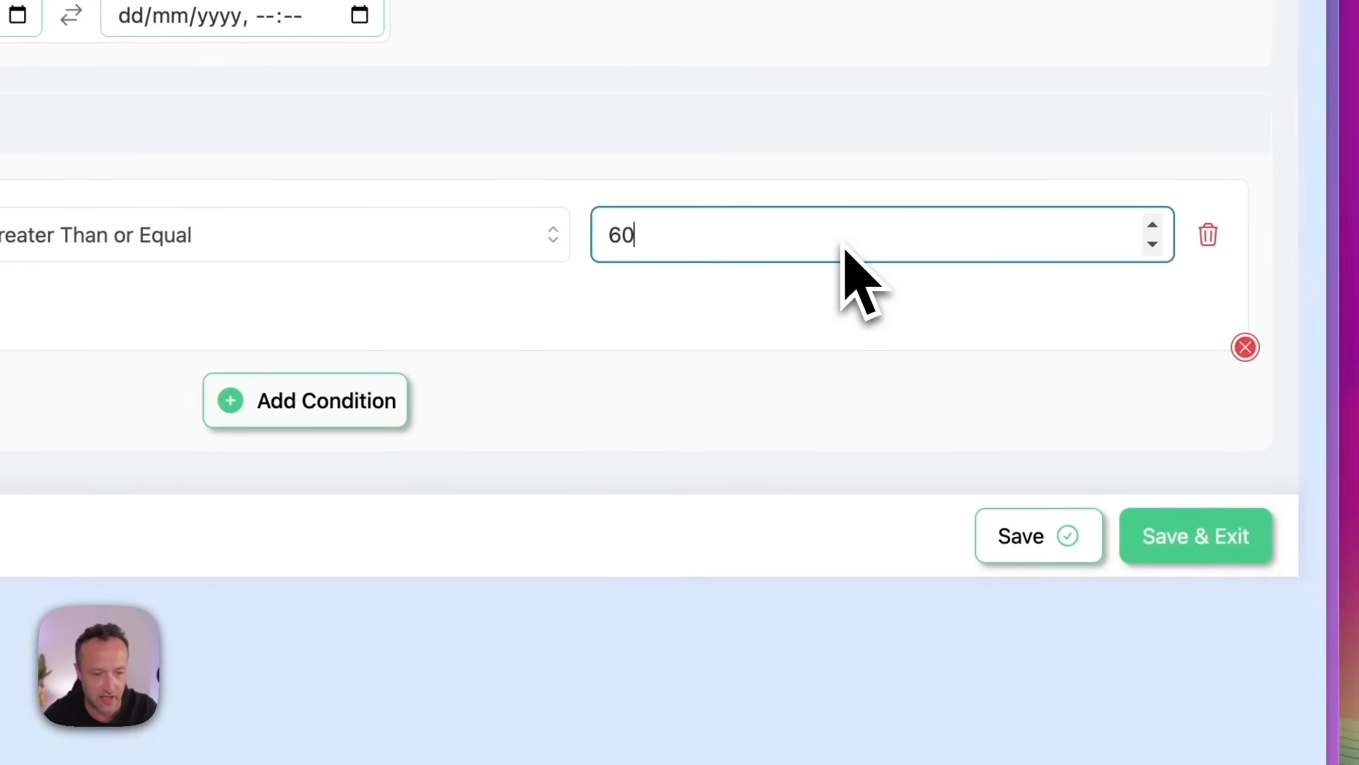
{"action": "left_click", "coordinate": [1203, 538]}
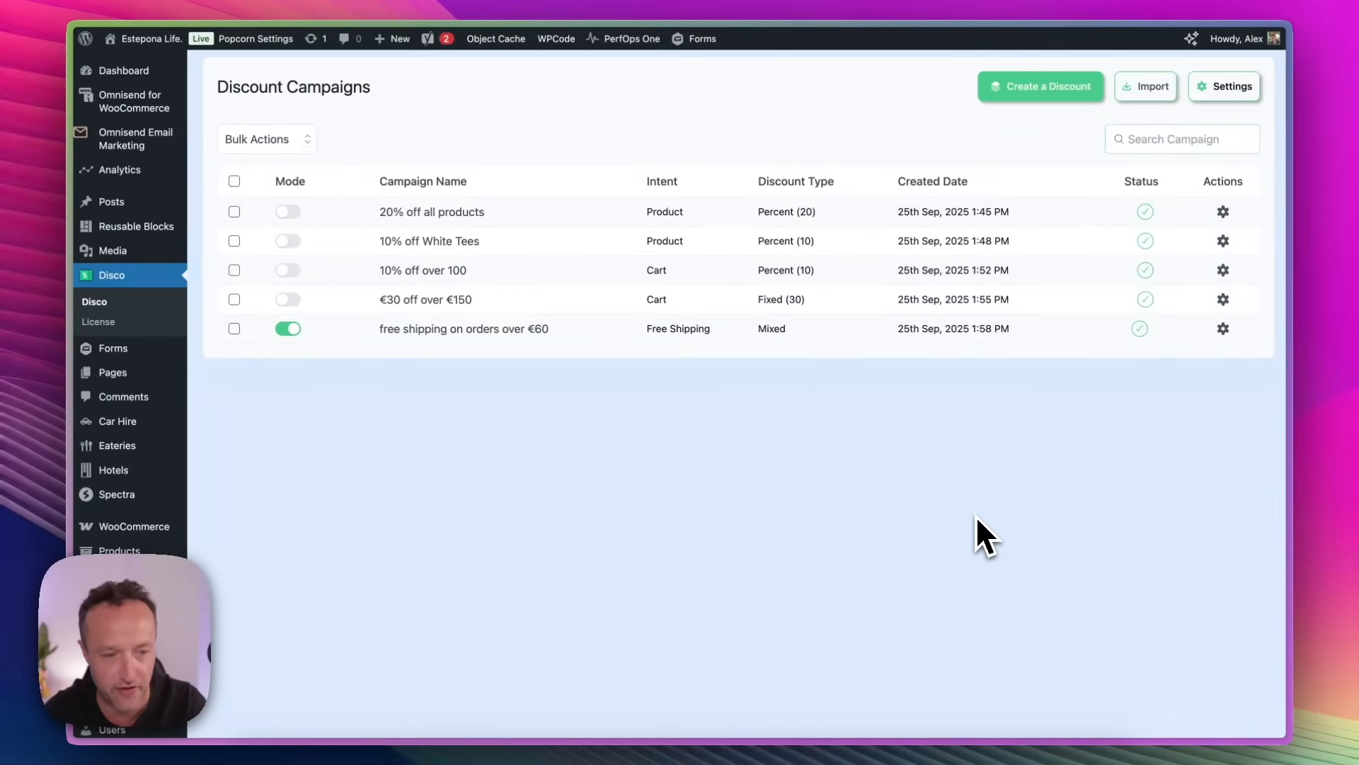
Step: Return to the cart and check the €5.00 flat-rate shipping charge
{"action": "key", "text": "ctrl+Tab"}
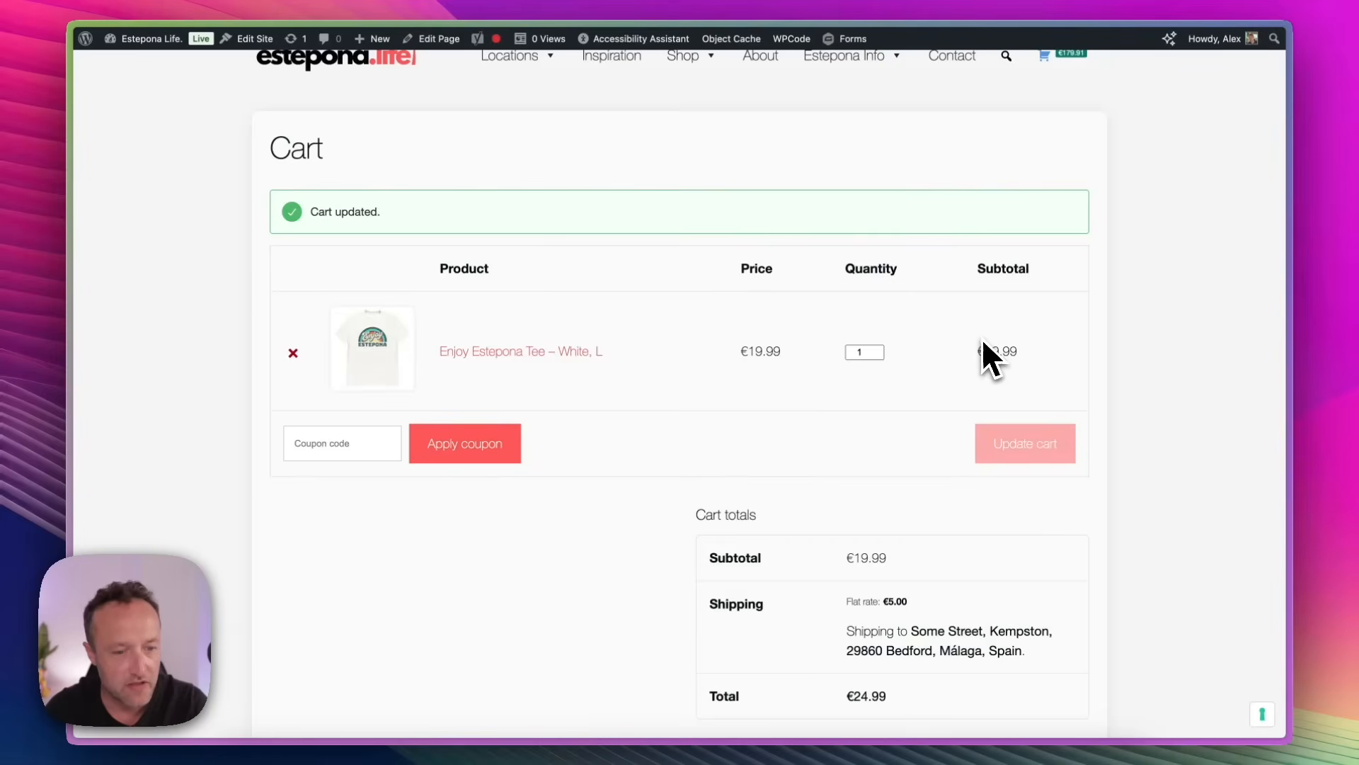
{"action": "scroll", "coordinate": [981, 339], "scroll_direction": "down", "scroll_amount": 4}
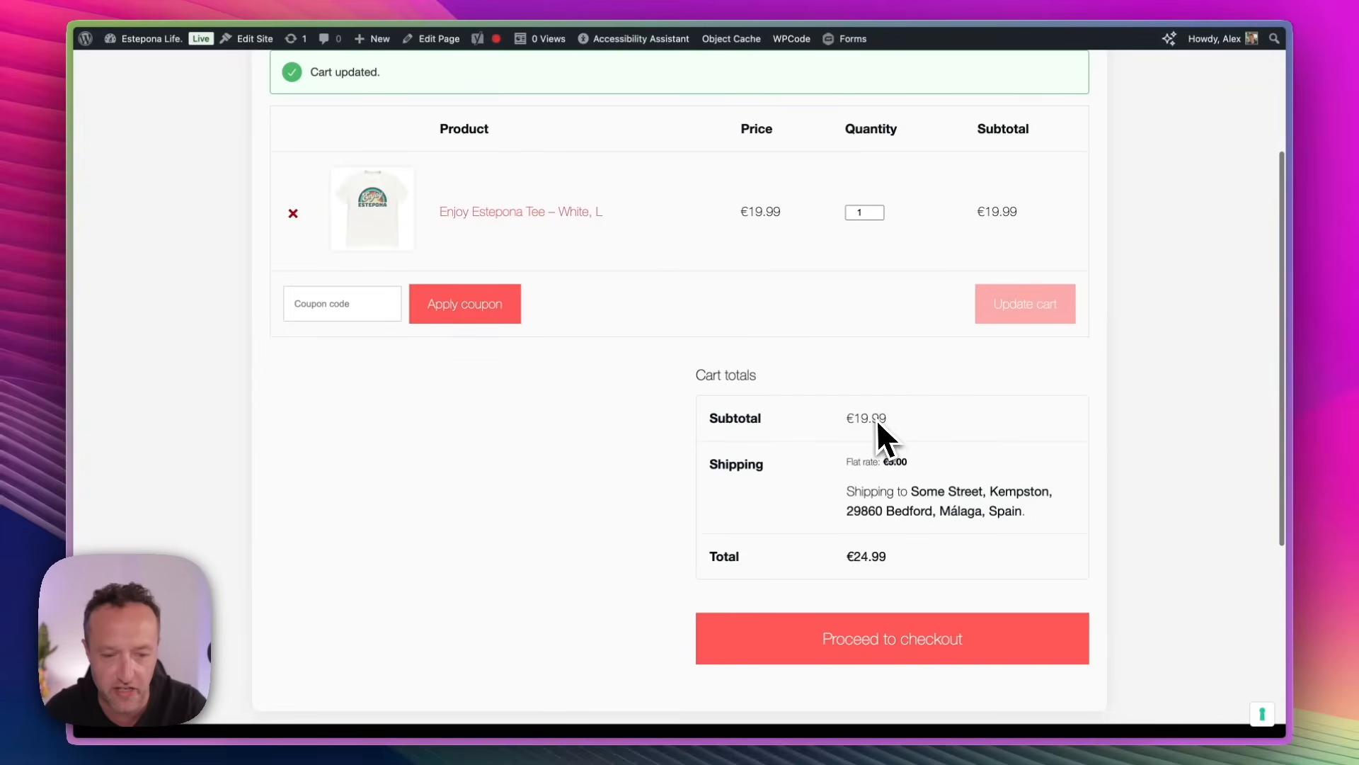
{"action": "left_click_drag", "start_coordinate": [906, 462], "coordinate": [838, 463]}
{"action": "left_click", "coordinate": [848, 444]}
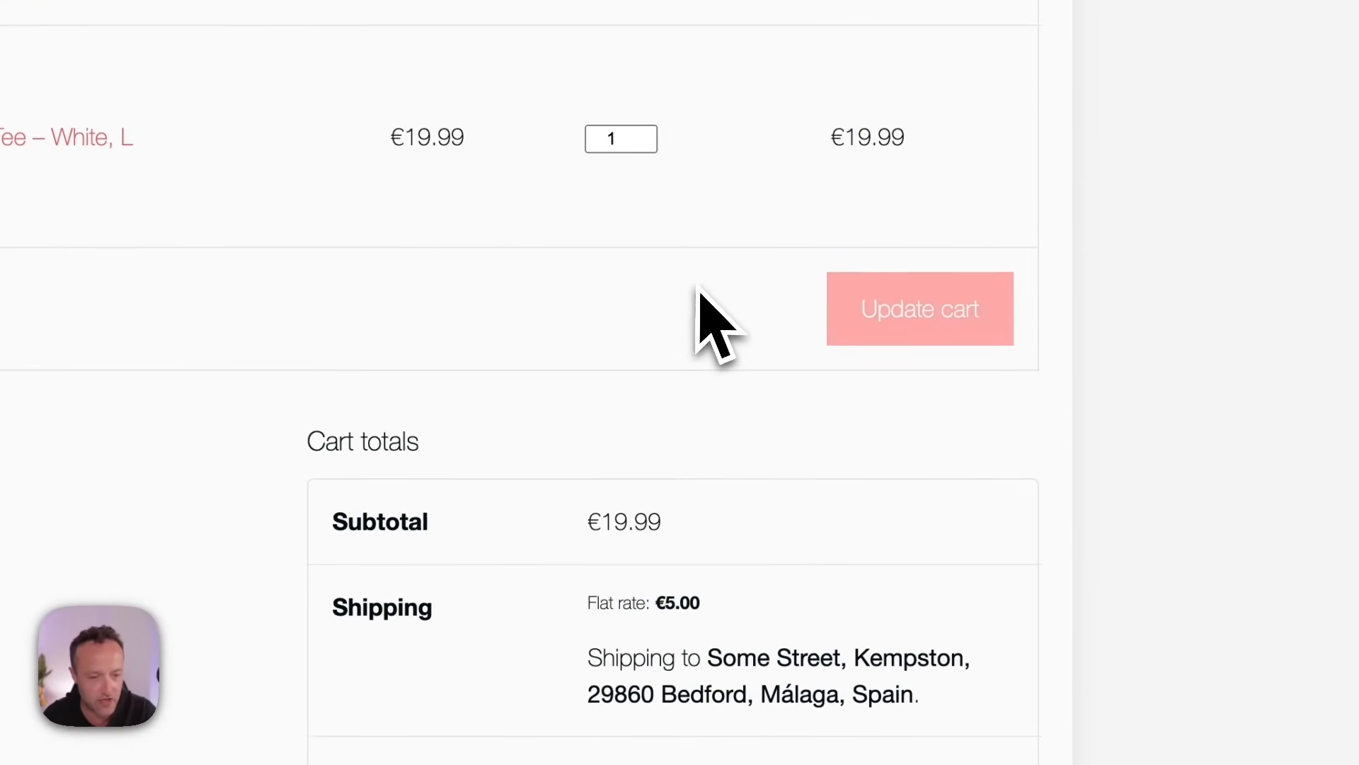
Step: Raise the tee quantity to 4, update the cart and select Free Shipping
{"action": "left_click", "coordinate": [642, 134]}
{"action": "left_click", "coordinate": [642, 134]}
{"action": "left_click", "coordinate": [642, 133]}
{"action": "left_click", "coordinate": [901, 328]}
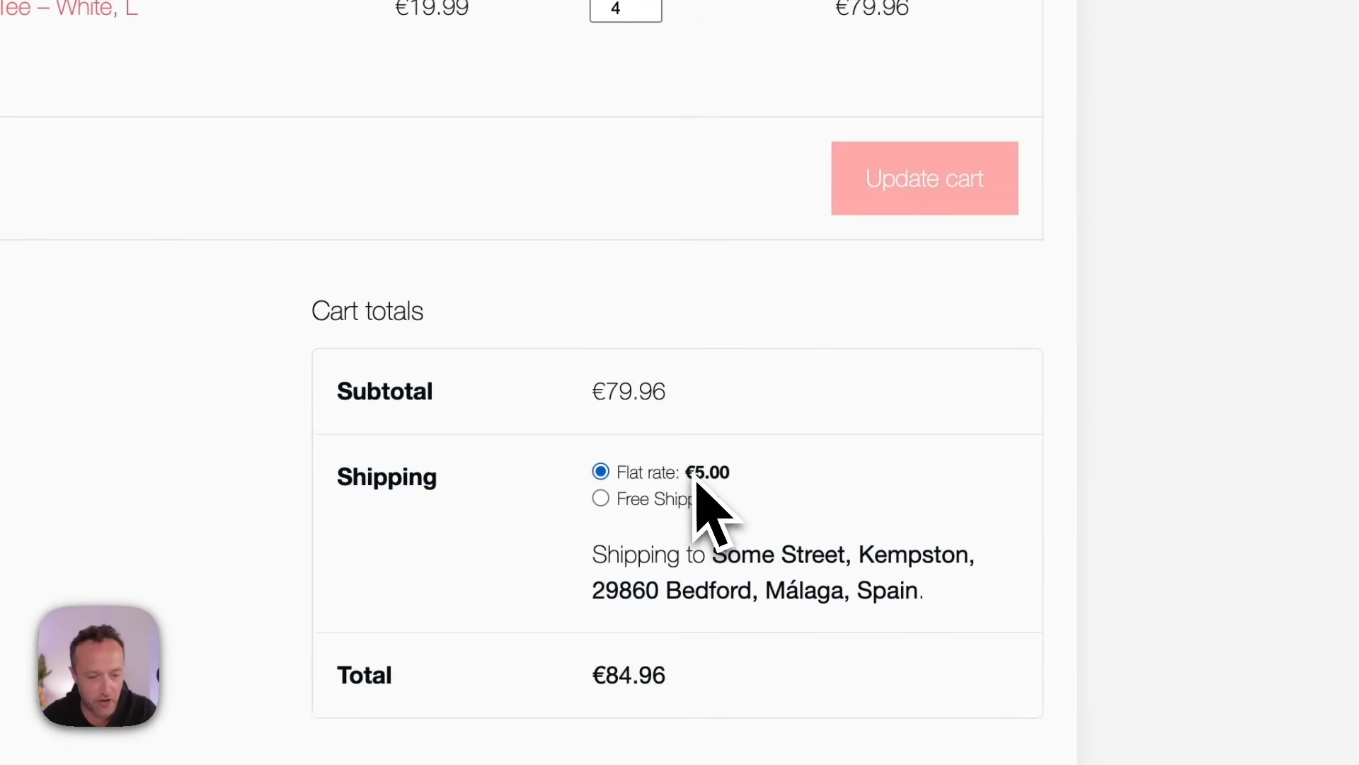
{"action": "left_click", "coordinate": [602, 492]}
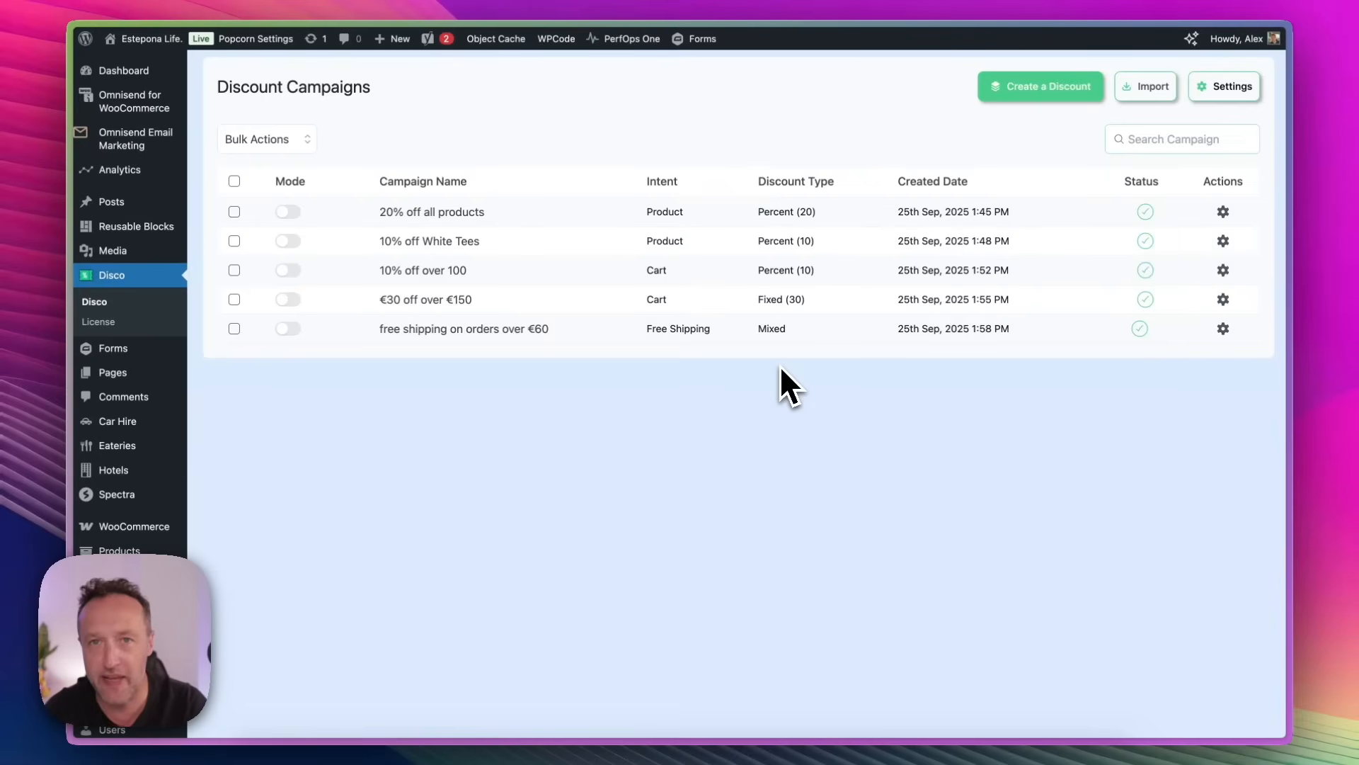
Step: Start a campaign named 'Free shipping to Spain' with Shipping intent
{"action": "left_click", "coordinate": [1020, 89]}
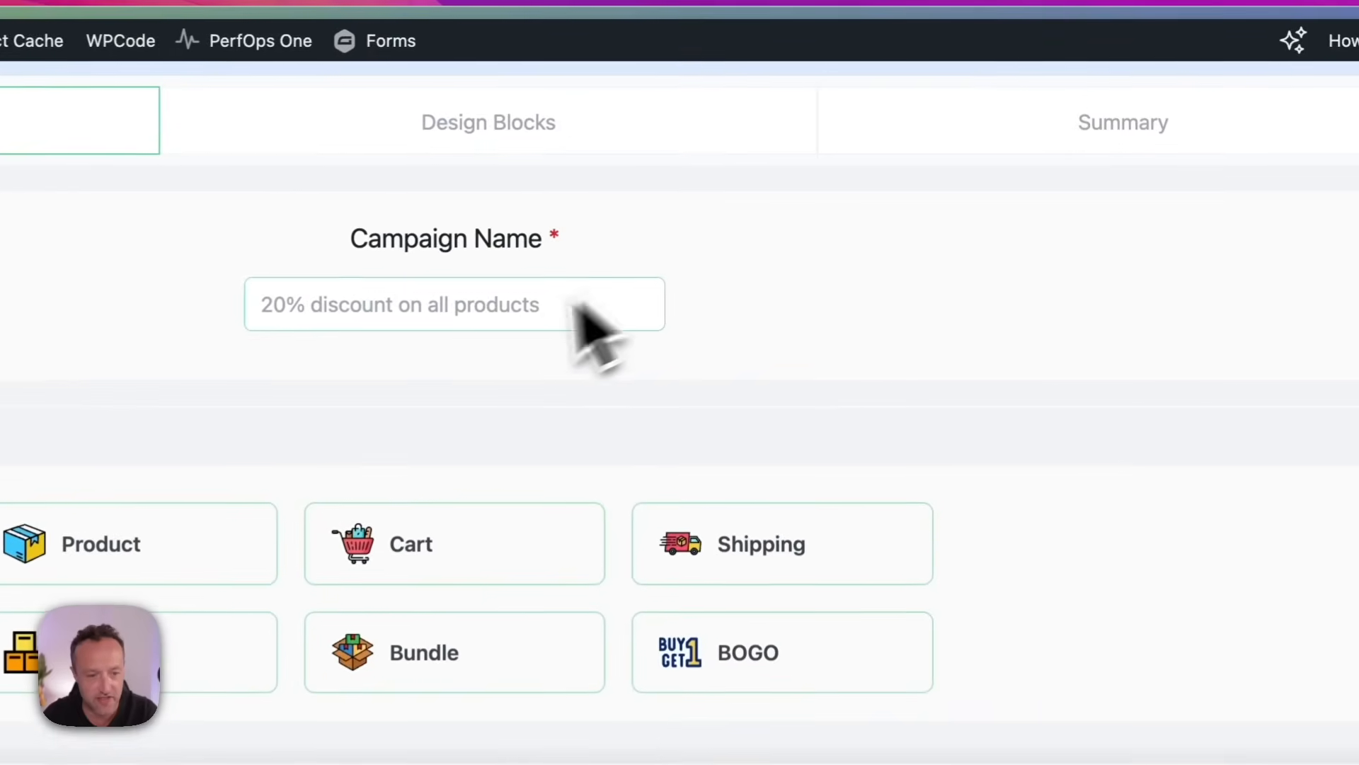
{"action": "left_click", "coordinate": [504, 322]}
{"action": "type", "text": "Free sh"}
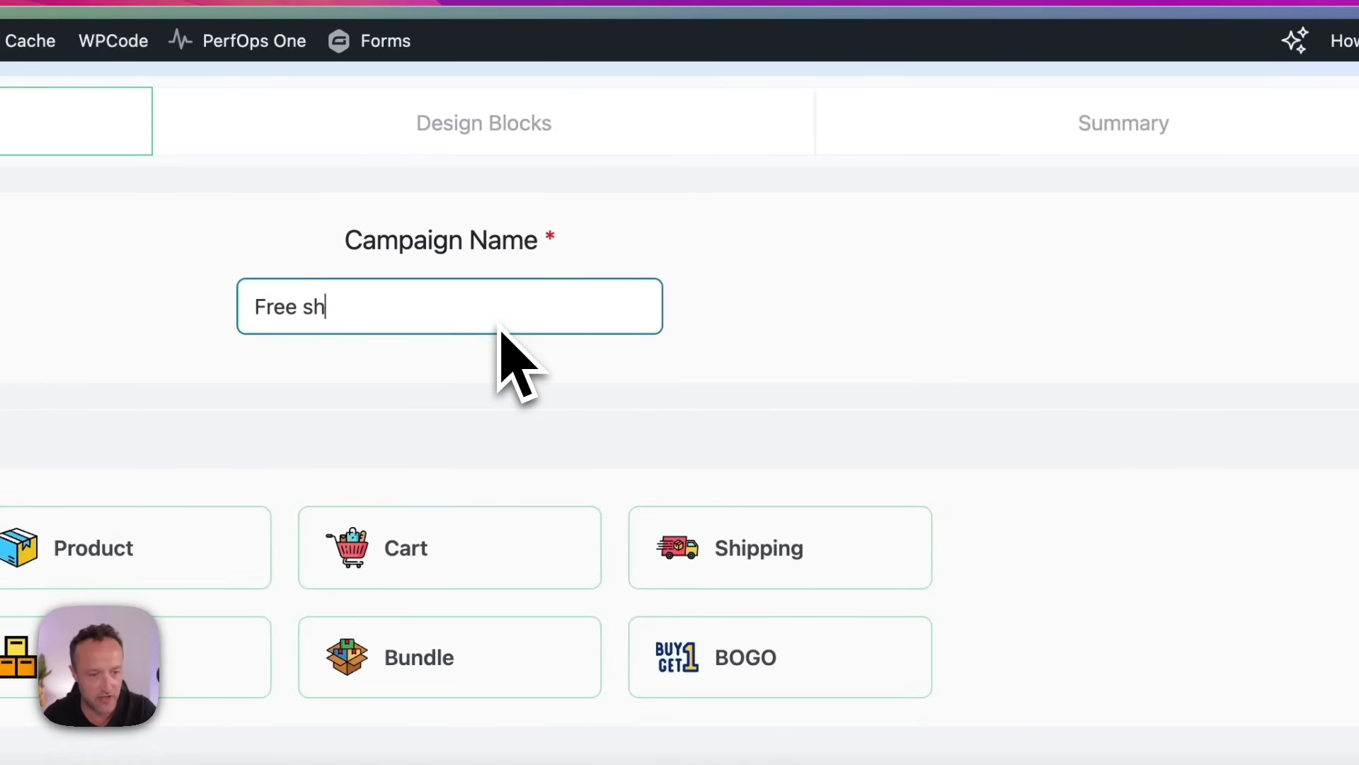
{"action": "type", "text": "ipping to Spain"}
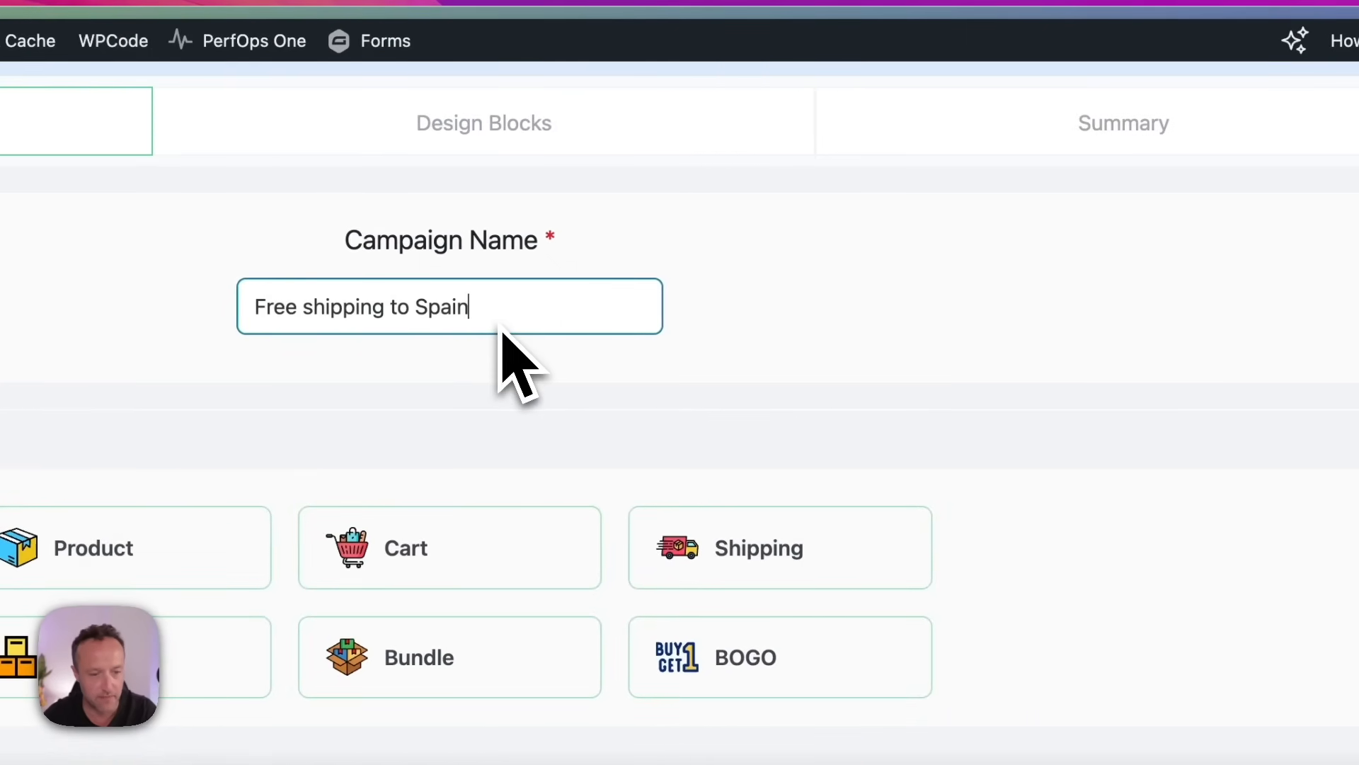
{"action": "left_click", "coordinate": [761, 556]}
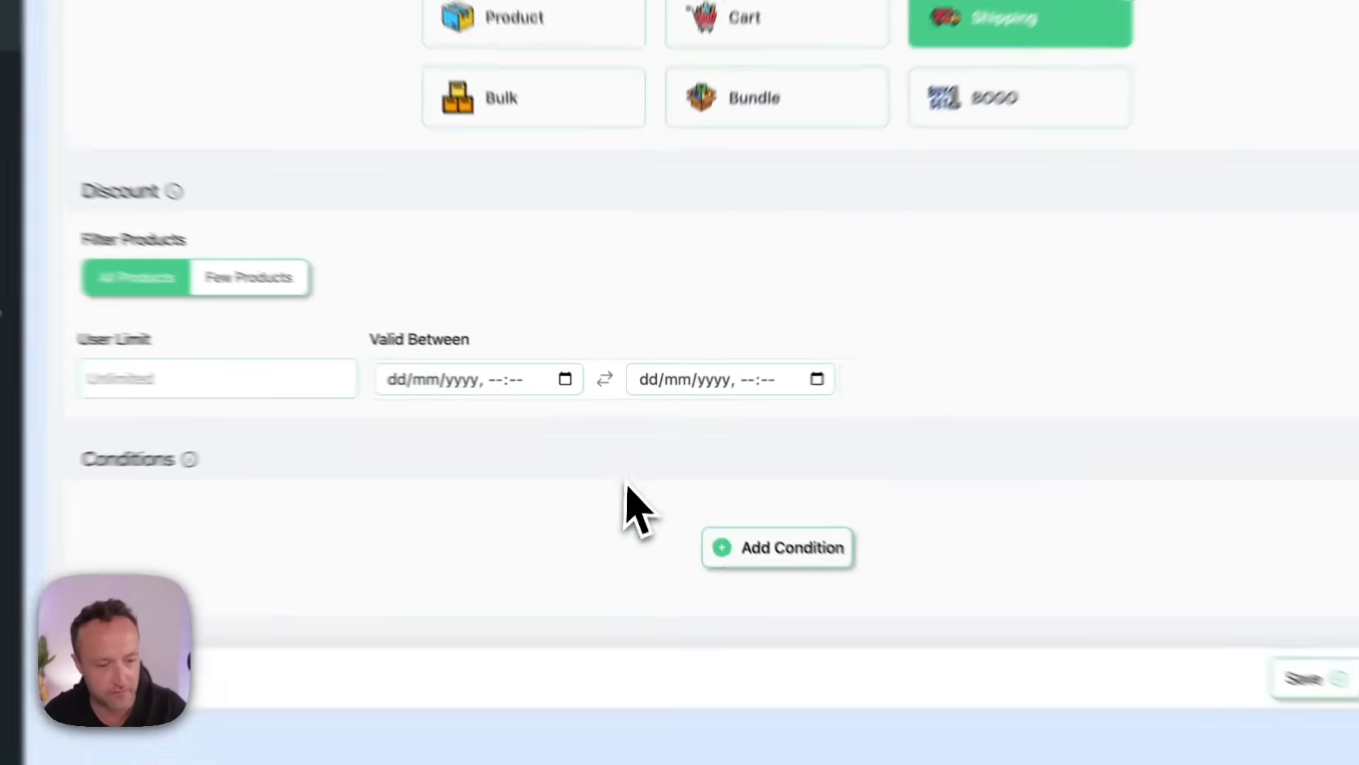
Step: Add a condition based on the customer's Country
{"action": "left_click", "coordinate": [781, 551]}
{"action": "left_click", "coordinate": [414, 334]}
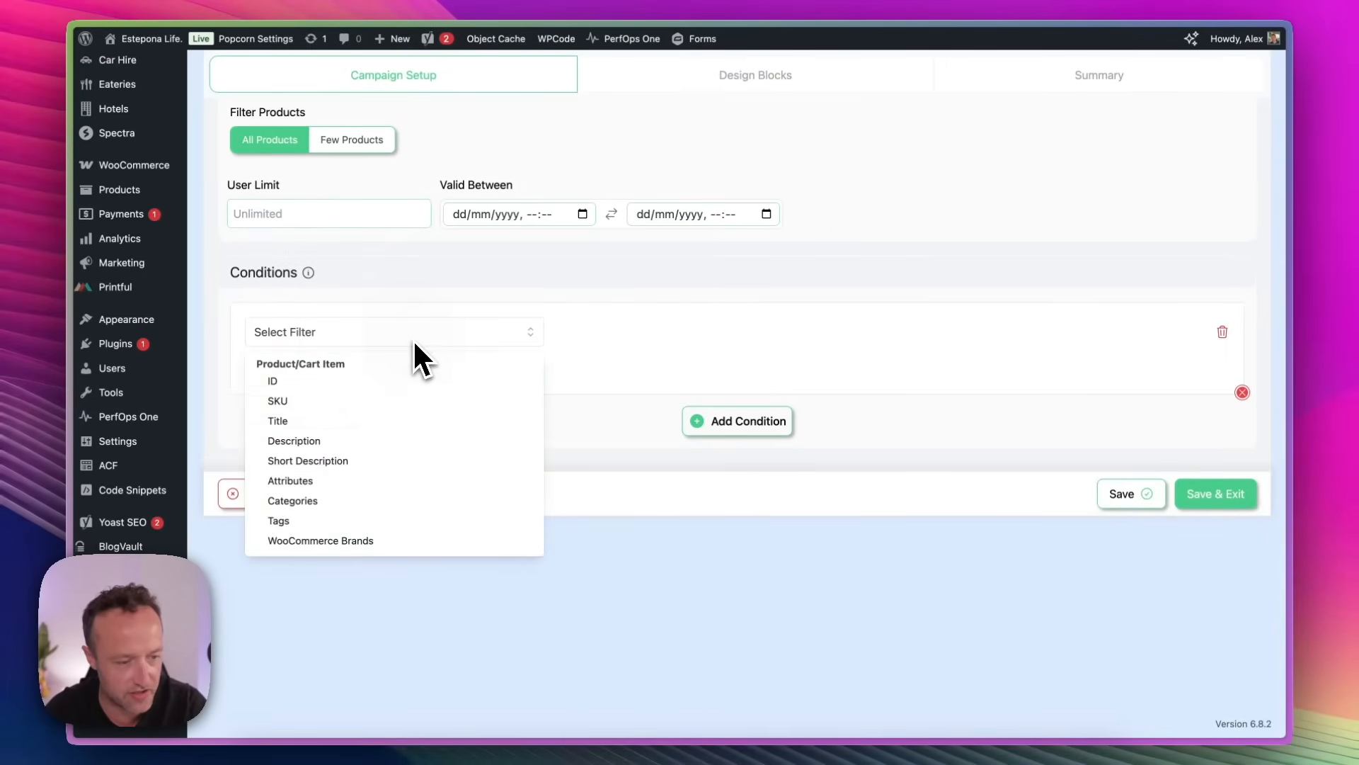
{"action": "scroll", "coordinate": [425, 418], "scroll_direction": "down", "scroll_amount": 10}
{"action": "scroll", "coordinate": [425, 419], "scroll_direction": "down", "scroll_amount": 15}
{"action": "scroll", "coordinate": [424, 419], "scroll_direction": "down", "scroll_amount": 10}
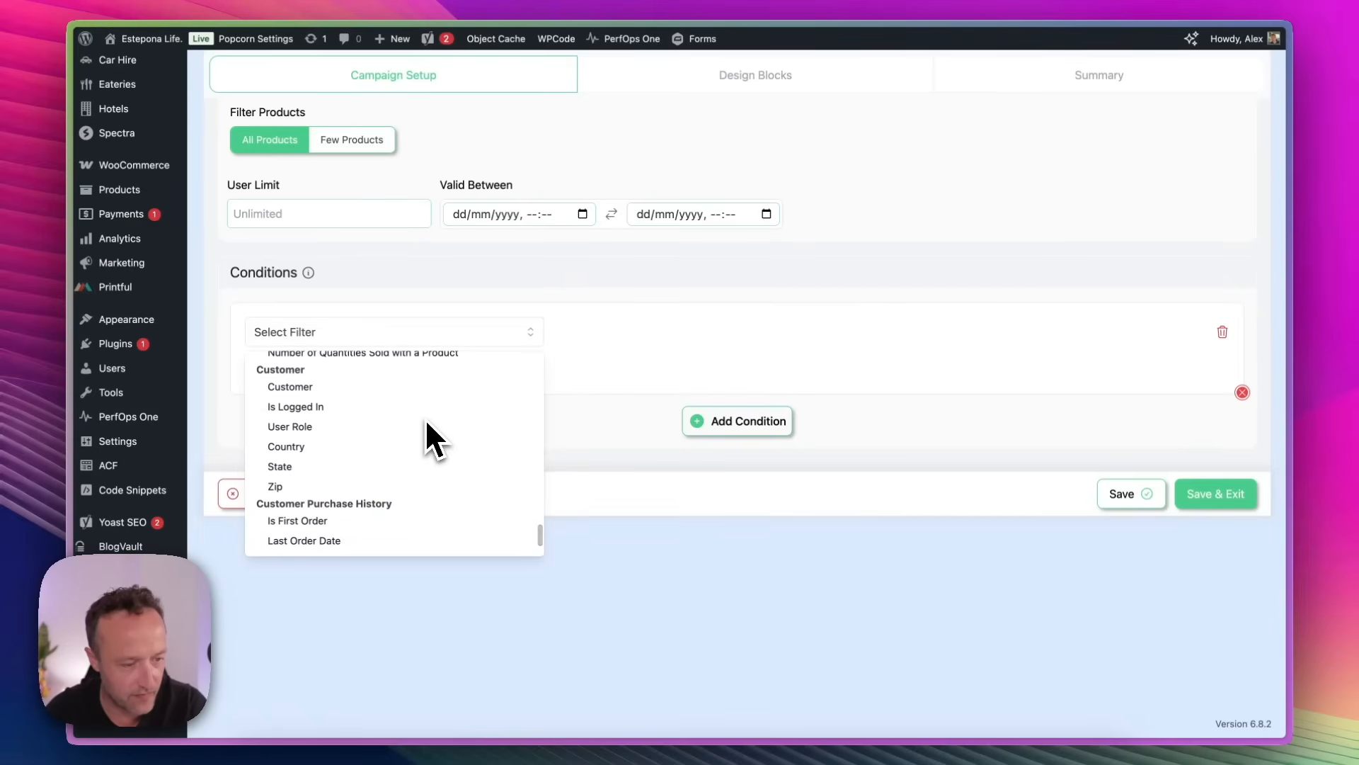
{"action": "scroll", "coordinate": [427, 422], "scroll_direction": "up", "scroll_amount": 1}
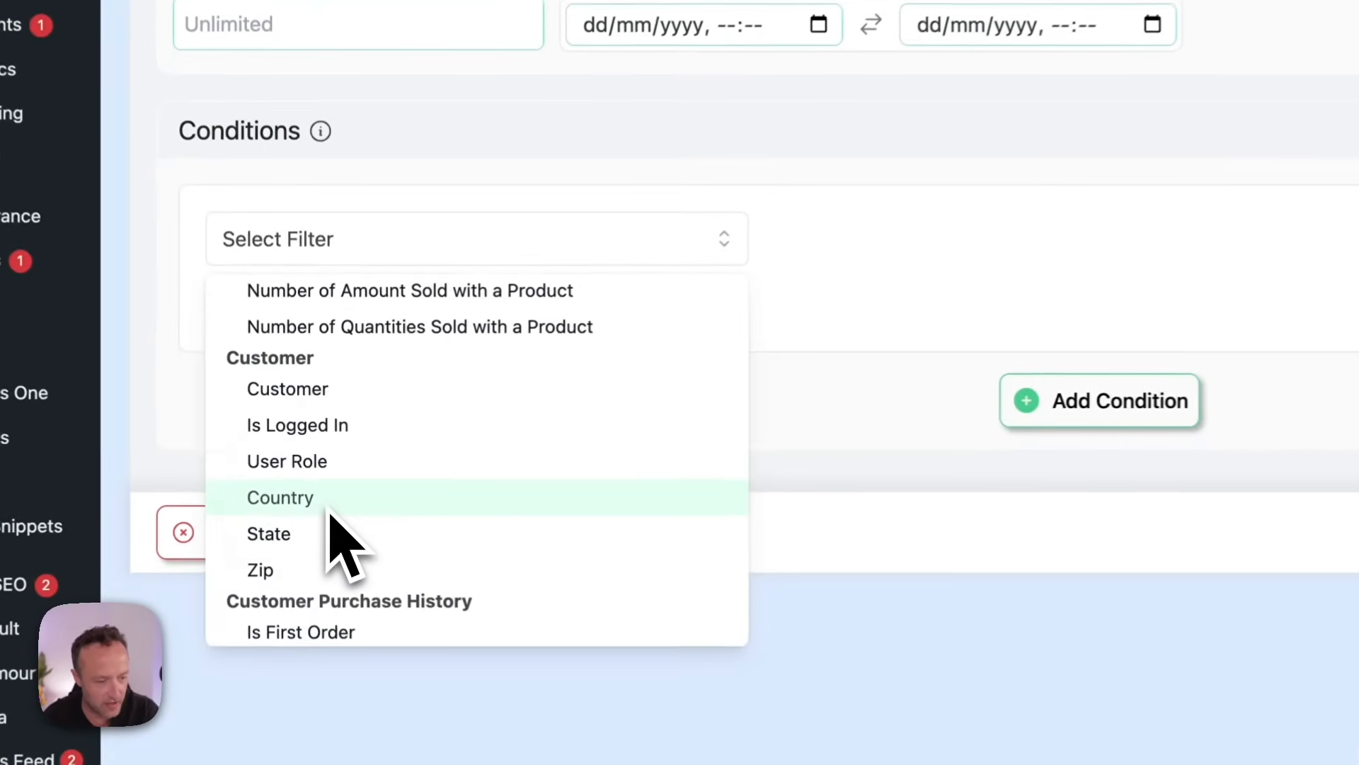
{"action": "left_click", "coordinate": [312, 475]}
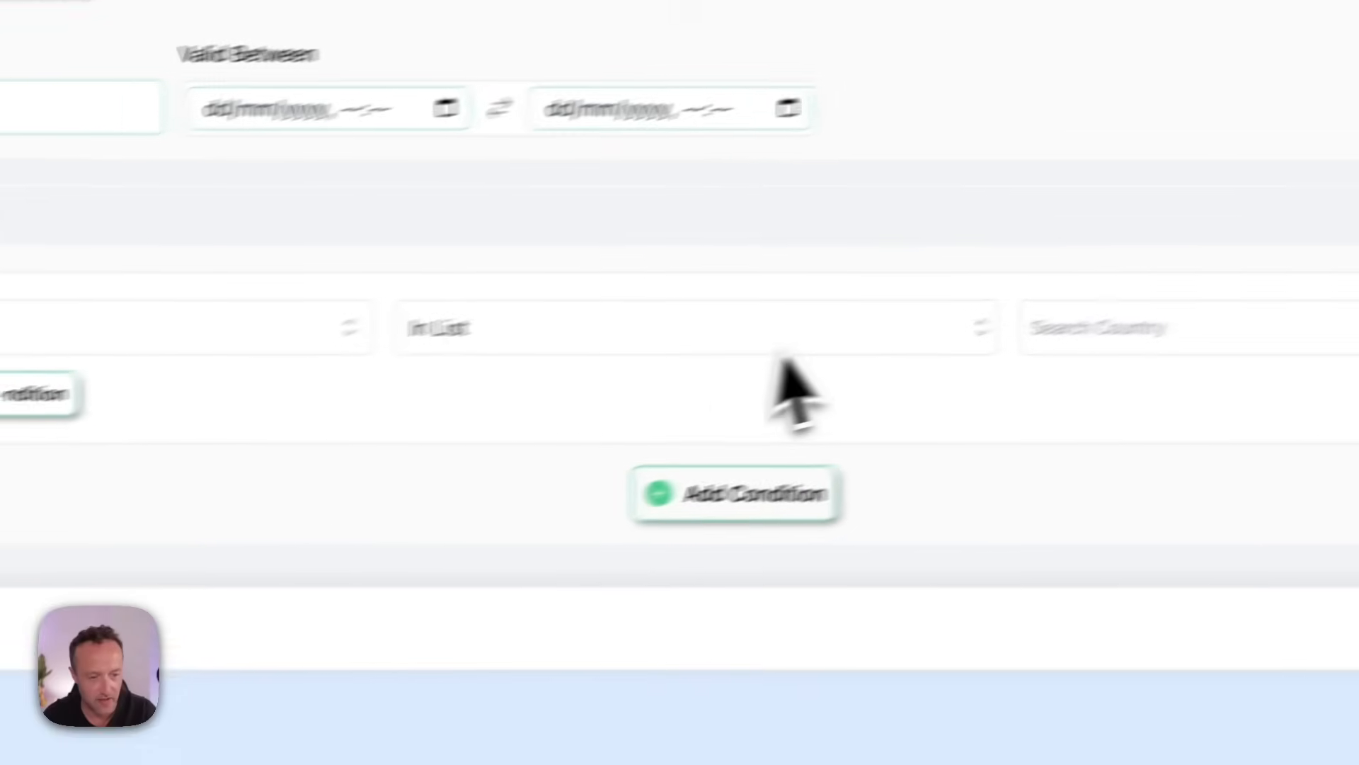
Step: Search 'spain', add ES - Spain to the country list and save the campaign
{"action": "left_click", "coordinate": [1151, 320]}
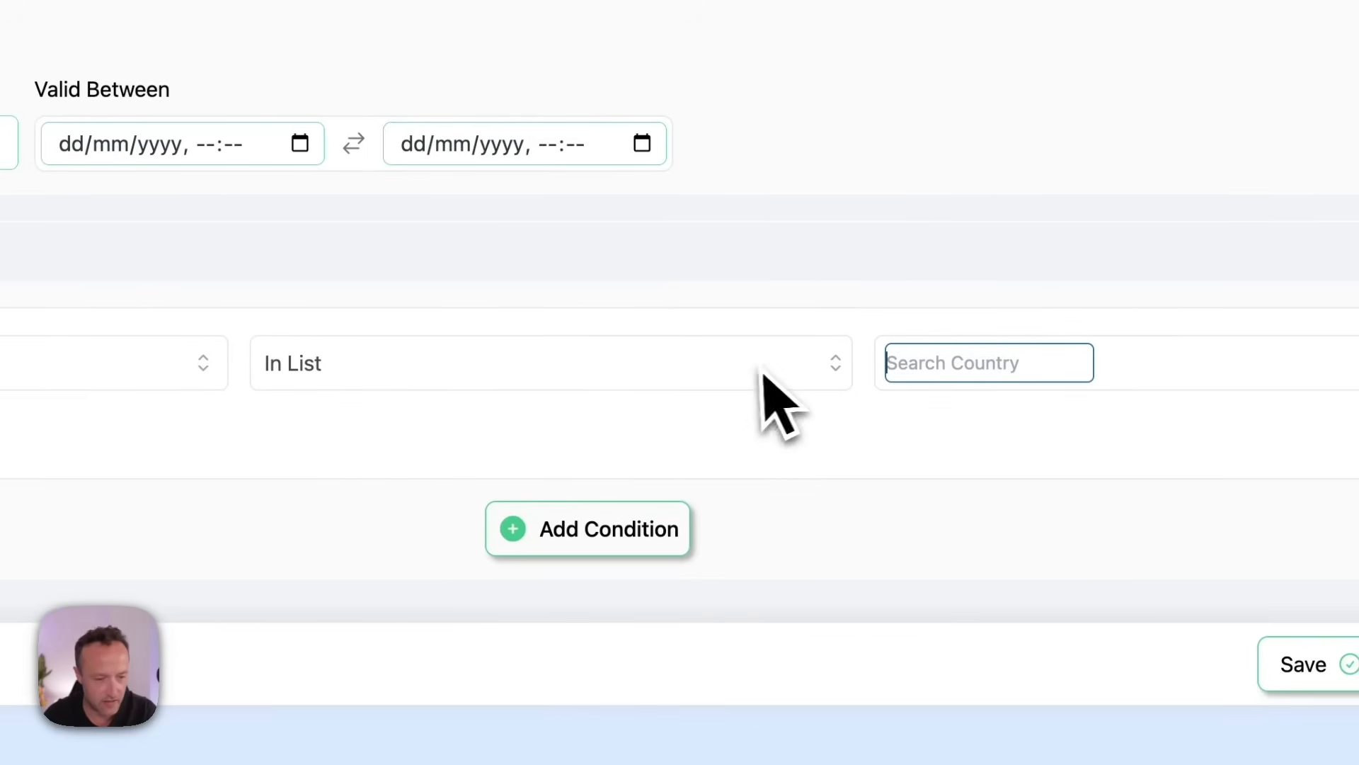
{"action": "left_click", "coordinate": [761, 372]}
{"action": "left_click", "coordinate": [1002, 365]}
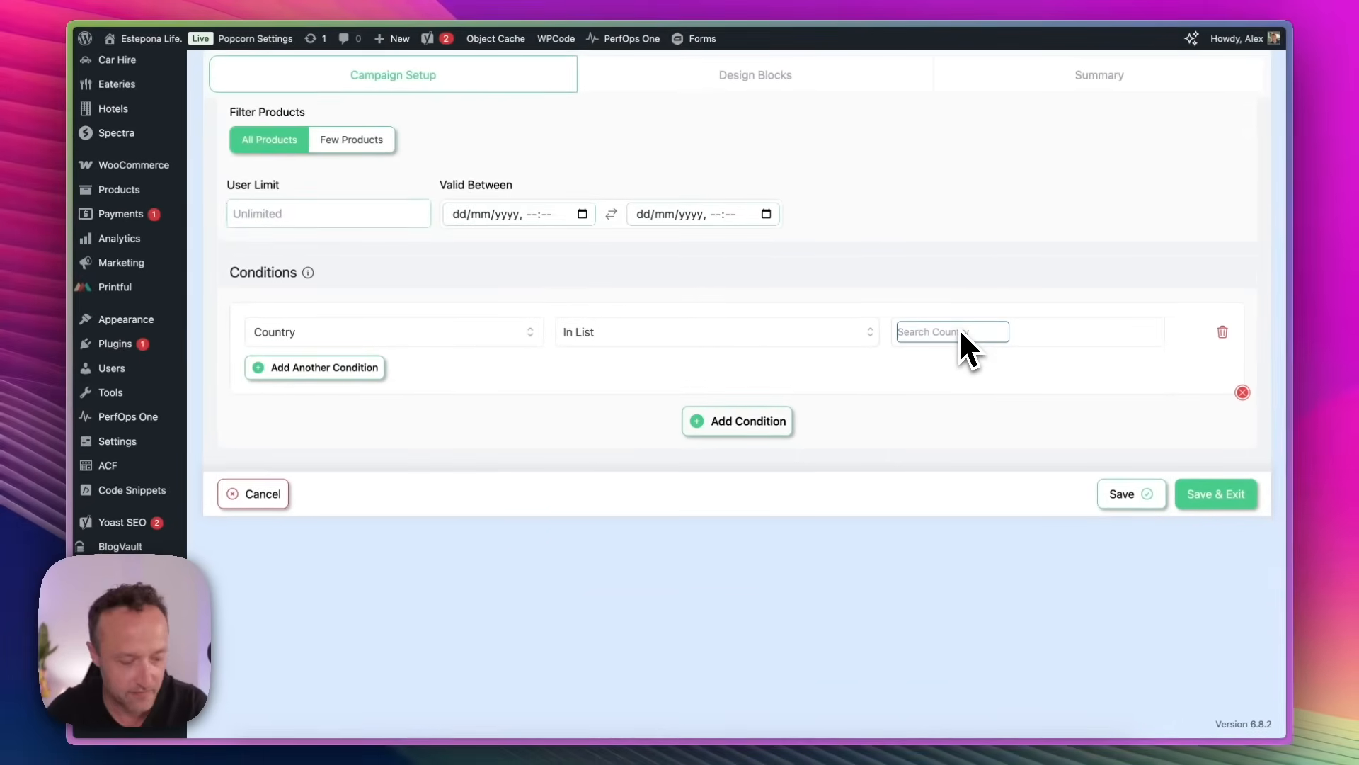
{"action": "type", "text": "spain"}
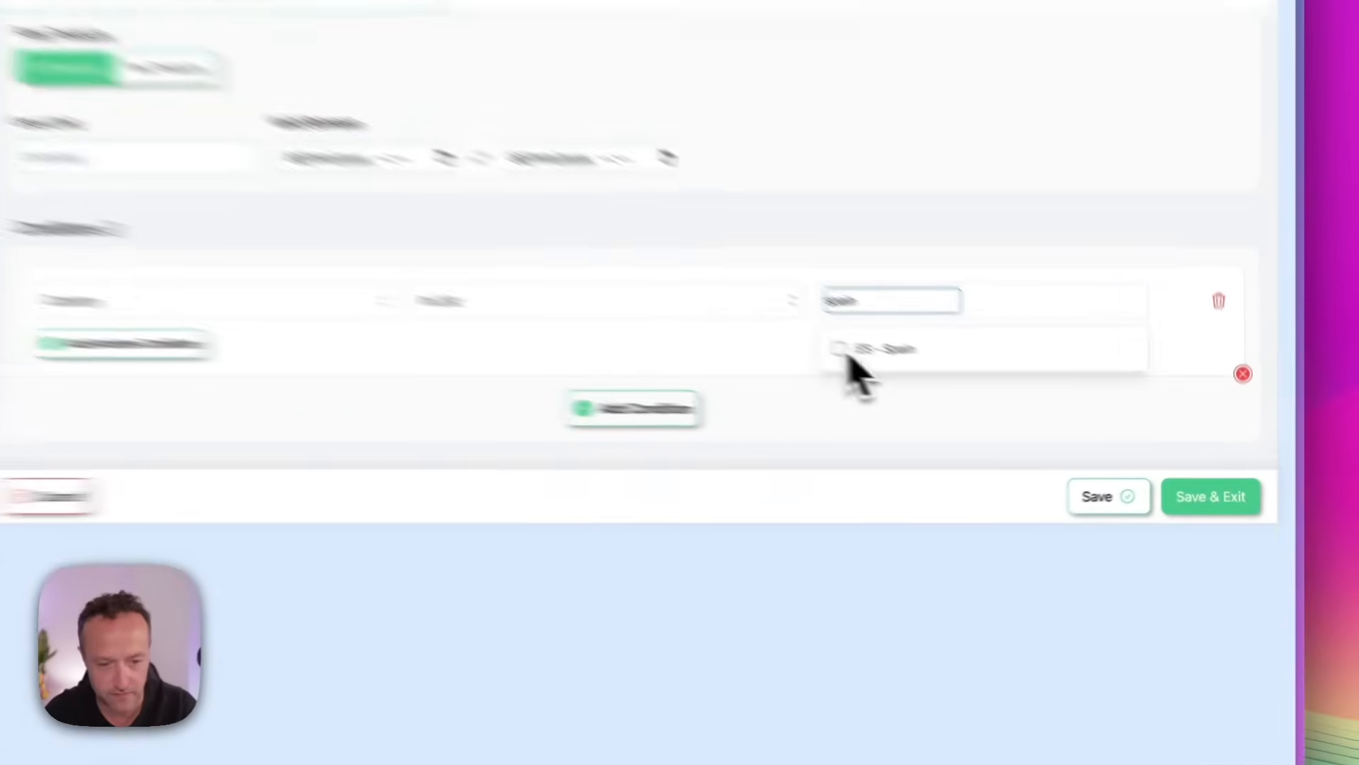
{"action": "left_click", "coordinate": [908, 372]}
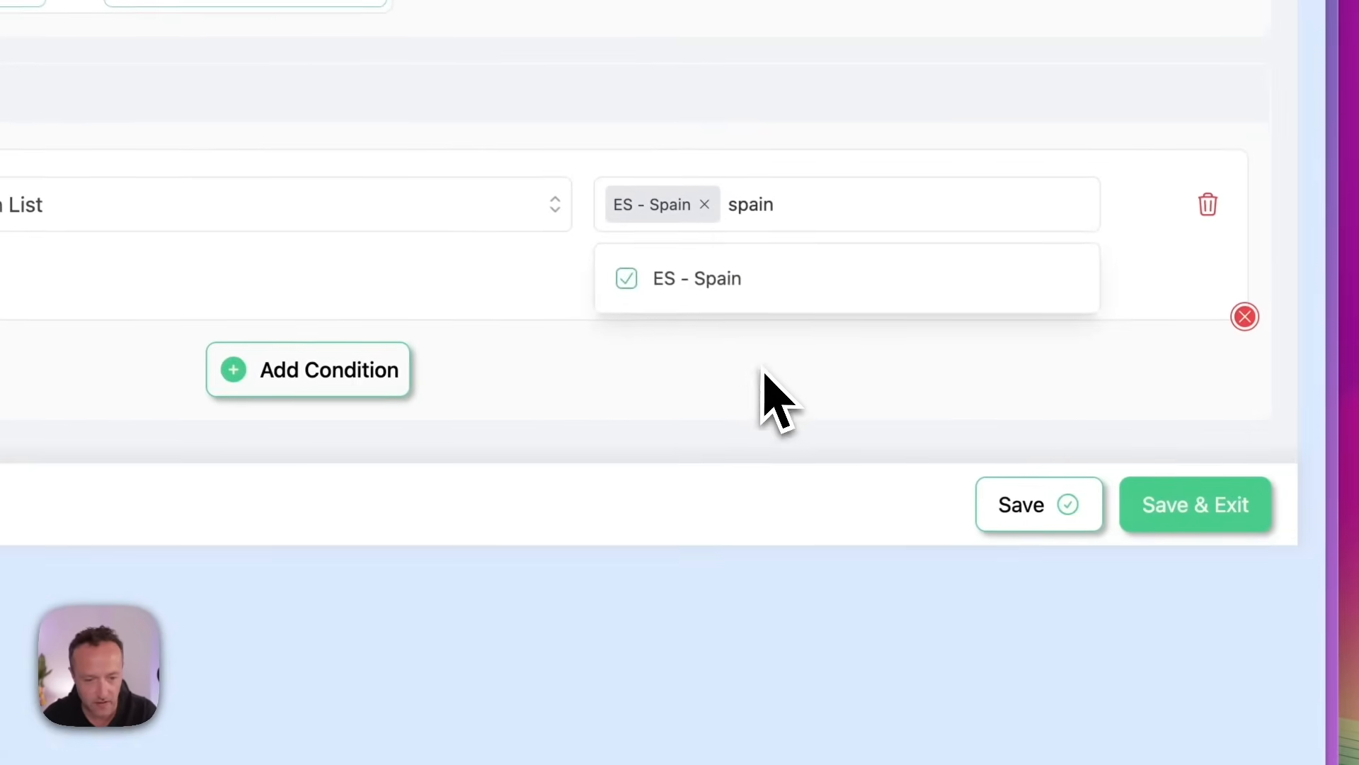
{"action": "left_click", "coordinate": [1195, 508]}
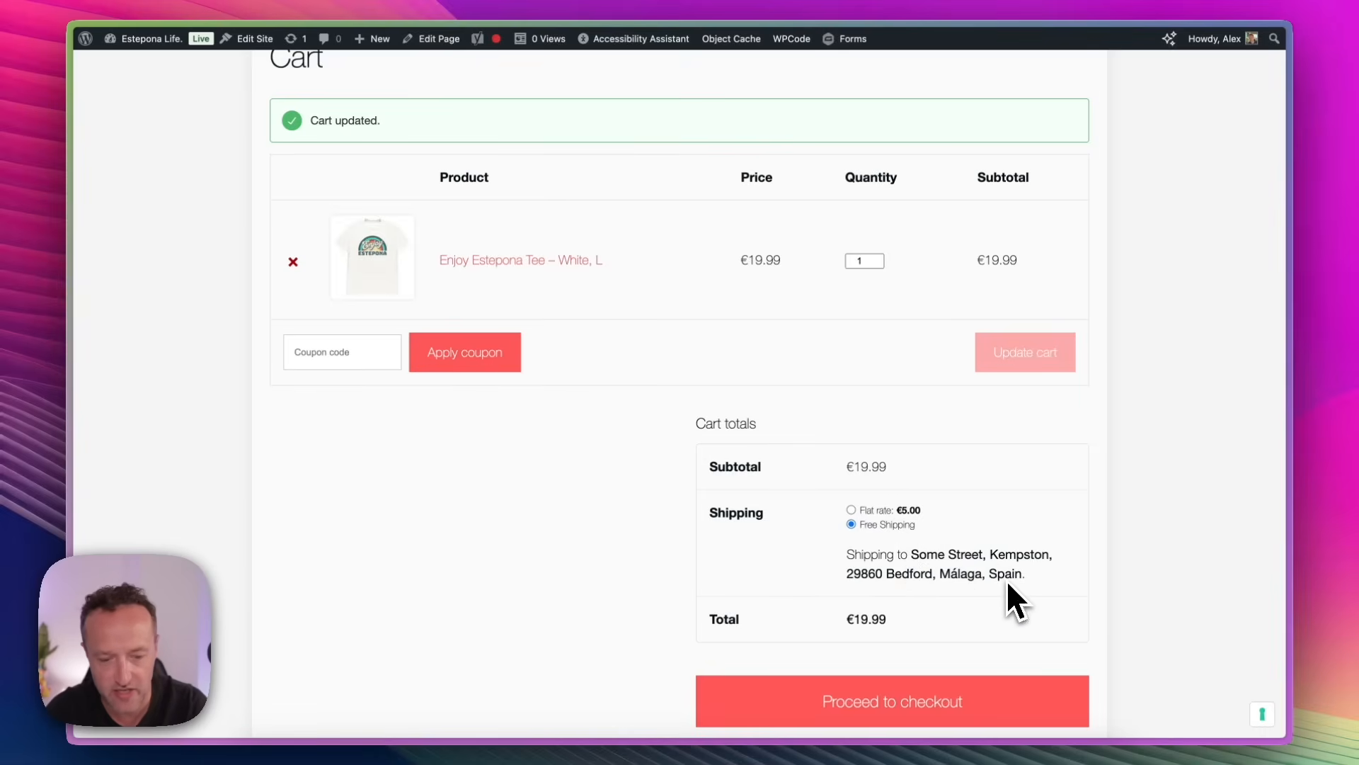
Step: Scroll the cart totals to compare free Spain shipping with the €5 flat rate
{"action": "scroll", "coordinate": [984, 560], "scroll_direction": "down", "scroll_amount": 1}
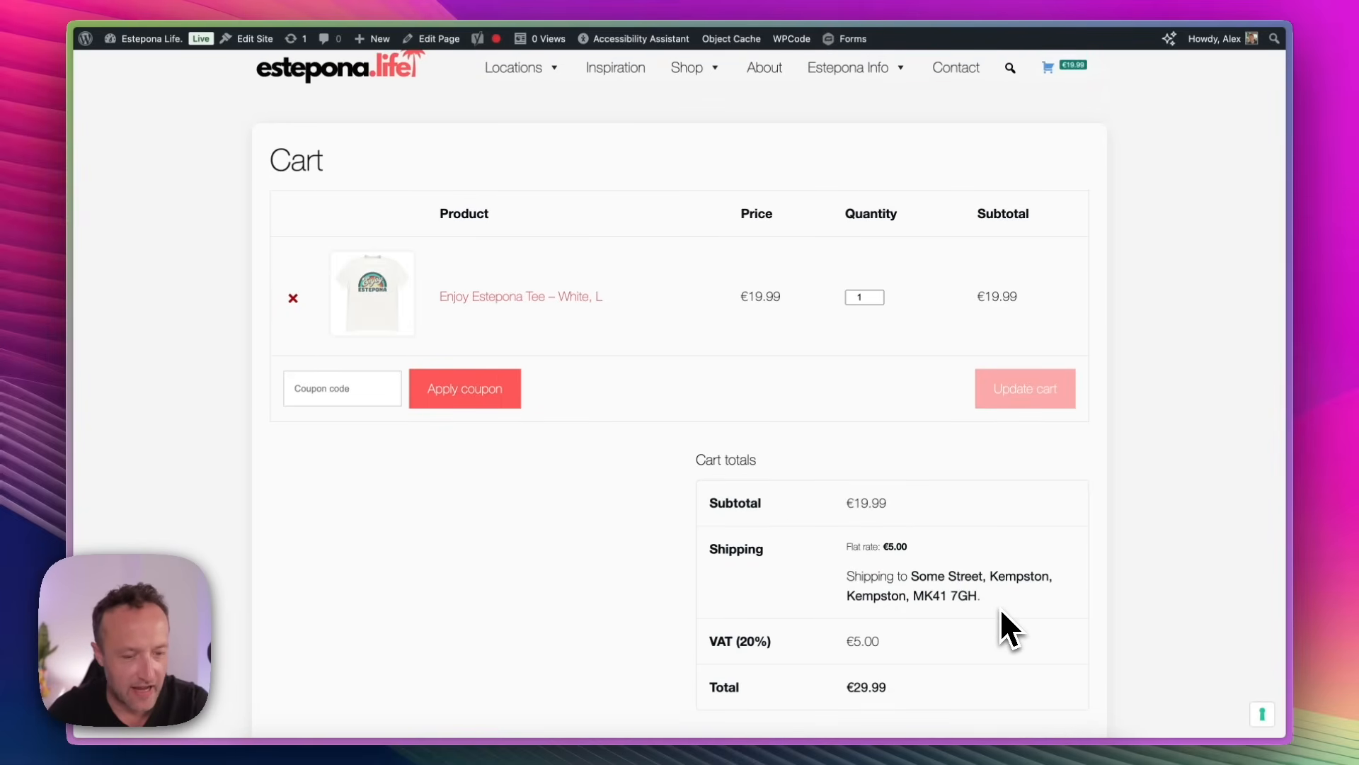
{"action": "scroll", "coordinate": [931, 553], "scroll_direction": "down", "scroll_amount": 3}
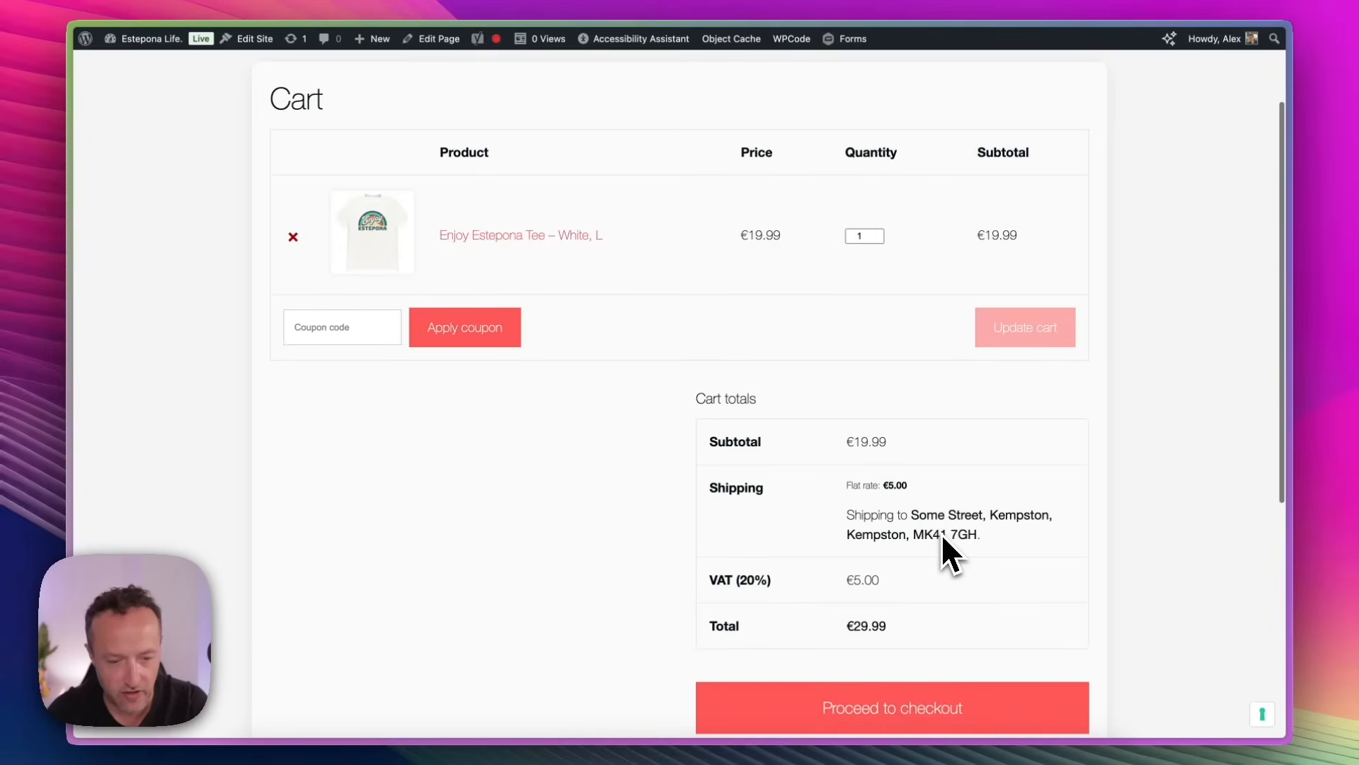
{"action": "scroll", "coordinate": [941, 533], "scroll_direction": "up", "scroll_amount": 1}
{"action": "scroll", "coordinate": [940, 533], "scroll_direction": "down", "scroll_amount": 1}
{"action": "scroll", "coordinate": [942, 538], "scroll_direction": "up", "scroll_amount": 2}
{"action": "scroll", "coordinate": [942, 538], "scroll_direction": "up", "scroll_amount": 1}
{"action": "scroll", "coordinate": [941, 534], "scroll_direction": "down", "scroll_amount": 1}
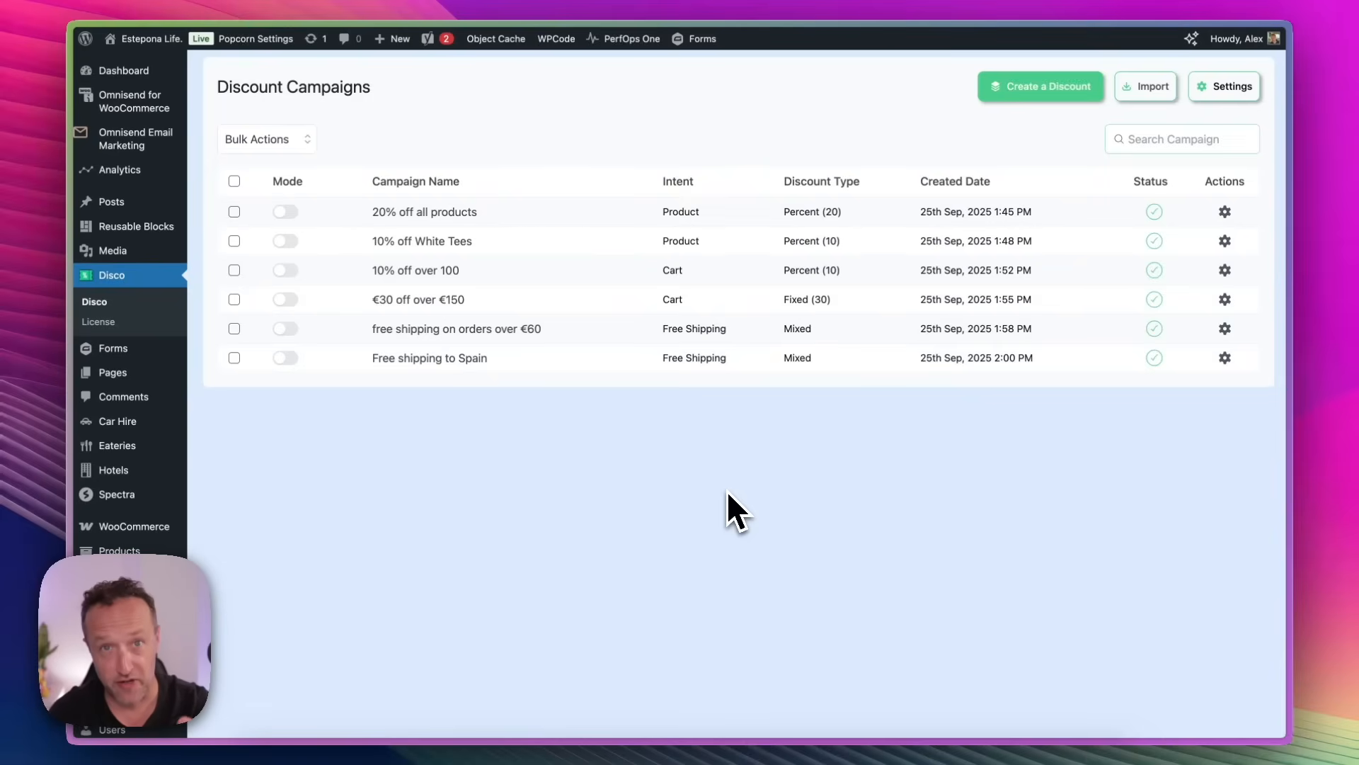
Step: Start a campaign named 'Bulk Discount' with Bulk intent
{"action": "left_click", "coordinate": [1044, 89]}
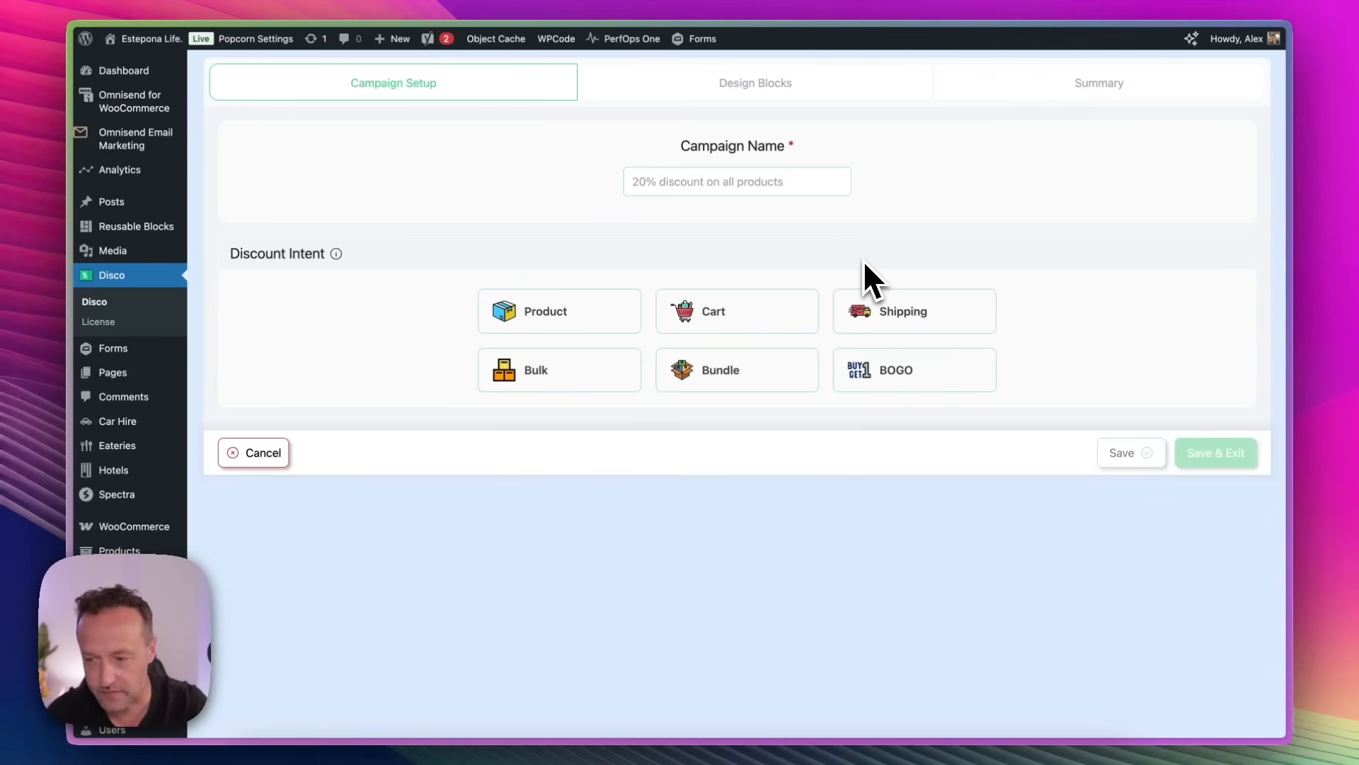
{"action": "left_click", "coordinate": [737, 186]}
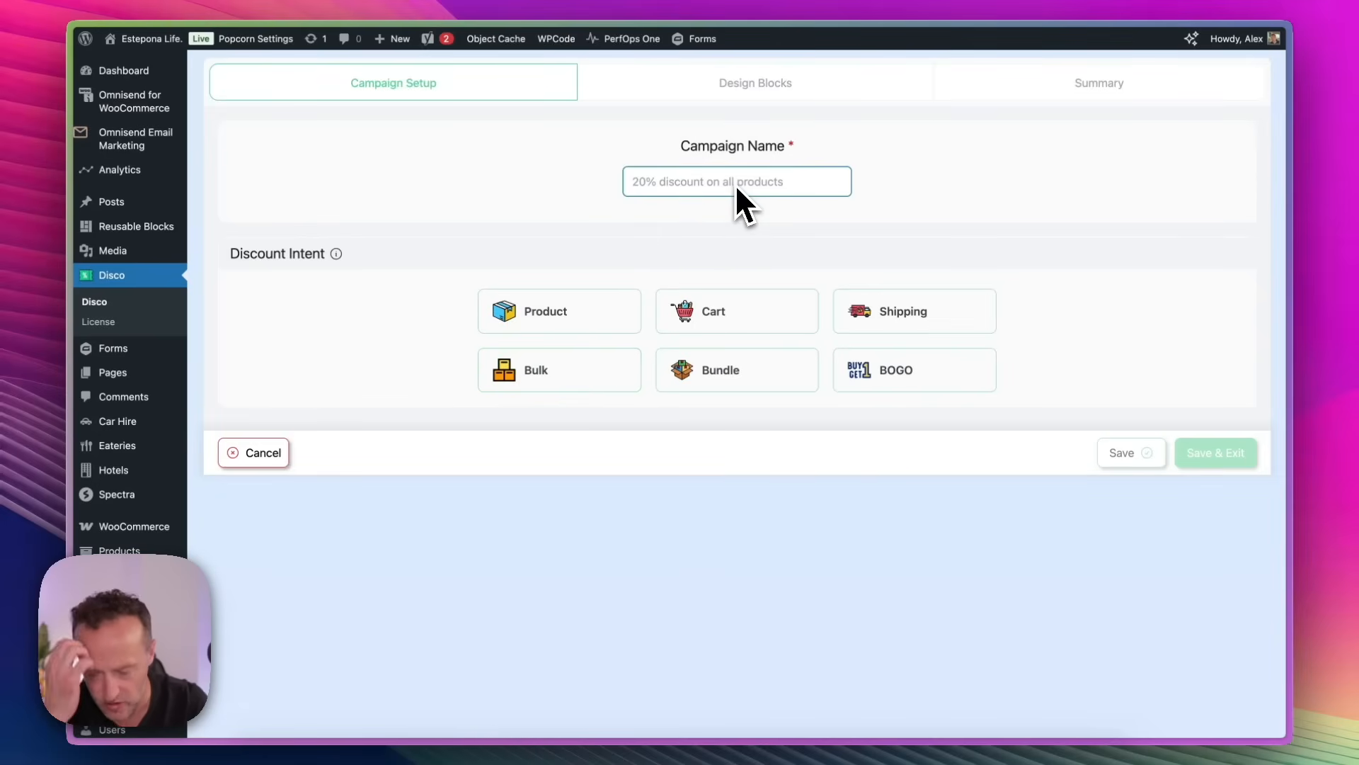
{"action": "type", "text": "Bulk Discount"}
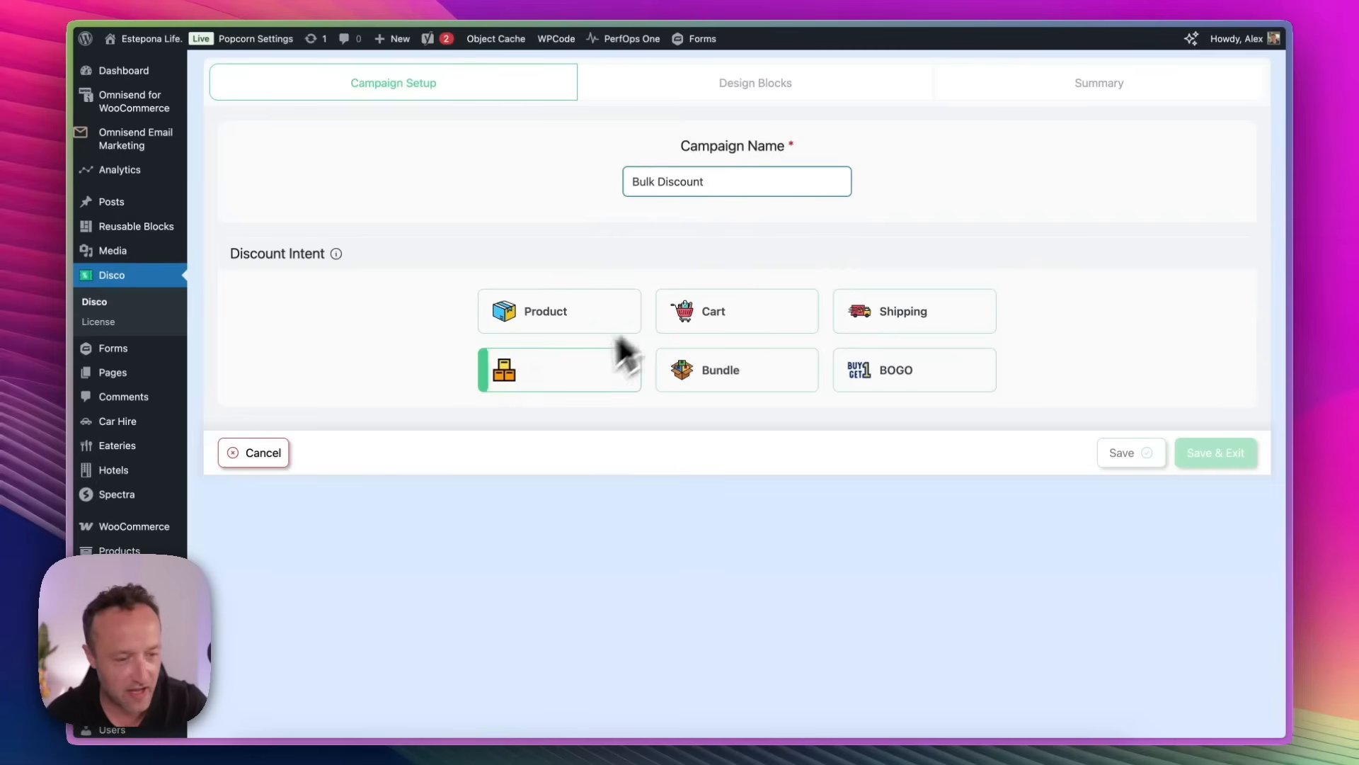
{"action": "left_click", "coordinate": [569, 369]}
{"action": "scroll", "coordinate": [623, 418], "scroll_direction": "down", "scroll_amount": 2}
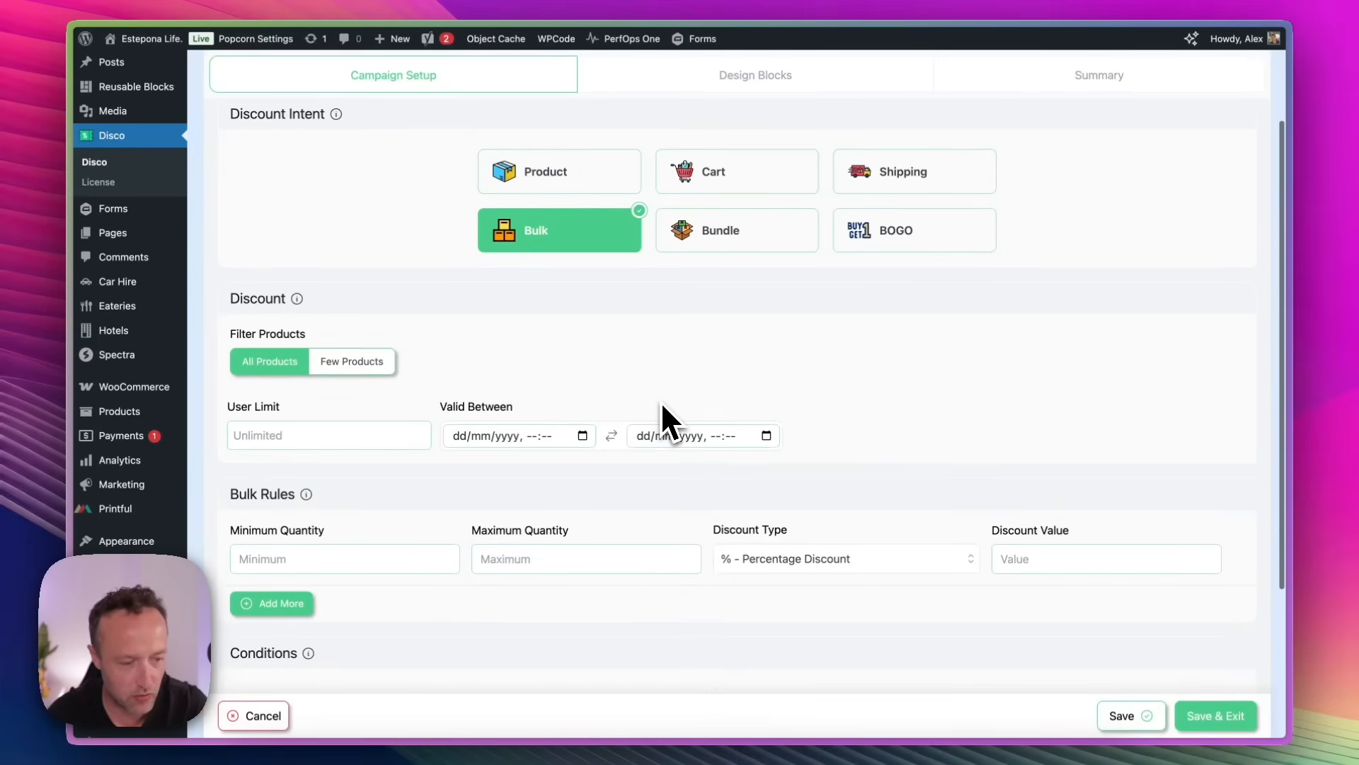
{"action": "scroll", "coordinate": [505, 443], "scroll_direction": "down", "scroll_amount": 1}
Step: Set the first bulk tier to 2–5 items at 10% off
{"action": "left_click", "coordinate": [358, 500]}
{"action": "type", "text": "2"}
{"action": "left_click", "coordinate": [555, 506]}
{"action": "type", "text": "5"}
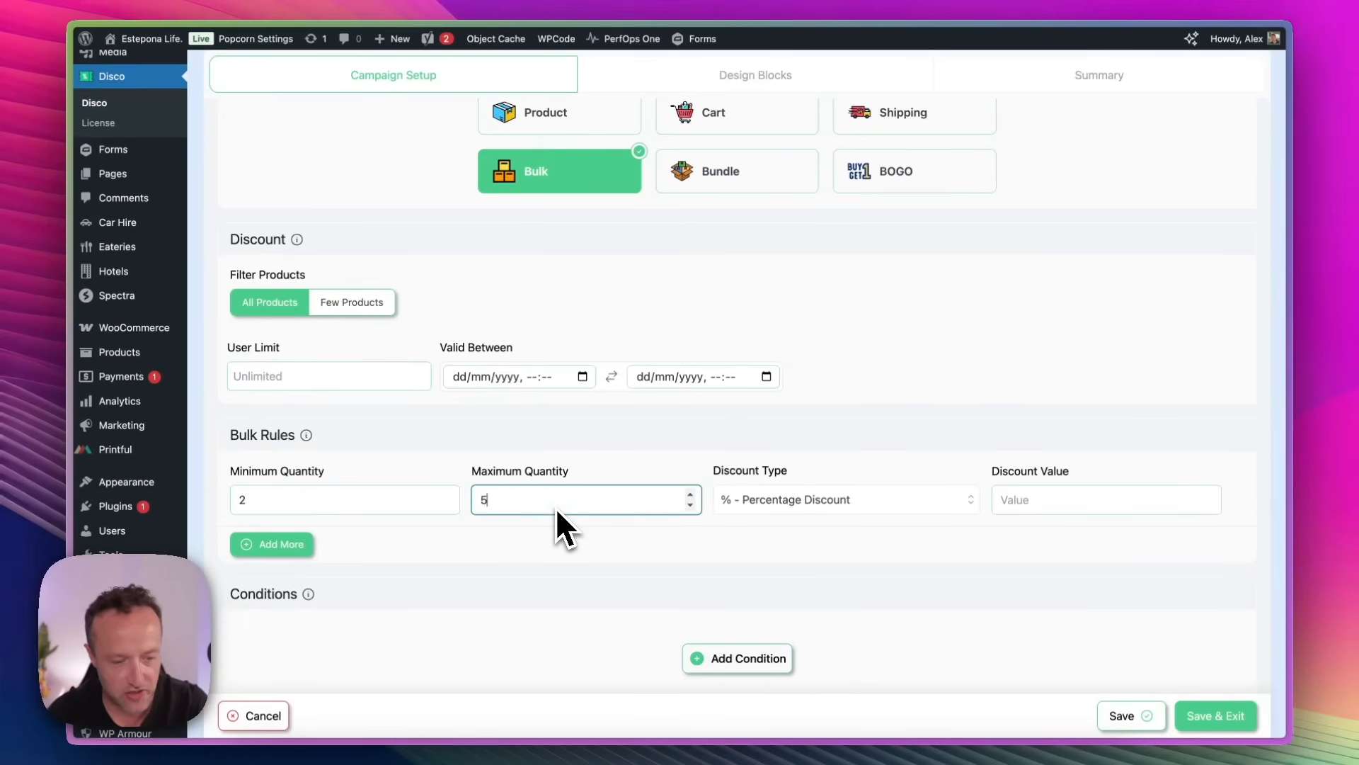
{"action": "left_click", "coordinate": [1035, 495]}
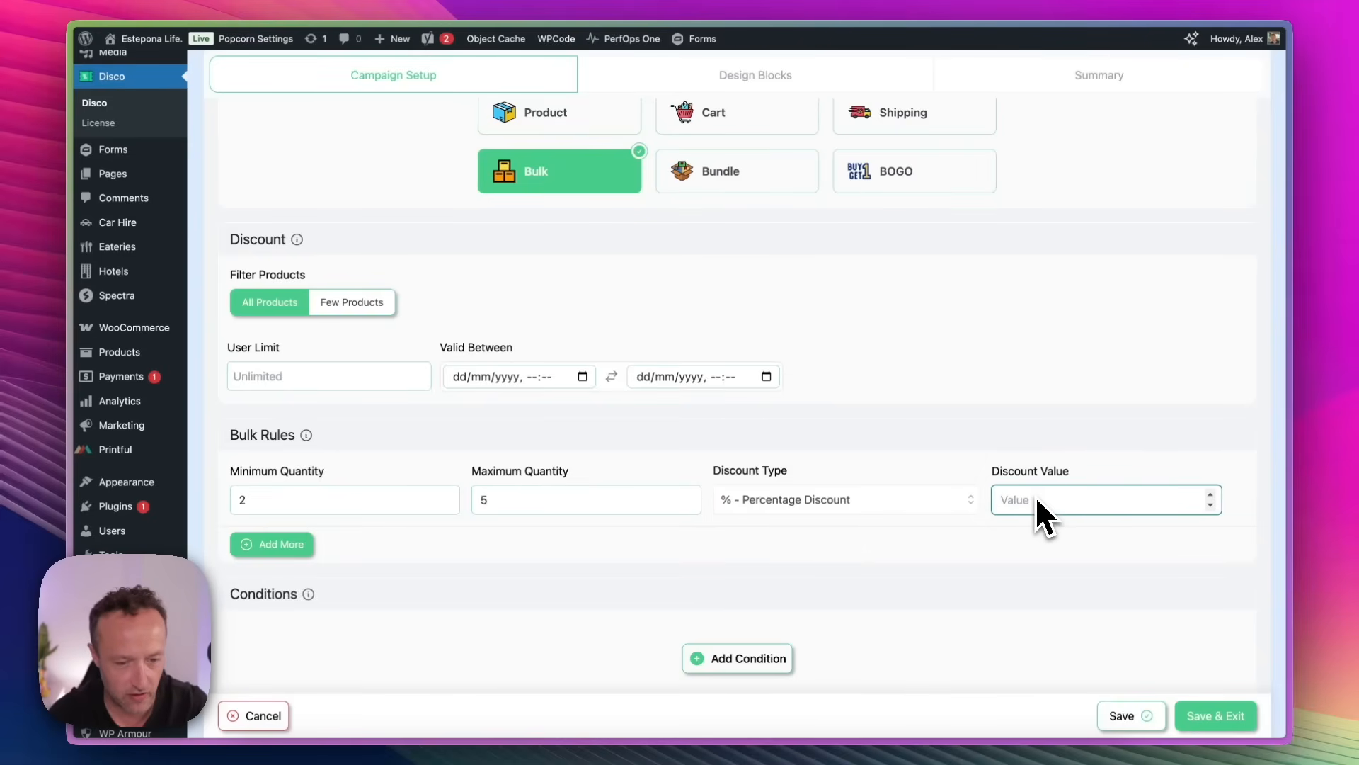
{"action": "type", "text": "10"}
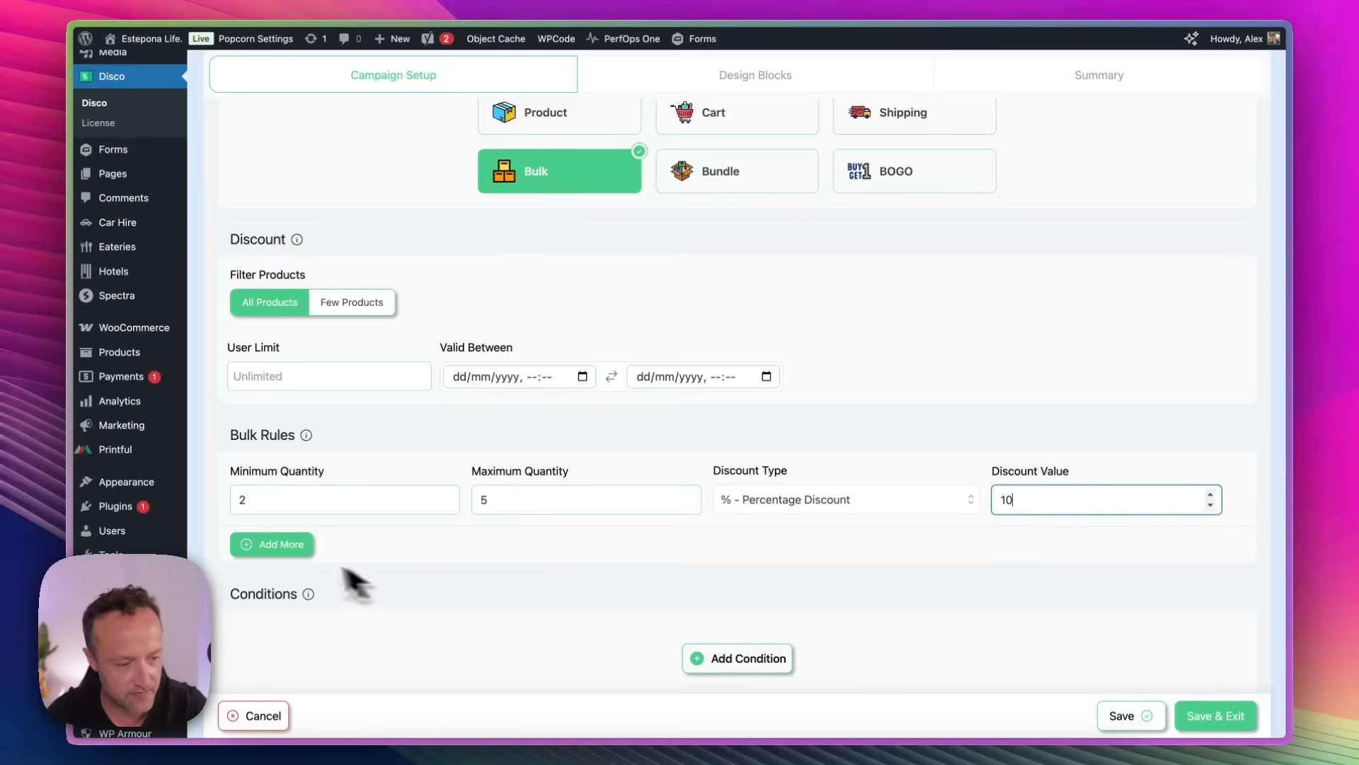
Step: Add a second tier of 6 or more items at 20% off and save the campaign
{"action": "left_click", "coordinate": [289, 546]}
{"action": "left_click", "coordinate": [311, 567]}
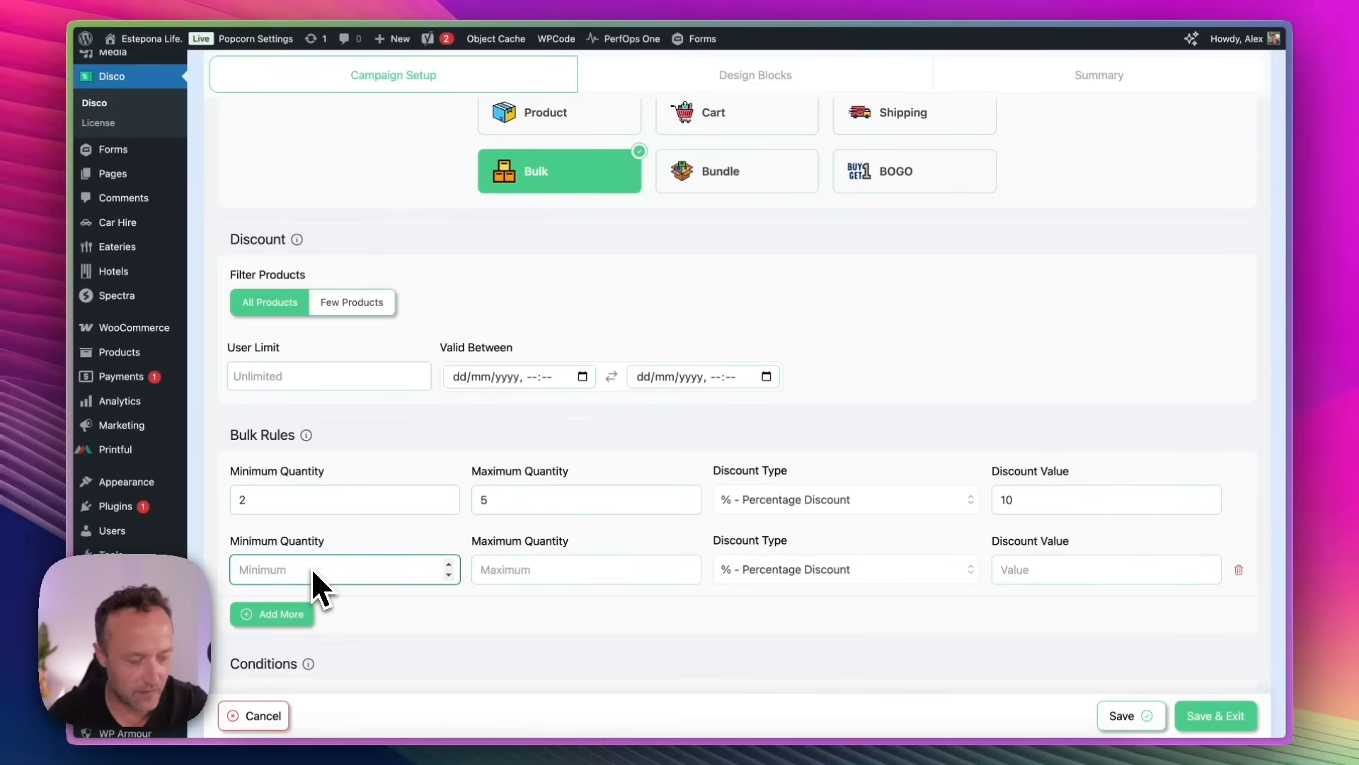
{"action": "type", "text": "6"}
{"action": "left_click", "coordinate": [532, 569]}
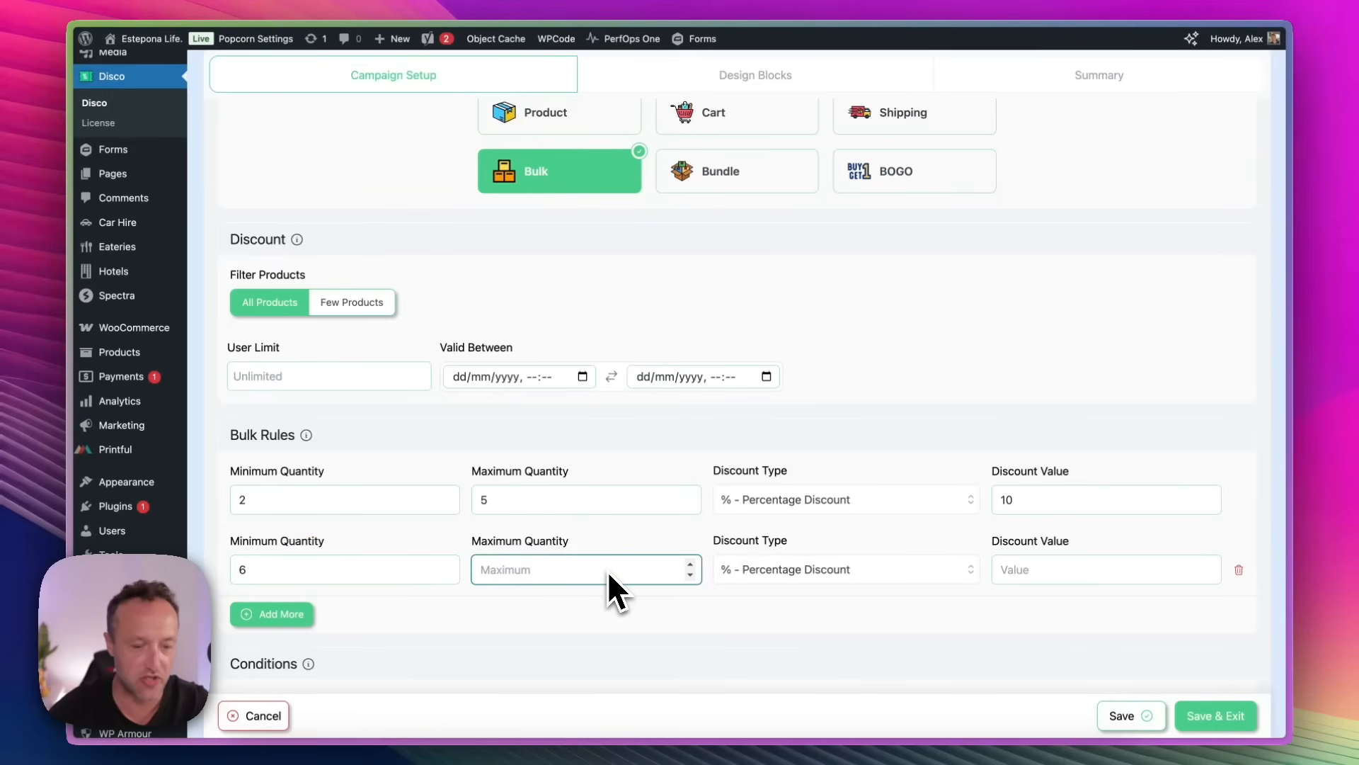
{"action": "left_click", "coordinate": [1020, 571]}
{"action": "type", "text": "20"}
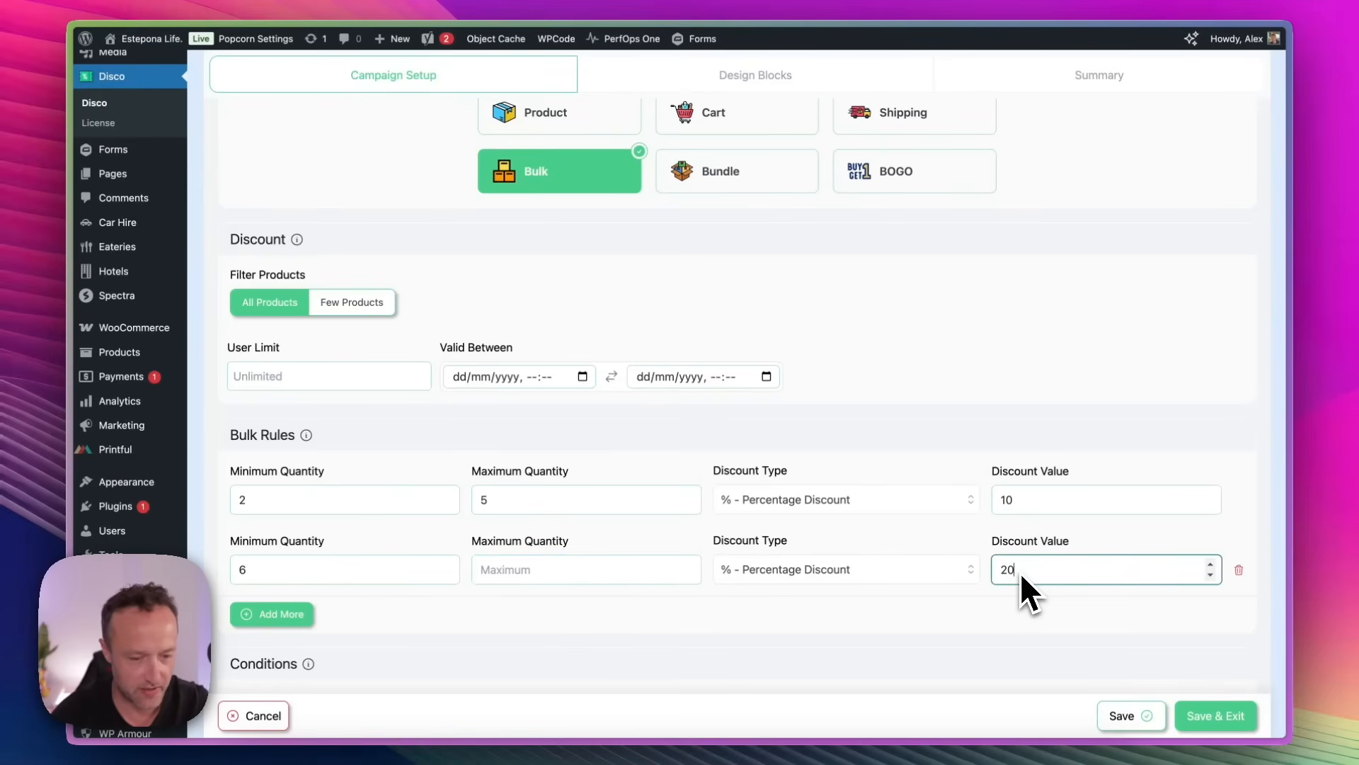
{"action": "scroll", "coordinate": [677, 558], "scroll_direction": "down", "scroll_amount": 1}
{"action": "scroll", "coordinate": [677, 558], "scroll_direction": "up", "scroll_amount": 1}
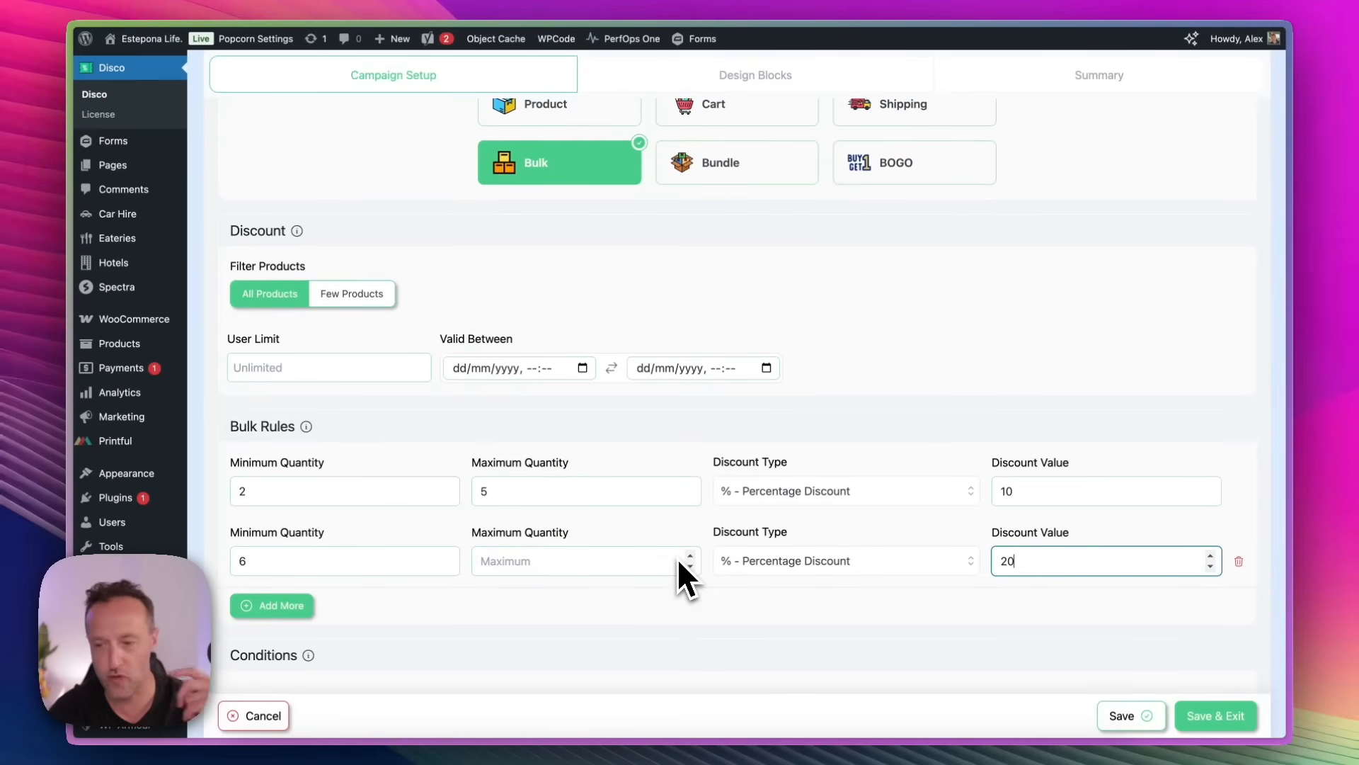
{"action": "scroll", "coordinate": [685, 570], "scroll_direction": "down", "scroll_amount": 2}
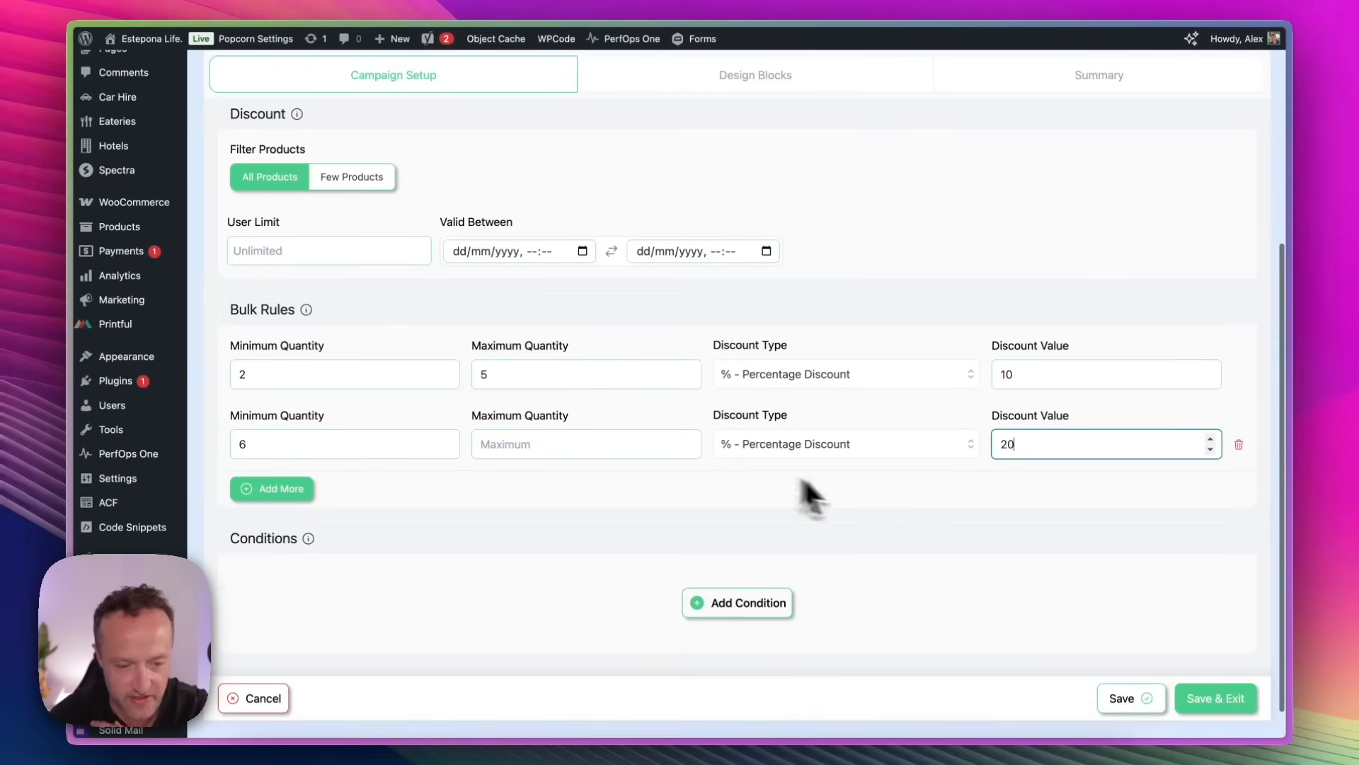
{"action": "left_click", "coordinate": [1210, 722]}
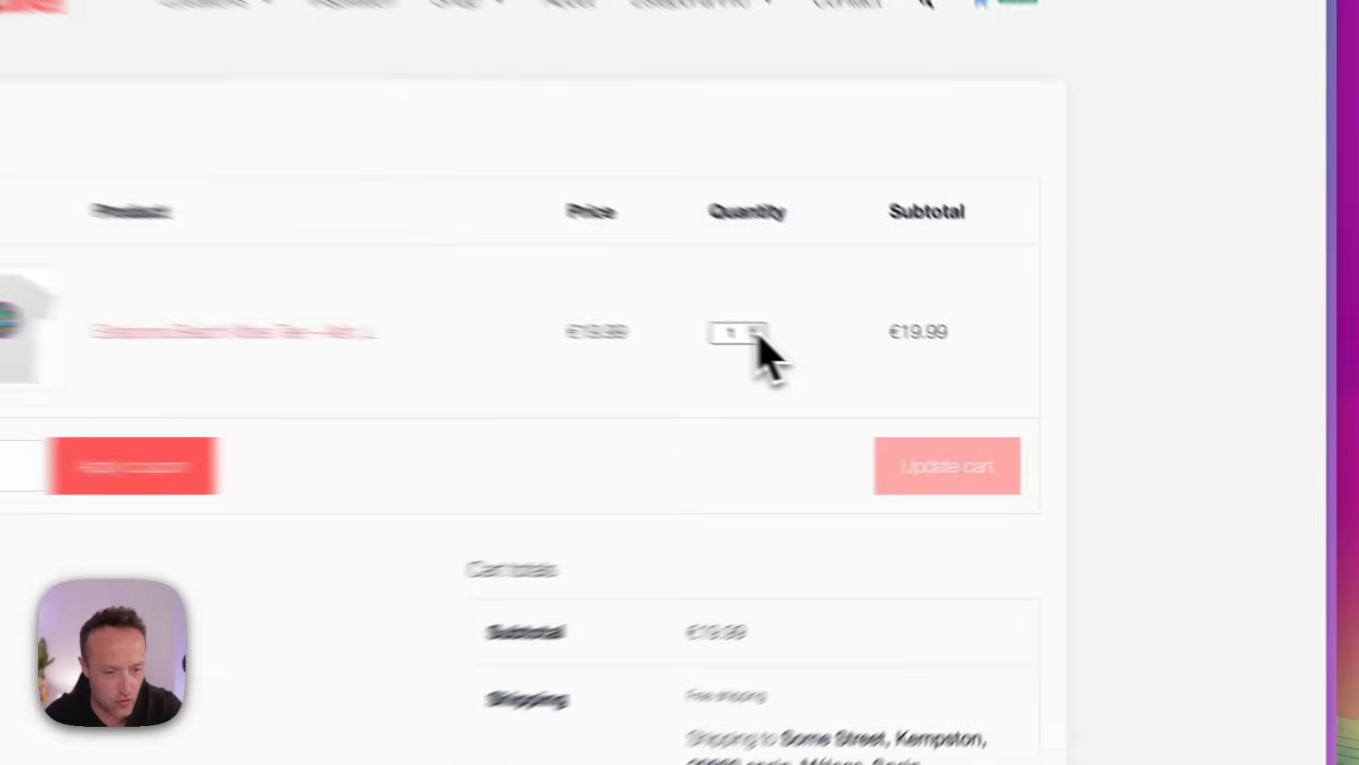
Step: Step the Beach Vibes Tee quantity to 2, 5 and 6, updating the cart each time
{"action": "left_click", "coordinate": [895, 363]}
{"action": "left_click", "coordinate": [852, 479]}
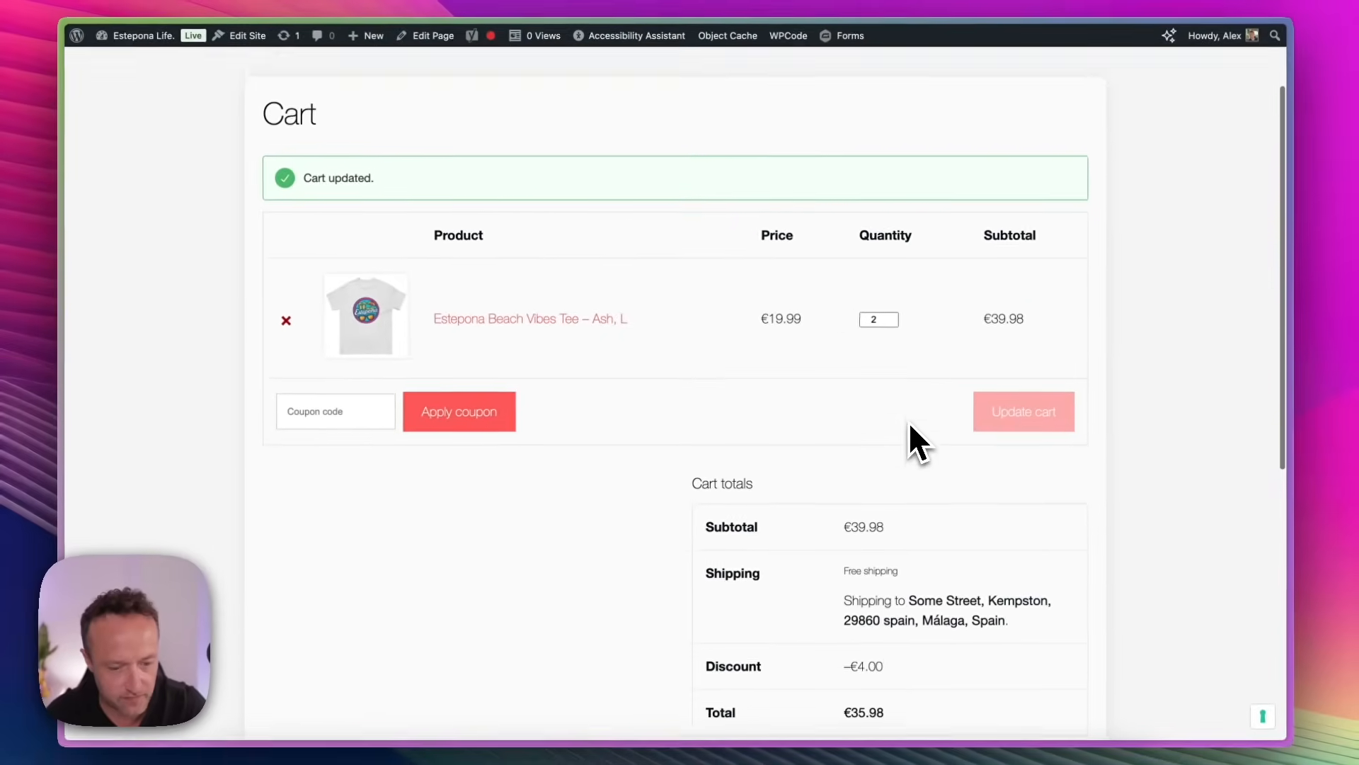
{"action": "left_click", "coordinate": [894, 257]}
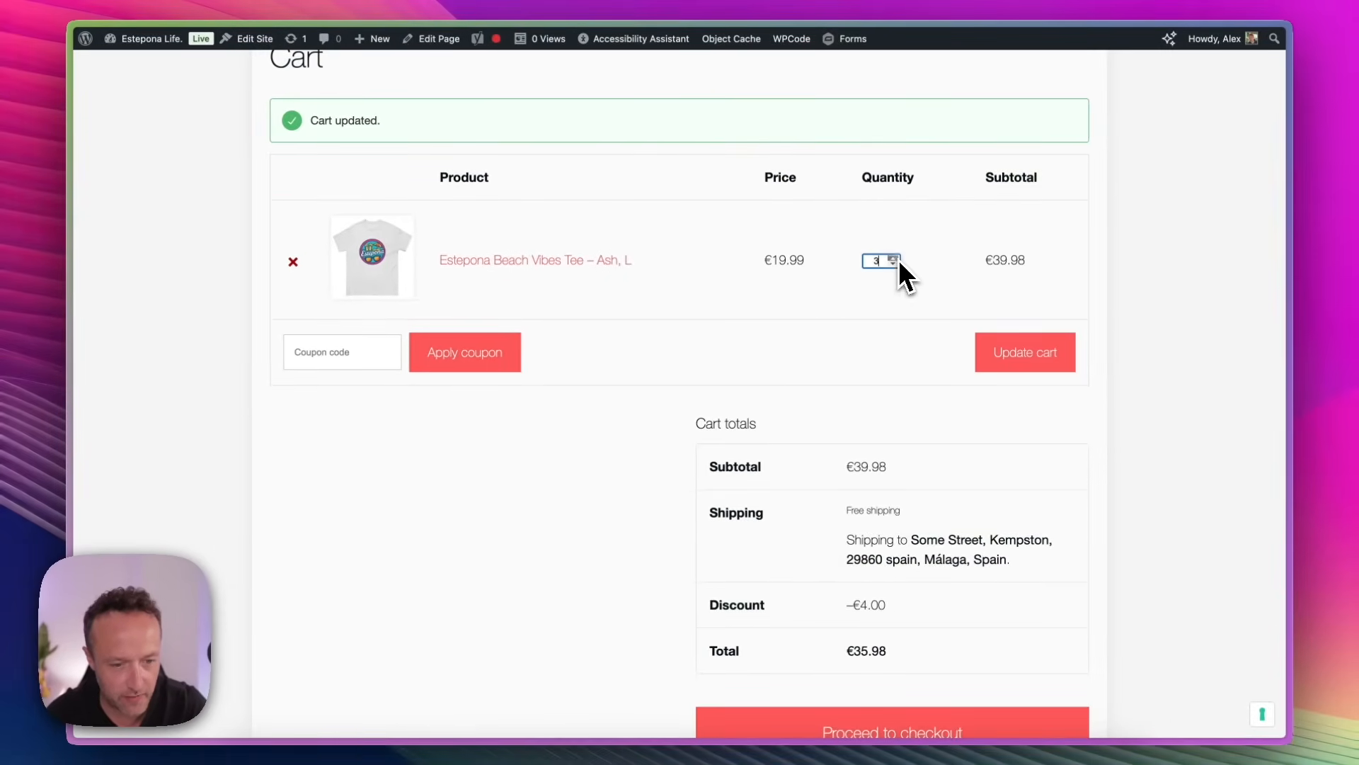
{"action": "left_click", "coordinate": [897, 258]}
{"action": "left_click", "coordinate": [1040, 353]}
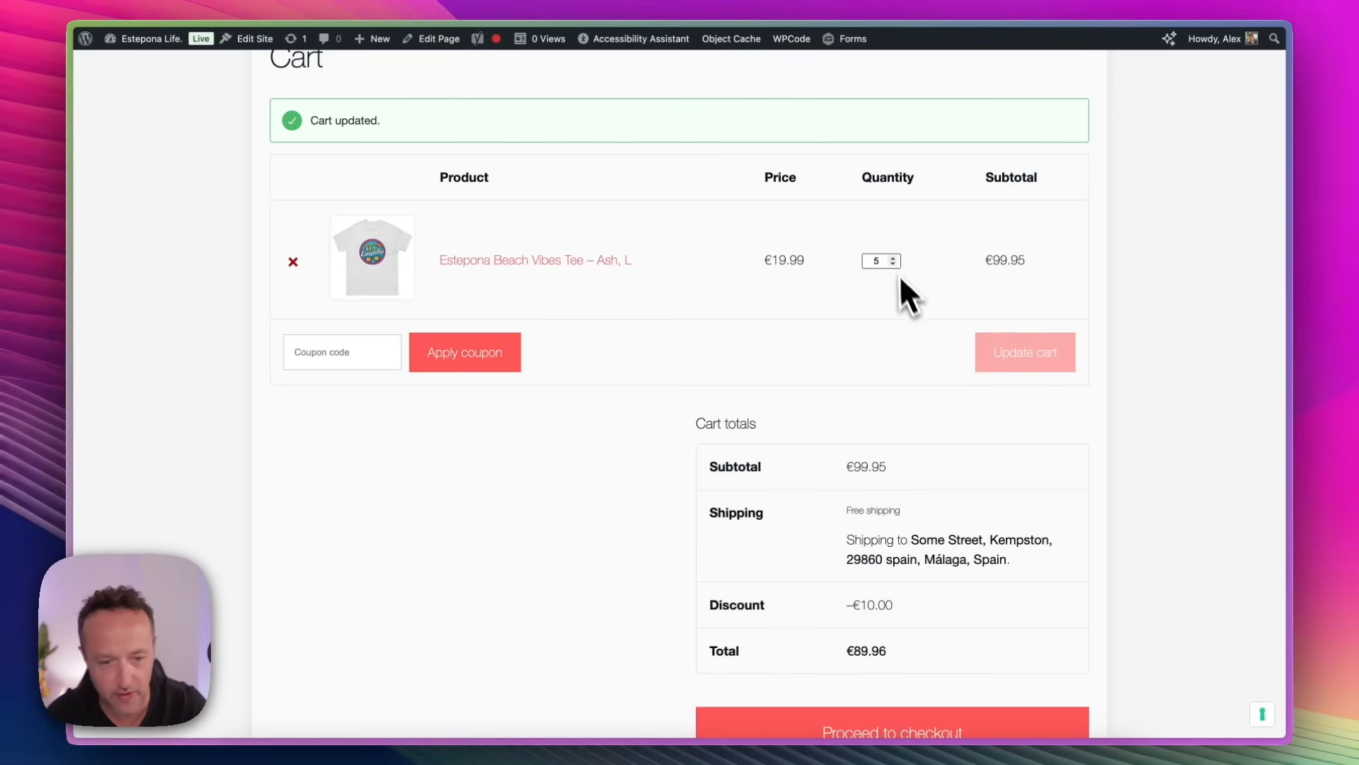
{"action": "left_click", "coordinate": [893, 258]}
{"action": "left_click", "coordinate": [1010, 351]}
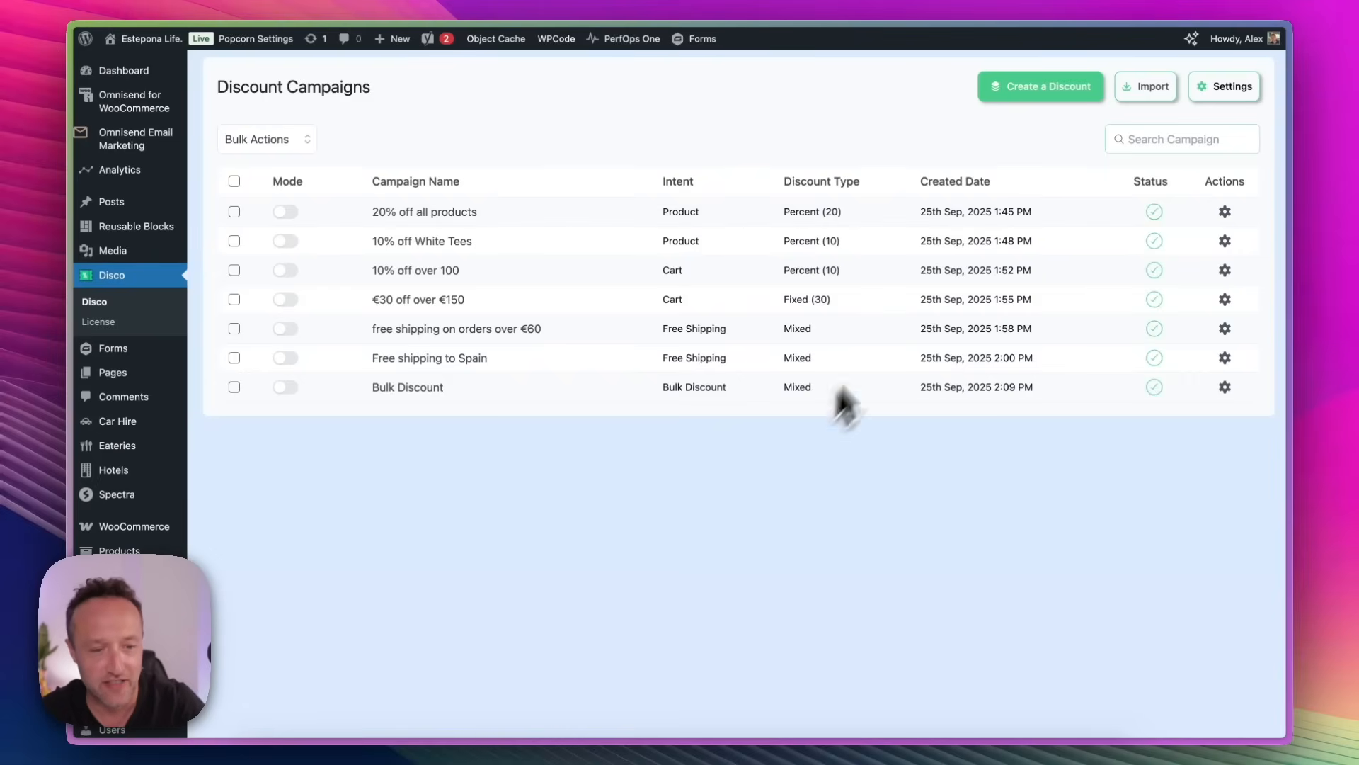
Step: Start a new campaign named 'Buy one get one free' and make it a BOGO offer
{"action": "left_click", "coordinate": [1032, 88]}
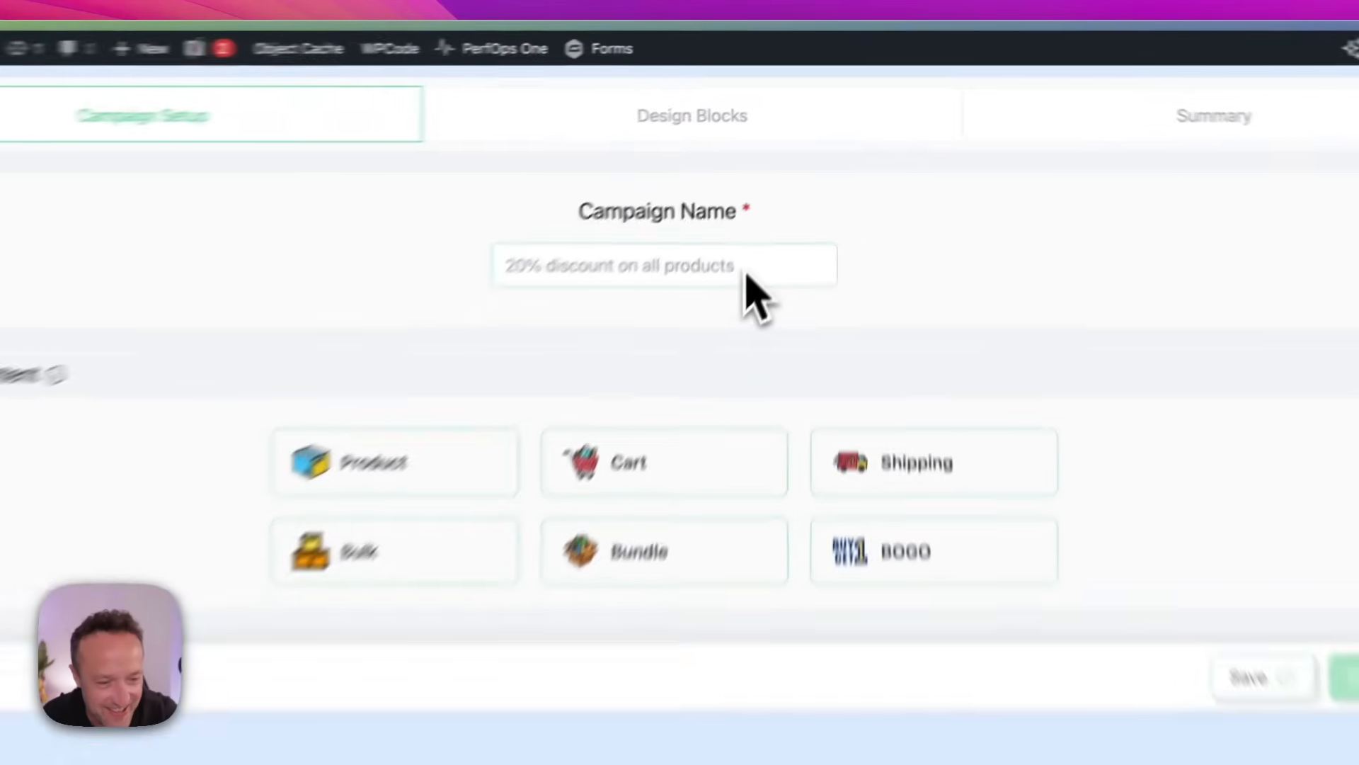
{"action": "left_click", "coordinate": [789, 187]}
{"action": "type", "text": "Buy one"}
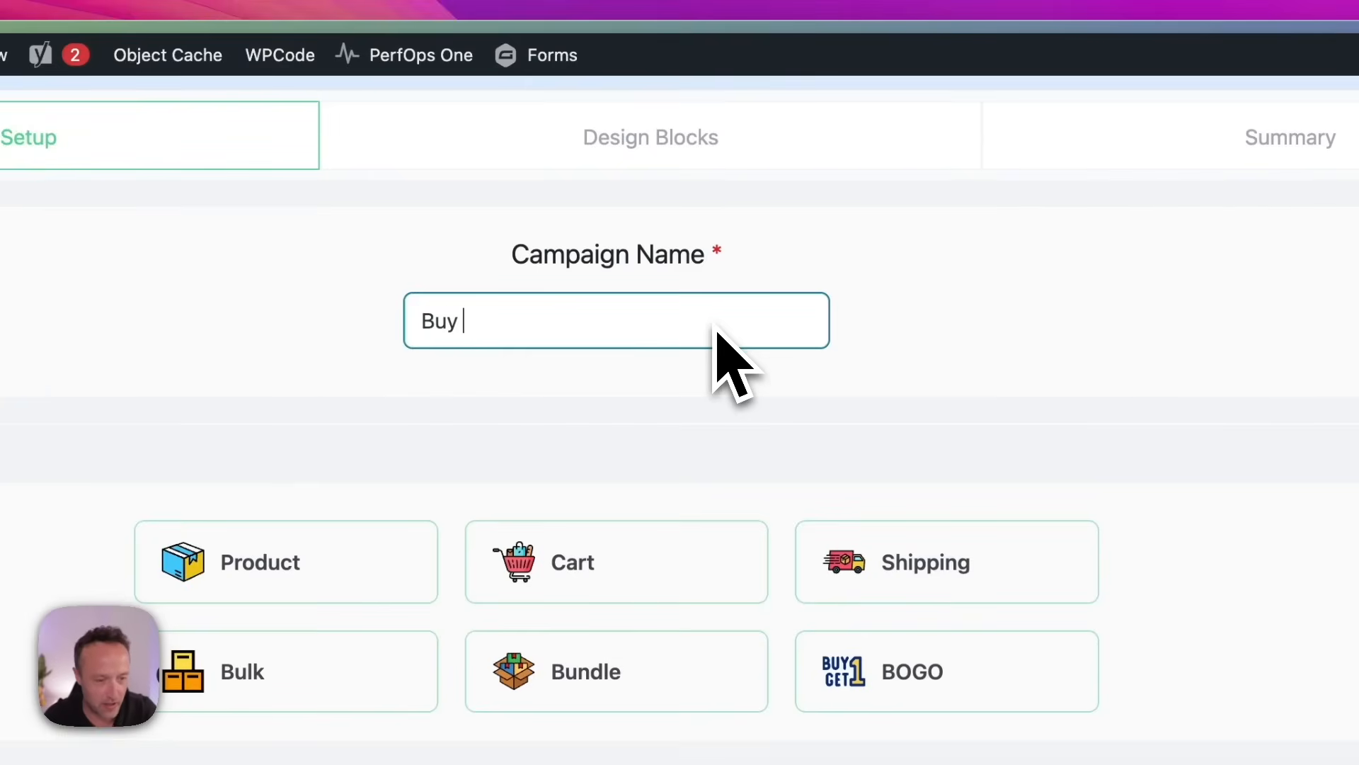
{"action": "type", "text": " get one free"}
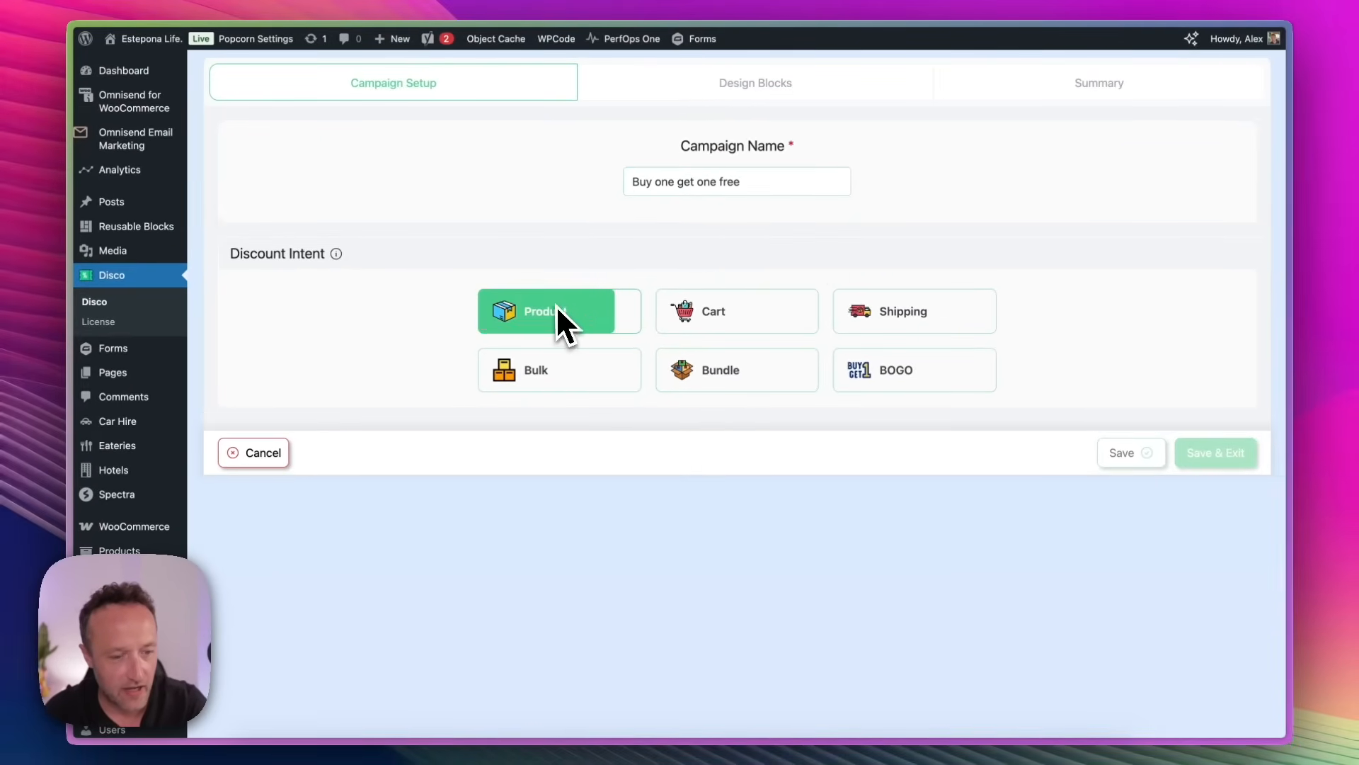
{"action": "left_click", "coordinate": [905, 371]}
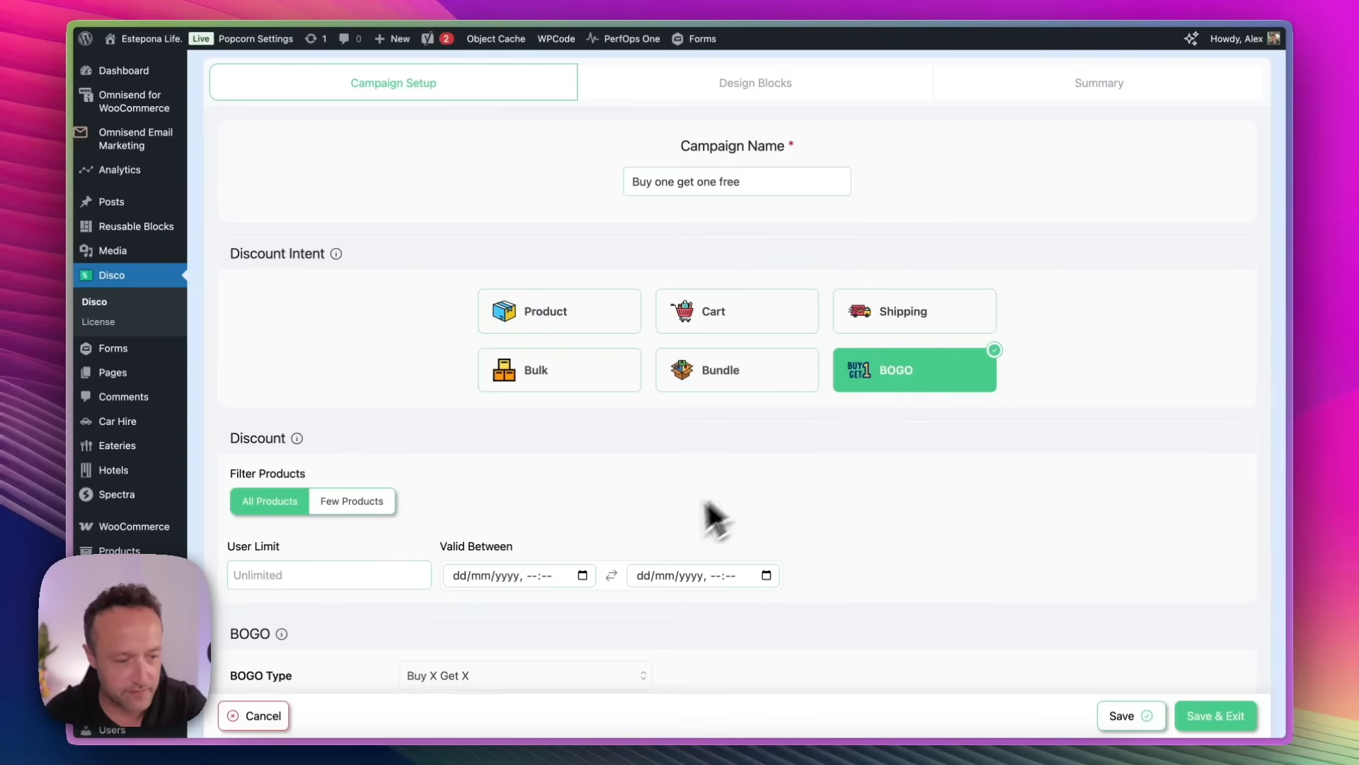
{"action": "scroll", "coordinate": [708, 524], "scroll_direction": "down", "scroll_amount": 3}
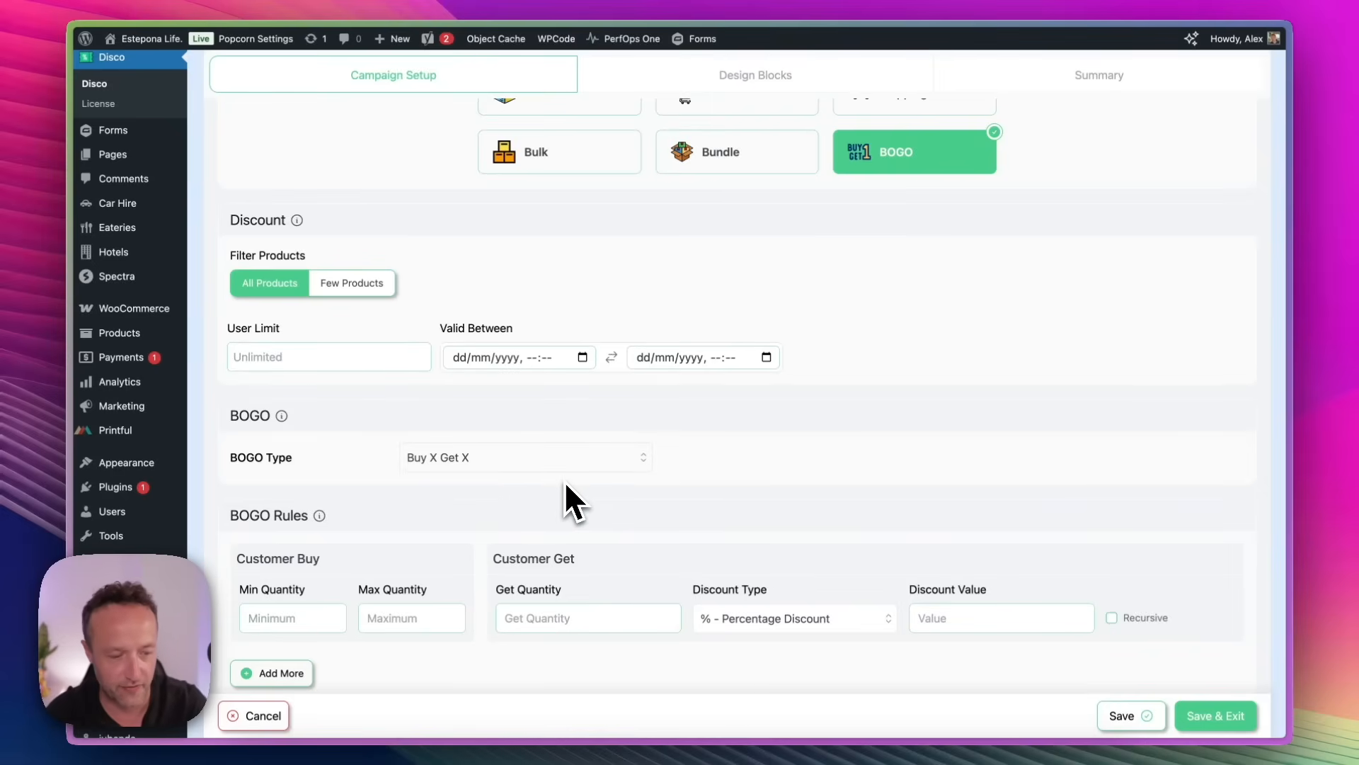
{"action": "scroll", "coordinate": [564, 482], "scroll_direction": "down", "scroll_amount": 3}
Step: Set minimum quantity 1 and get quantity 1, with the received item free
{"action": "left_click", "coordinate": [305, 436]}
{"action": "type", "text": "1"}
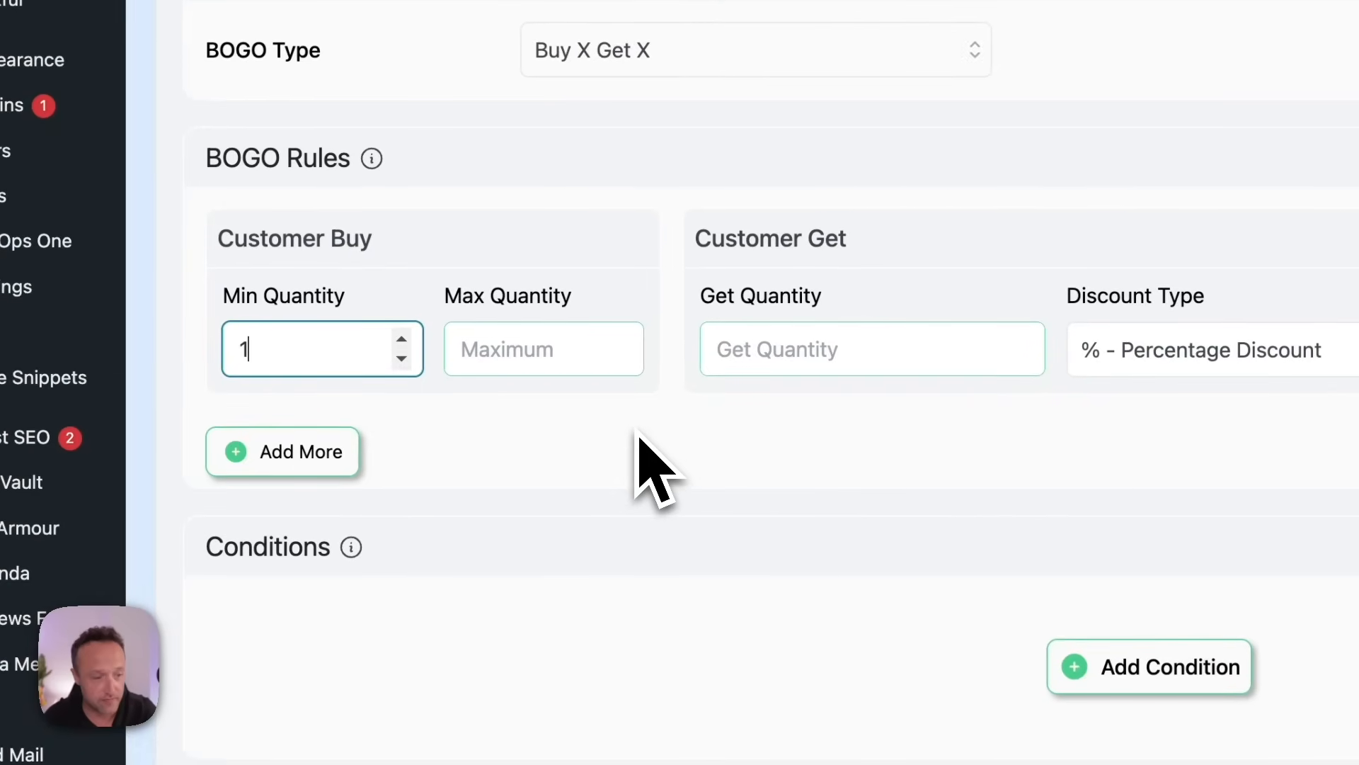
{"action": "left_click", "coordinate": [827, 368]}
{"action": "type", "text": "1"}
{"action": "left_click", "coordinate": [1231, 358]}
{"action": "left_click", "coordinate": [1239, 516]}
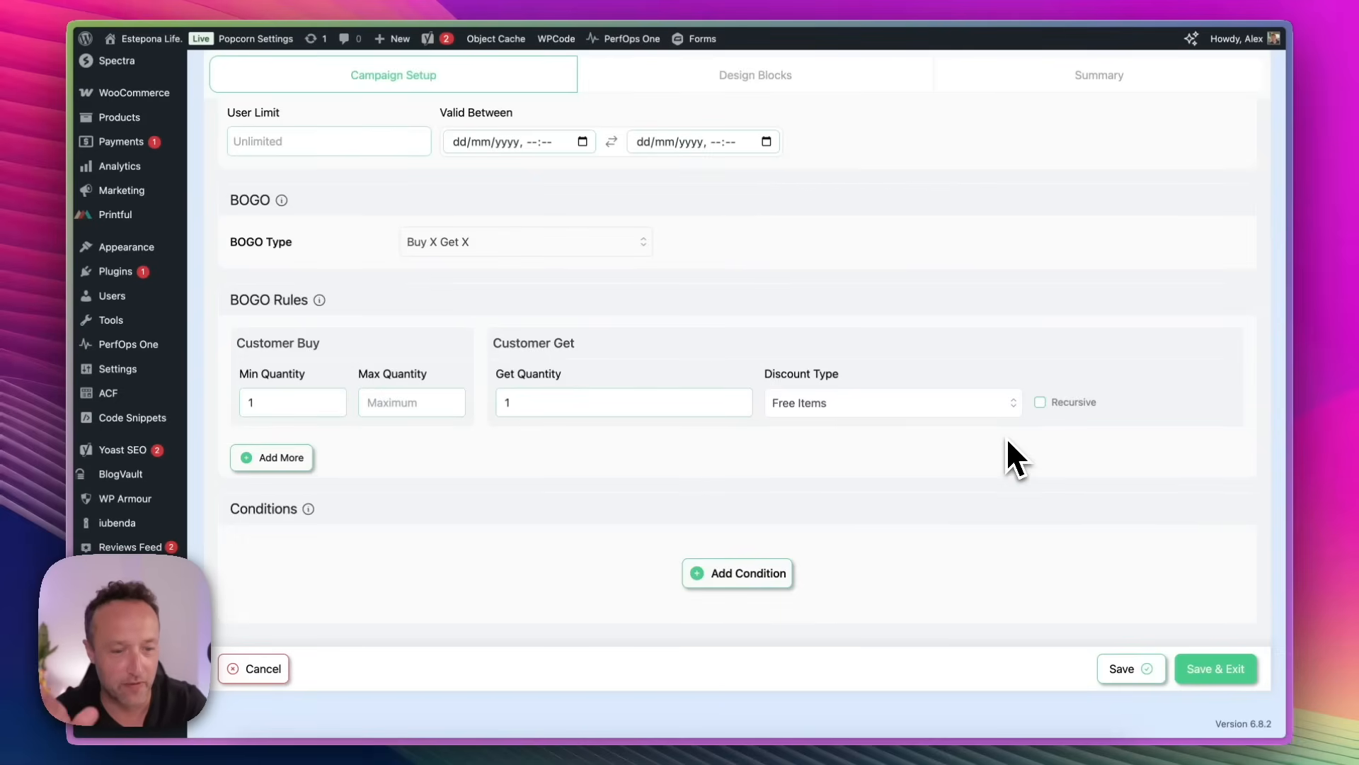
Step: Toggle the repeat option on and back off, then save and exit
{"action": "left_click", "coordinate": [1041, 402]}
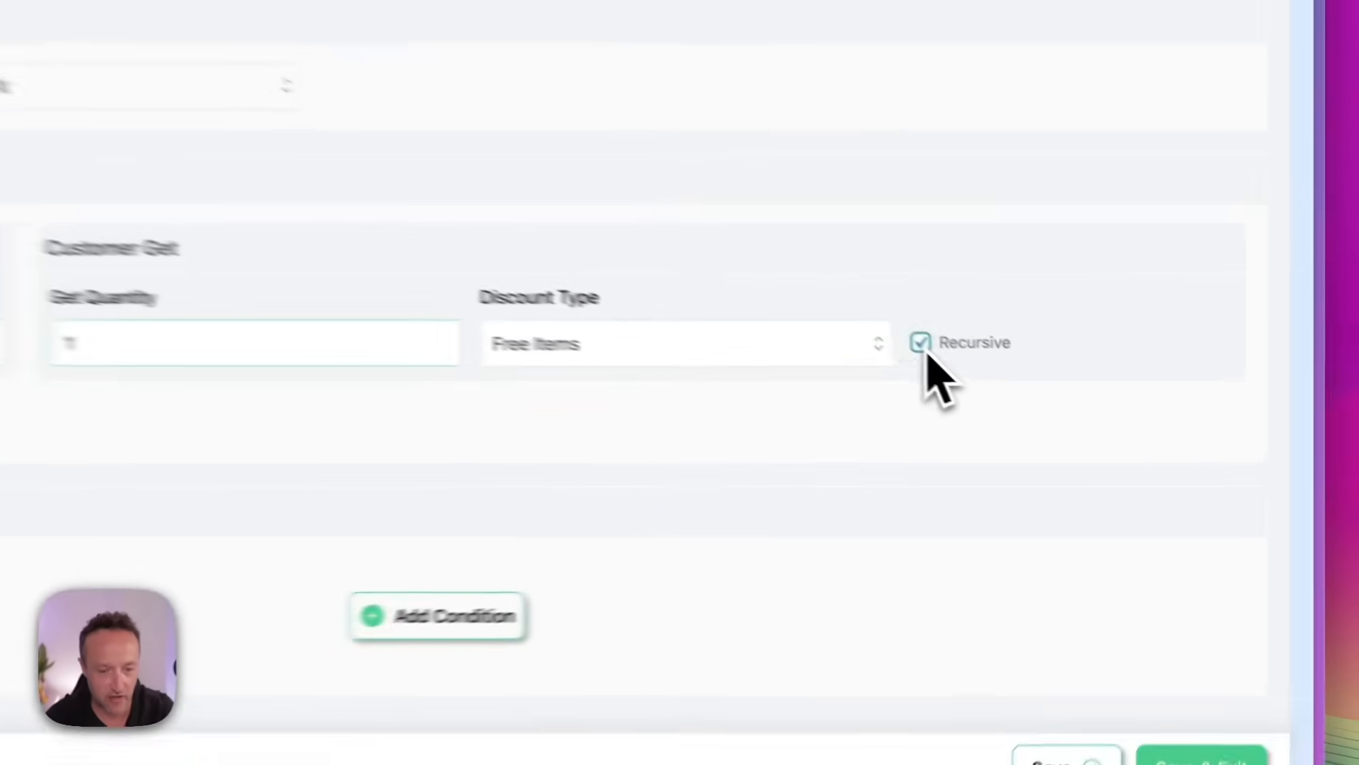
{"action": "left_click", "coordinate": [1040, 403]}
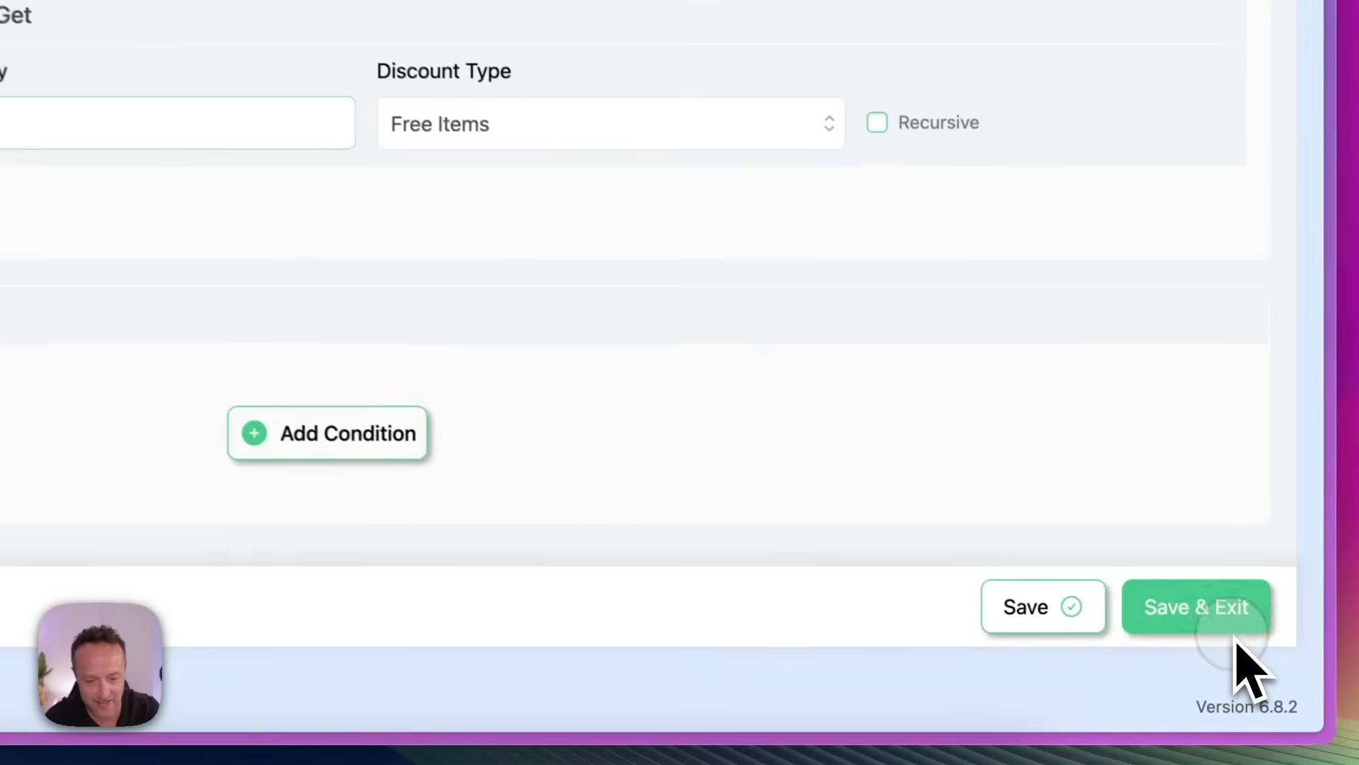
{"action": "left_click", "coordinate": [1212, 606]}
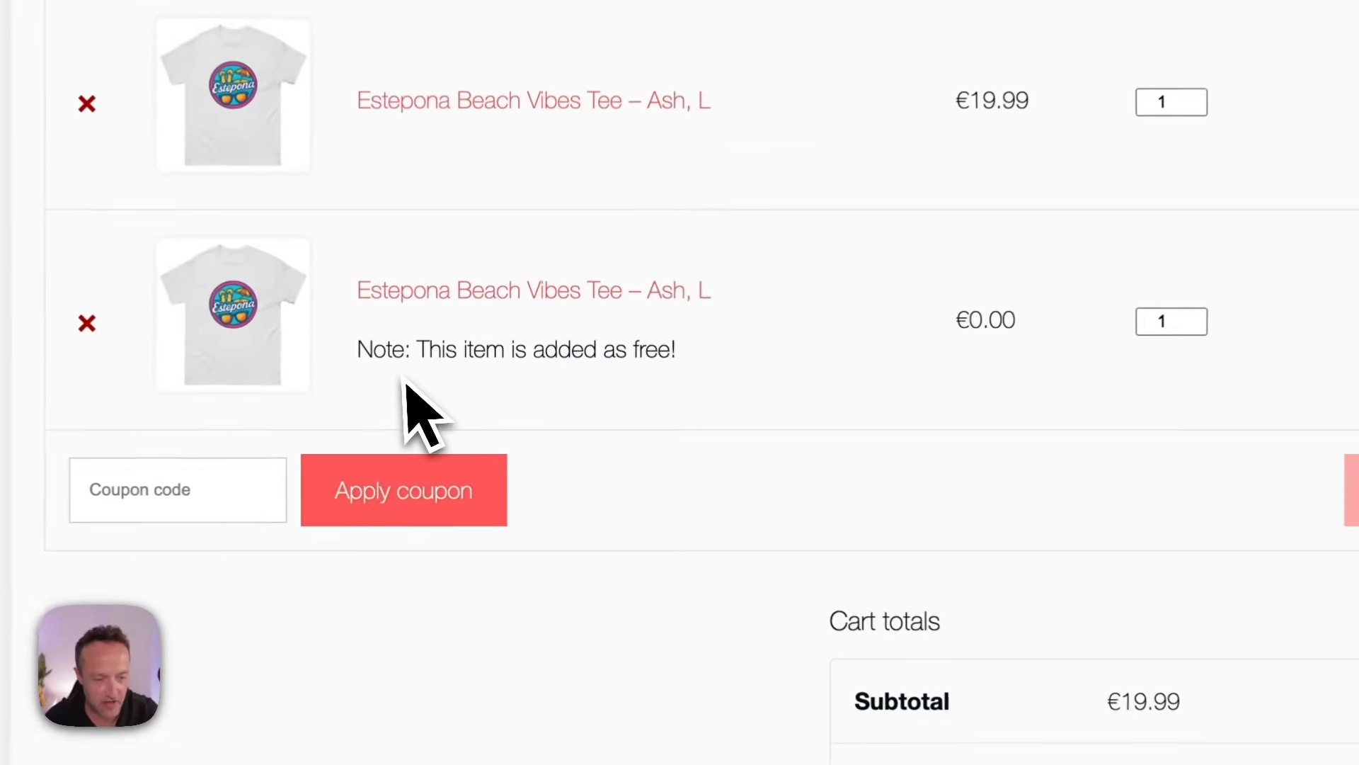
Step: Highlight the 'This item is added as free!' note on the second tee in the cart
{"action": "triple_click", "coordinate": [368, 361]}
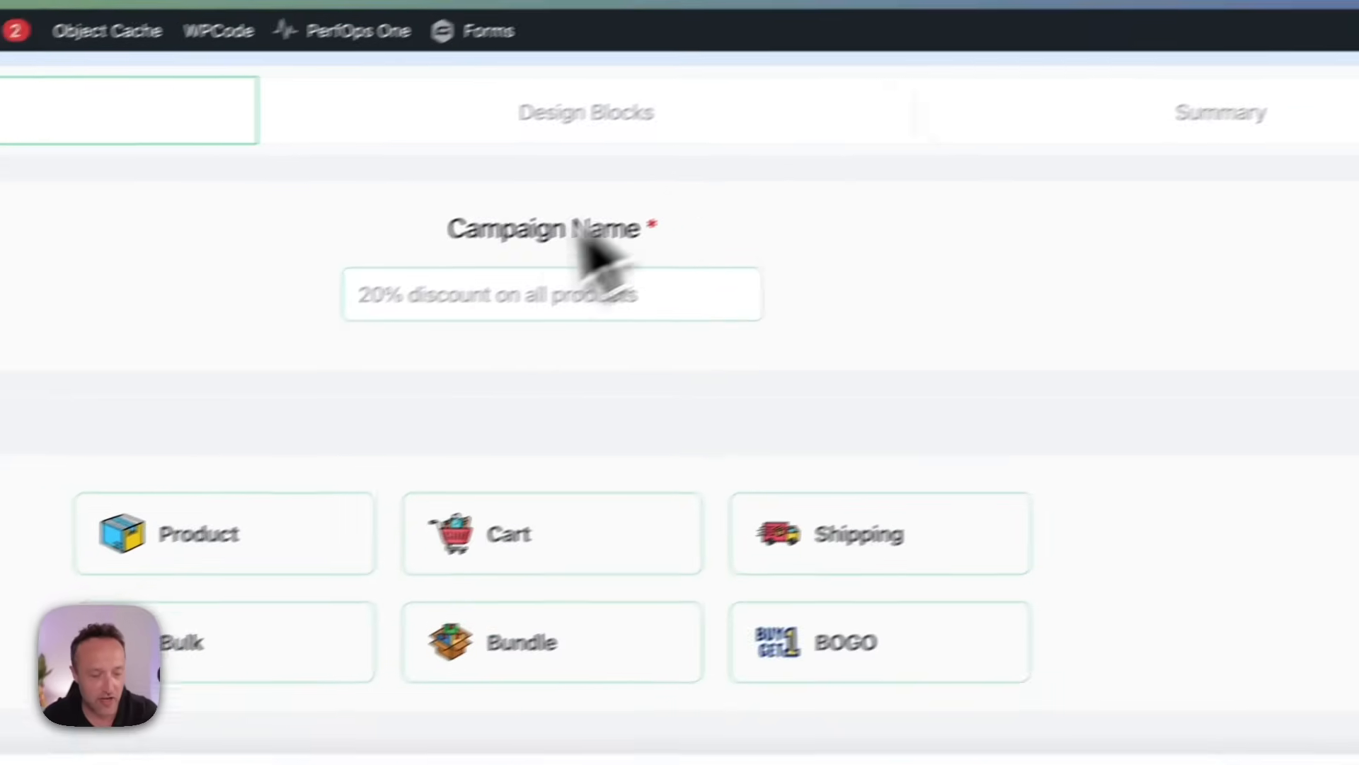
Step: Name the new campaign 'Buy 2 get 1 free' and make it a BOGO campaign
{"action": "left_click", "coordinate": [435, 304]}
{"action": "type", "text": "Buy 2 get 1 free"}
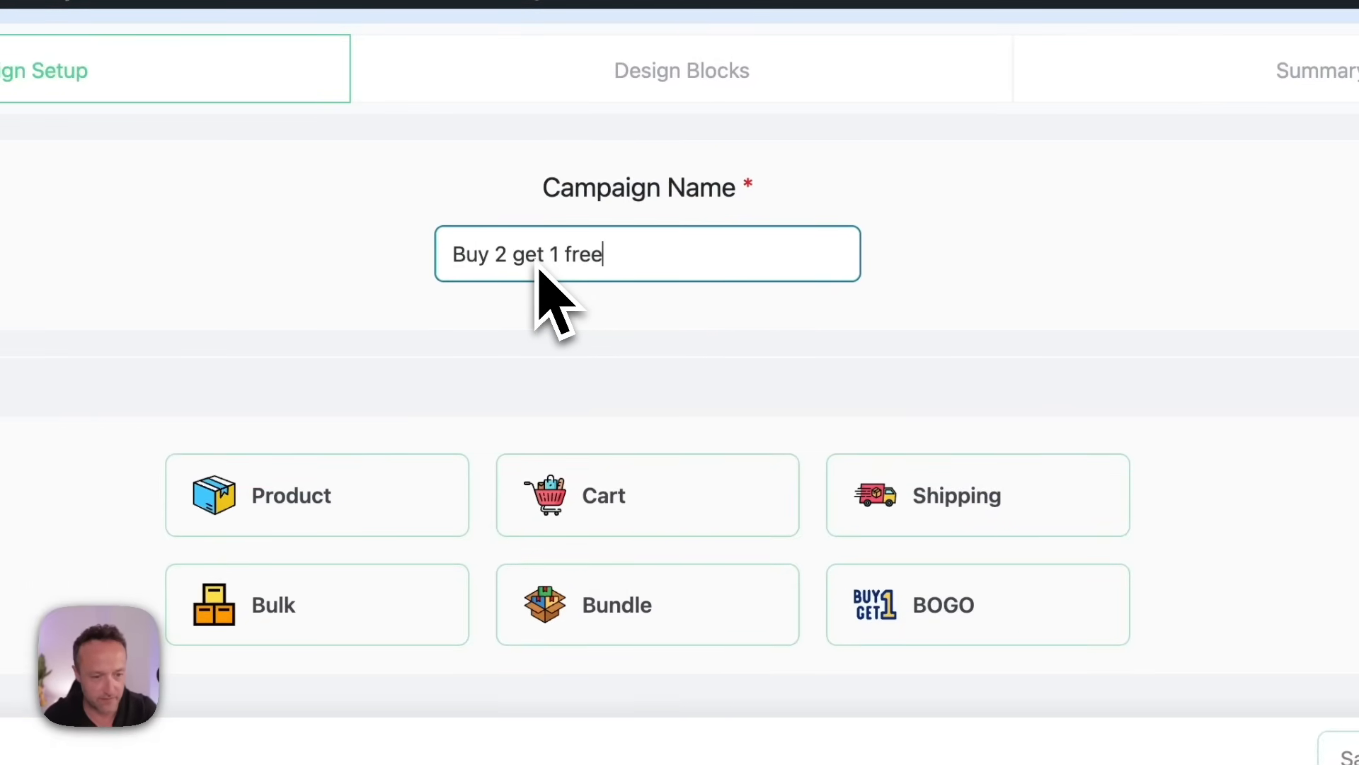
{"action": "left_click", "coordinate": [977, 623]}
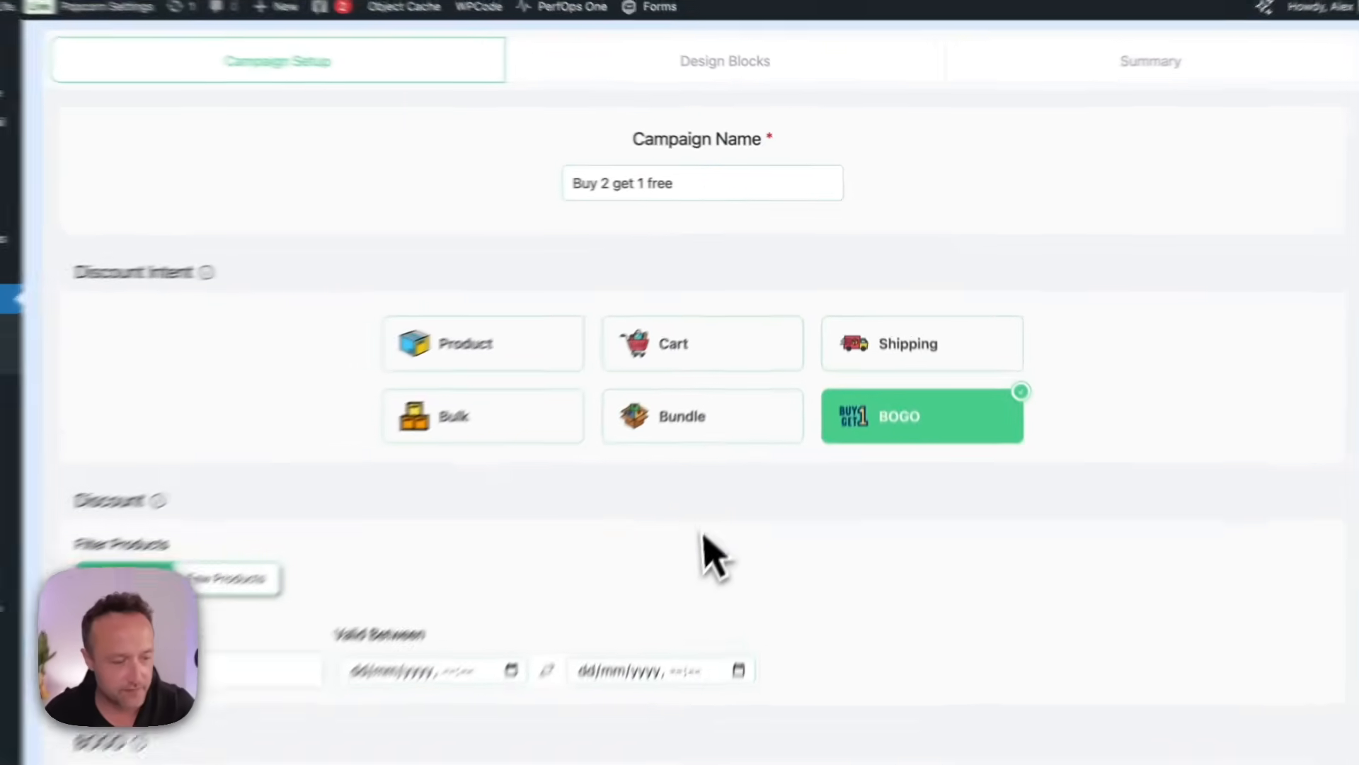
{"action": "scroll", "coordinate": [708, 524], "scroll_direction": "down", "scroll_amount": 3}
{"action": "scroll", "coordinate": [713, 494], "scroll_direction": "up", "scroll_amount": 1}
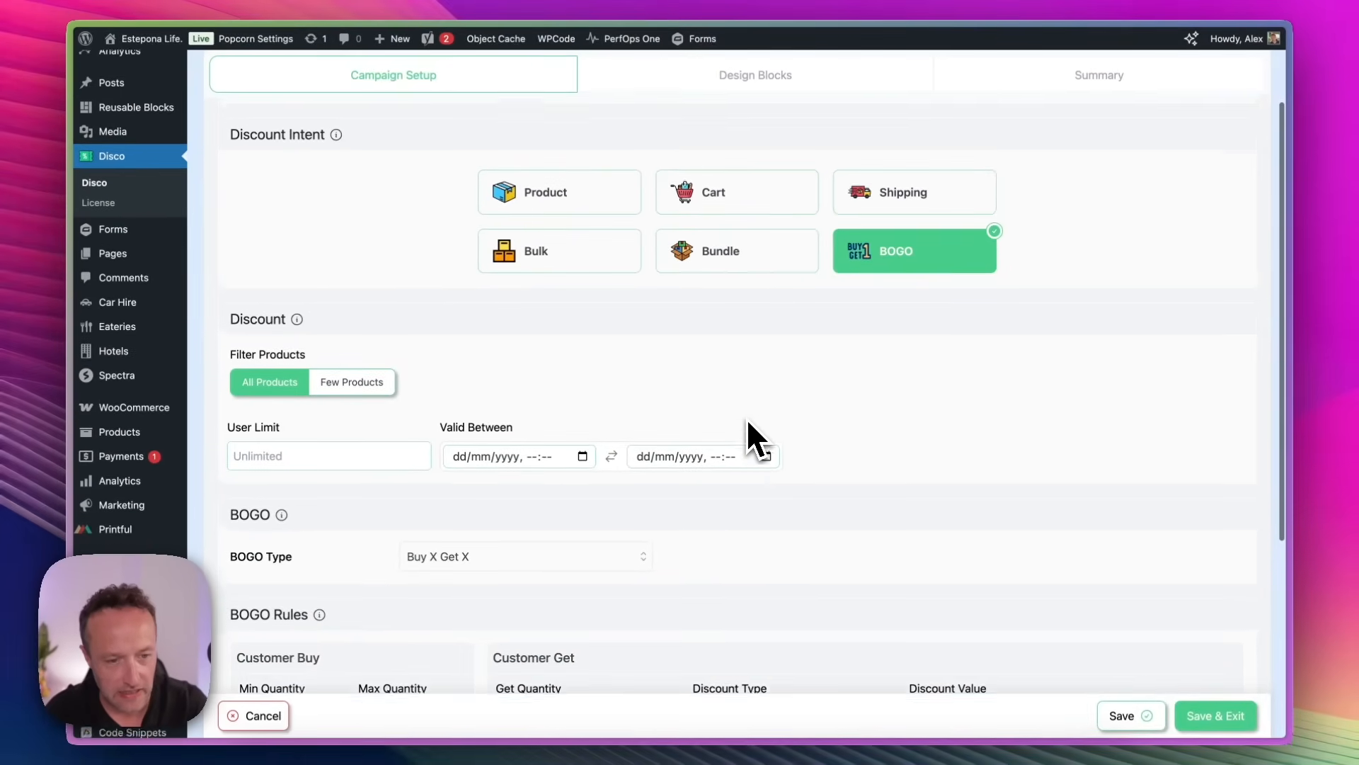
{"action": "scroll", "coordinate": [748, 423], "scroll_direction": "up", "scroll_amount": 3}
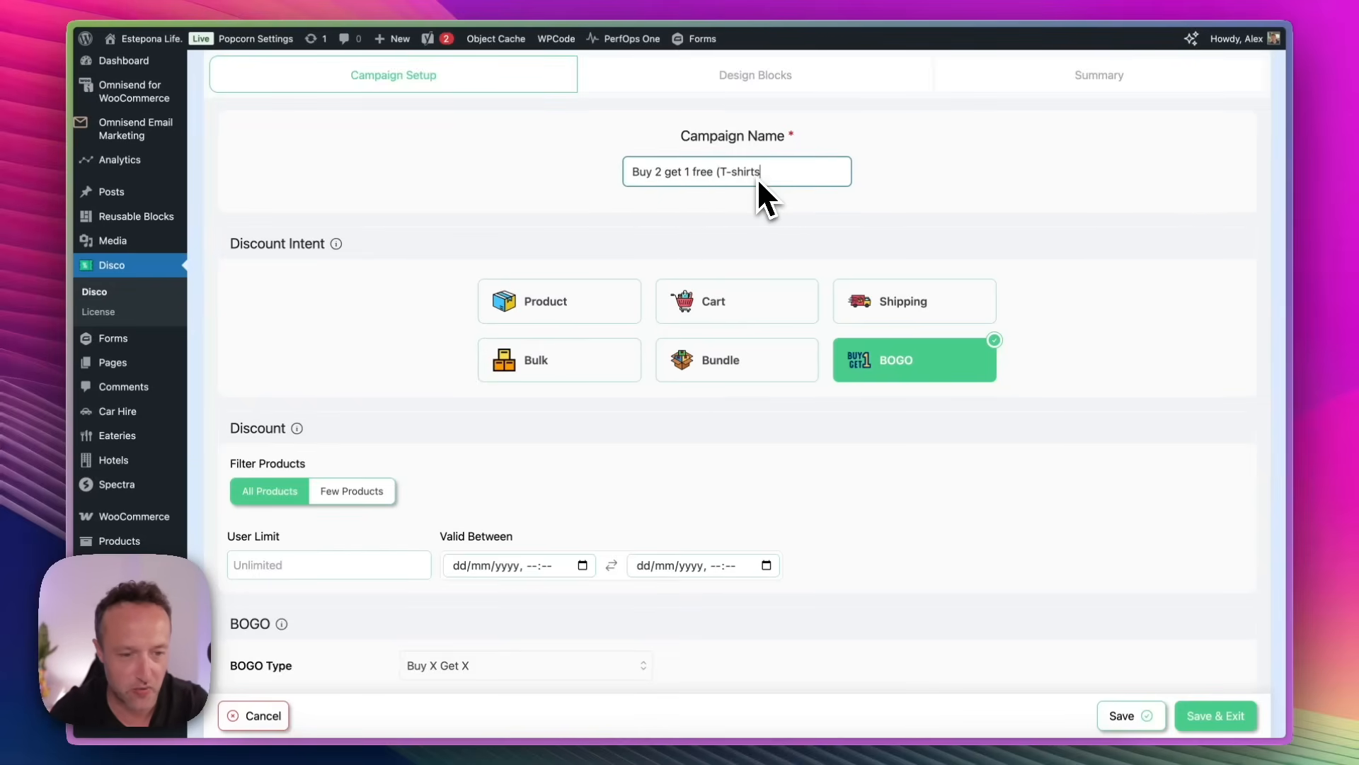
{"action": "left_click", "coordinate": [913, 189]}
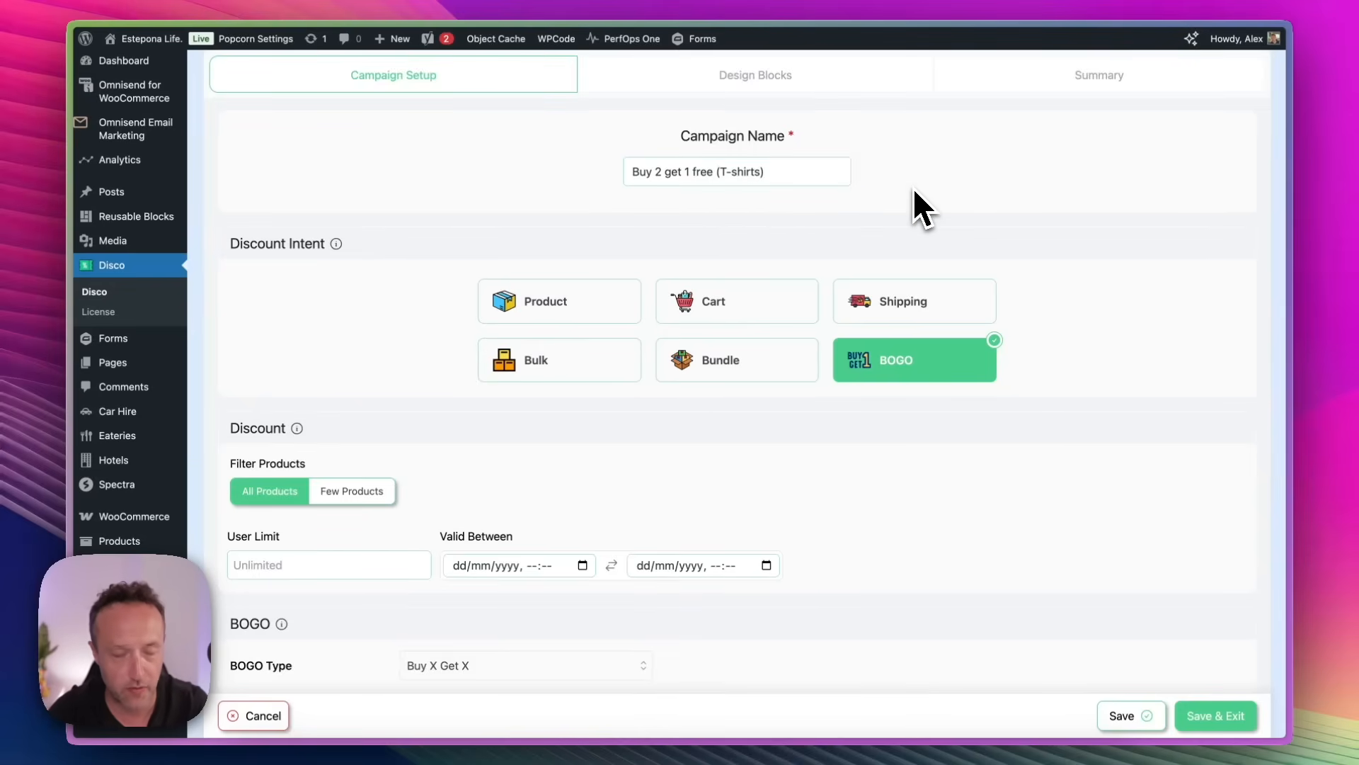
{"action": "scroll", "coordinate": [912, 189], "scroll_direction": "down", "scroll_amount": 1}
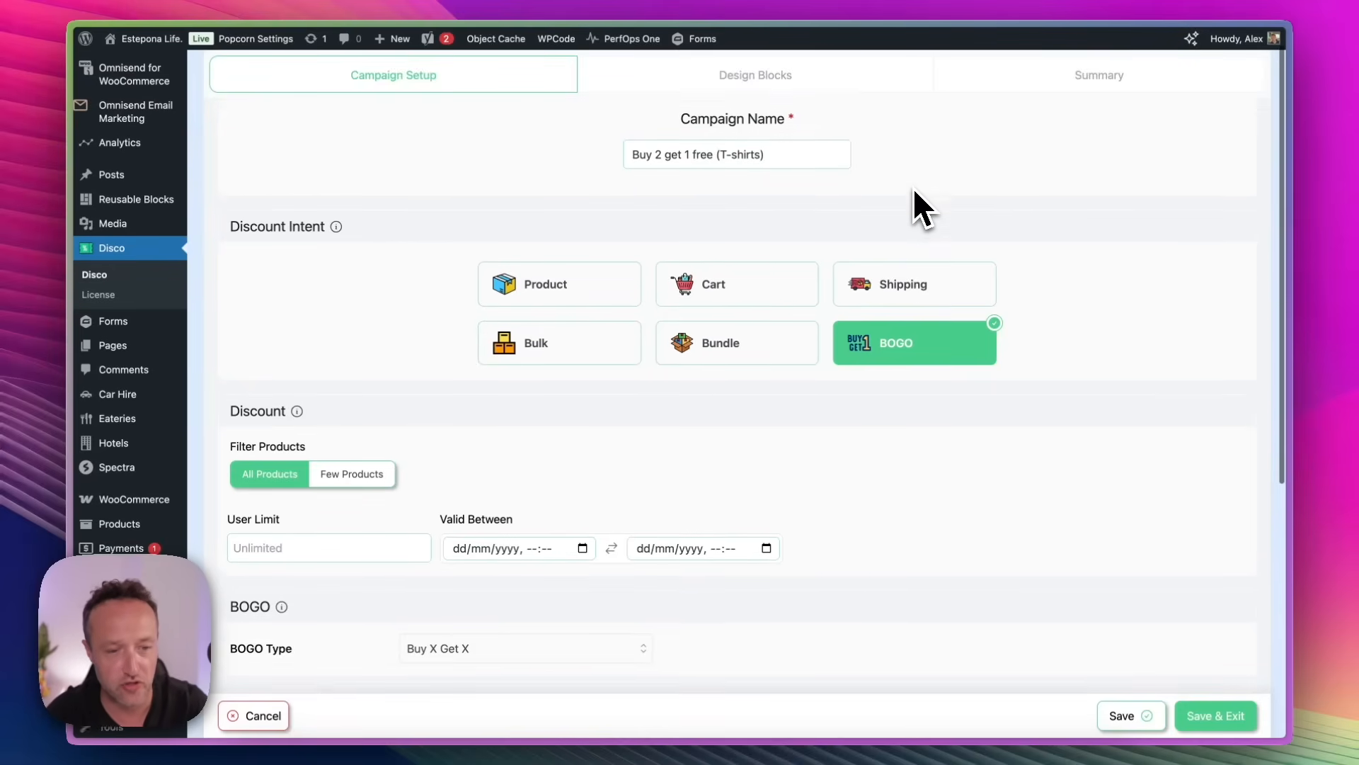
{"action": "scroll", "coordinate": [912, 188], "scroll_direction": "up", "scroll_amount": 2}
{"action": "scroll", "coordinate": [912, 189], "scroll_direction": "down", "scroll_amount": 1}
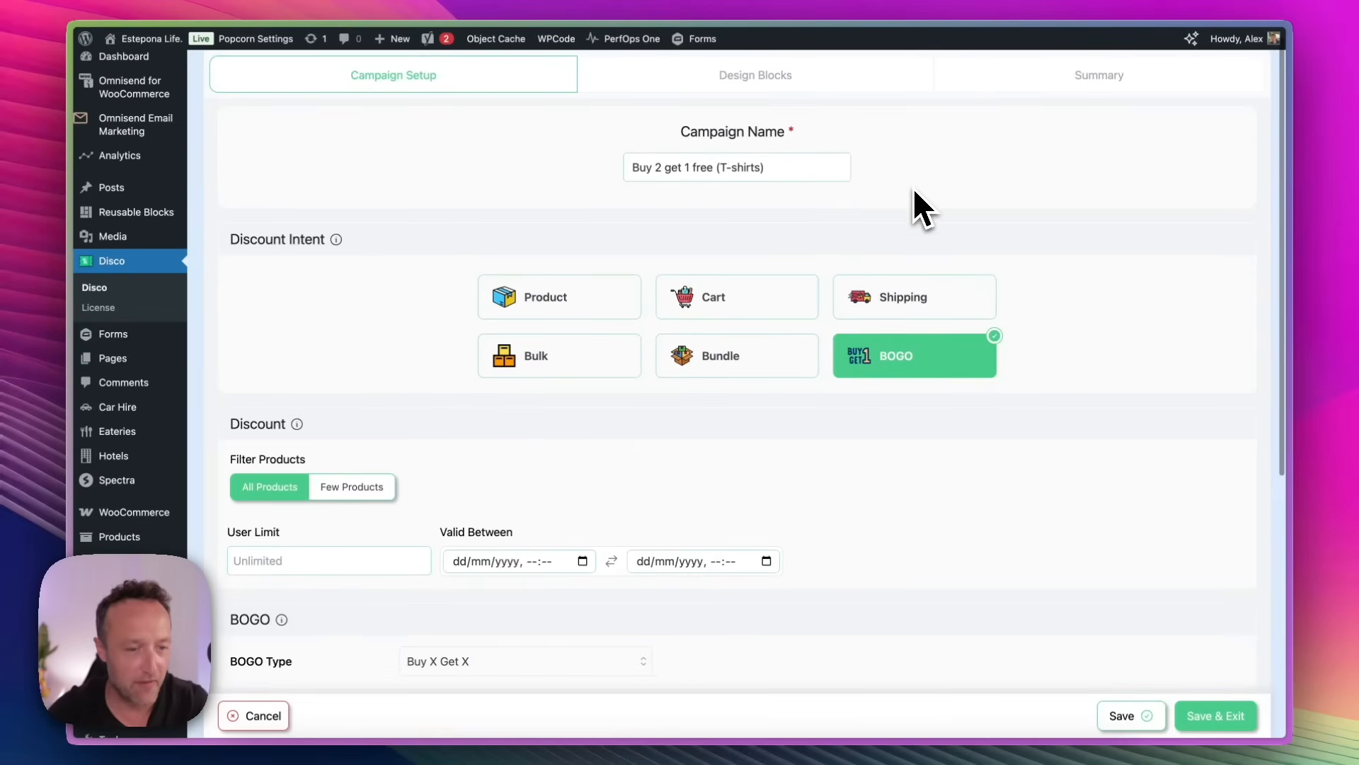
{"action": "scroll", "coordinate": [912, 188], "scroll_direction": "down", "scroll_amount": 5}
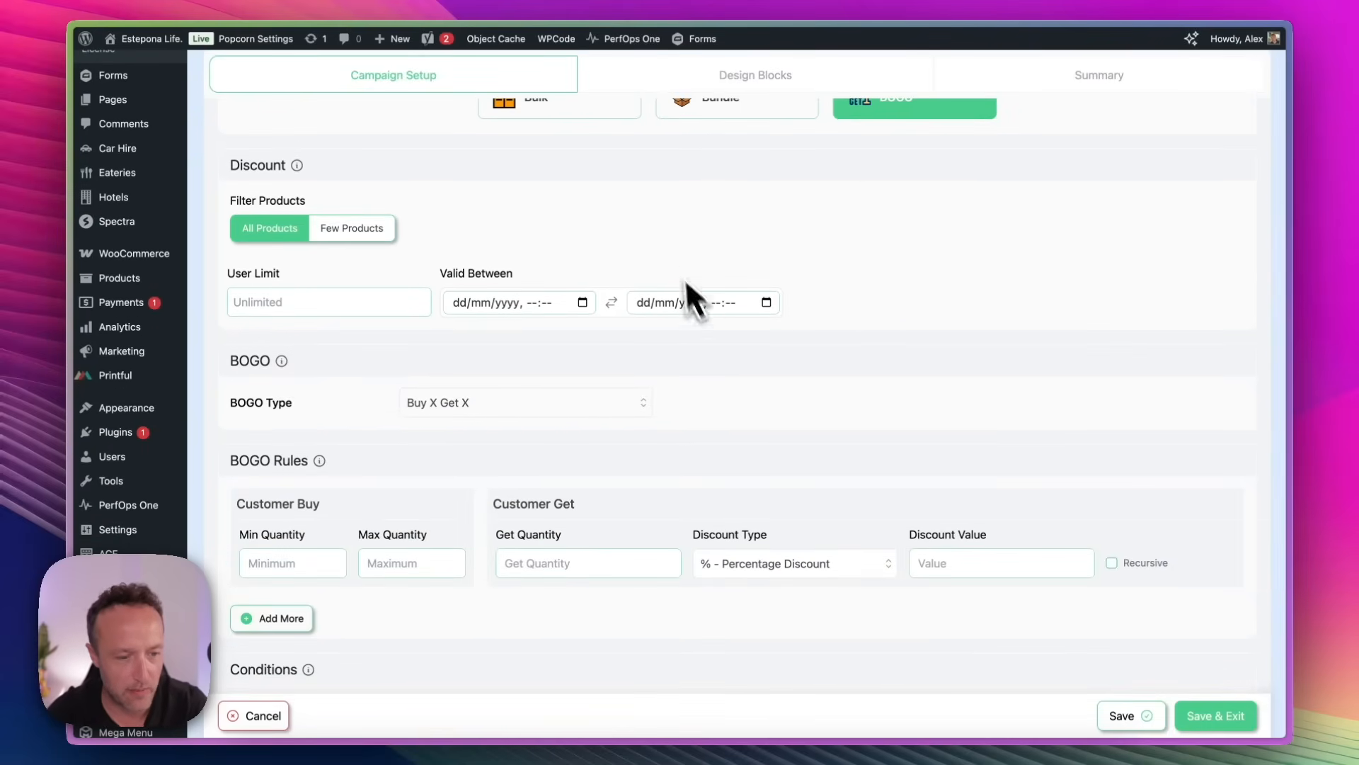
{"action": "scroll", "coordinate": [708, 297], "scroll_direction": "down", "scroll_amount": 2}
Step: Set BOGO Type to Buy X Get Y (Categories) with minimum quantity 2
{"action": "left_click", "coordinate": [645, 325]}
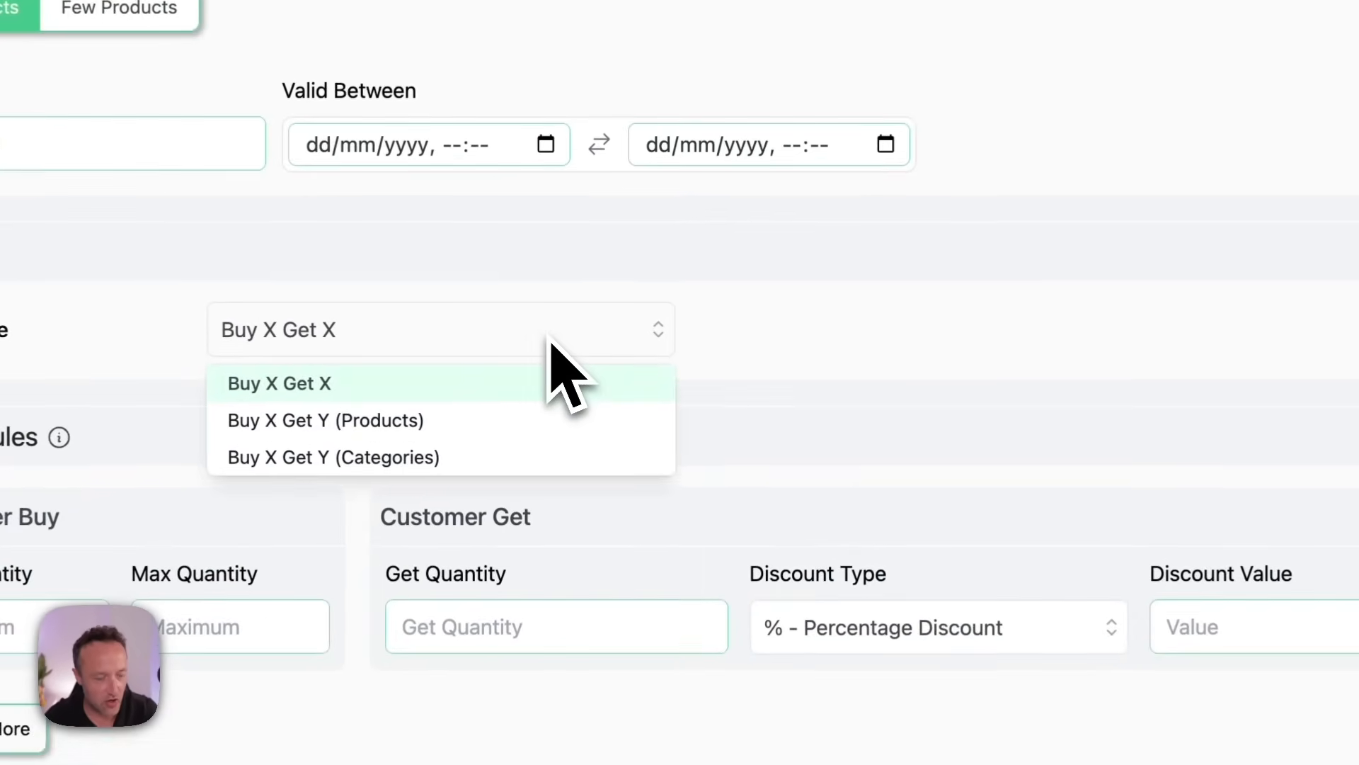
{"action": "left_click", "coordinate": [534, 457]}
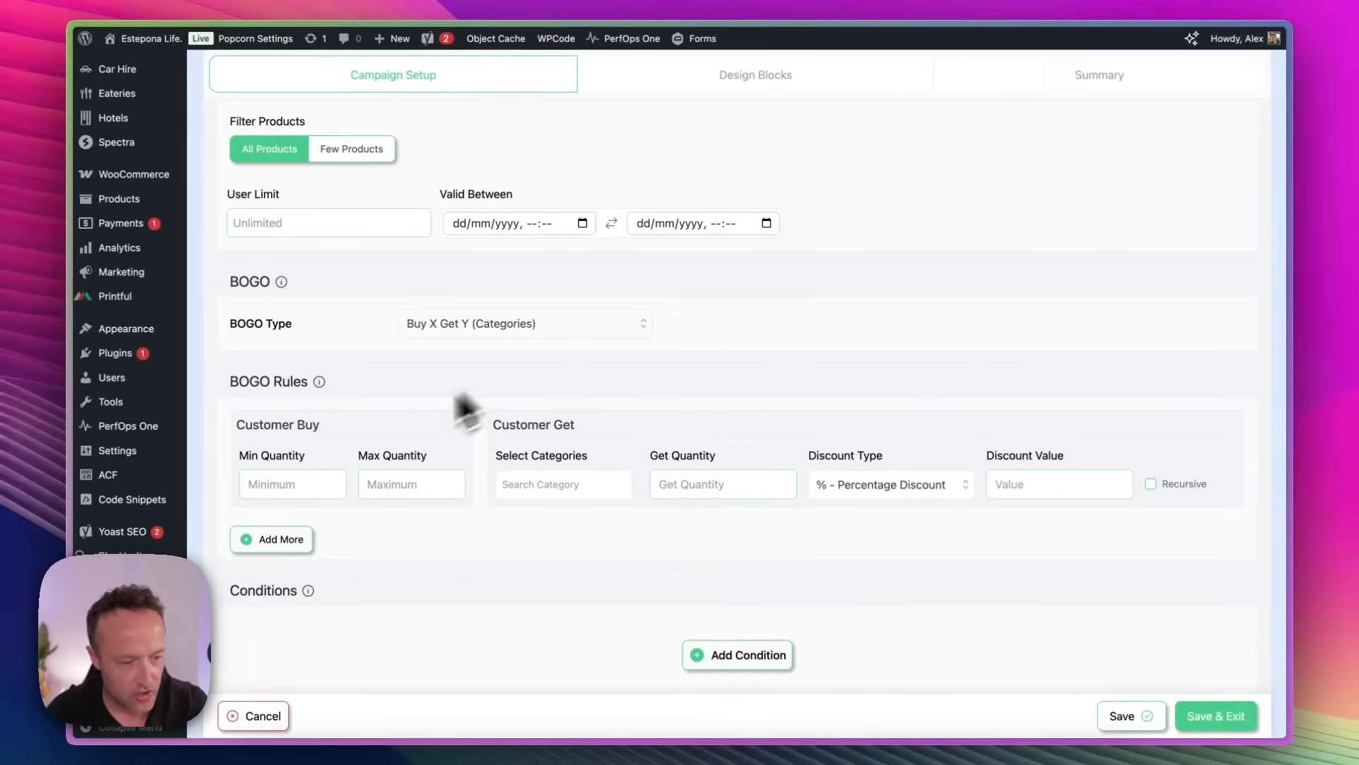
{"action": "left_click", "coordinate": [289, 487]}
{"action": "type", "text": "2"}
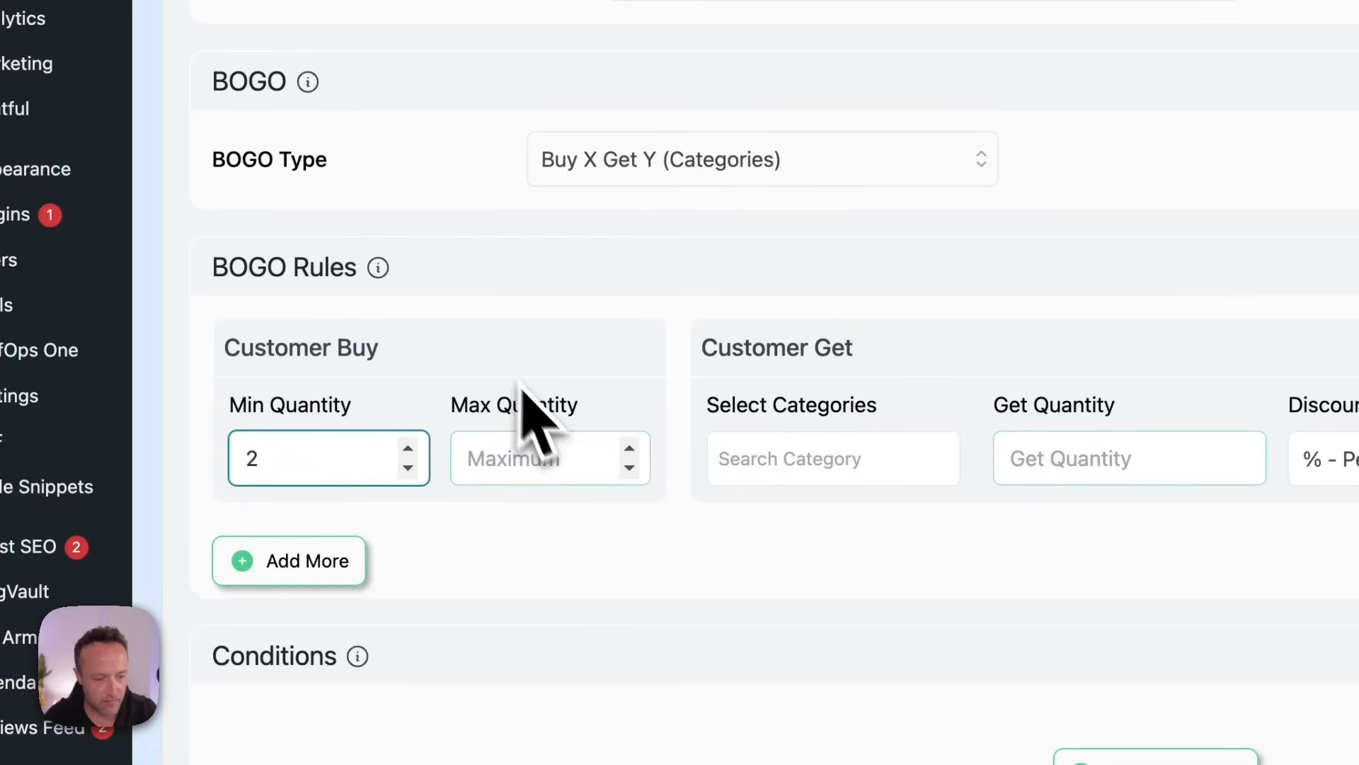
Step: Reward one TShirts-category item with Discount Type Free Items
{"action": "left_click", "coordinate": [802, 467]}
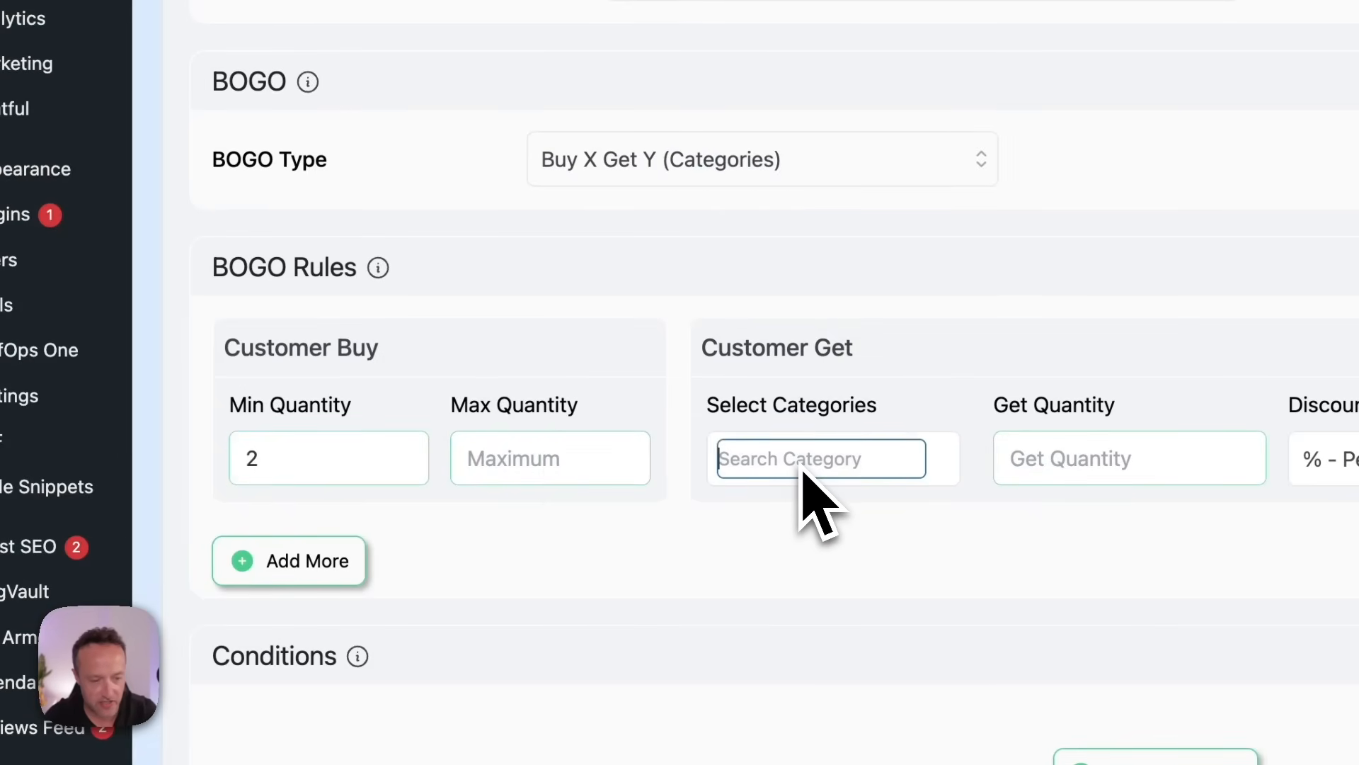
{"action": "type", "text": "tshirt"}
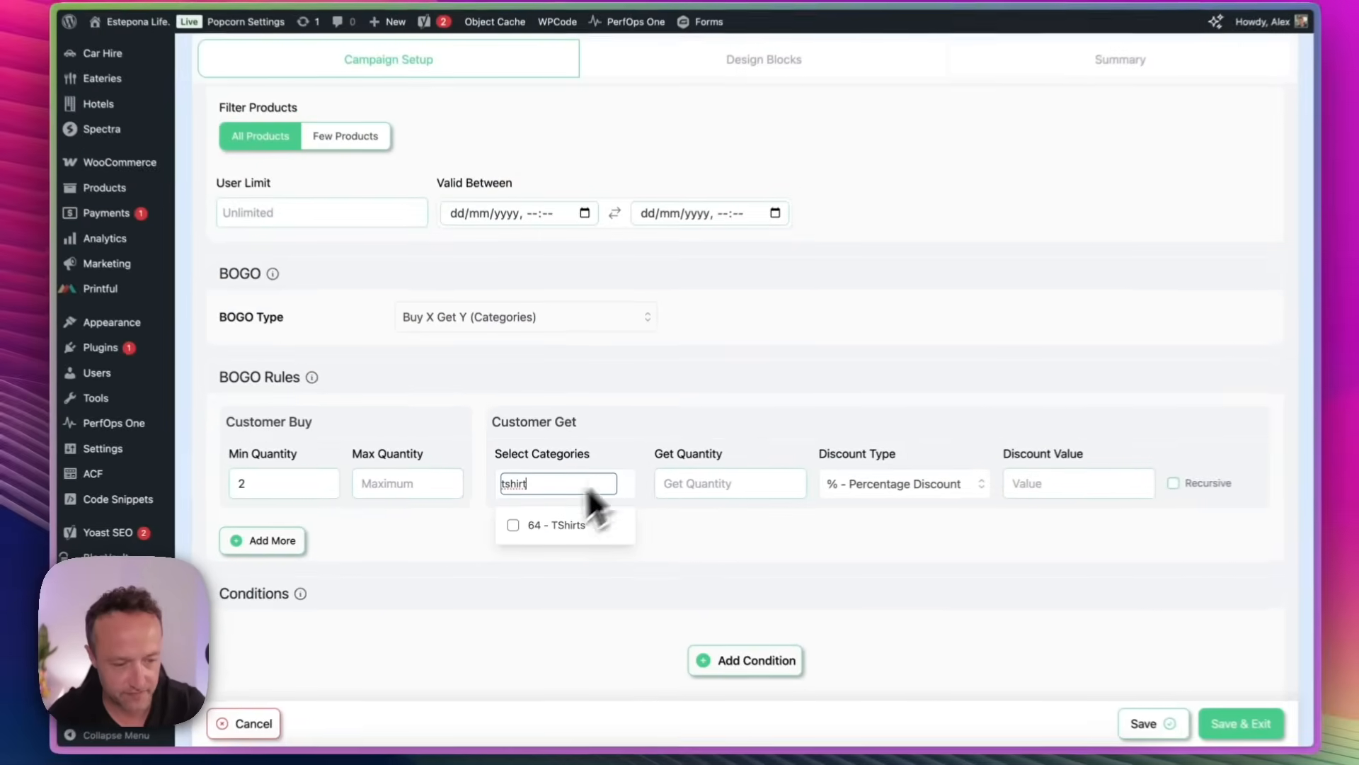
{"action": "left_click", "coordinate": [554, 532]}
{"action": "left_click", "coordinate": [691, 483]}
{"action": "type", "text": "1"}
{"action": "left_click", "coordinate": [902, 480]}
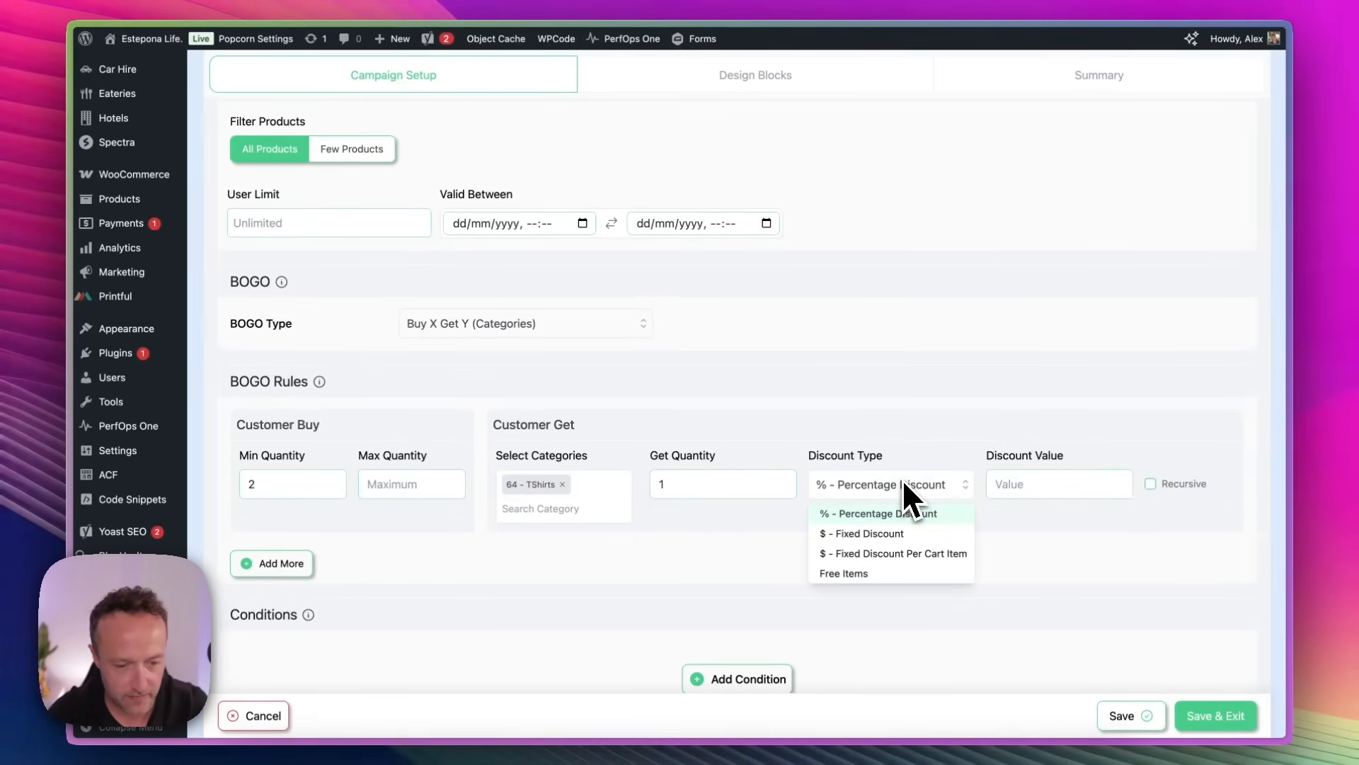
{"action": "left_click", "coordinate": [894, 573]}
{"action": "scroll", "coordinate": [925, 430], "scroll_direction": "down", "scroll_amount": 1}
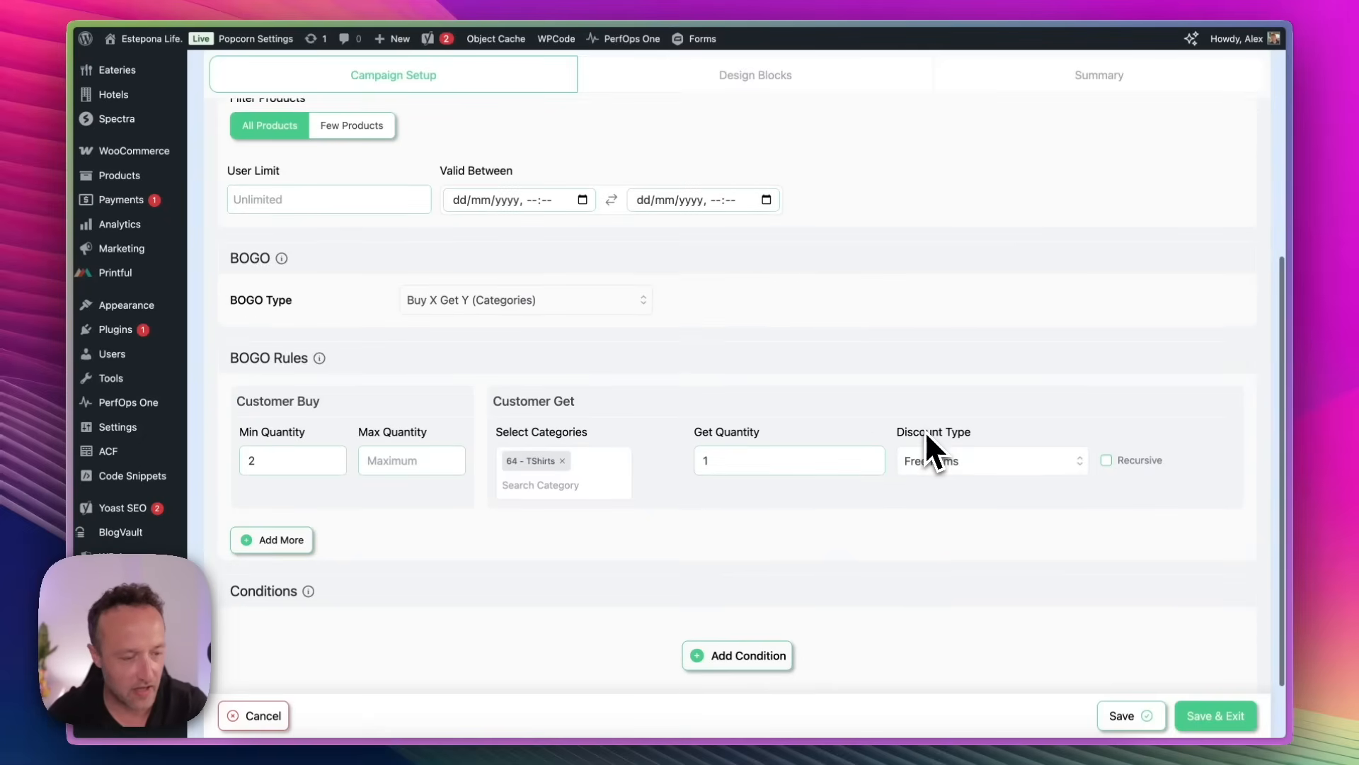
{"action": "scroll", "coordinate": [807, 457], "scroll_direction": "down", "scroll_amount": 2}
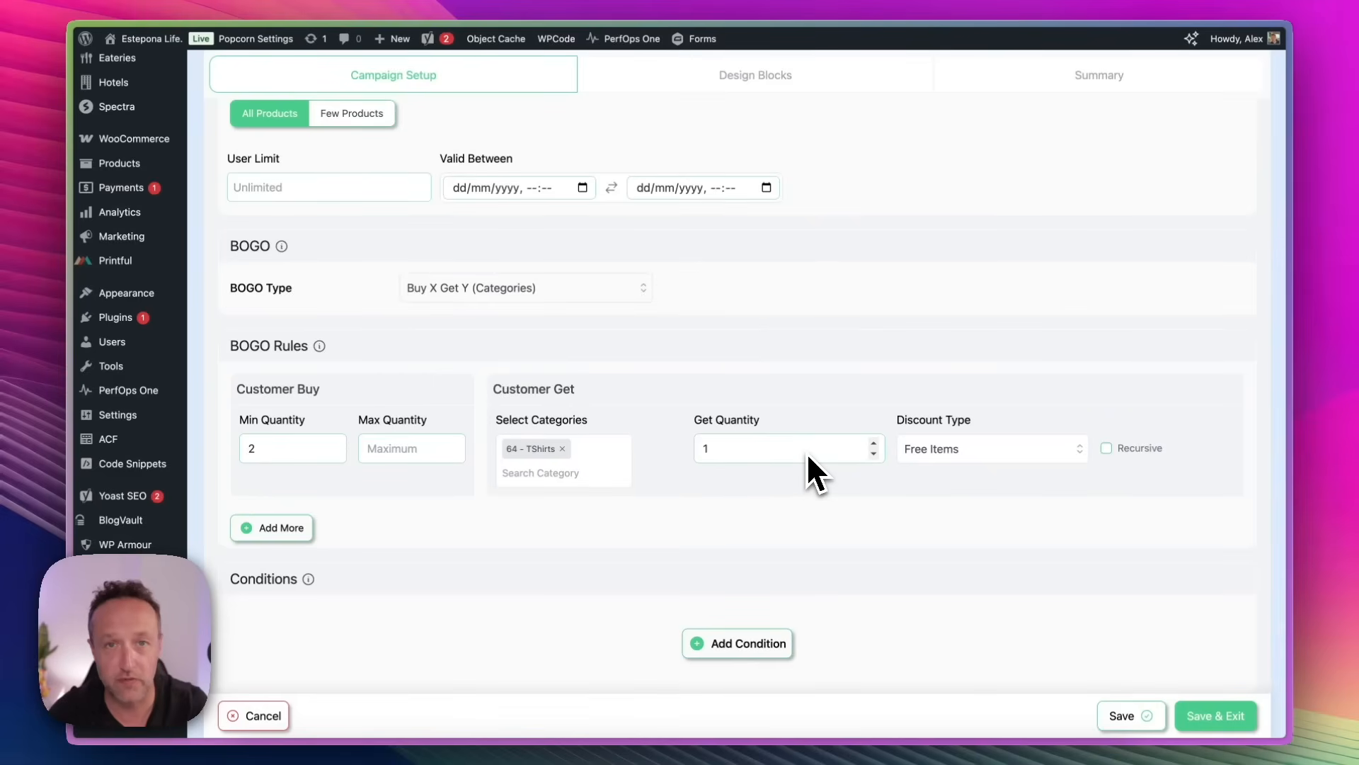
{"action": "scroll", "coordinate": [810, 464], "scroll_direction": "down", "scroll_amount": 1}
Step: Add a Categories condition limited to 64 - TShirts, then Save & Exit
{"action": "left_click", "coordinate": [746, 599]}
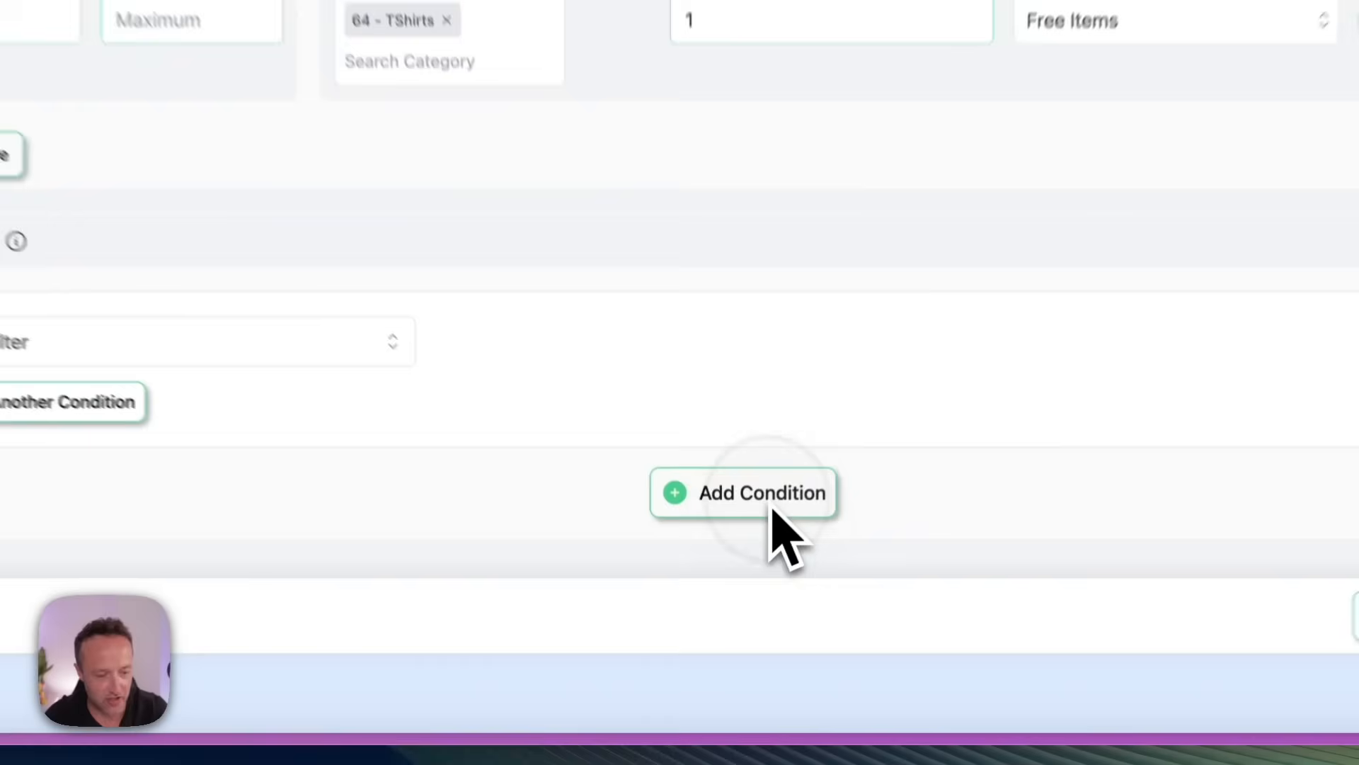
{"action": "left_click", "coordinate": [212, 333]}
{"action": "scroll", "coordinate": [199, 450], "scroll_direction": "down", "scroll_amount": 3}
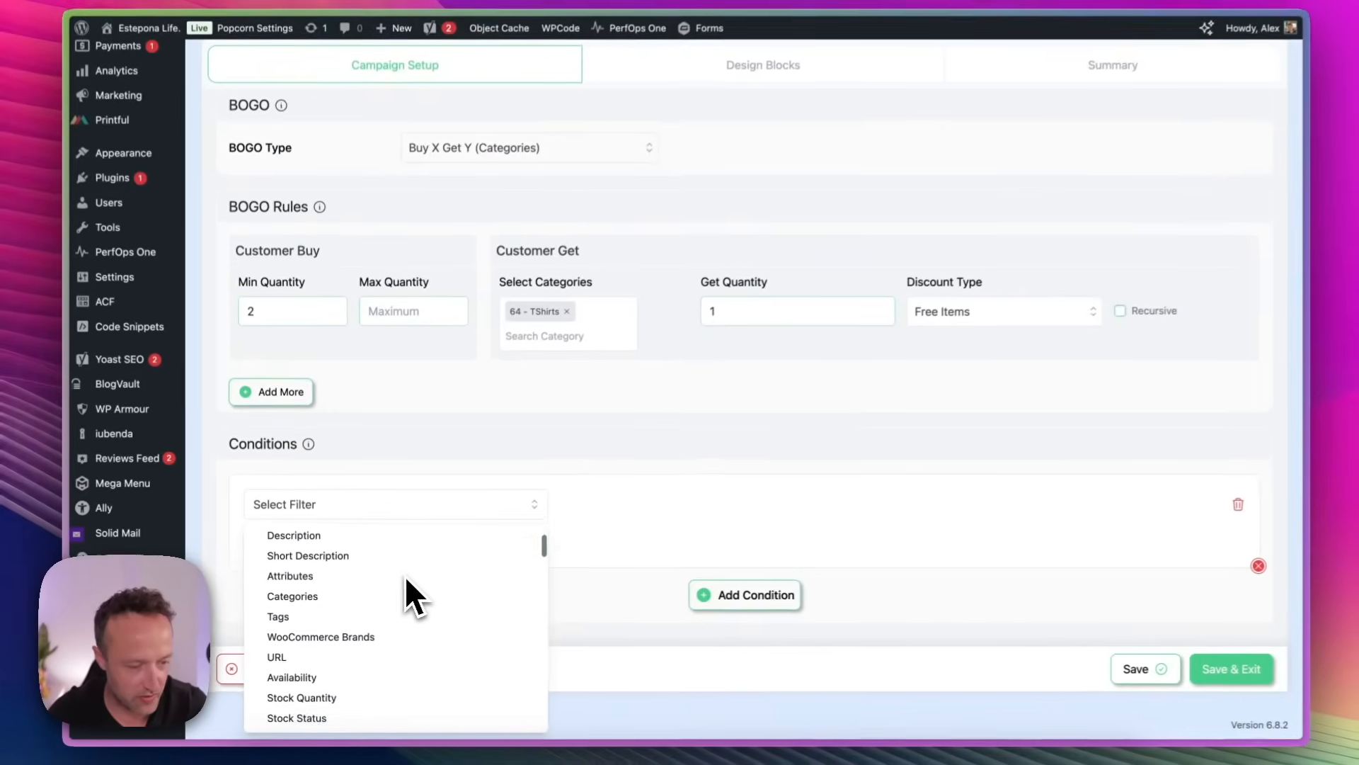
{"action": "scroll", "coordinate": [405, 580], "scroll_direction": "down", "scroll_amount": 10}
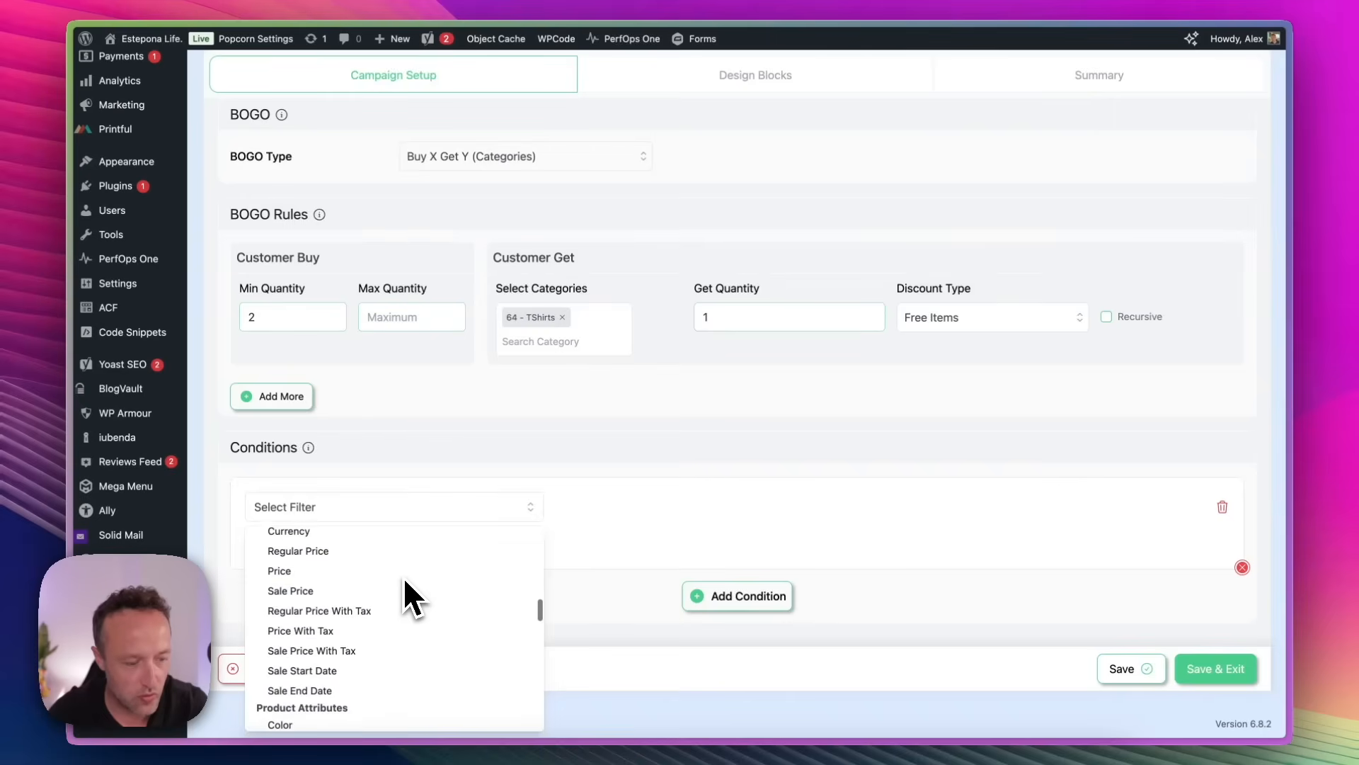
{"action": "scroll", "coordinate": [405, 582], "scroll_direction": "down", "scroll_amount": 10}
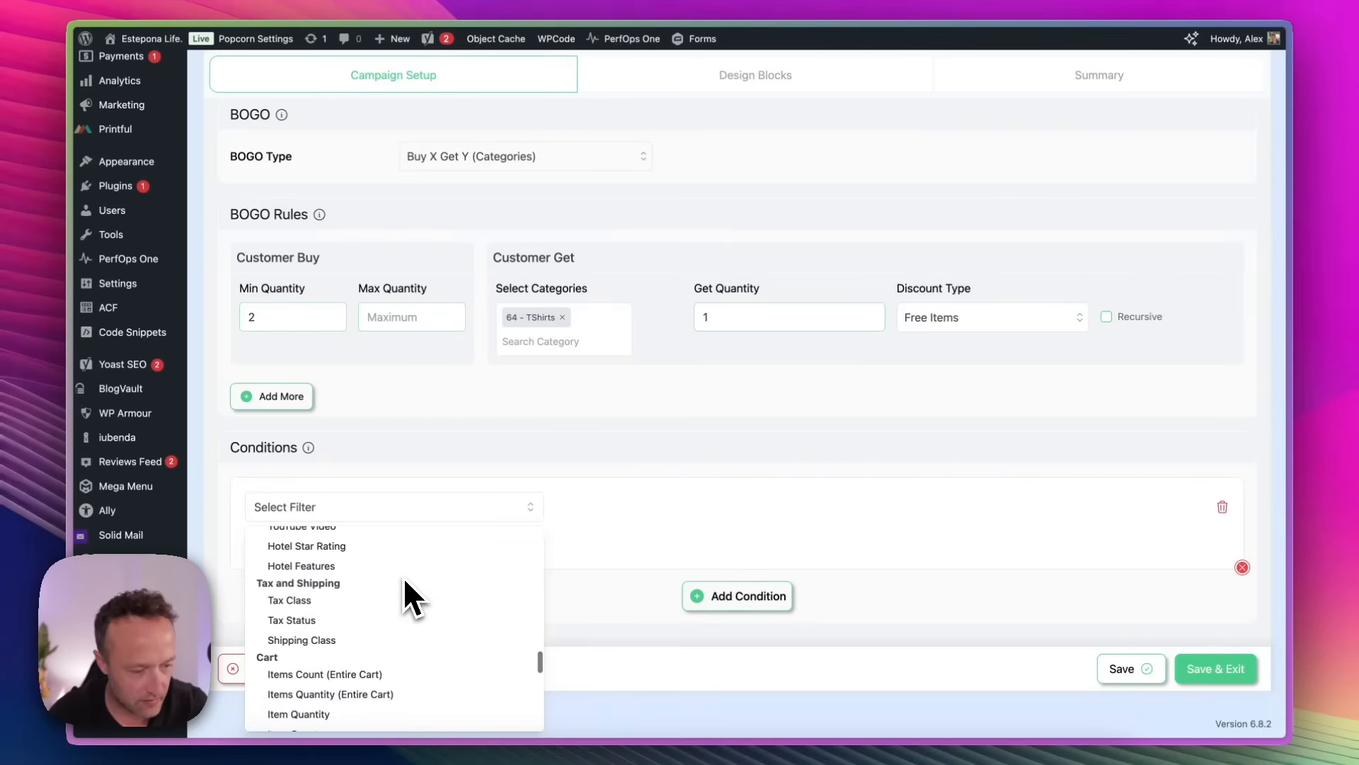
{"action": "scroll", "coordinate": [405, 582], "scroll_direction": "down", "scroll_amount": 10}
{"action": "scroll", "coordinate": [405, 582], "scroll_direction": "up", "scroll_amount": 20}
{"action": "scroll", "coordinate": [402, 576], "scroll_direction": "down", "scroll_amount": 1}
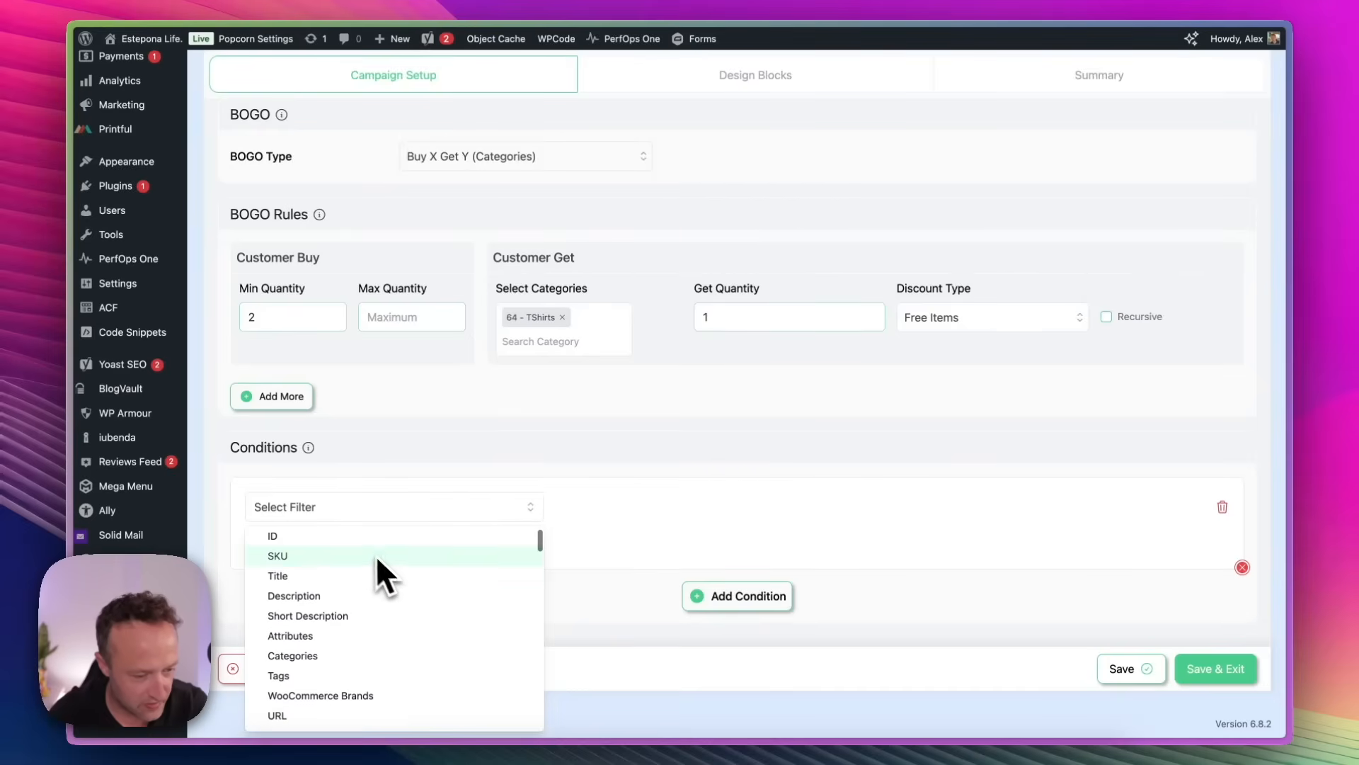
{"action": "scroll", "coordinate": [361, 621], "scroll_direction": "down", "scroll_amount": 1}
{"action": "left_click", "coordinate": [345, 635]}
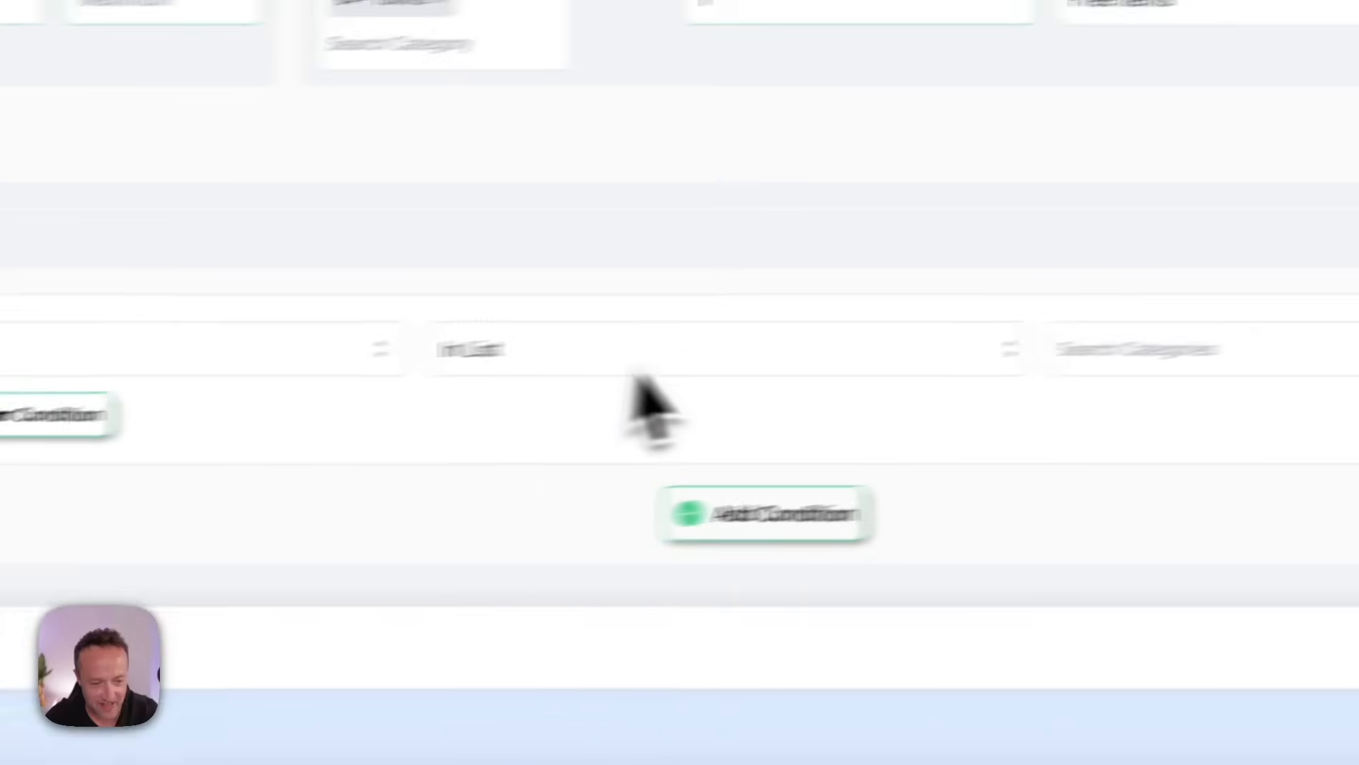
{"action": "left_click", "coordinate": [1025, 380]}
{"action": "type", "text": "tshirt"}
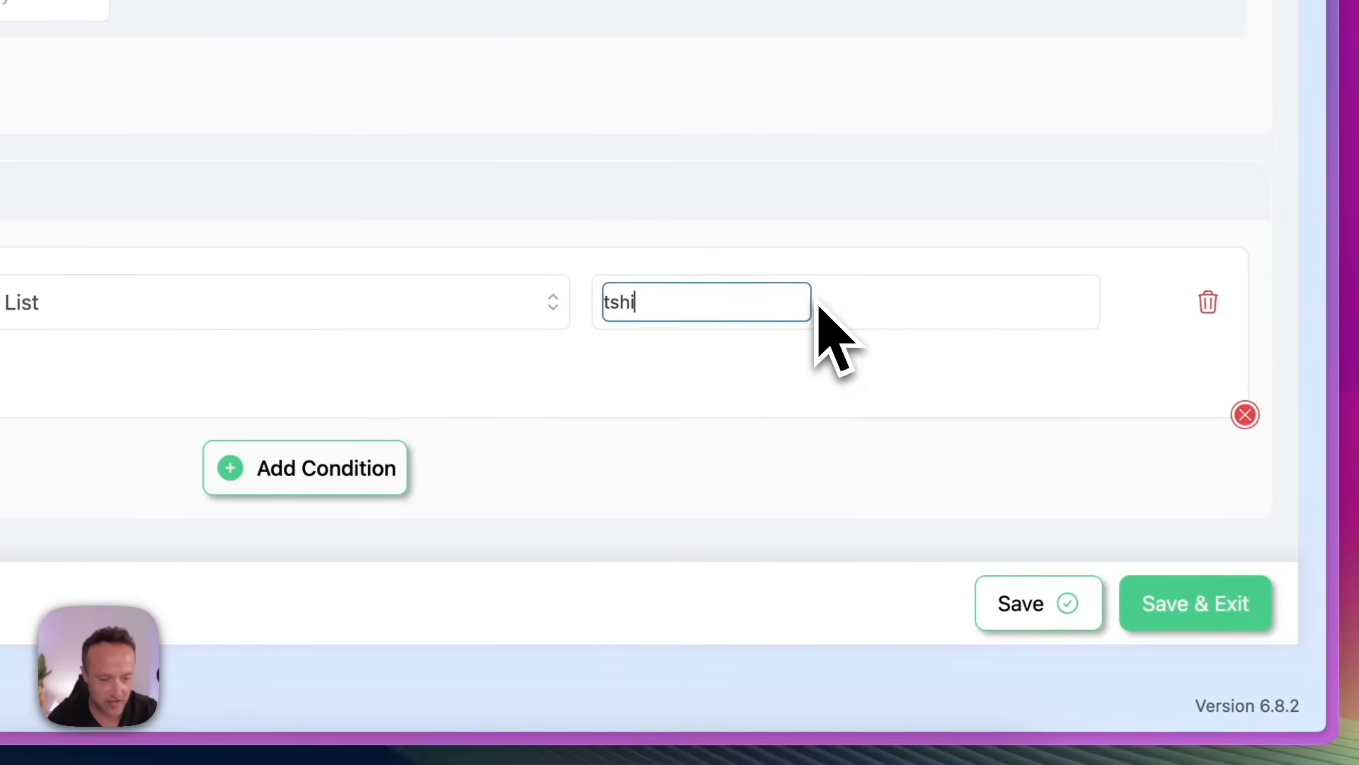
{"action": "left_click", "coordinate": [624, 375]}
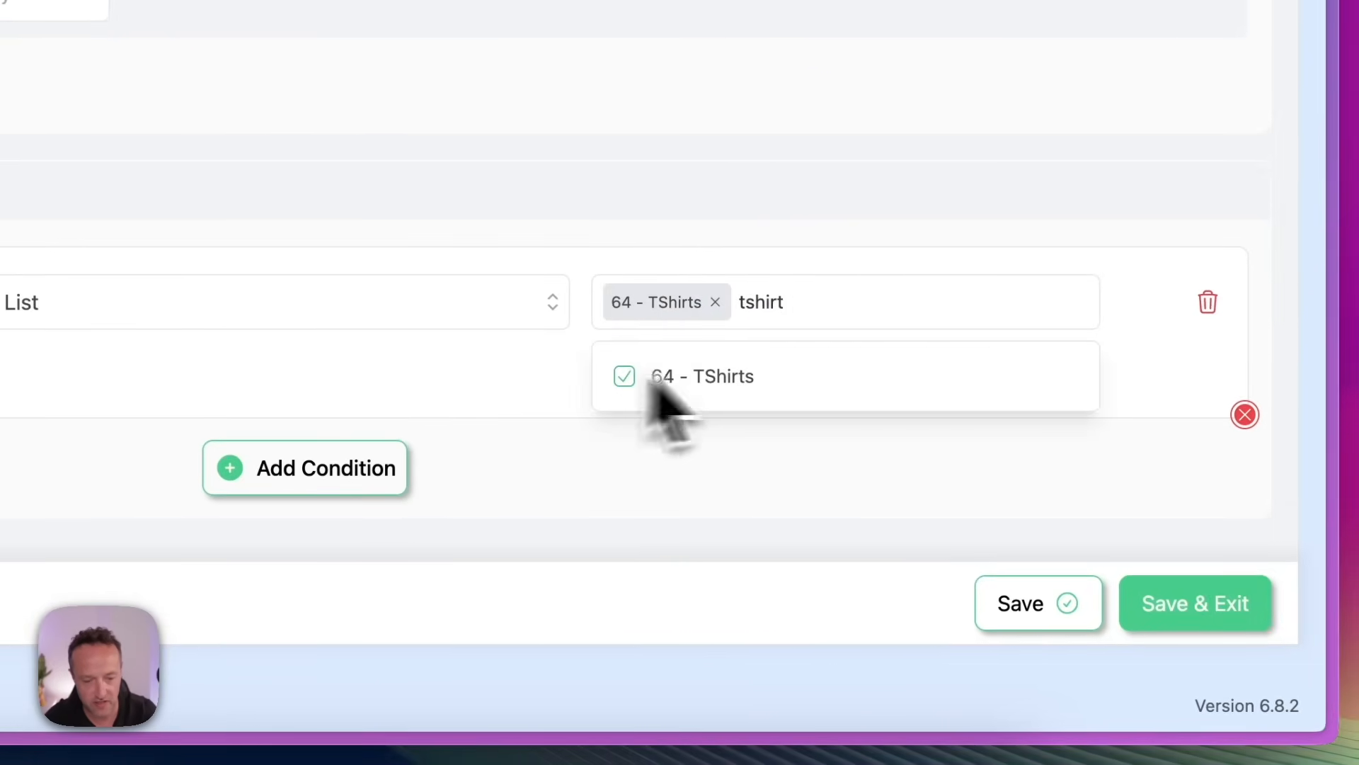
{"action": "left_click", "coordinate": [1195, 596]}
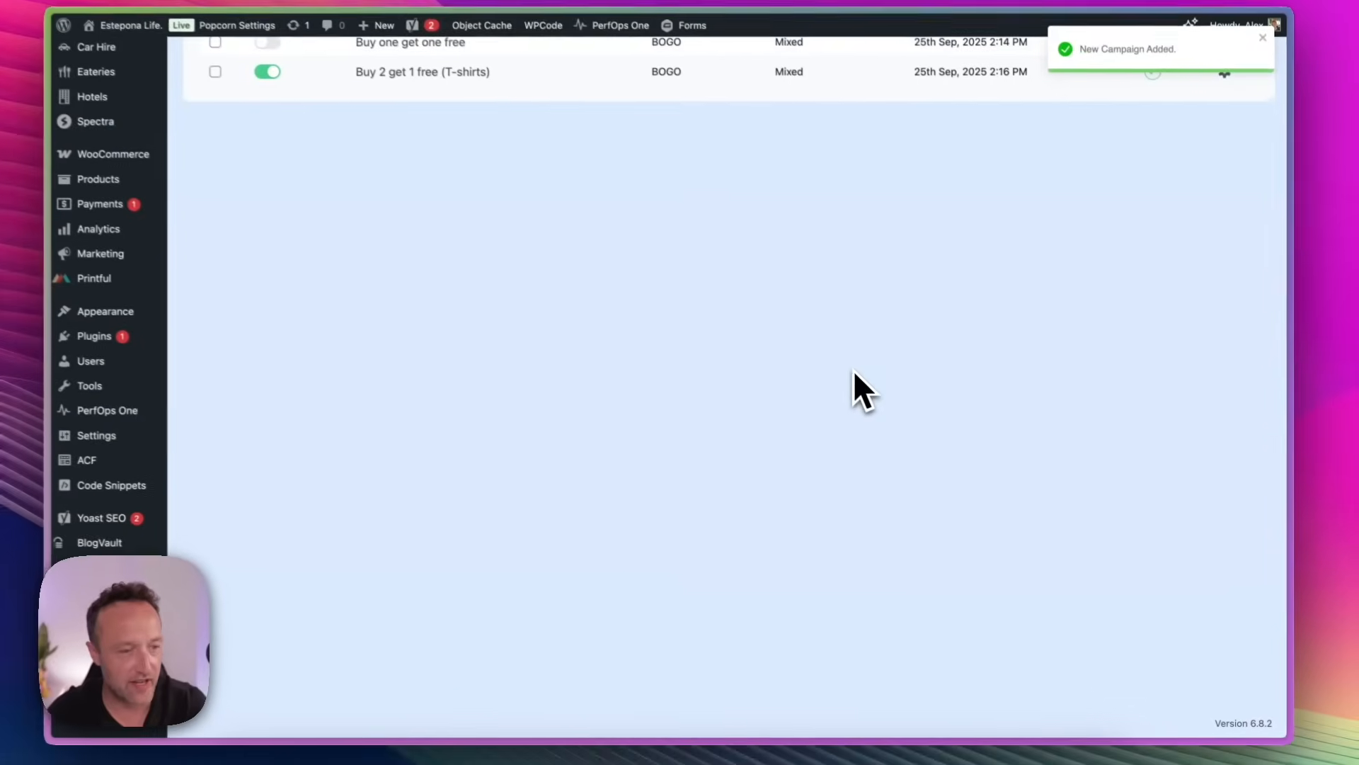
{"action": "scroll", "coordinate": [817, 477], "scroll_direction": "up", "scroll_amount": 5}
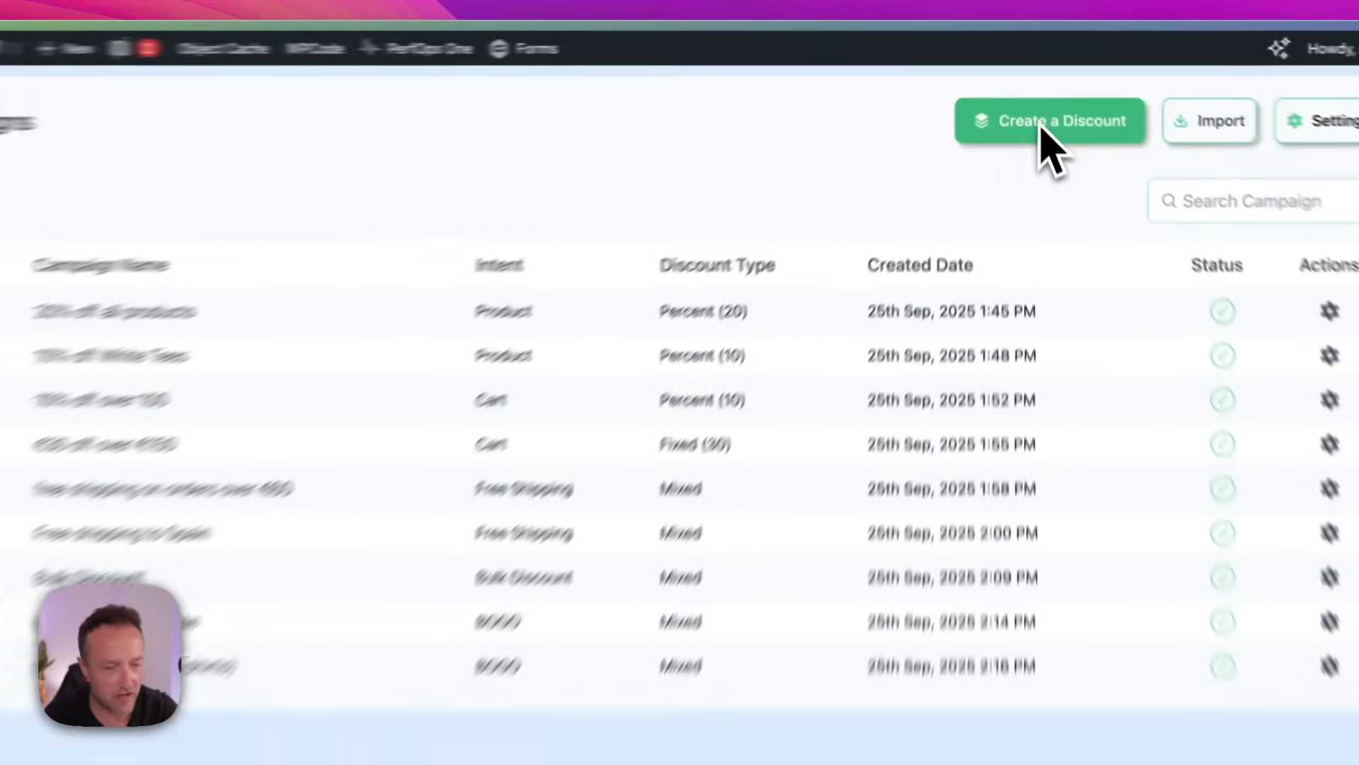
Step: Create campaign 'Buy one get 2nd 50% off' as a BOGO of type Buy X Get Y (Categories)
{"action": "left_click", "coordinate": [1035, 87]}
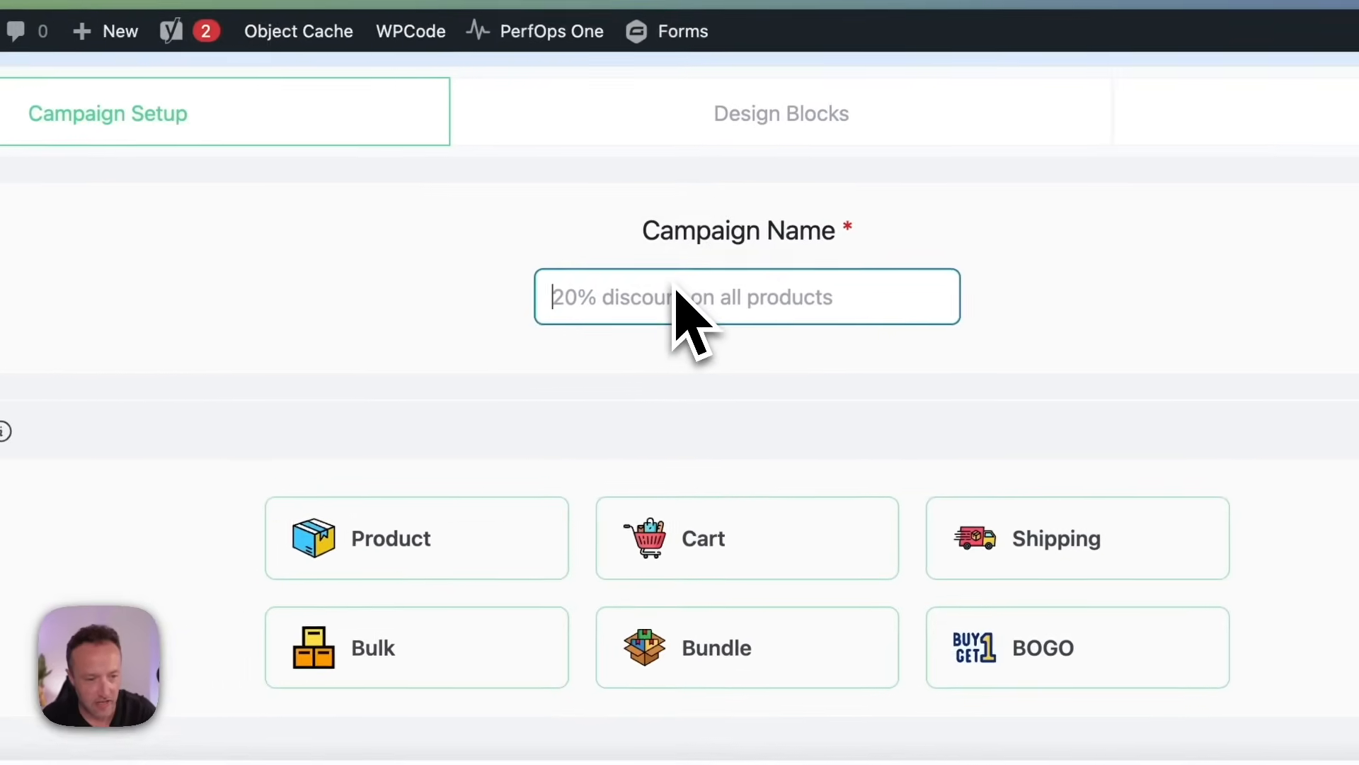
{"action": "type", "text": "Buy one get 2nd 5"}
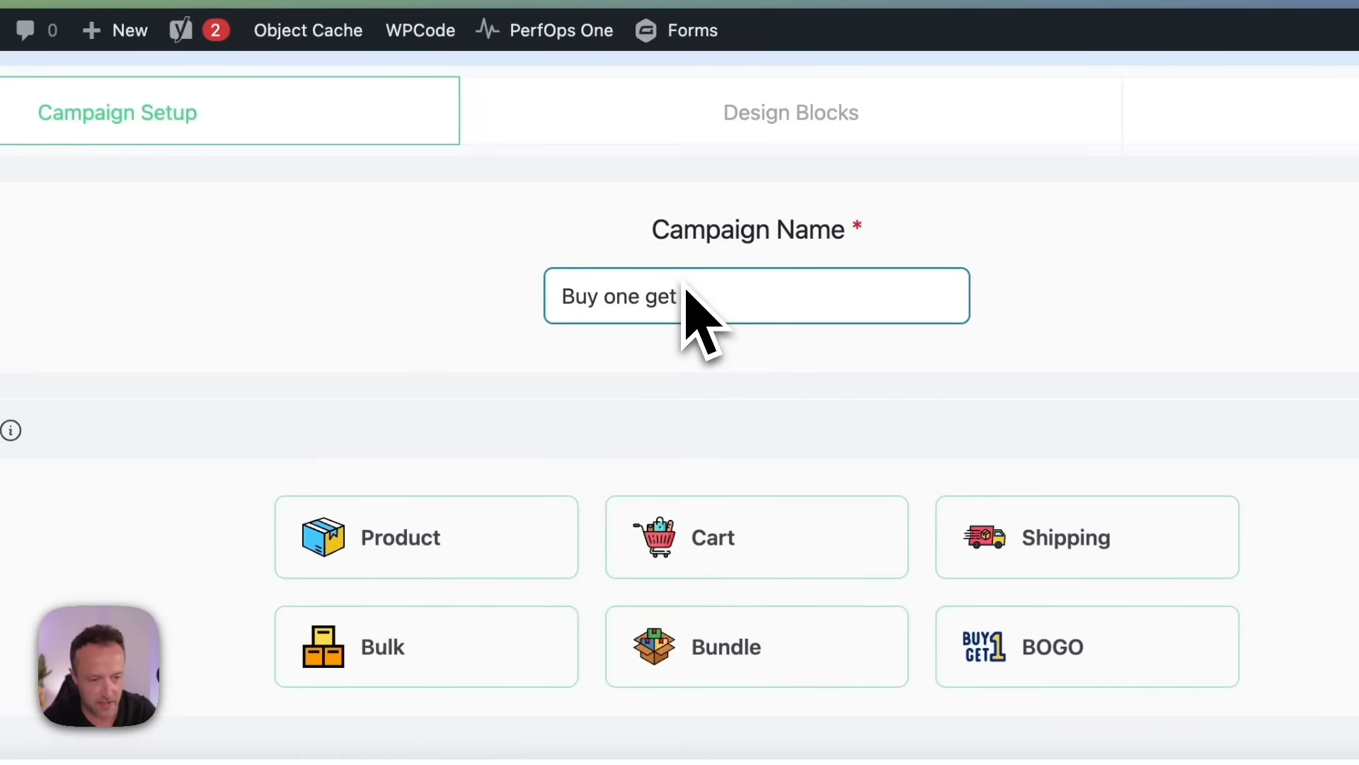
{"action": "type", "text": "0% off"}
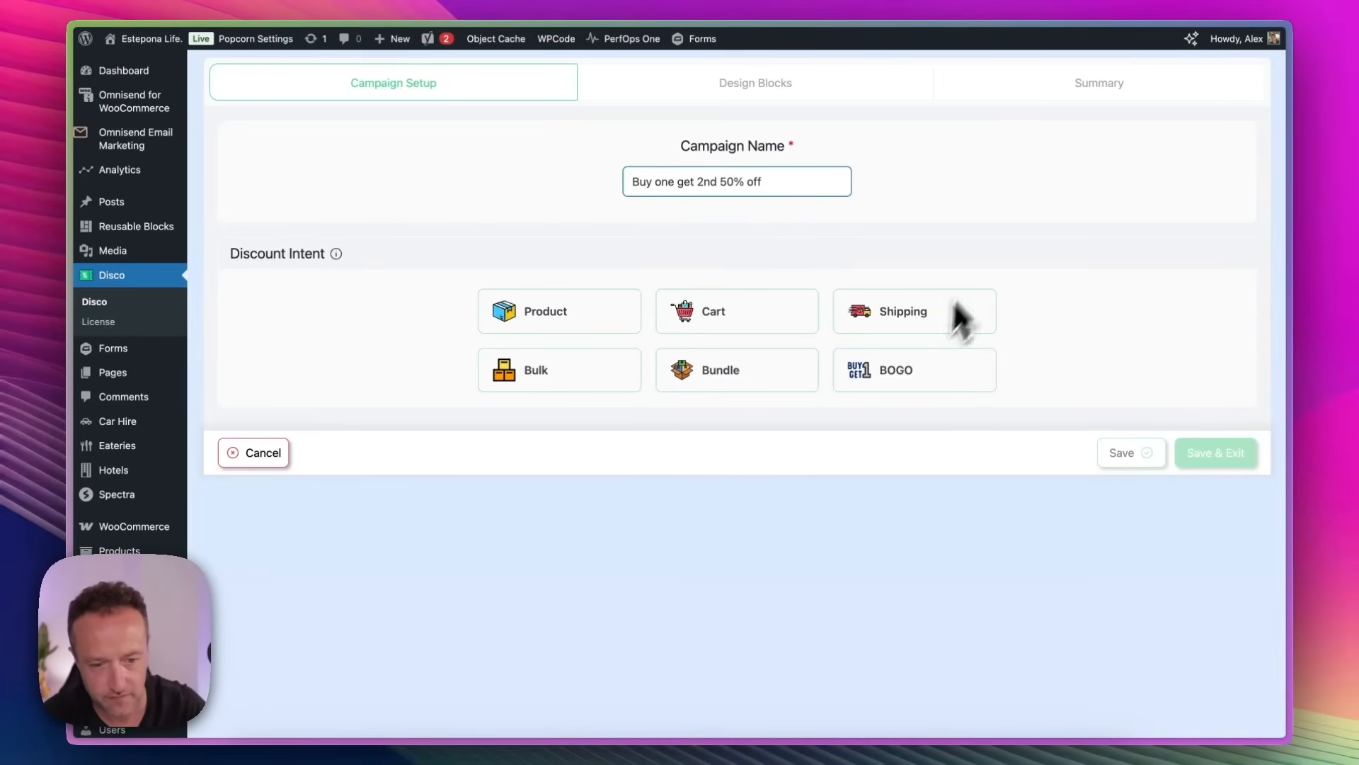
{"action": "left_click", "coordinate": [931, 374]}
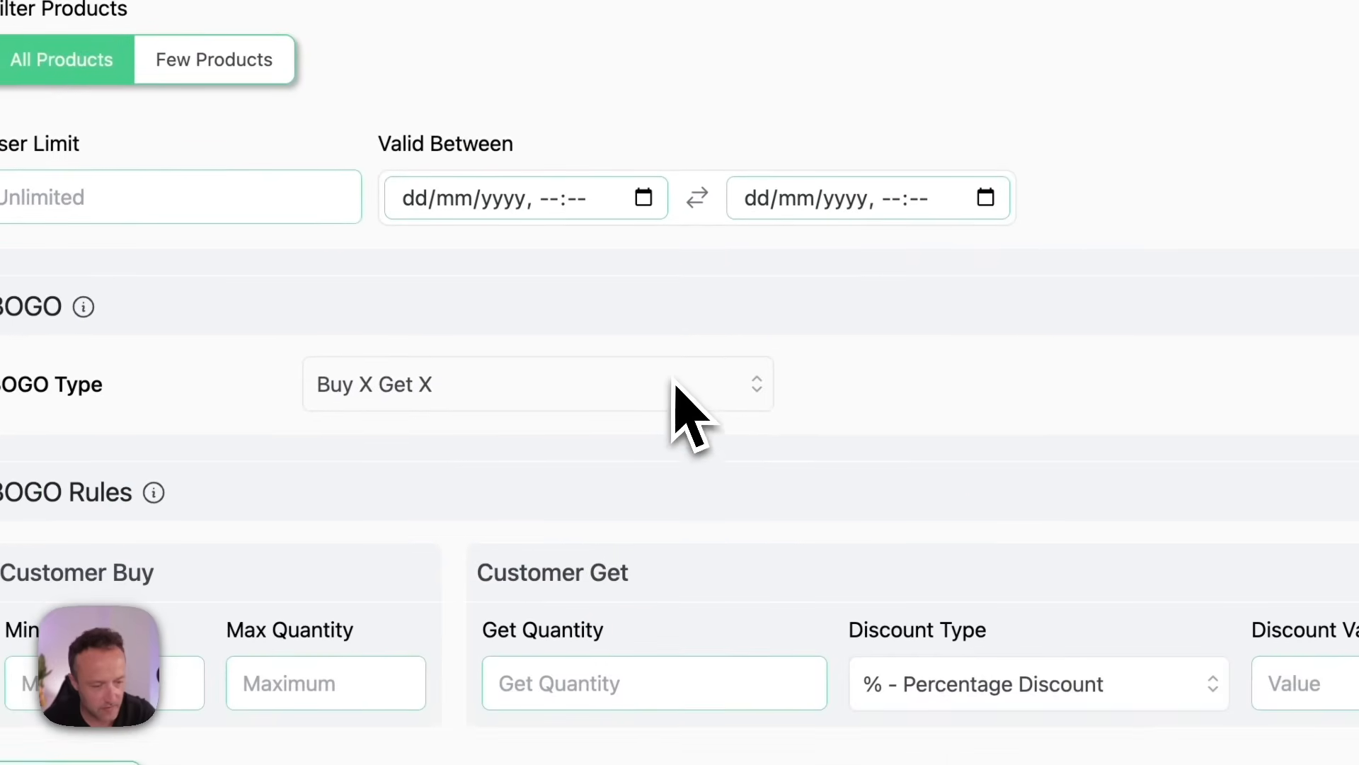
{"action": "left_click", "coordinate": [674, 524]}
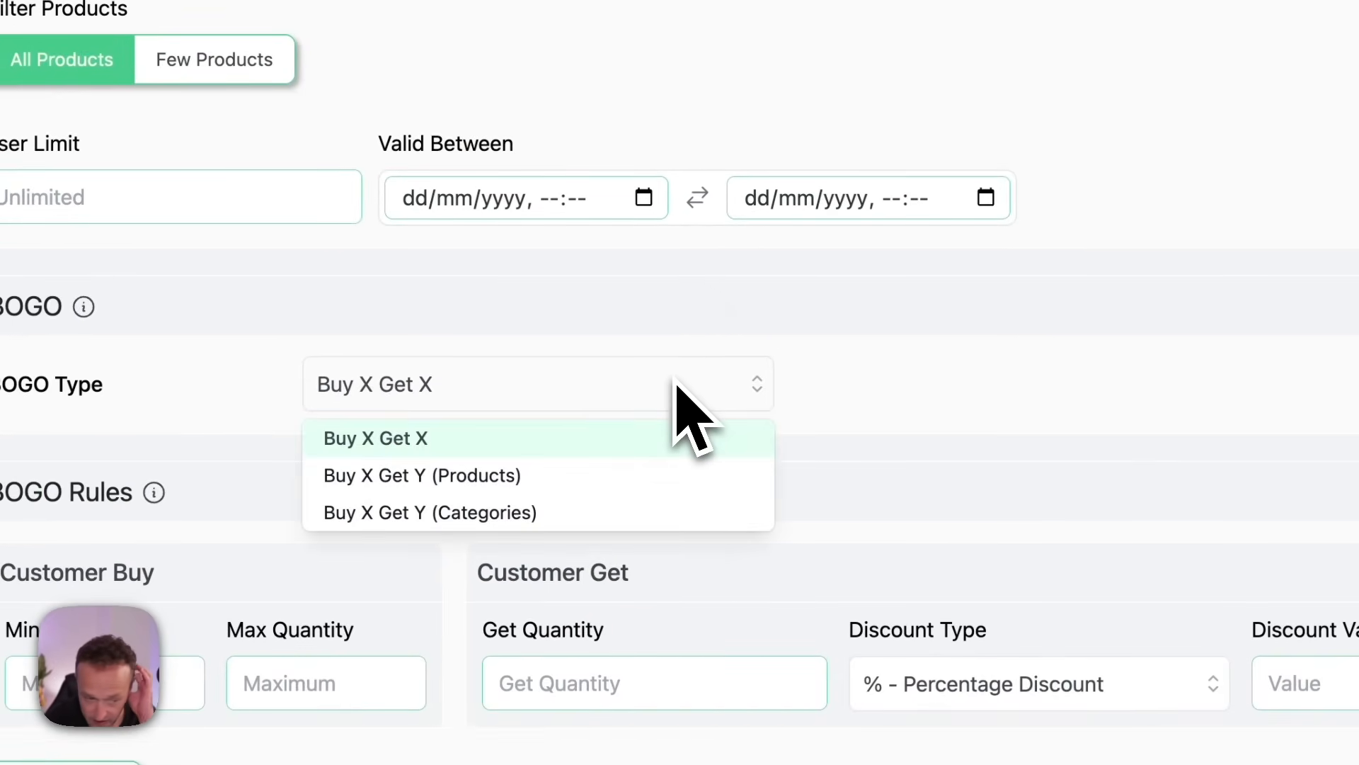
{"action": "left_click", "coordinate": [635, 512]}
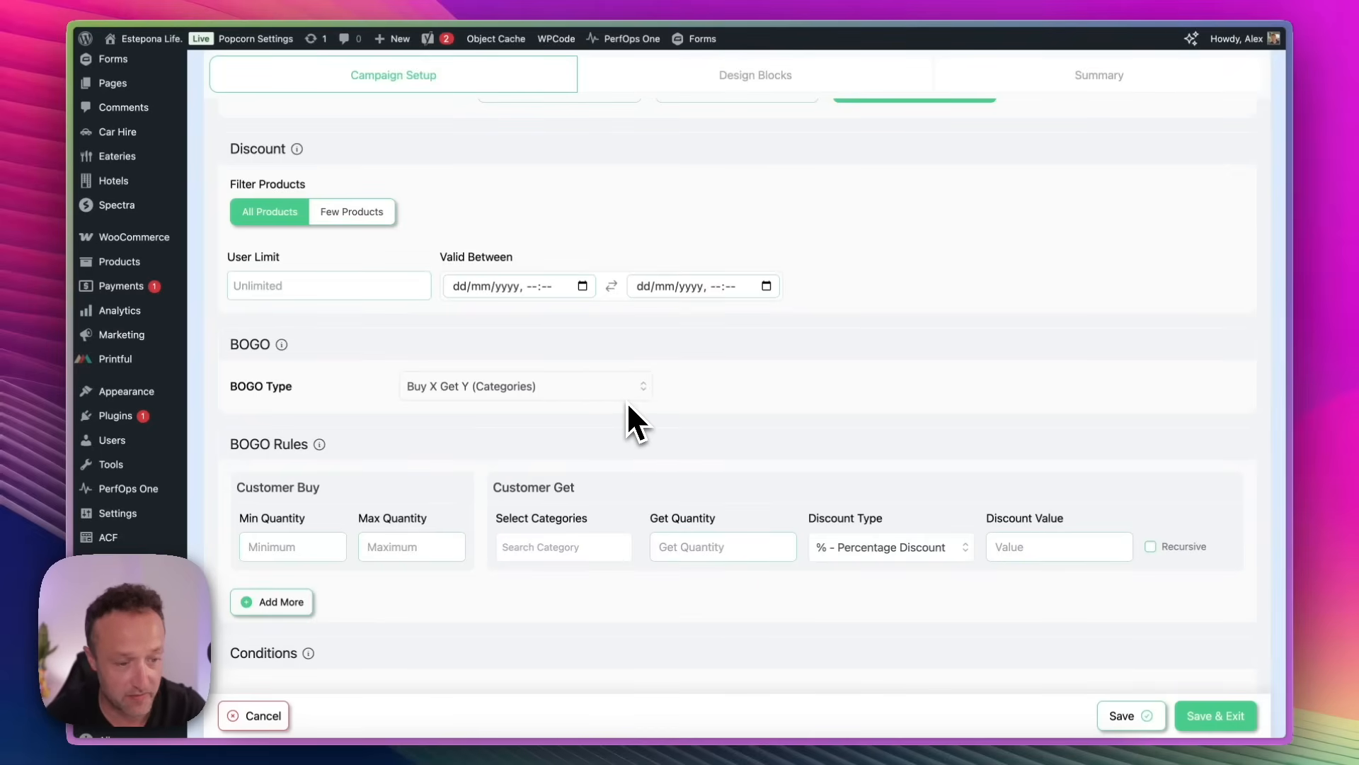
Step: Set minimum 1, reward 1 item from 64 - TShirts at 50% off, and save
{"action": "left_click", "coordinate": [287, 549]}
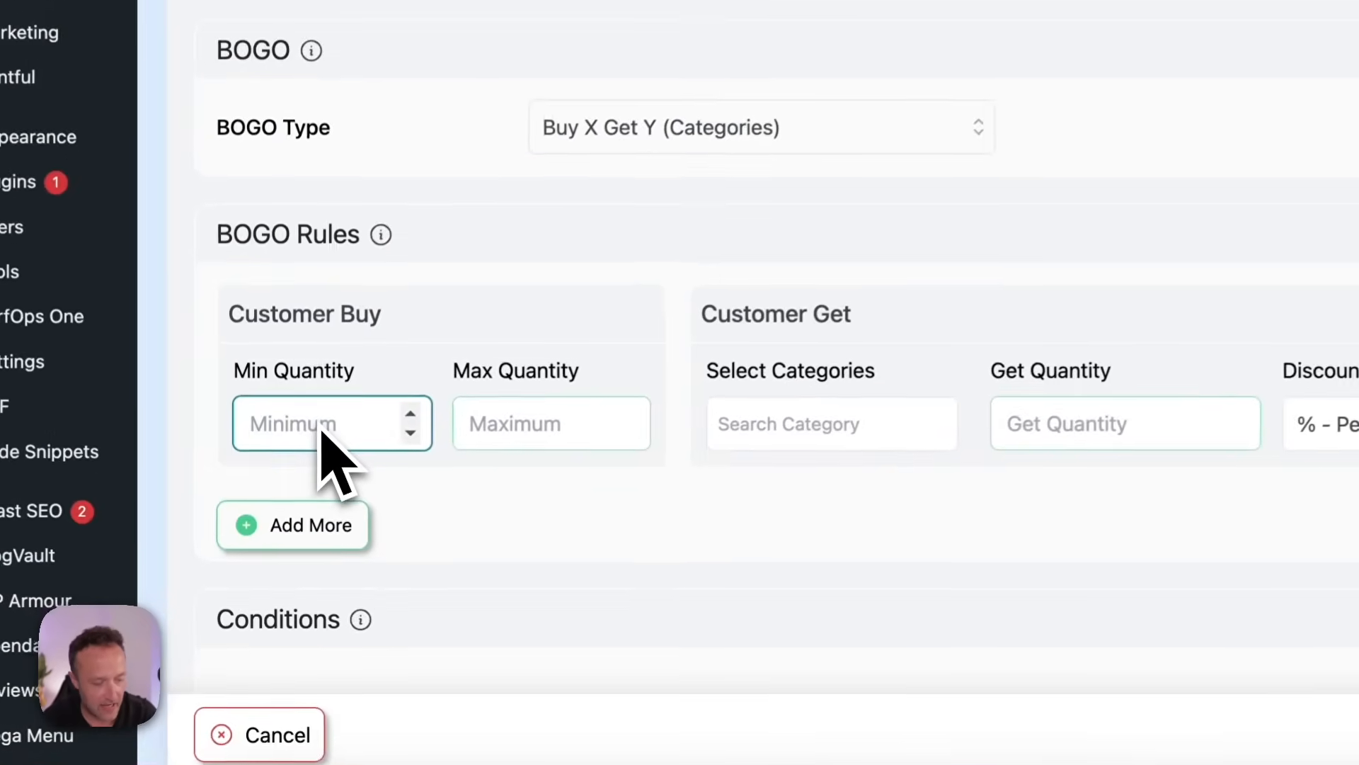
{"action": "type", "text": "1"}
{"action": "left_click", "coordinate": [805, 433]}
{"action": "type", "text": "tshirt"}
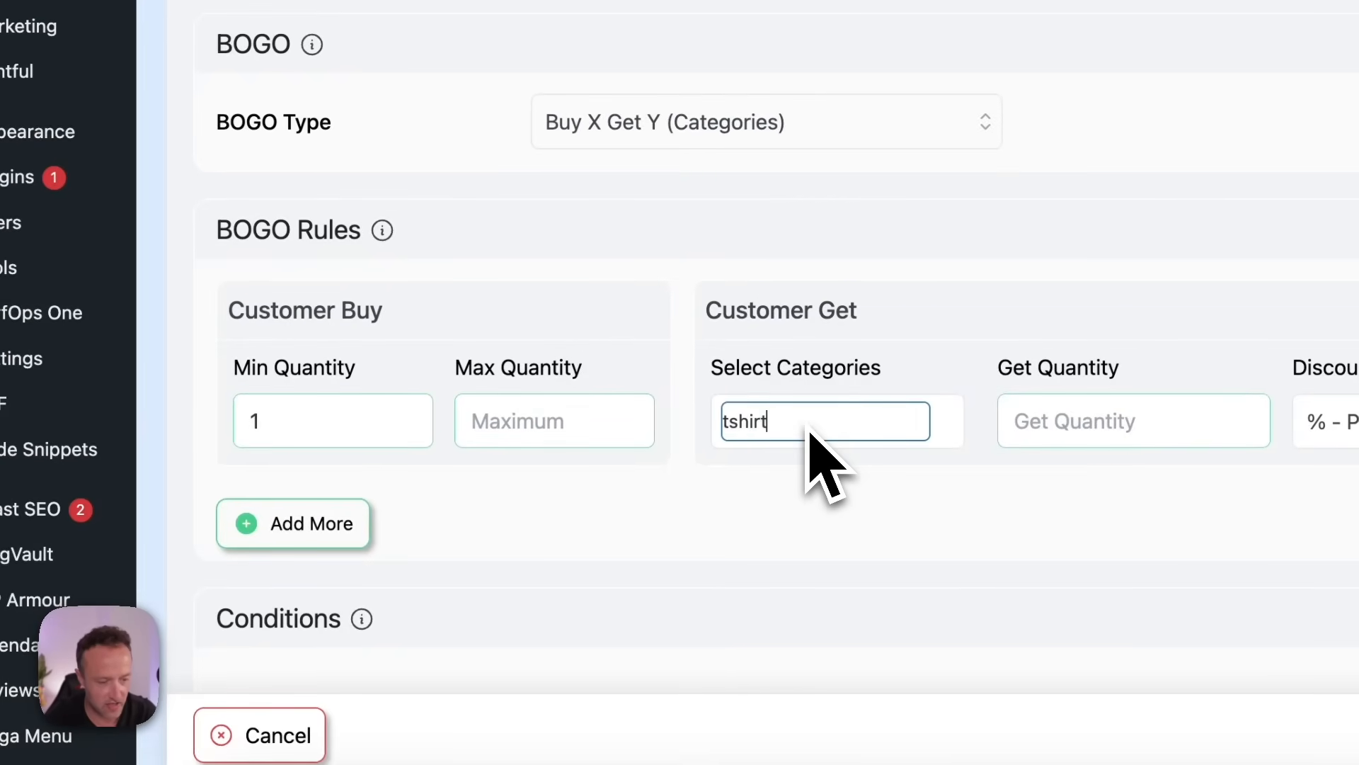
{"action": "left_click", "coordinate": [762, 496]}
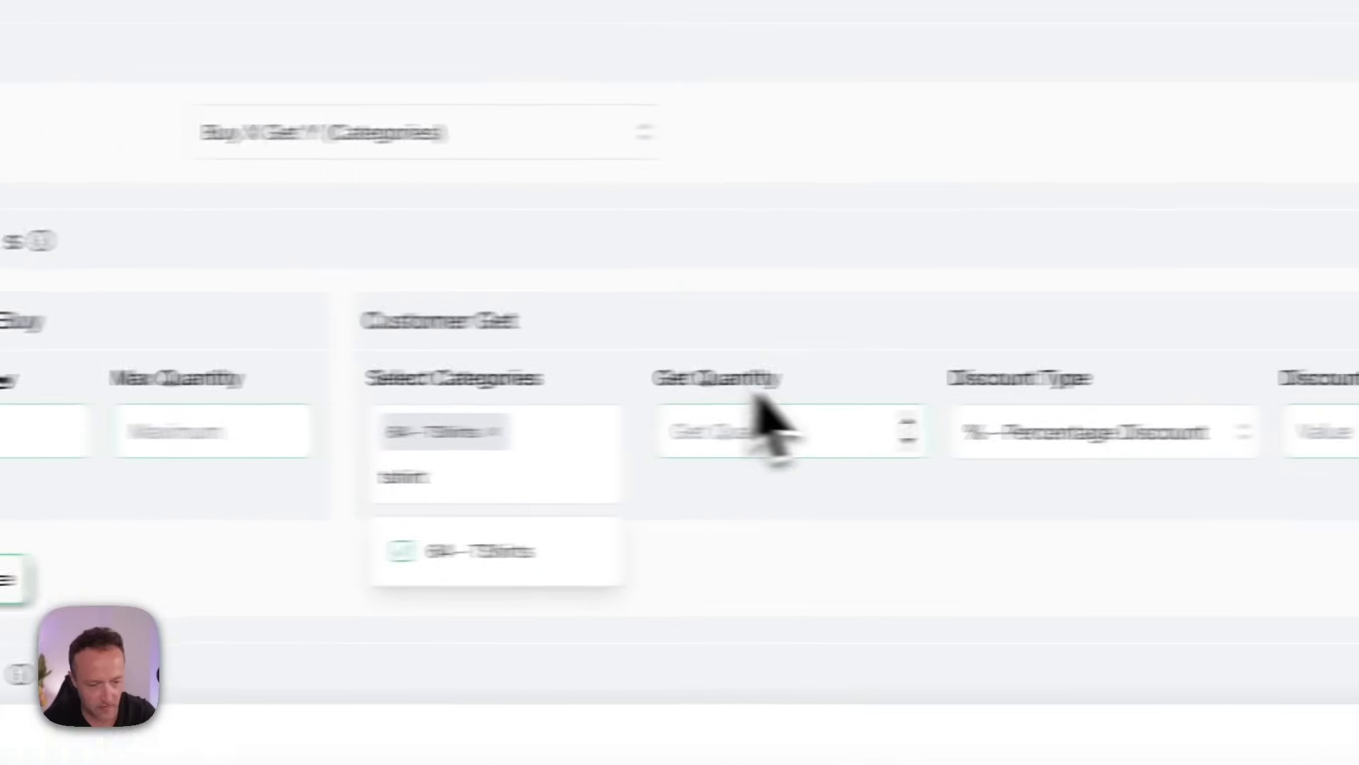
{"action": "left_click", "coordinate": [836, 437]}
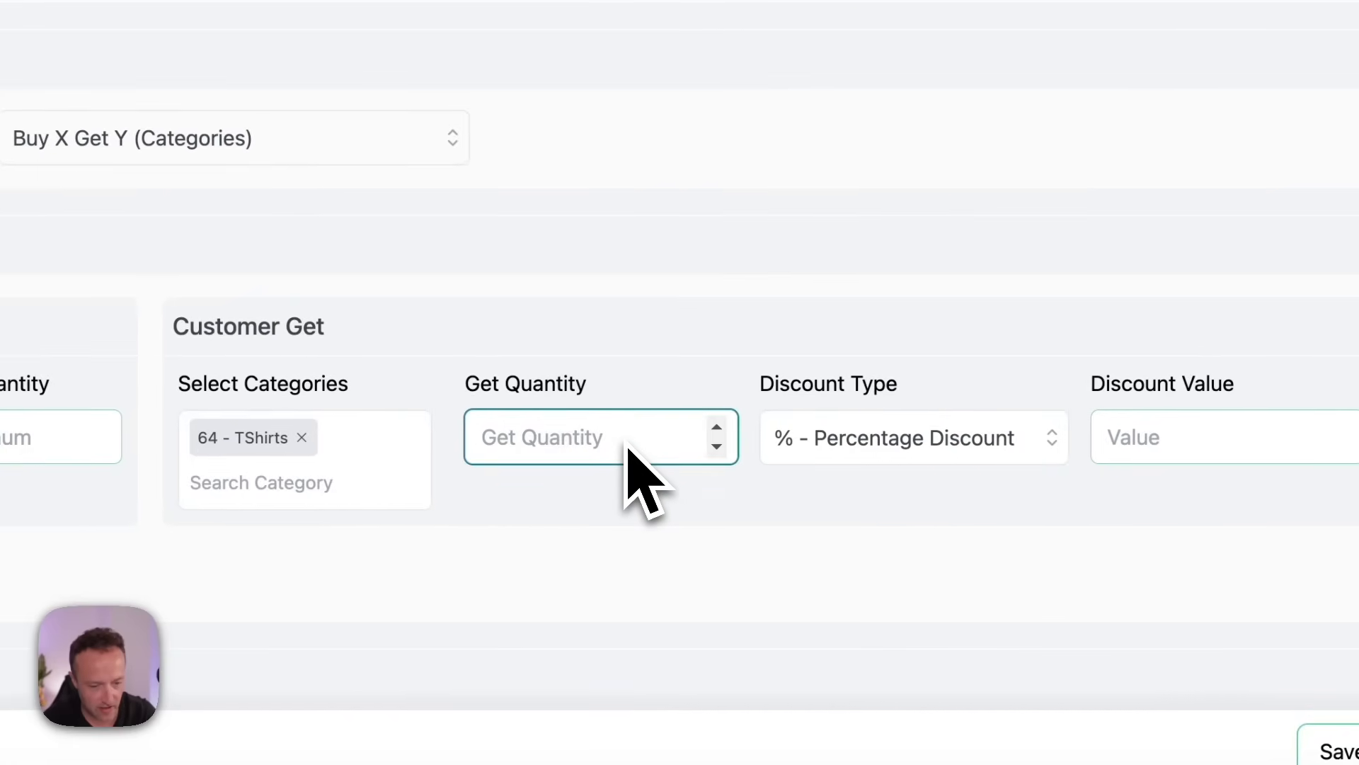
{"action": "scroll", "coordinate": [690, 354], "scroll_direction": "down", "scroll_amount": 2}
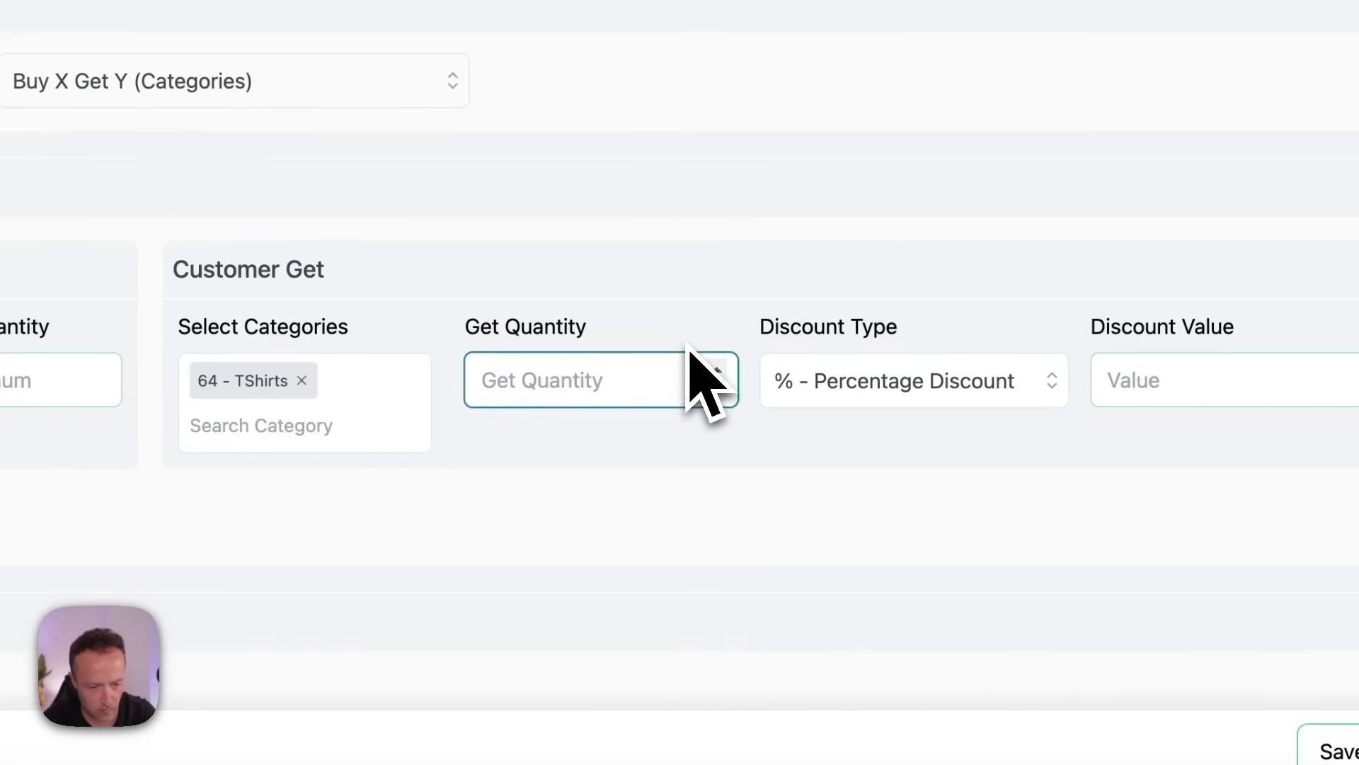
{"action": "type", "text": "1"}
{"action": "left_click", "coordinate": [892, 469]}
{"action": "type", "text": "50"}
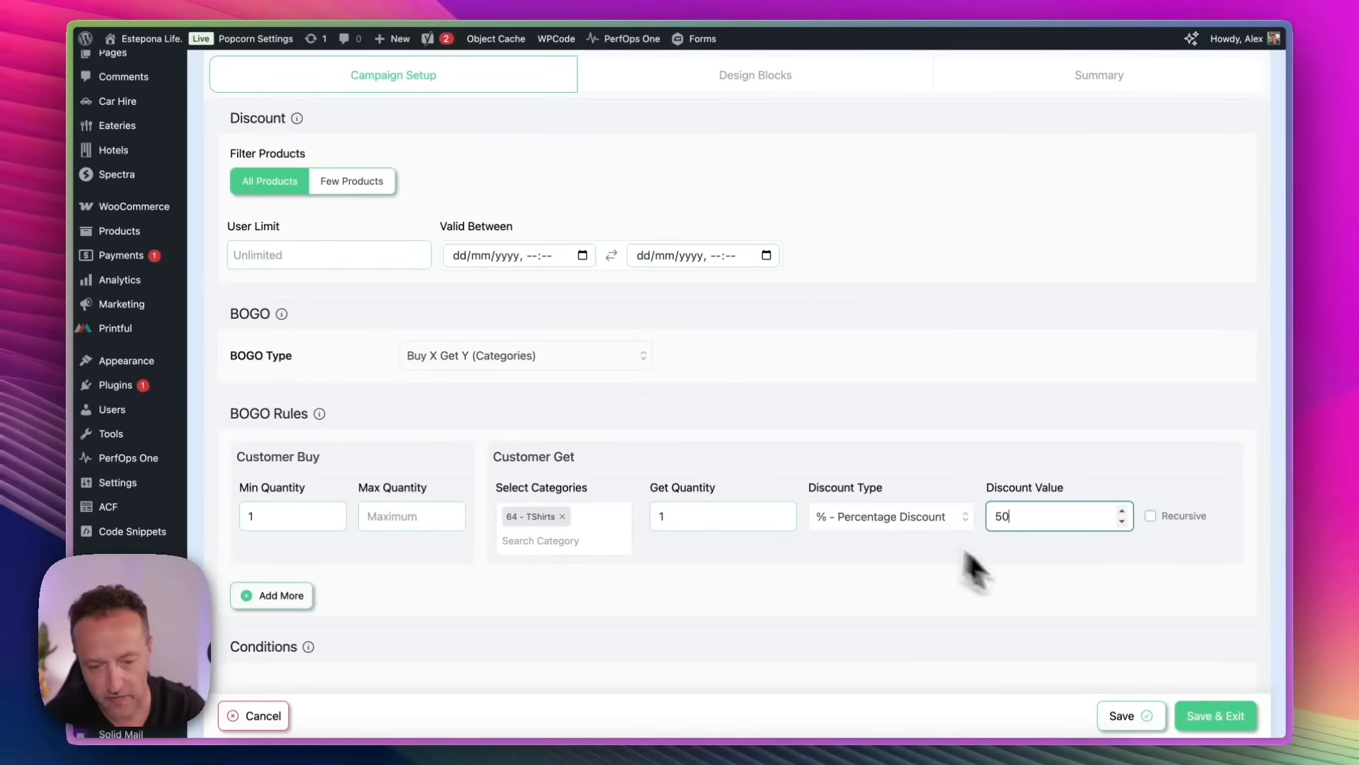
{"action": "left_click", "coordinate": [1215, 715]}
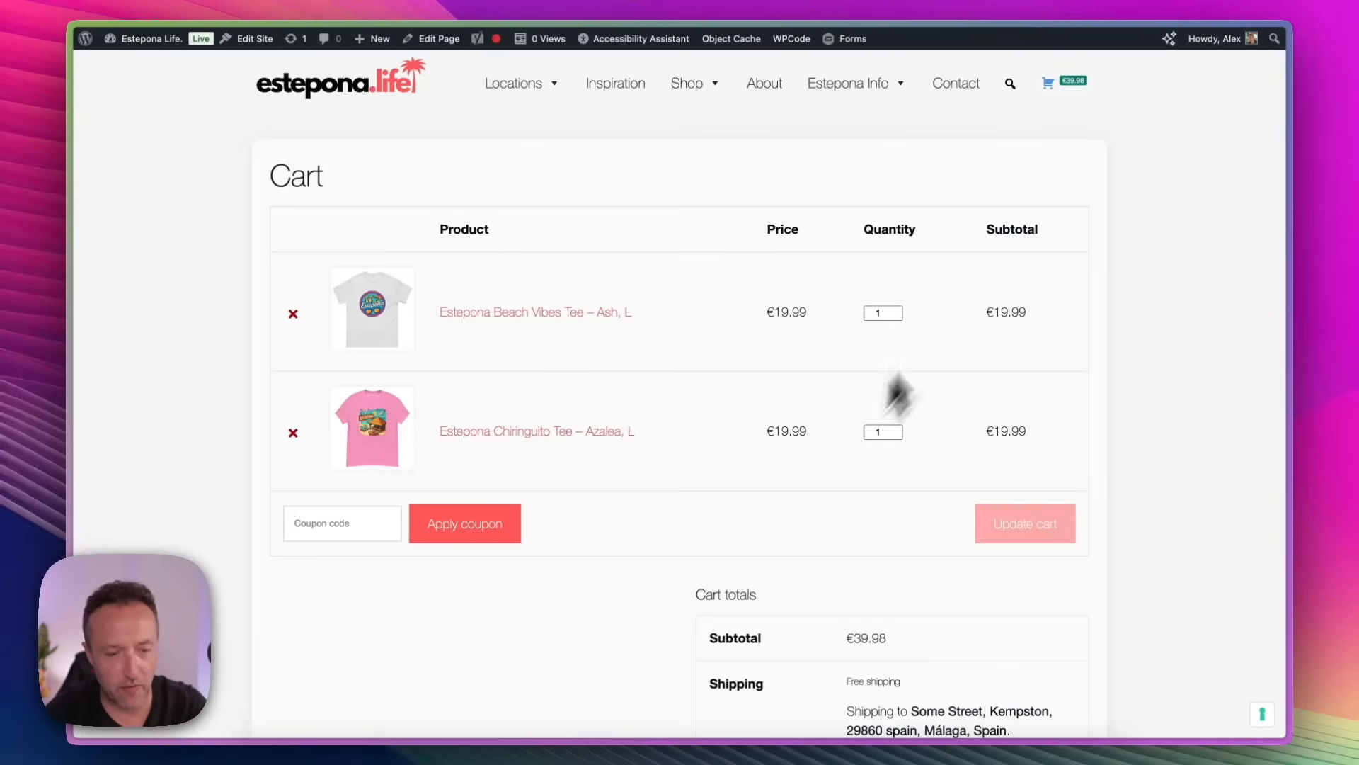
Step: Scroll the cart to check the −€10.00 discount and €29.99 total
{"action": "scroll", "coordinate": [777, 410], "scroll_direction": "down", "scroll_amount": 5}
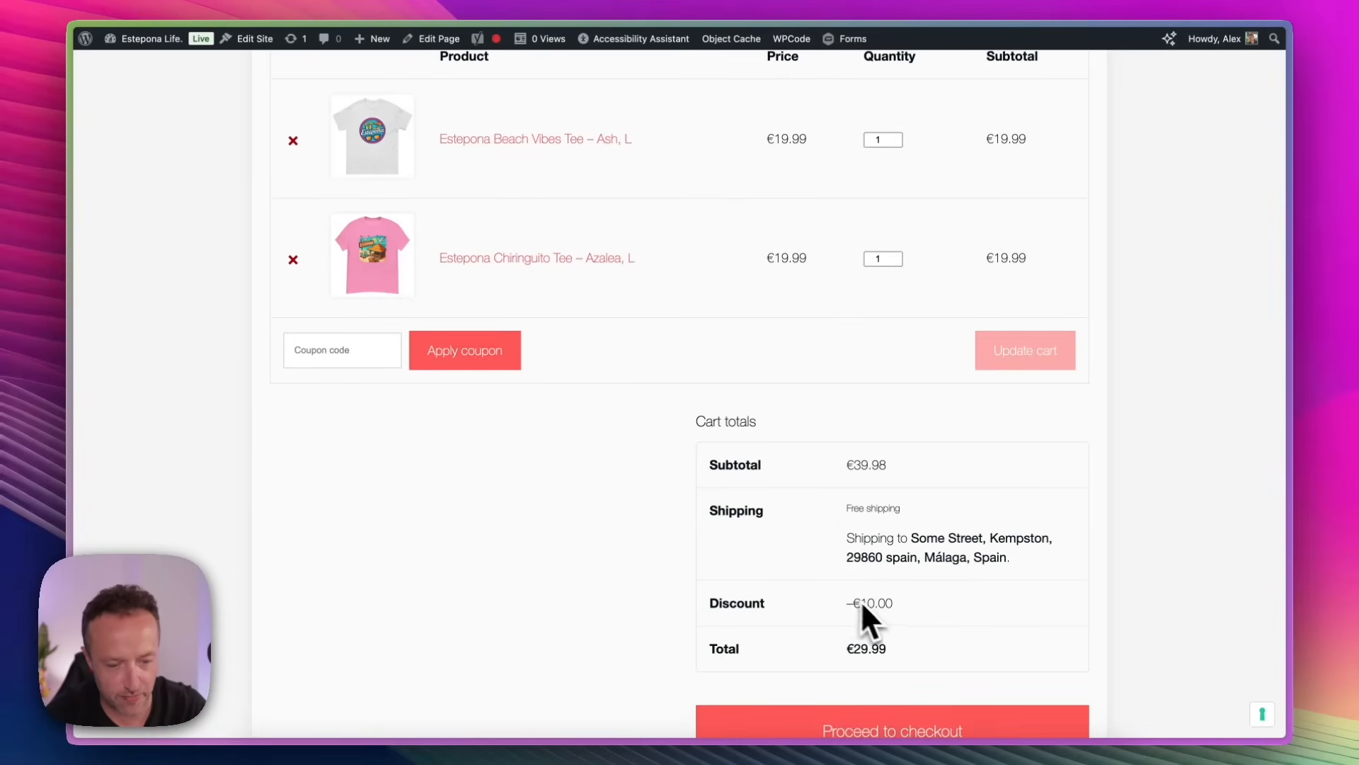
{"action": "scroll", "coordinate": [936, 590], "scroll_direction": "up", "scroll_amount": 2}
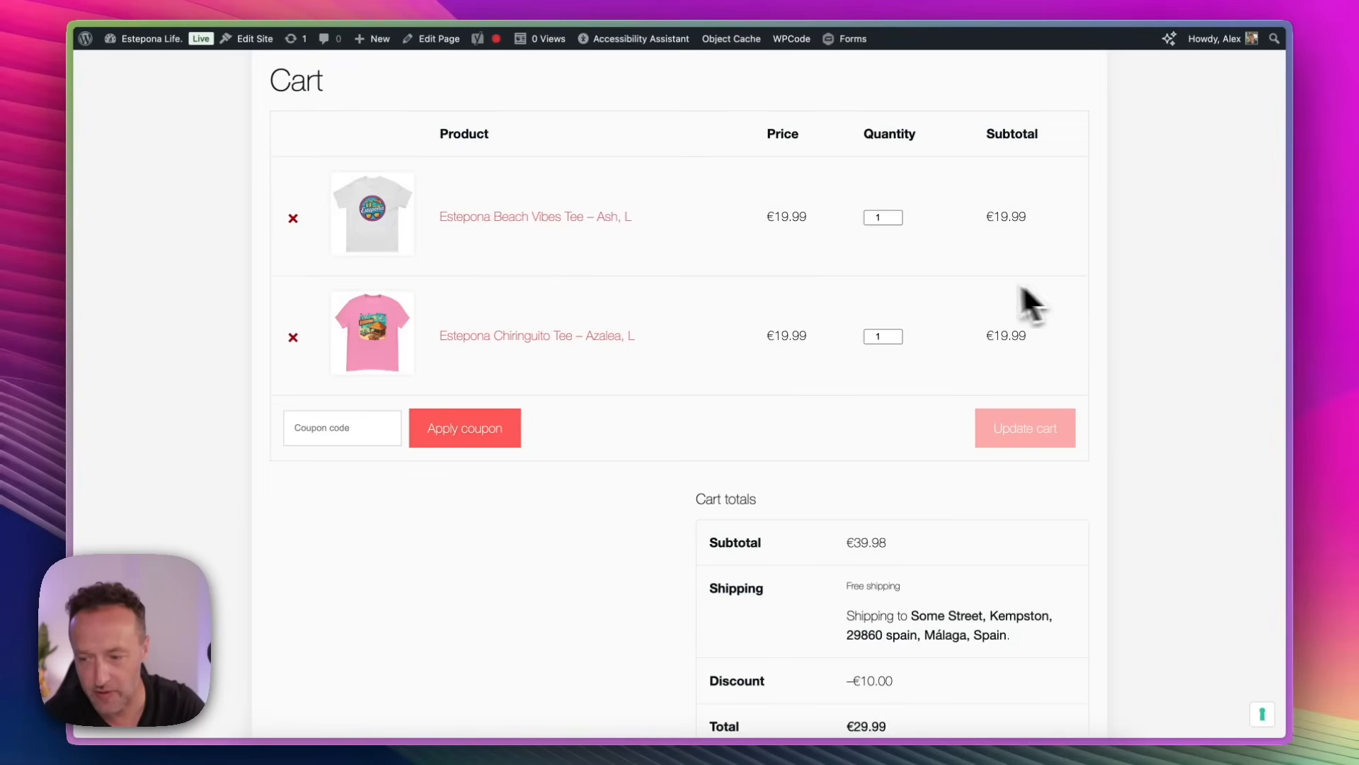
{"action": "scroll", "coordinate": [941, 297], "scroll_direction": "up", "scroll_amount": 3}
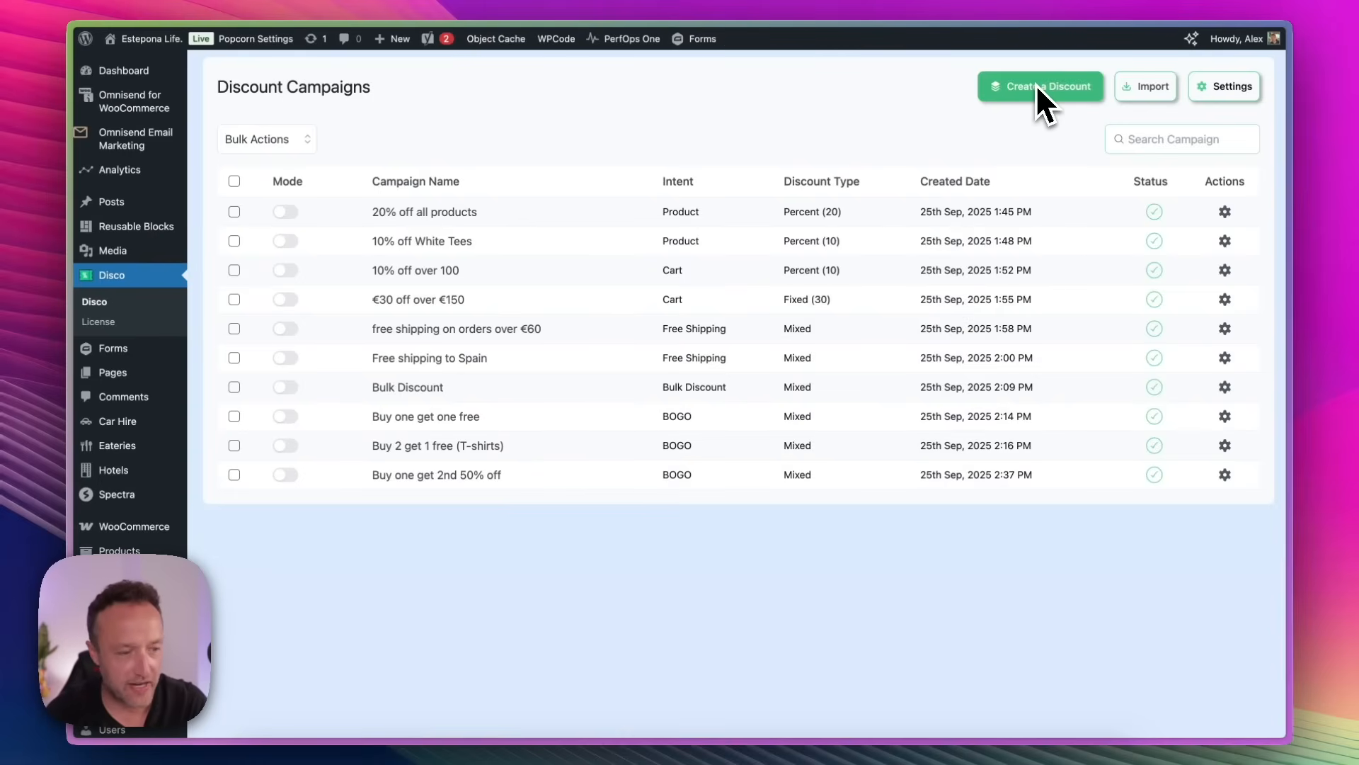
Step: Create campaign 'Buy a tee' as a BOGO of type Buy X Get Y (Products)
{"action": "left_click", "coordinate": [1034, 85]}
{"action": "left_click", "coordinate": [726, 186]}
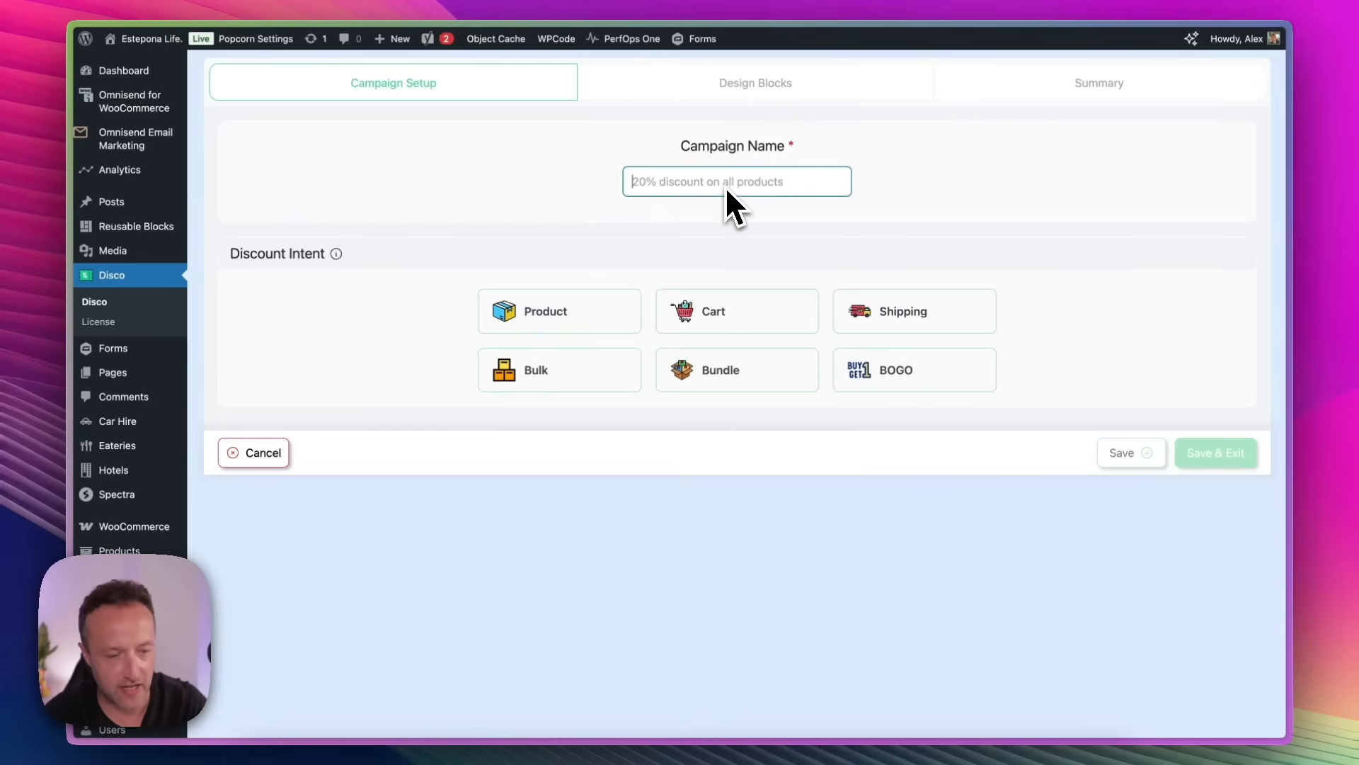
{"action": "type", "text": "Buy a tee get a mug"}
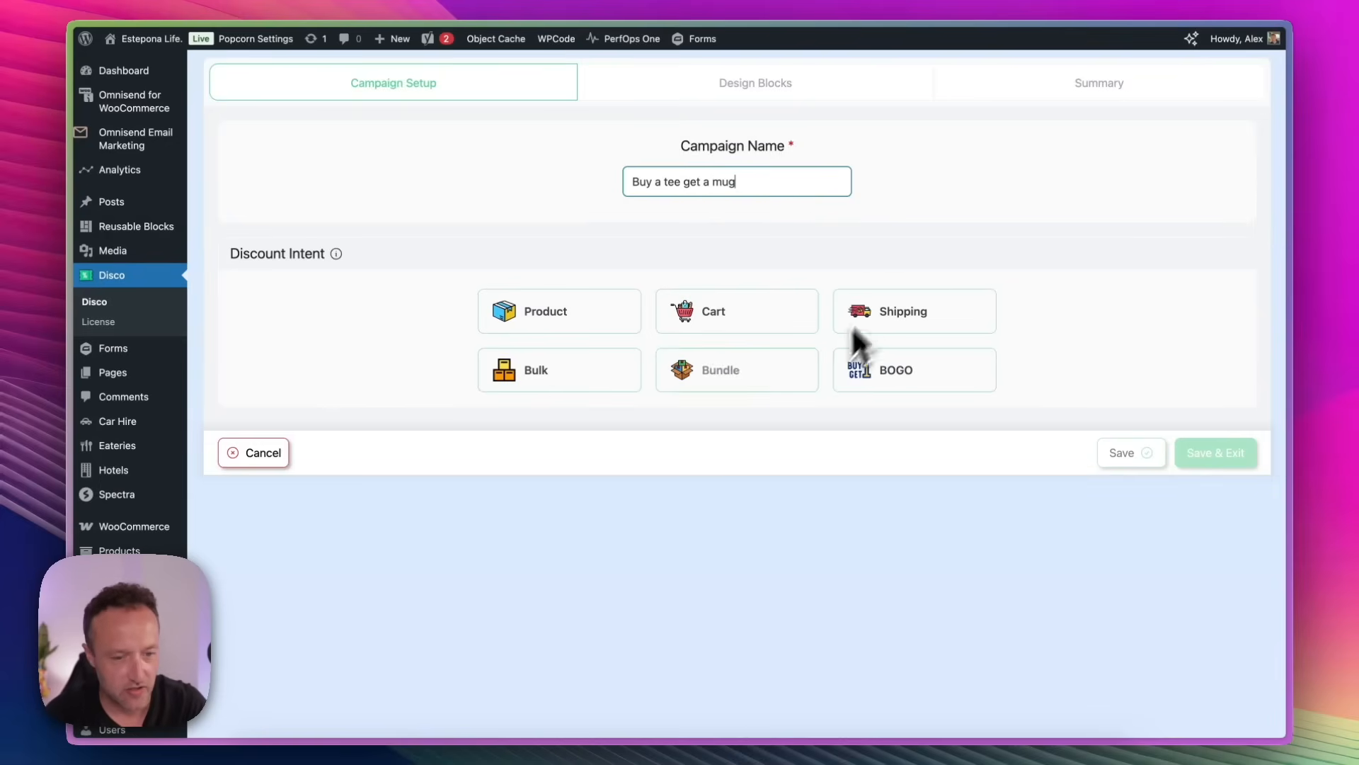
{"action": "left_click", "coordinate": [892, 386]}
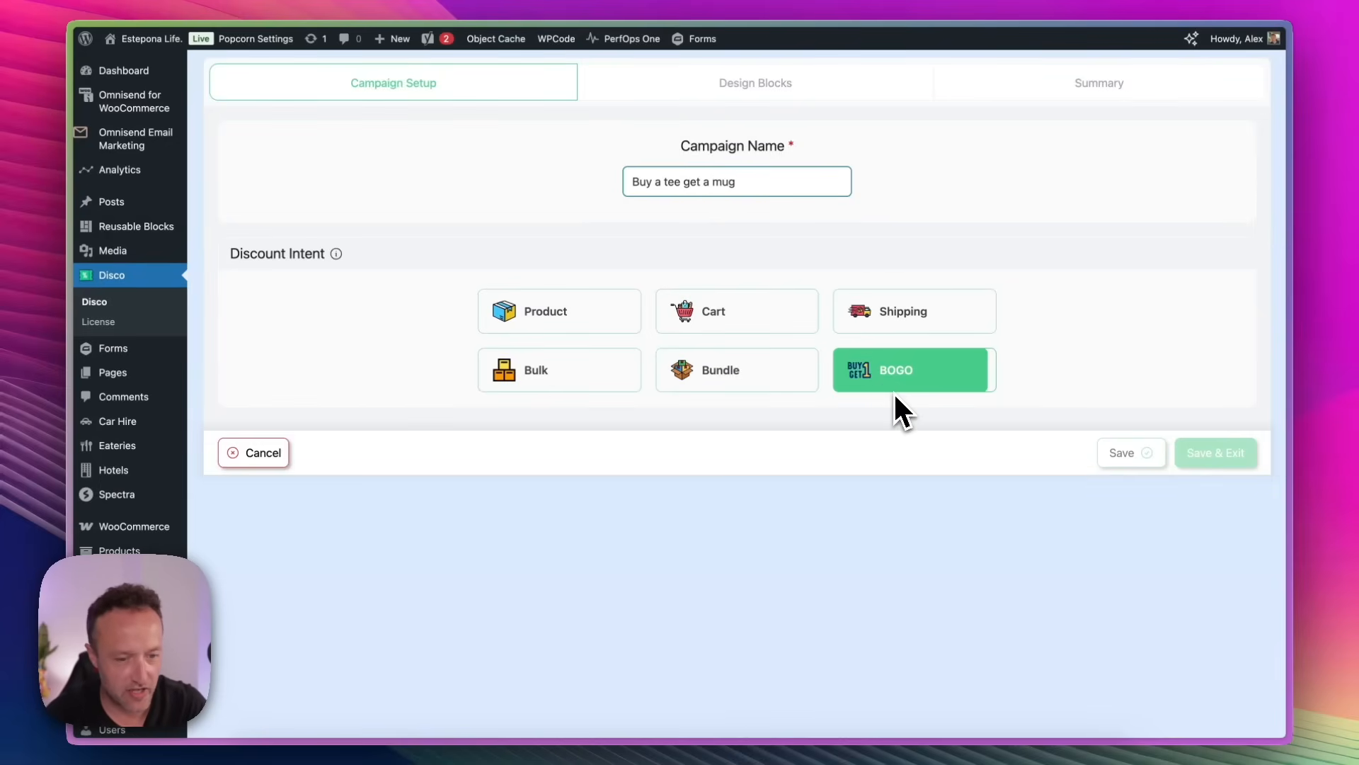
{"action": "scroll", "coordinate": [698, 508], "scroll_direction": "down", "scroll_amount": 5}
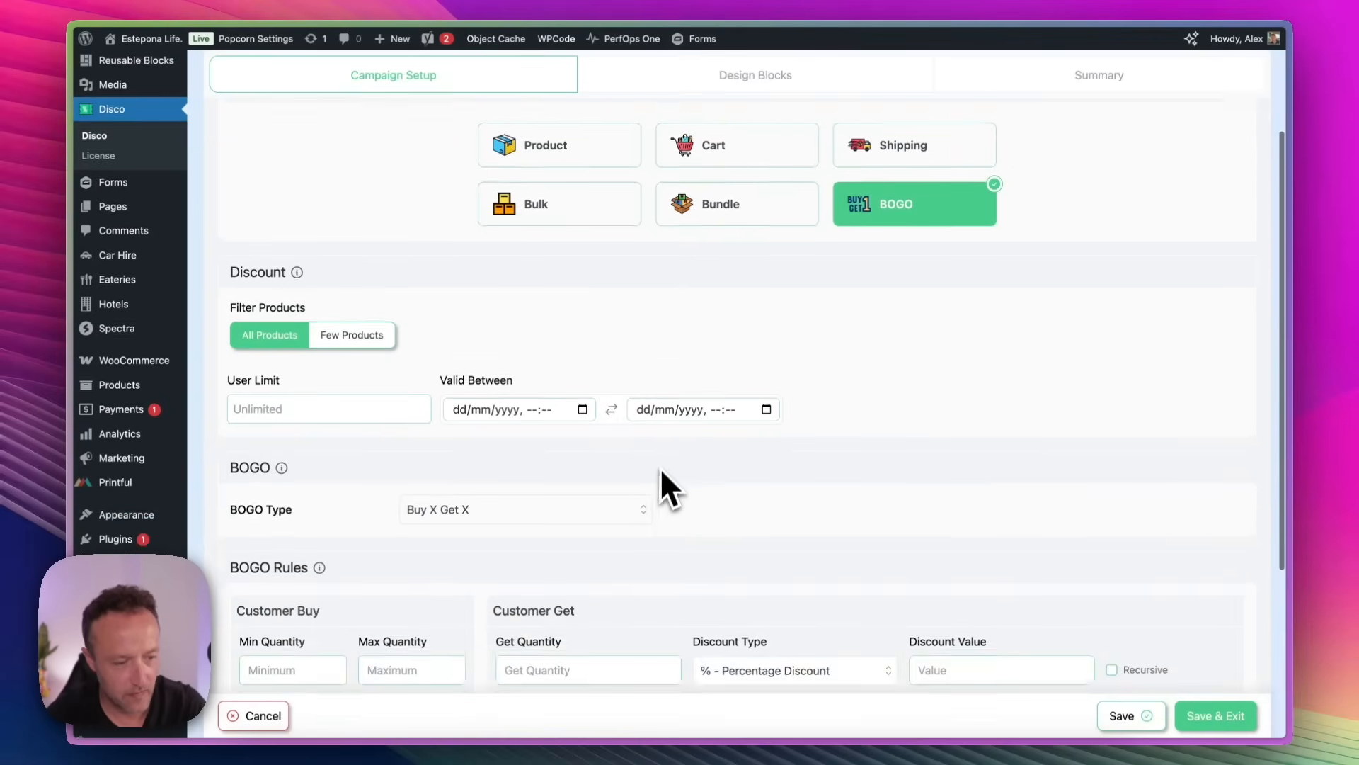
{"action": "left_click", "coordinate": [634, 431]}
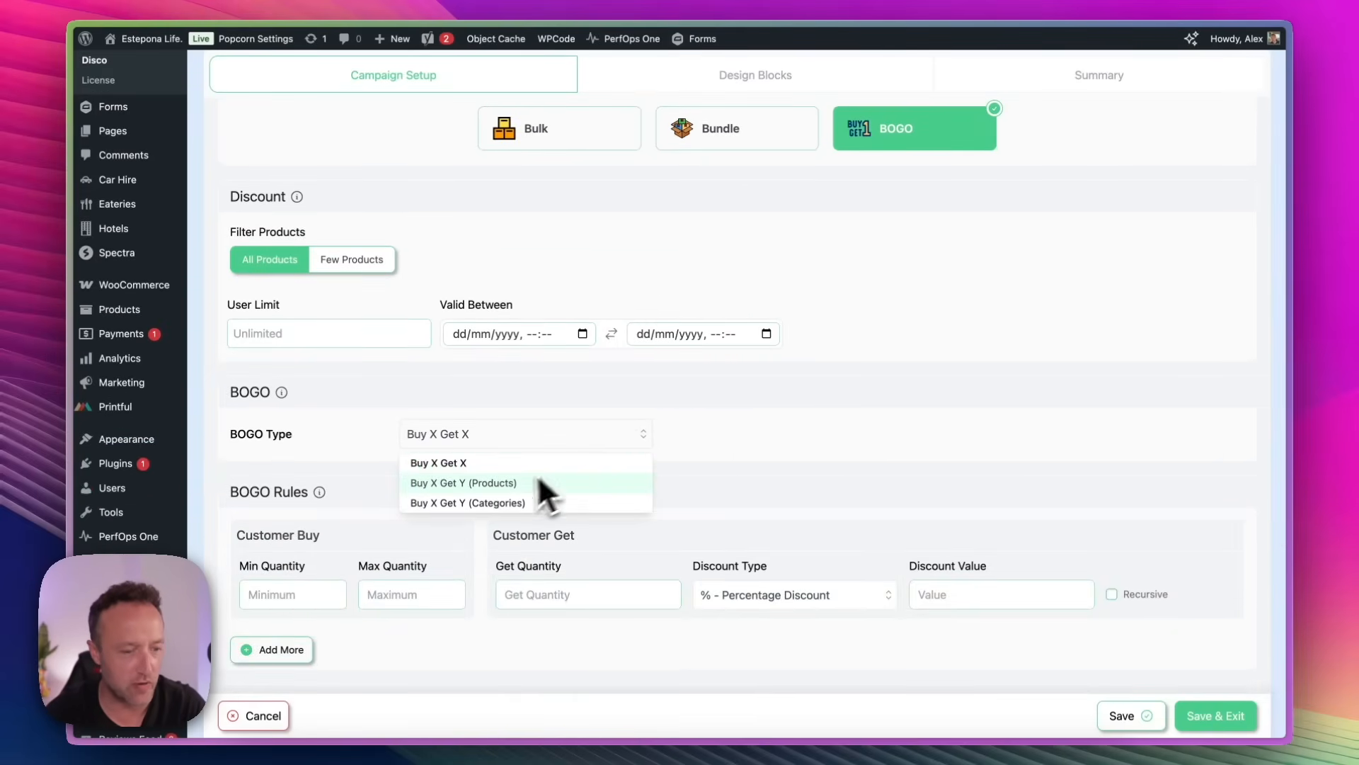
{"action": "left_click", "coordinate": [511, 484]}
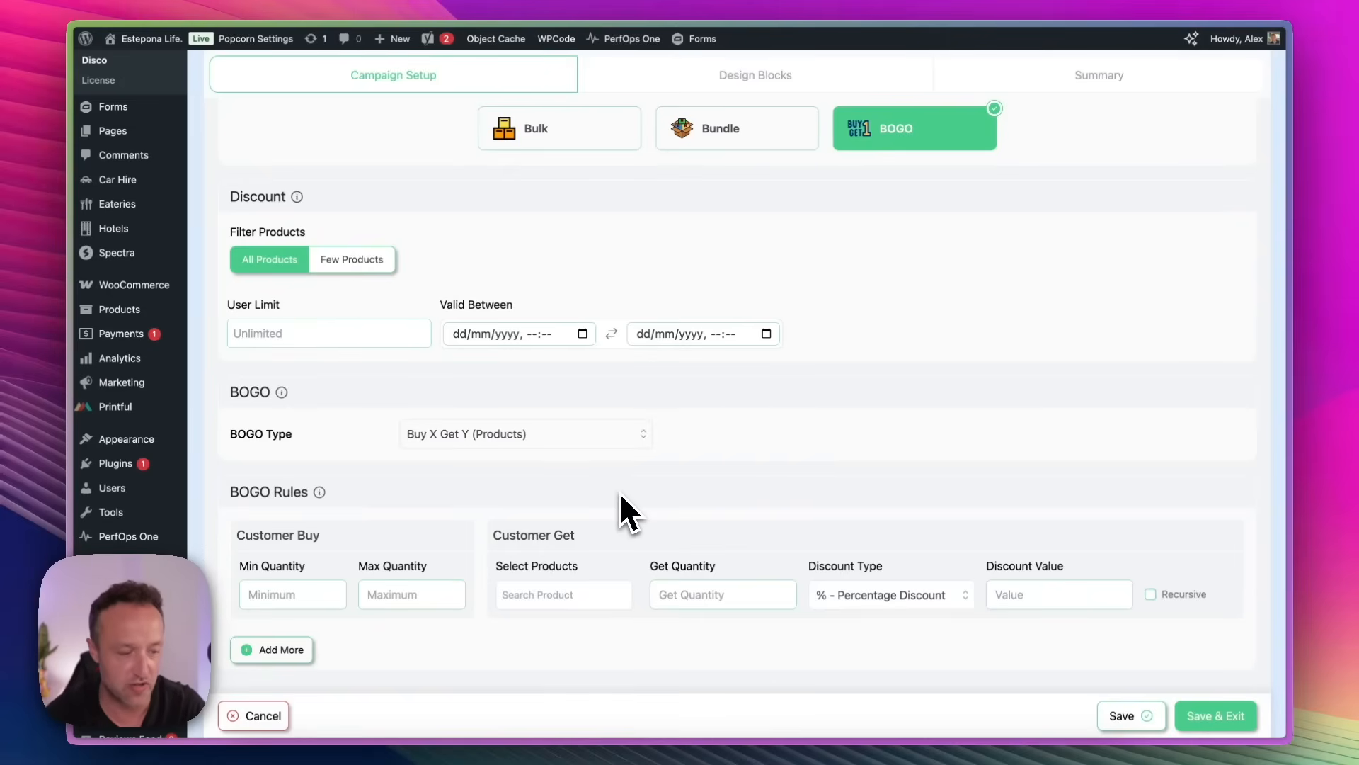
Step: Set minimum quantity 1 and choose the Estepona Costa del Sol Mug as the reward product
{"action": "left_click", "coordinate": [296, 594]}
{"action": "type", "text": "1"}
{"action": "scroll", "coordinate": [418, 494], "scroll_direction": "down", "scroll_amount": 2}
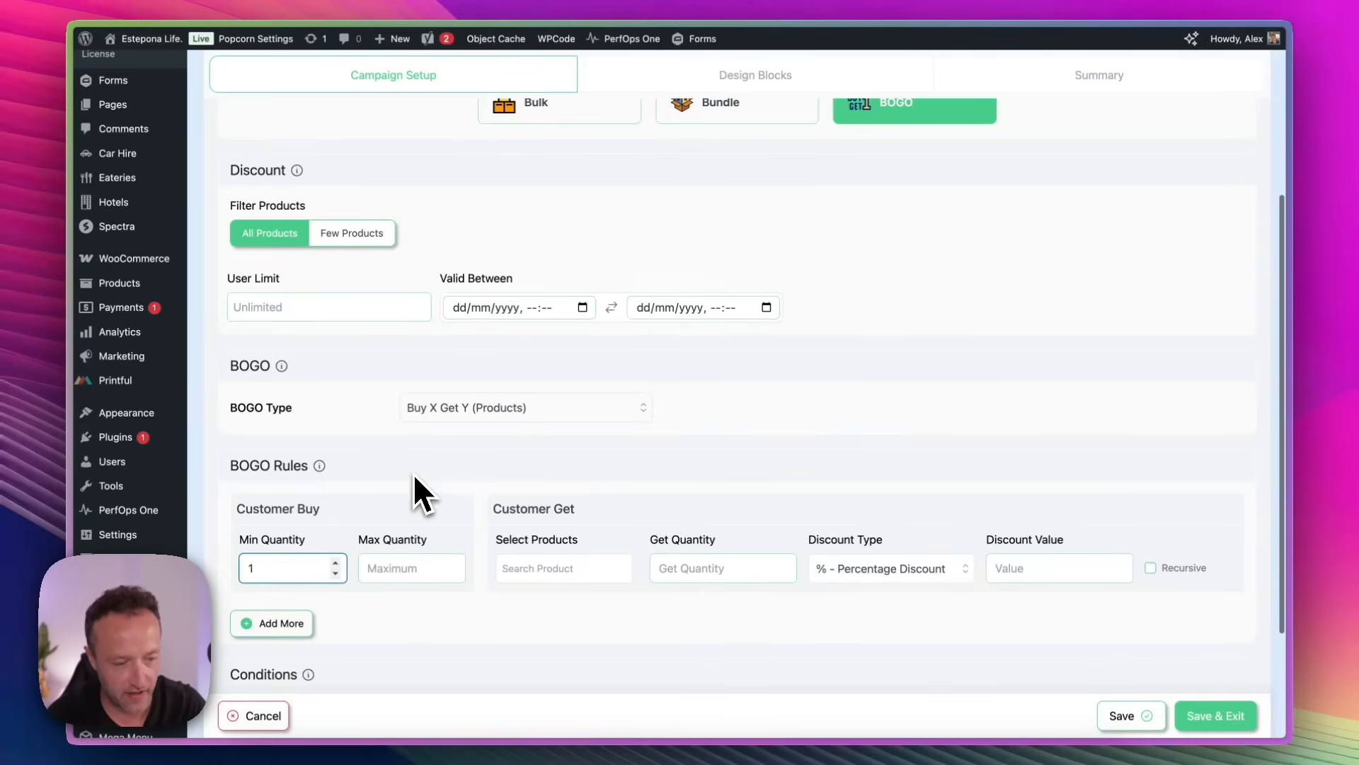
{"action": "scroll", "coordinate": [521, 510], "scroll_direction": "down", "scroll_amount": 3}
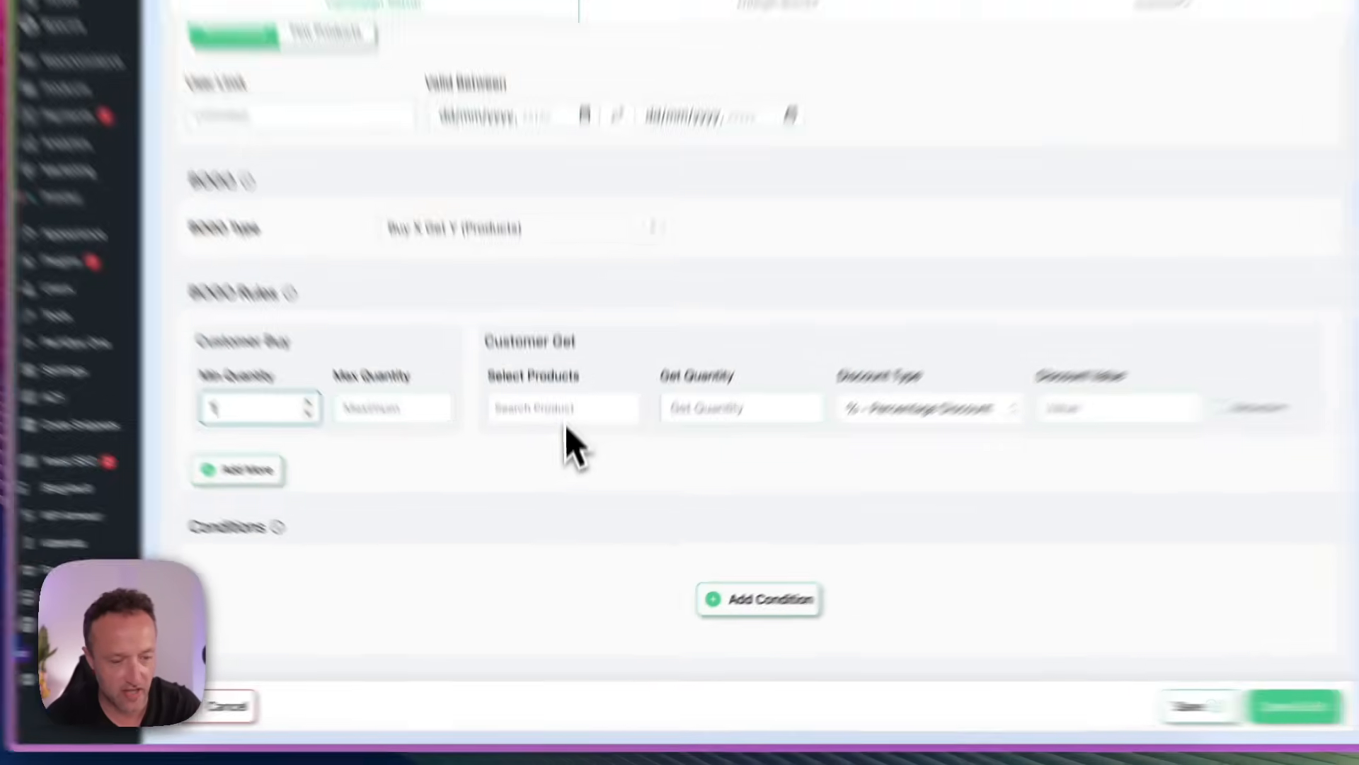
{"action": "left_click", "coordinate": [561, 439]}
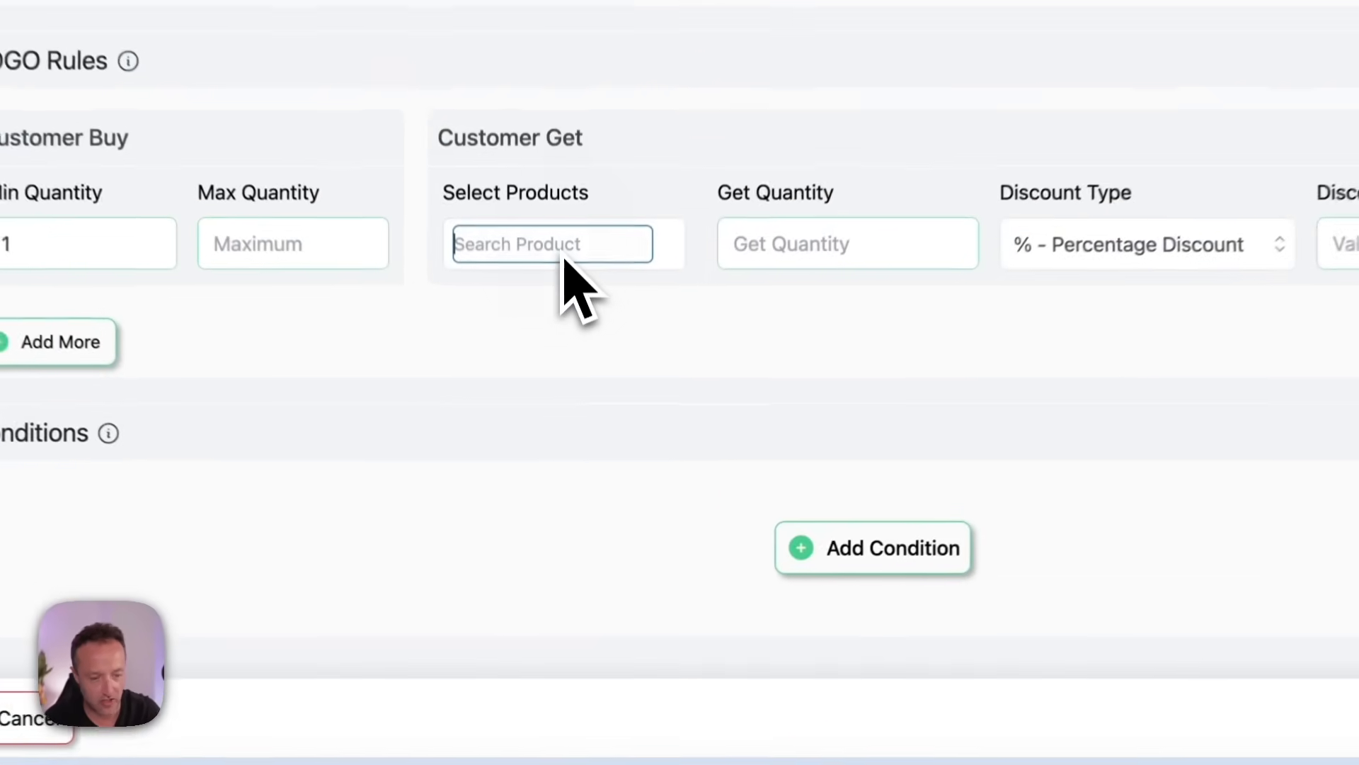
{"action": "type", "text": "mug"}
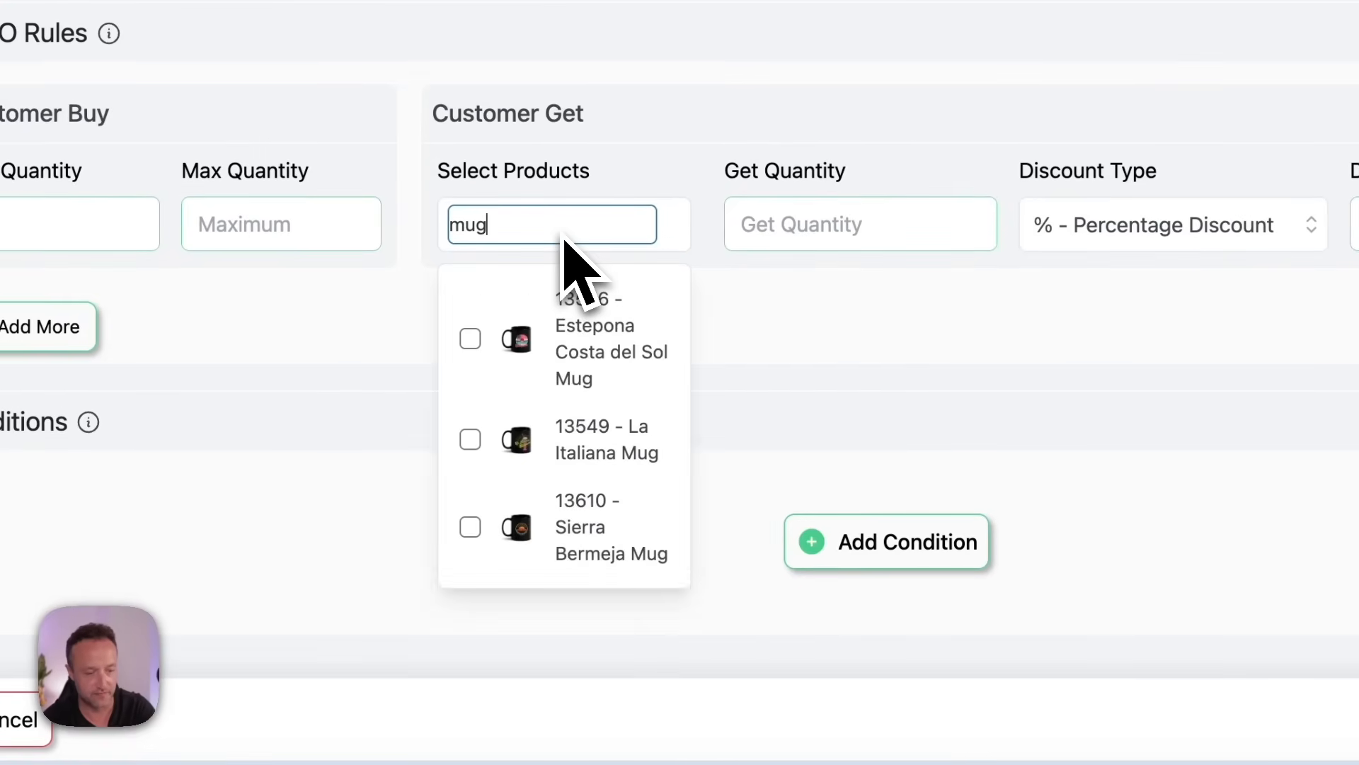
{"action": "left_click", "coordinate": [765, 407]}
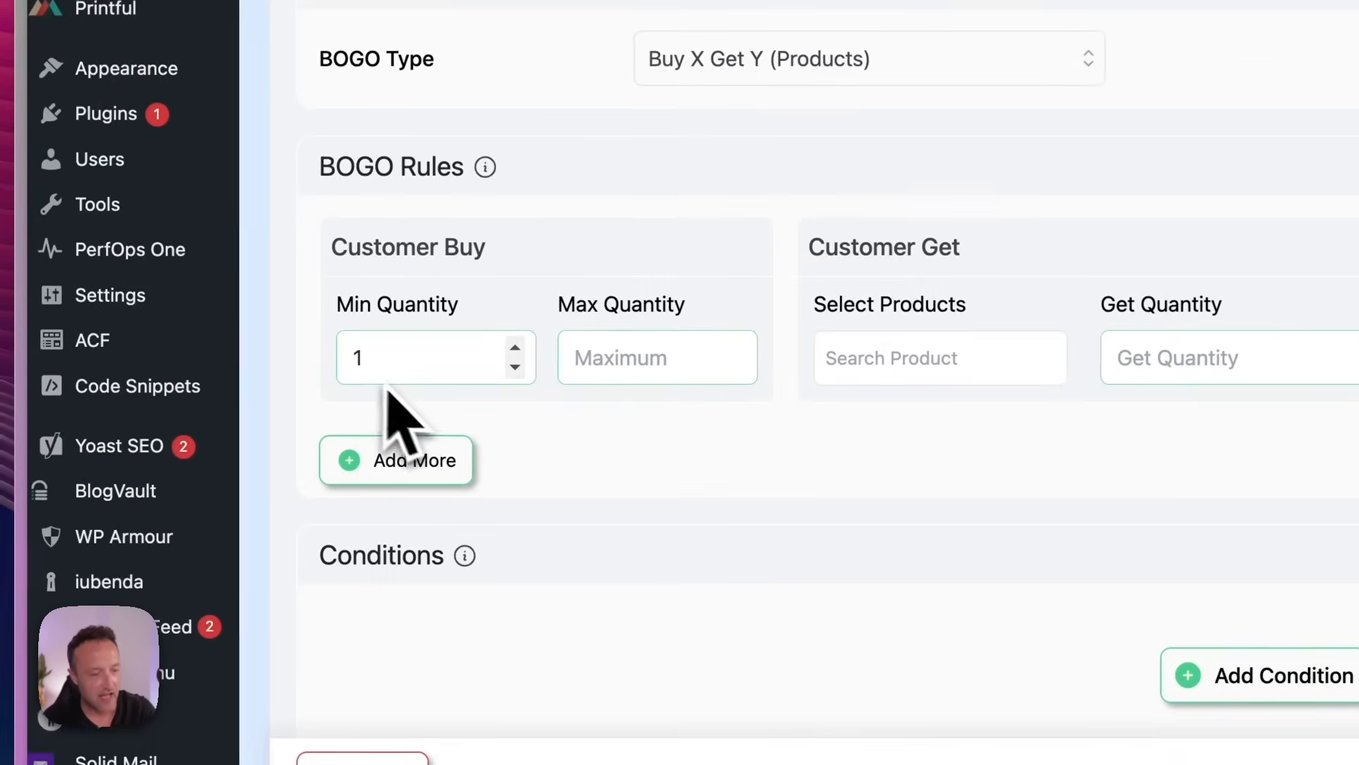
{"action": "left_click", "coordinate": [933, 371]}
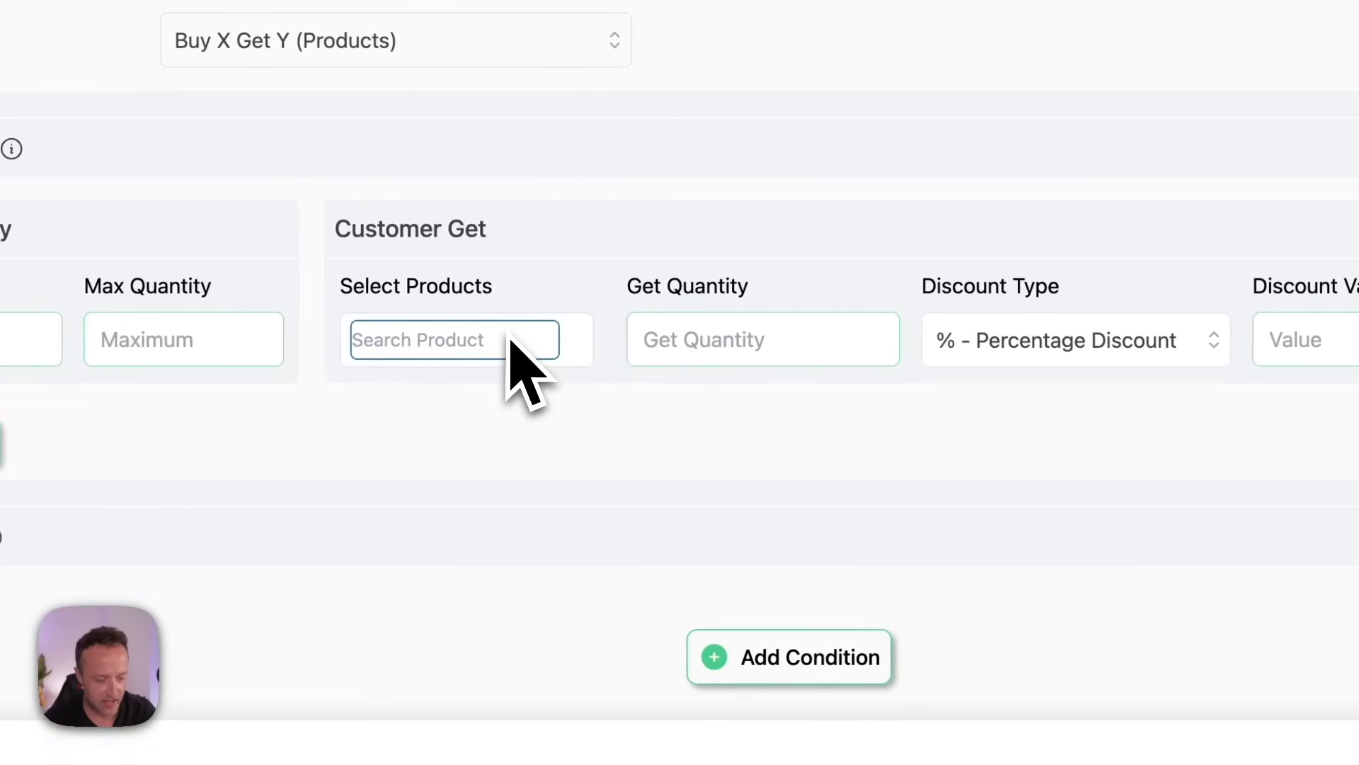
{"action": "type", "text": "mug"}
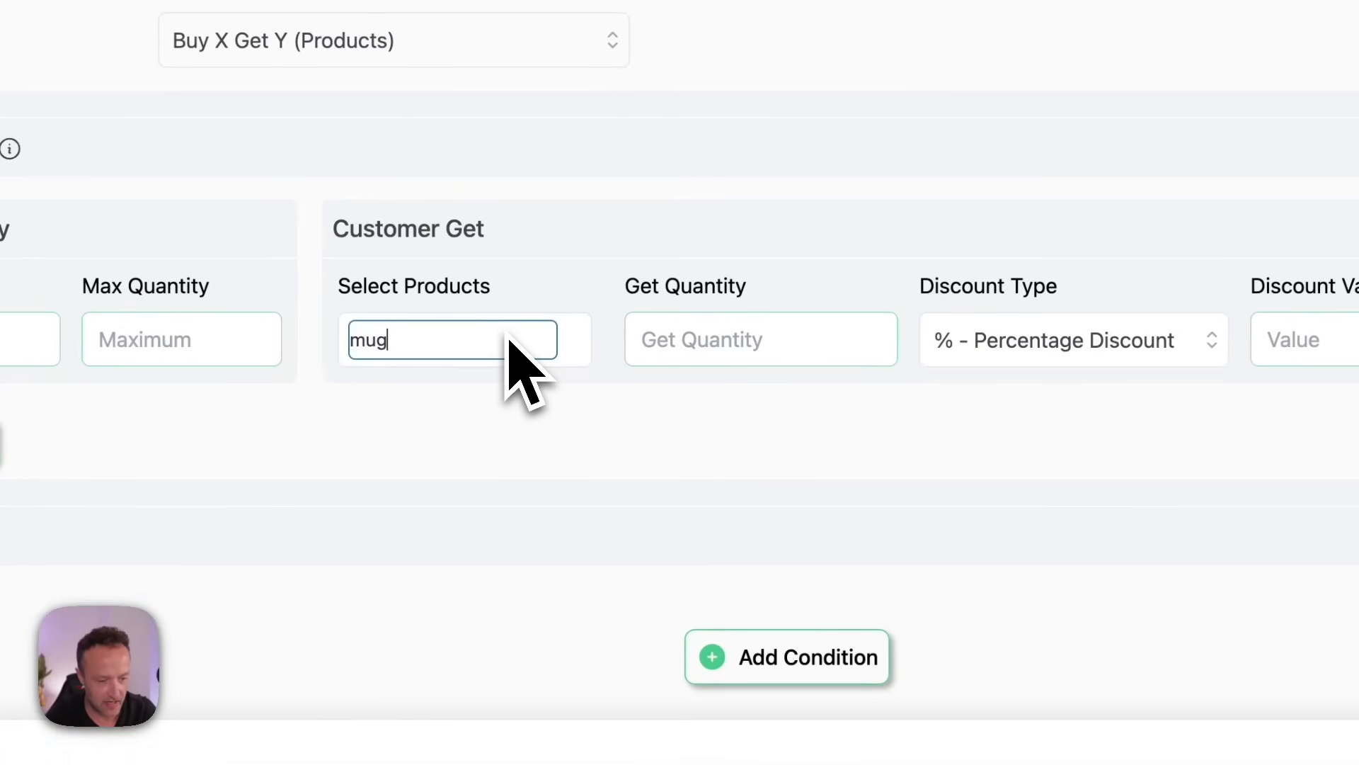
{"action": "left_click", "coordinate": [371, 453]}
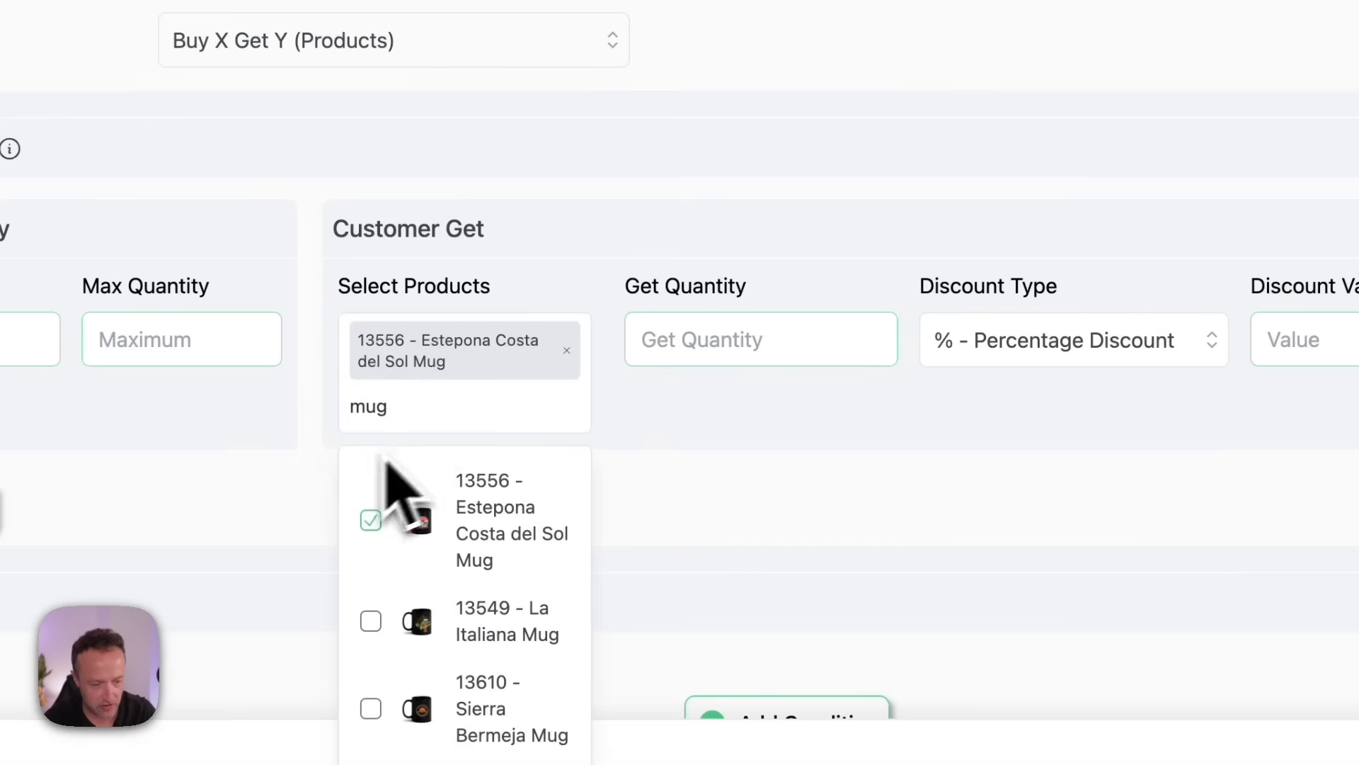
{"action": "left_click", "coordinate": [669, 439]}
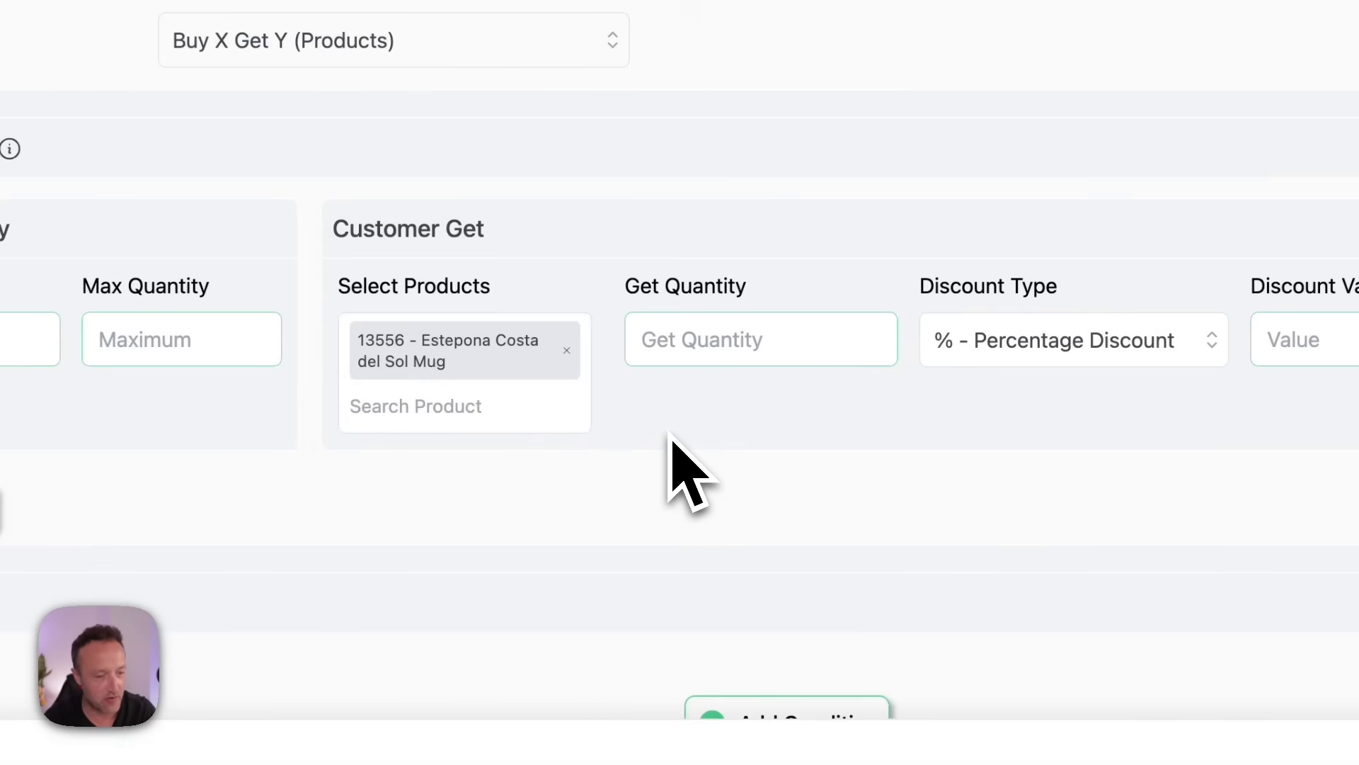
Step: Give 1 mug with Discount Type Free Items
{"action": "left_click", "coordinate": [755, 349]}
{"action": "type", "text": "1"}
{"action": "left_click", "coordinate": [1104, 351]}
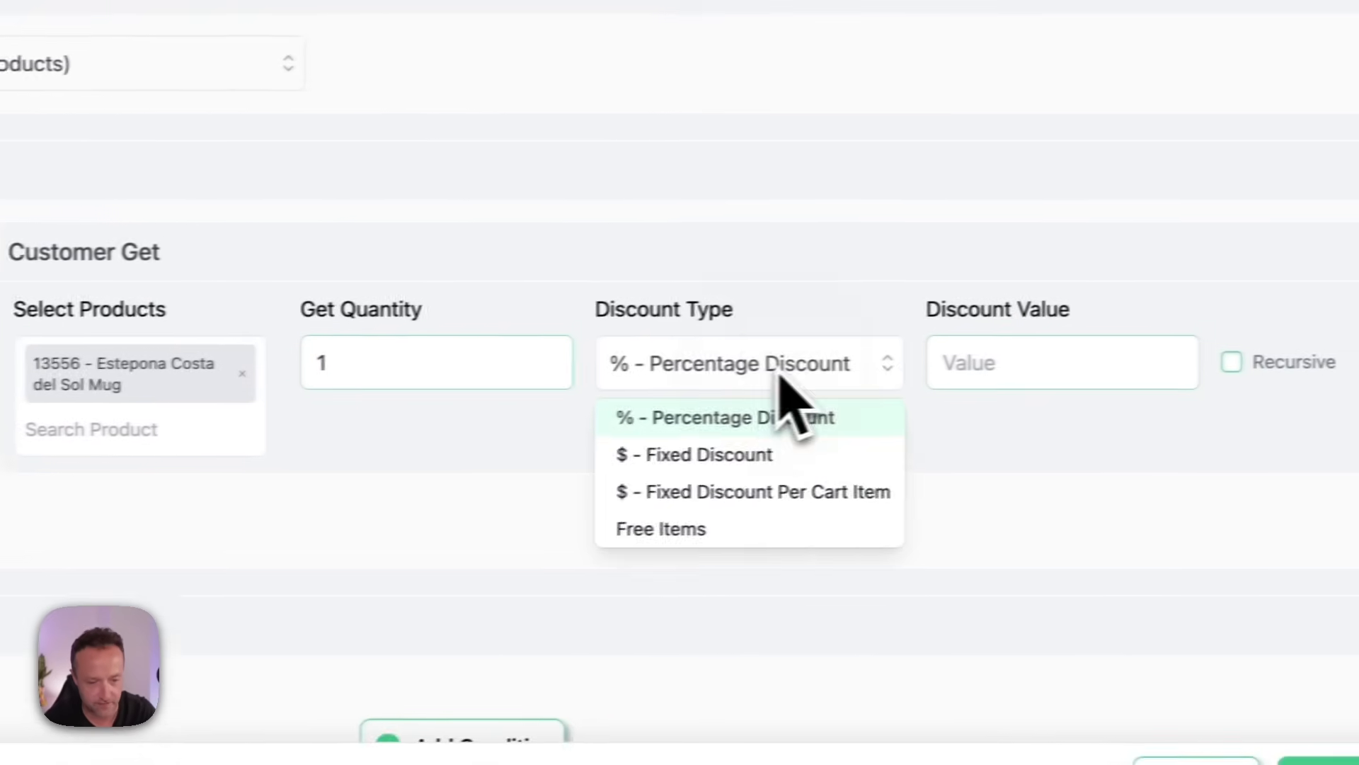
{"action": "left_click", "coordinate": [736, 529]}
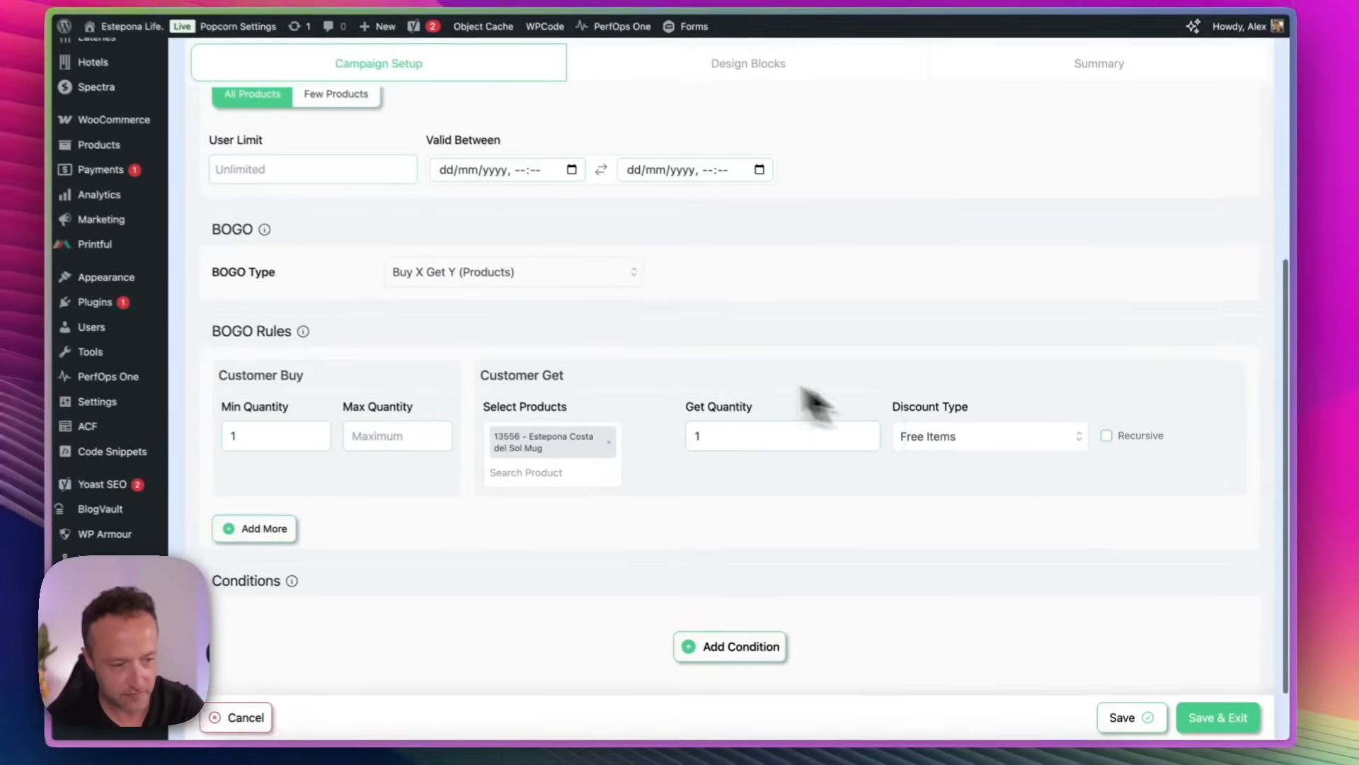
Step: Add a Categories in-list condition for 64 - TShirts and save the campaign
{"action": "left_click", "coordinate": [740, 648]}
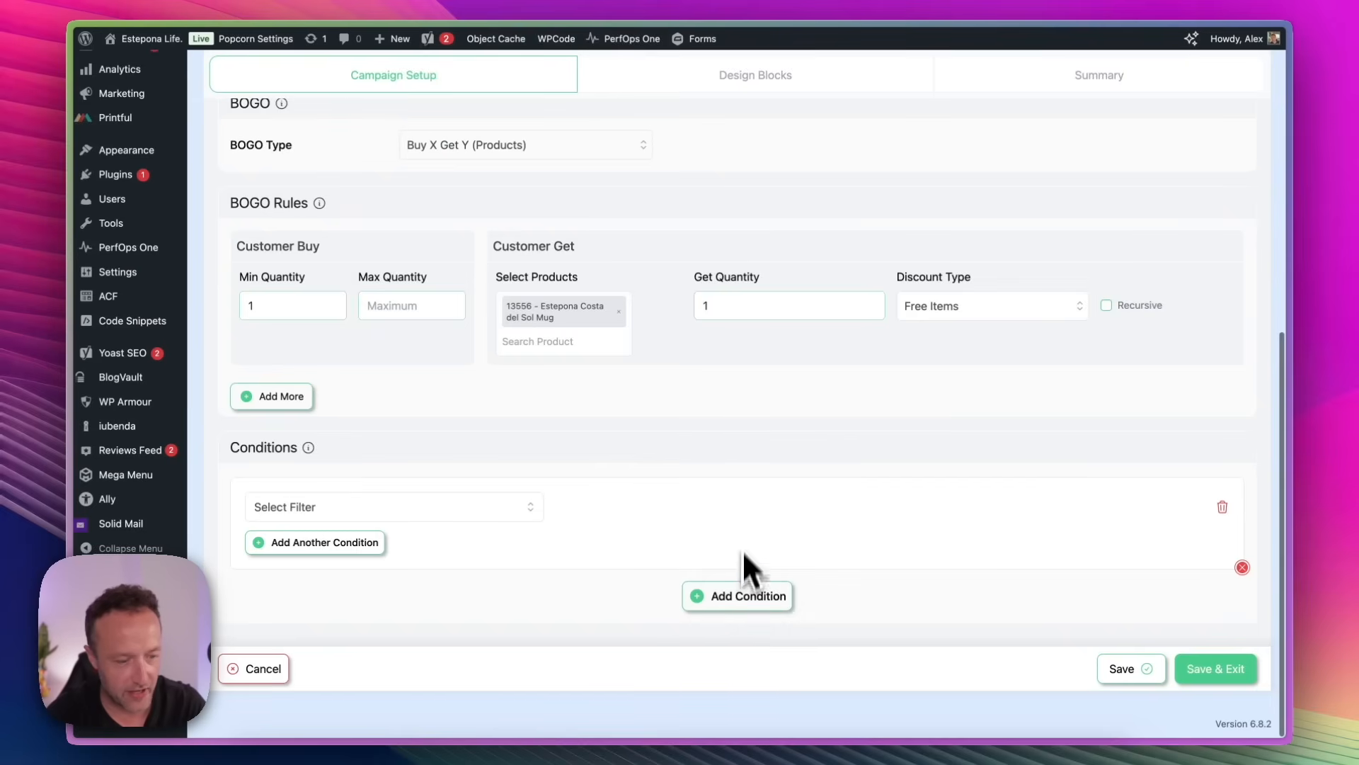
{"action": "left_click", "coordinate": [500, 501]}
{"action": "scroll", "coordinate": [470, 570], "scroll_direction": "down", "scroll_amount": 2}
{"action": "left_click", "coordinate": [433, 630]}
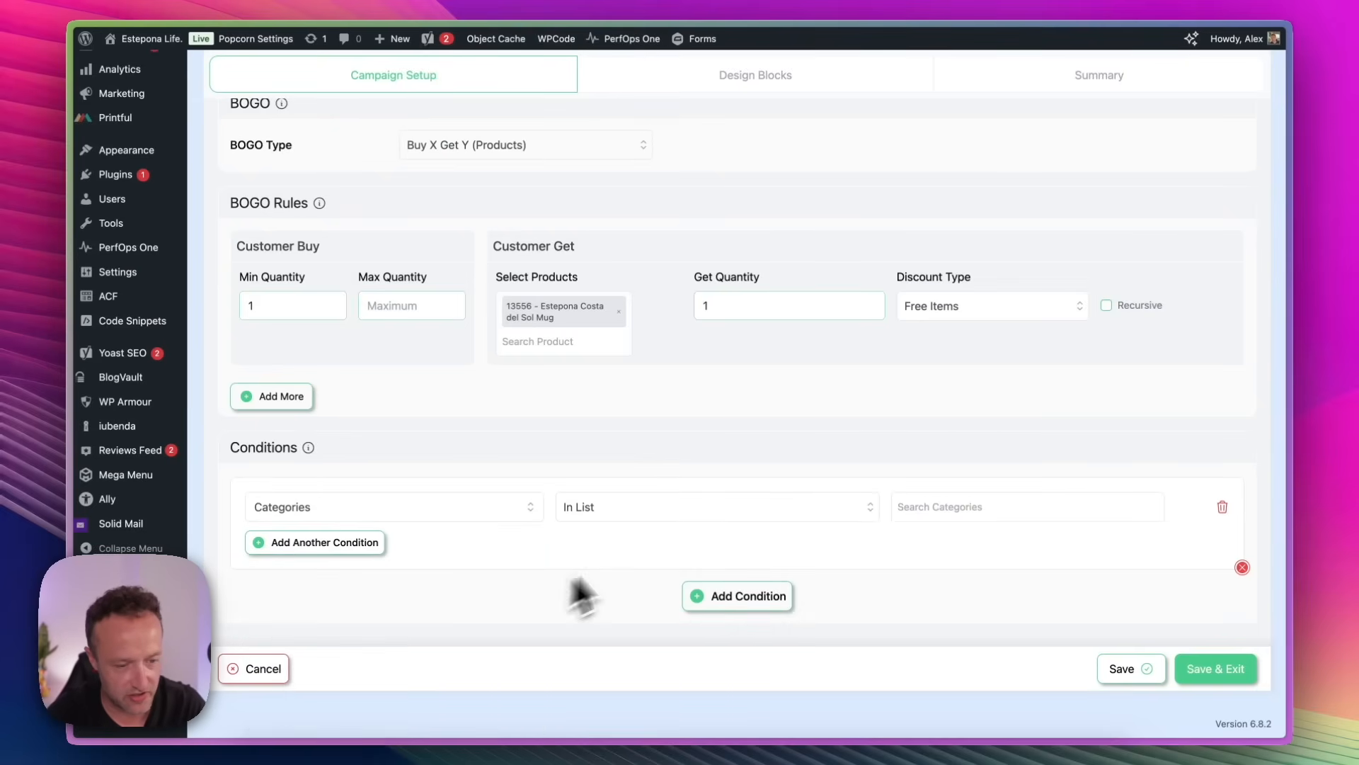
{"action": "left_click", "coordinate": [1004, 506]}
{"action": "type", "text": "tshirt"}
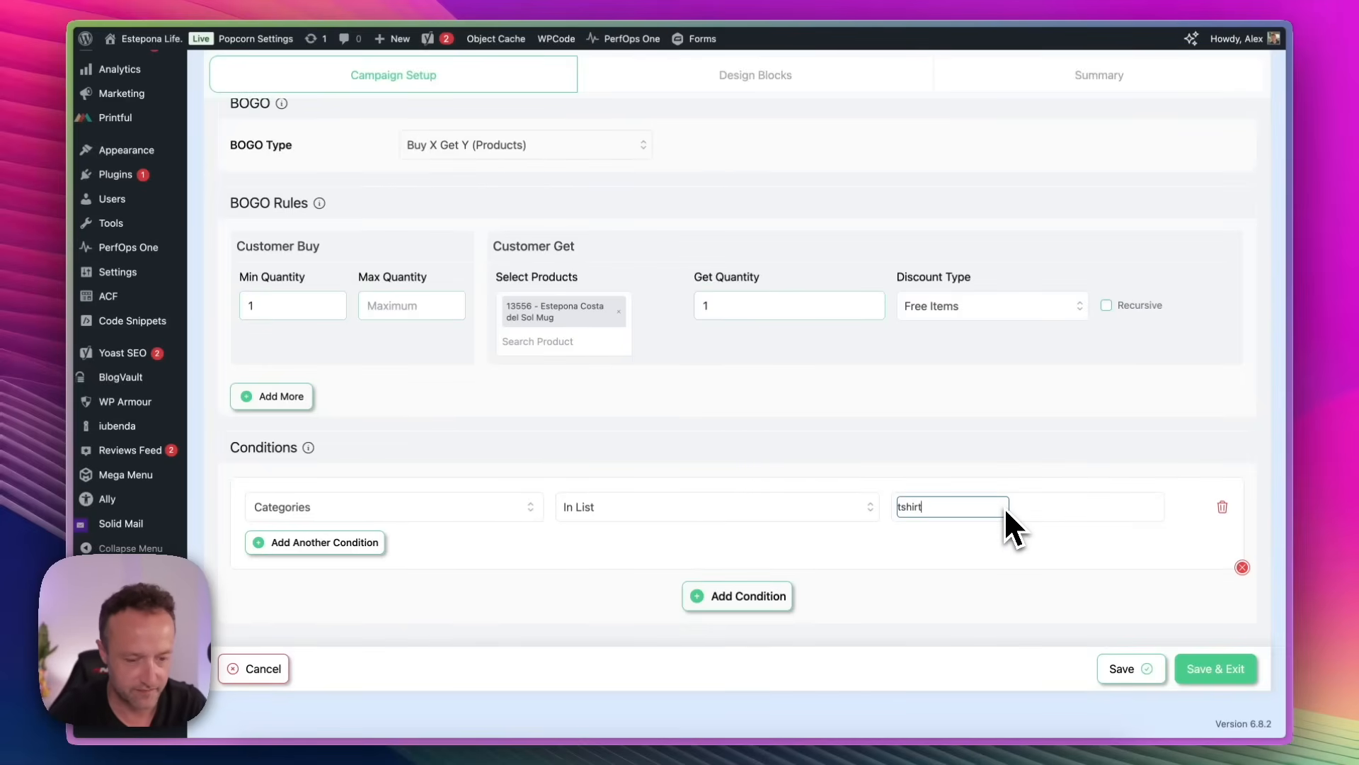
{"action": "left_click", "coordinate": [947, 546]}
{"action": "left_click", "coordinate": [1221, 669]}
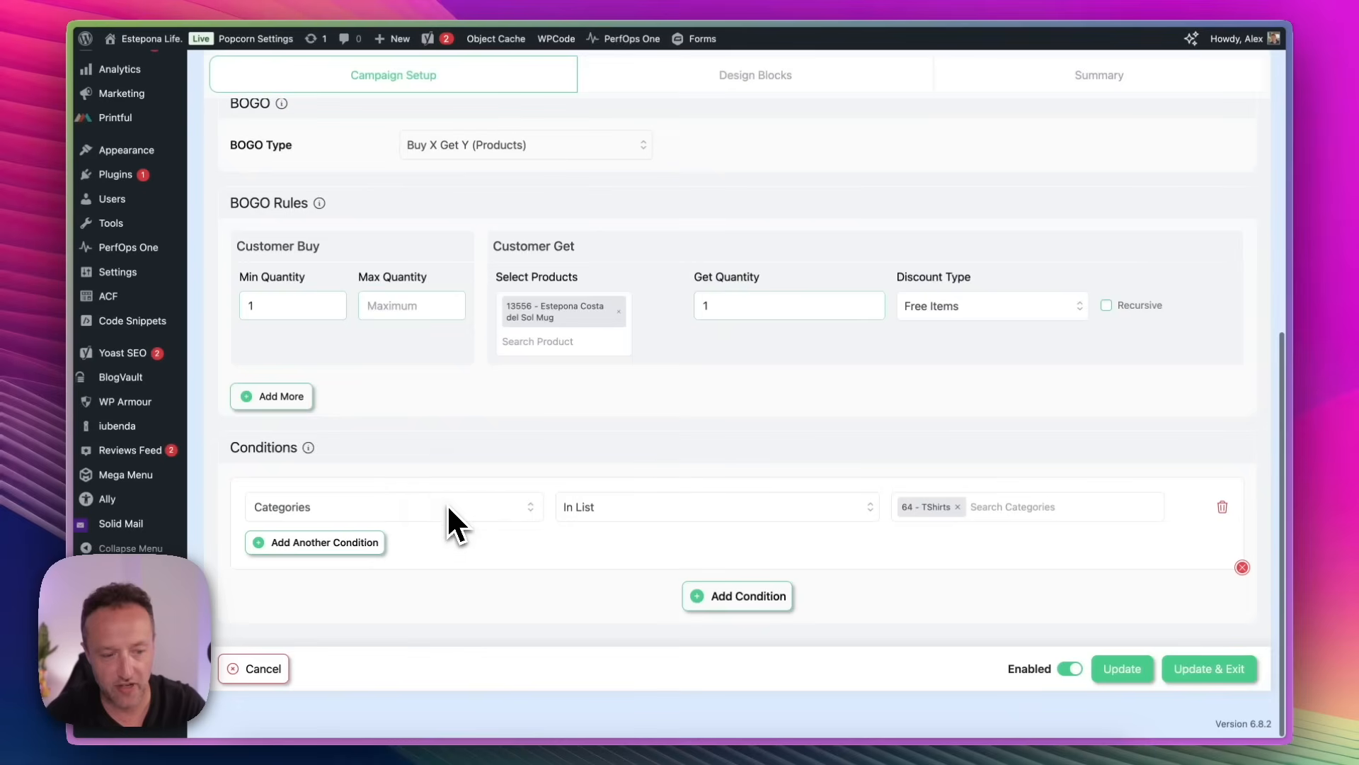
Step: Switch the reward to Buy X Get Y (Categories) using 101 - Mugs, then Update & Exit
{"action": "scroll", "coordinate": [722, 390], "scroll_direction": "up", "scroll_amount": 2}
{"action": "scroll", "coordinate": [623, 386], "scroll_direction": "up", "scroll_amount": 2}
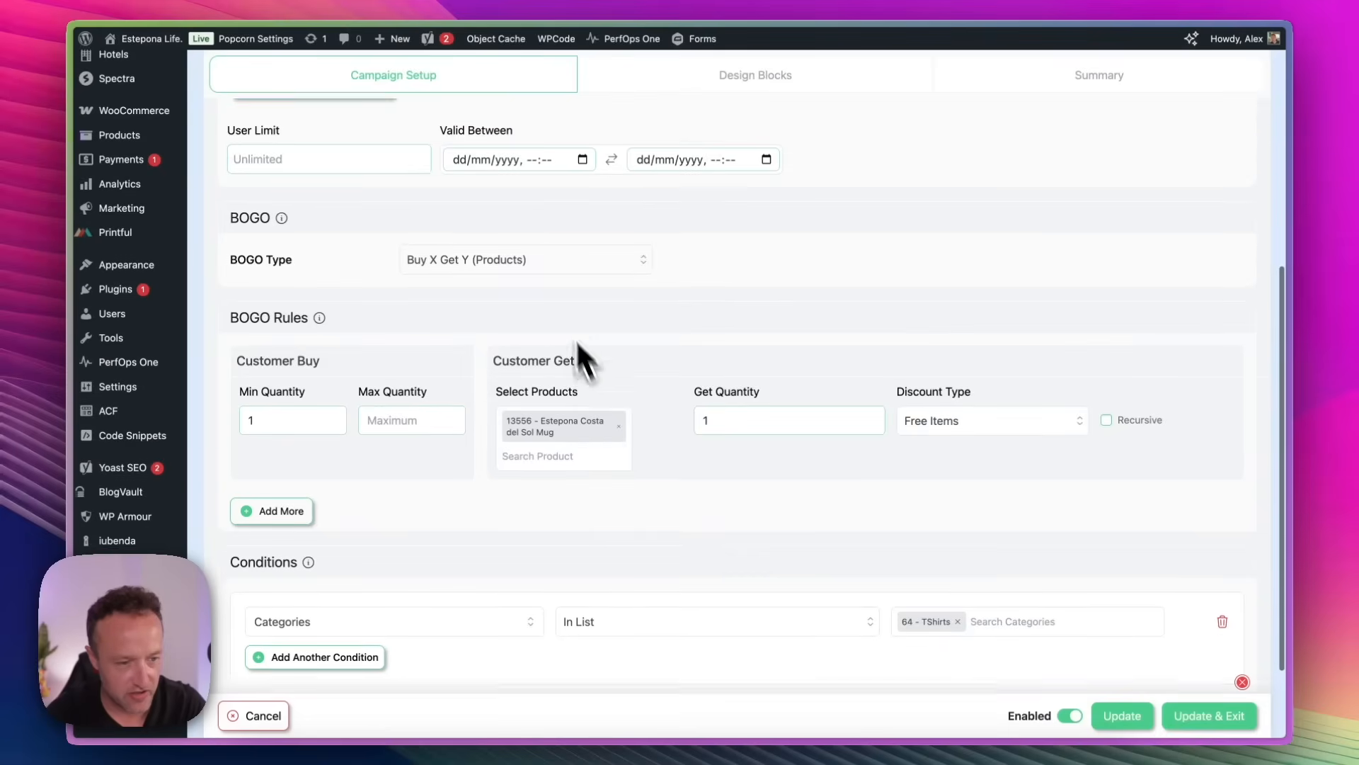
{"action": "left_click", "coordinate": [547, 268]}
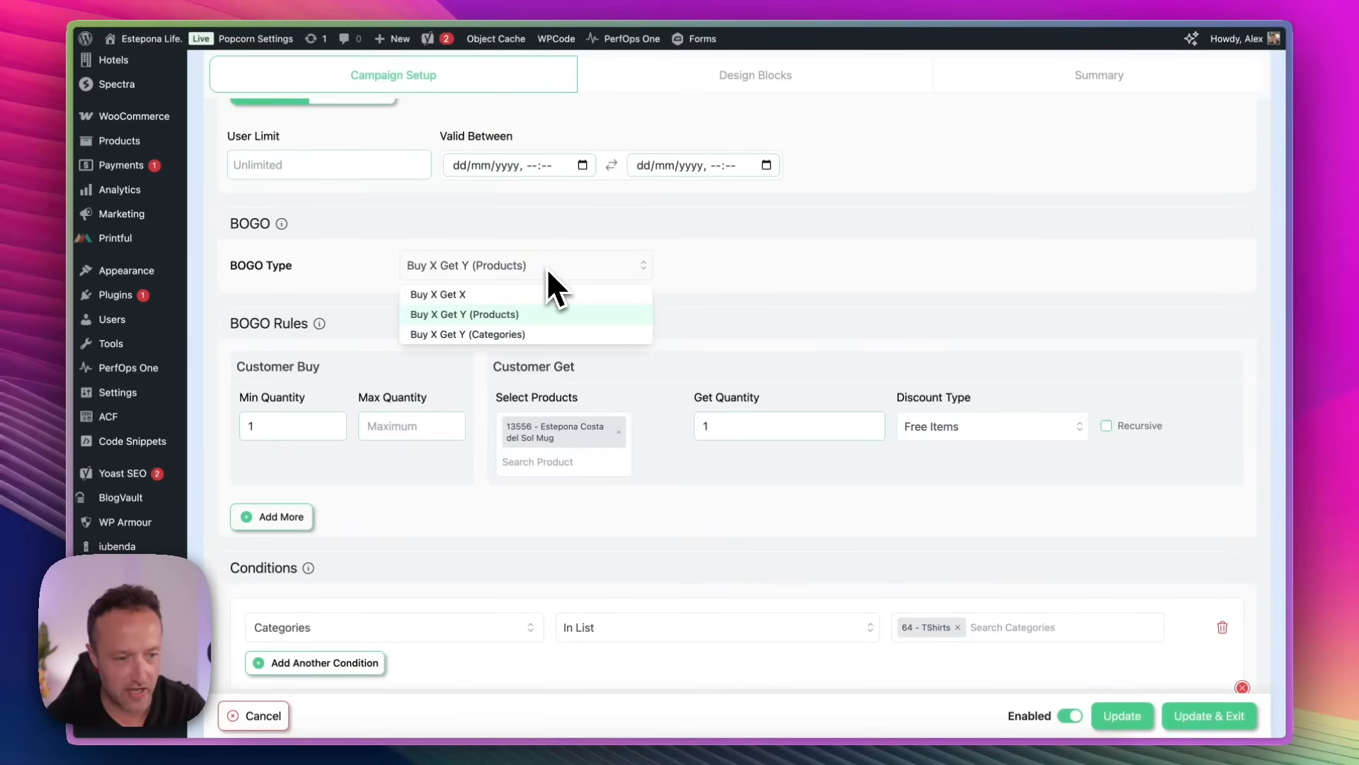
{"action": "left_click", "coordinate": [555, 333]}
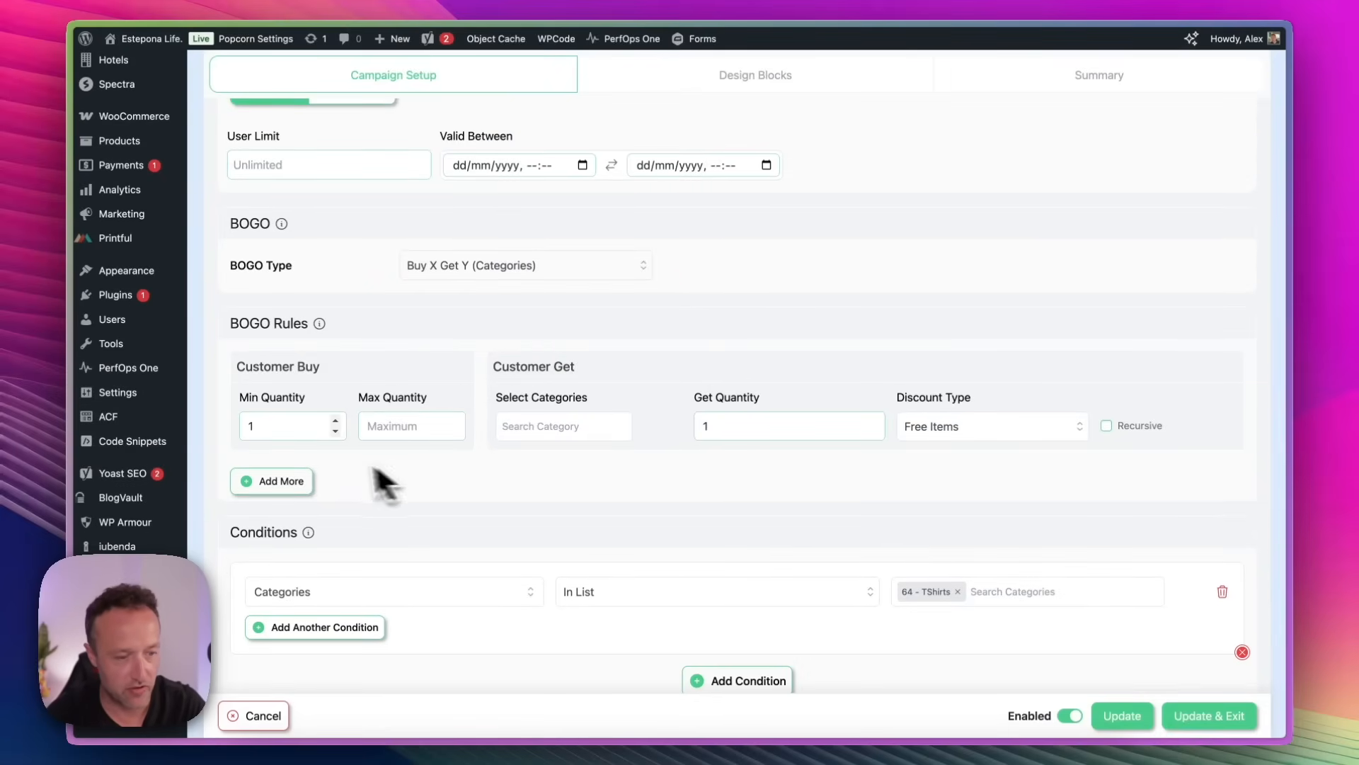
{"action": "left_click", "coordinate": [580, 431]}
{"action": "type", "text": "mug"}
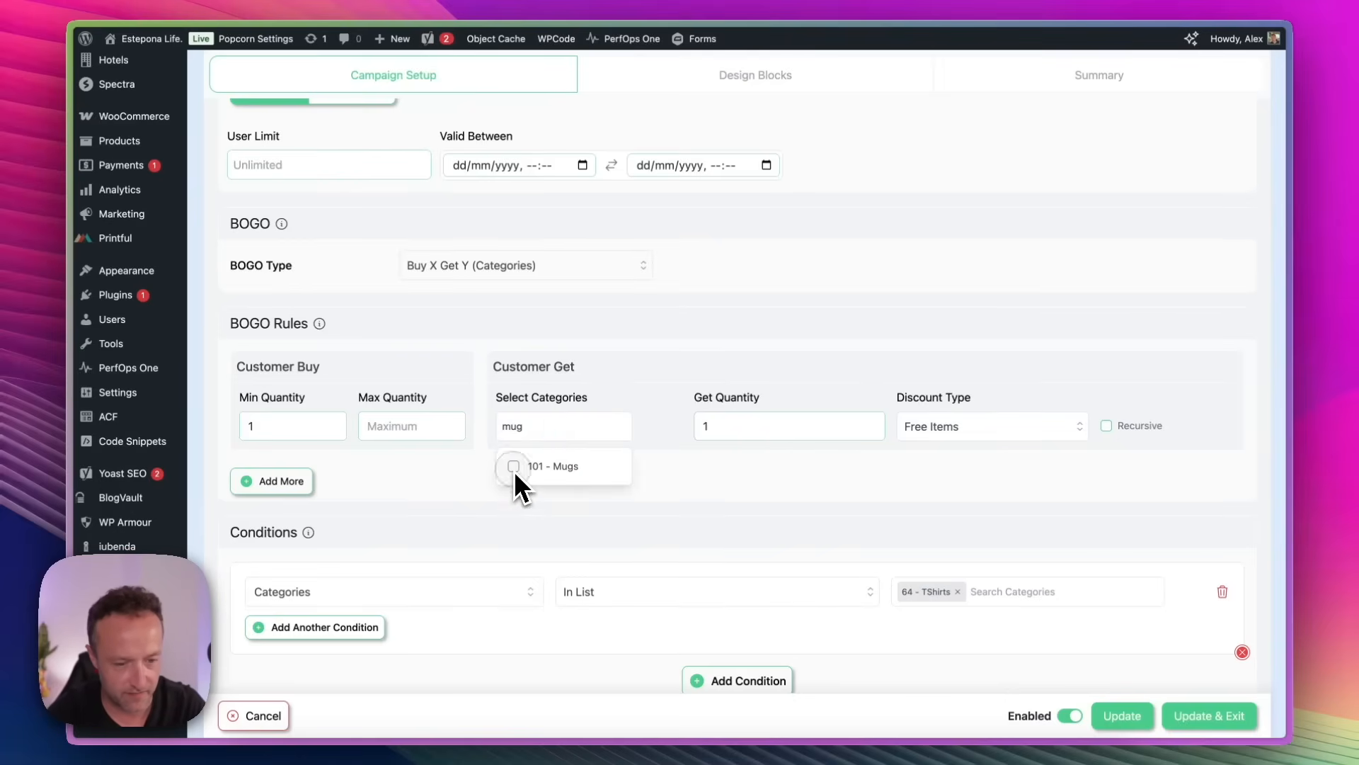
{"action": "left_click", "coordinate": [514, 467]}
{"action": "left_click", "coordinate": [817, 505]}
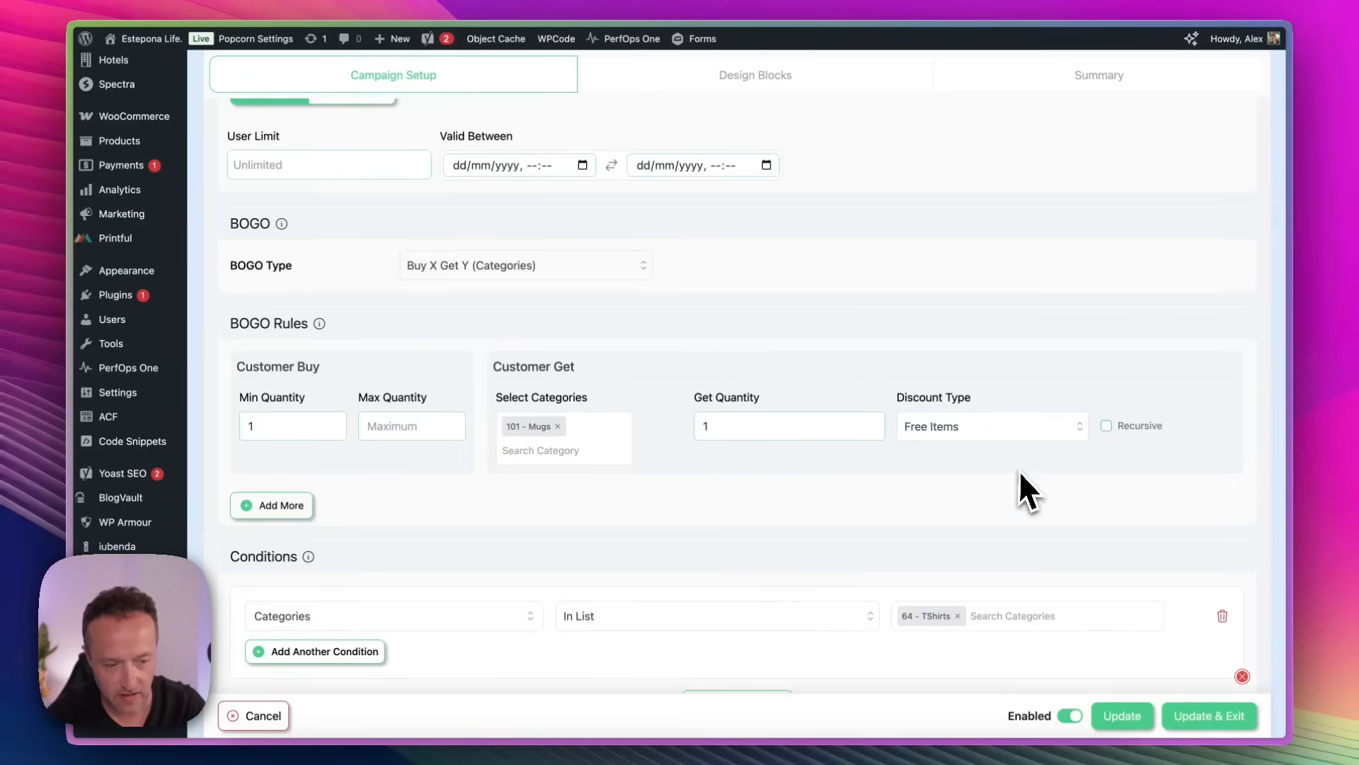
{"action": "scroll", "coordinate": [1019, 486], "scroll_direction": "down", "scroll_amount": 2}
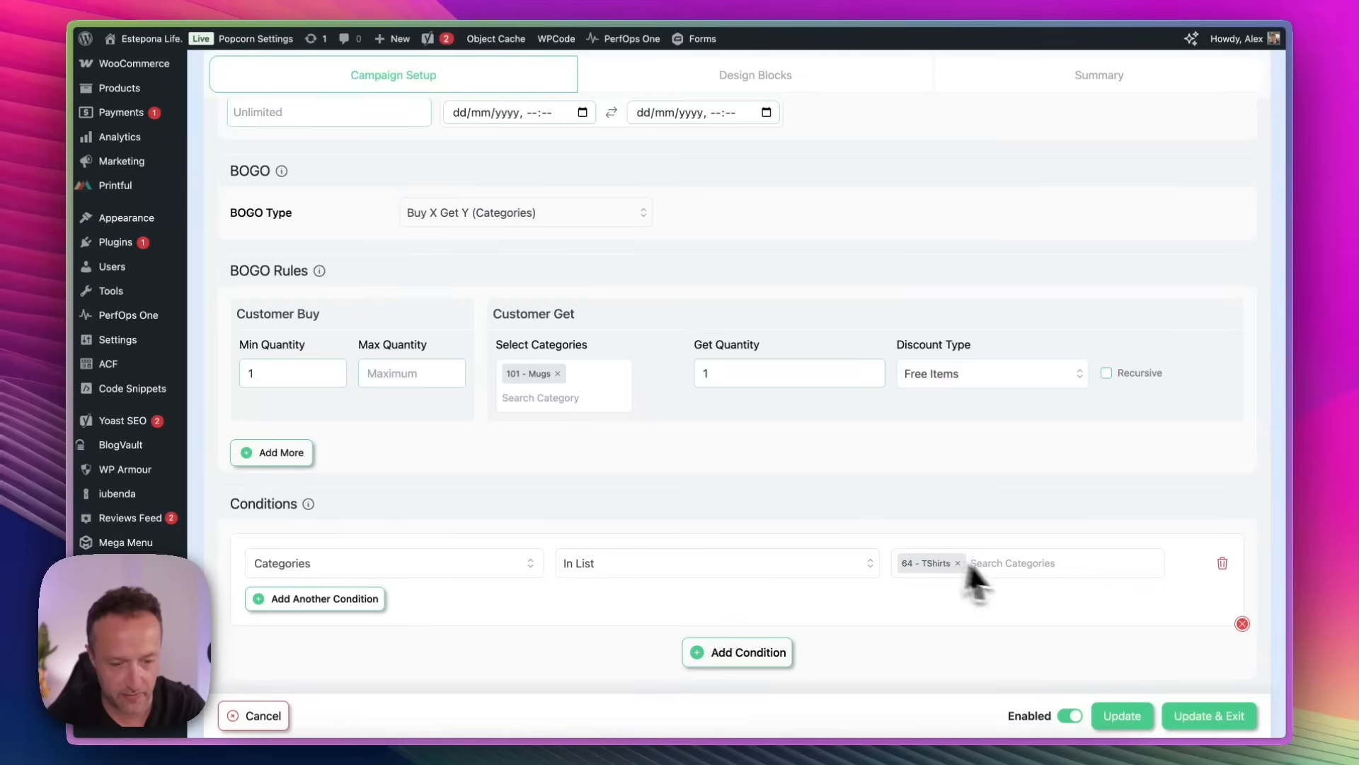
{"action": "left_click", "coordinate": [1210, 715]}
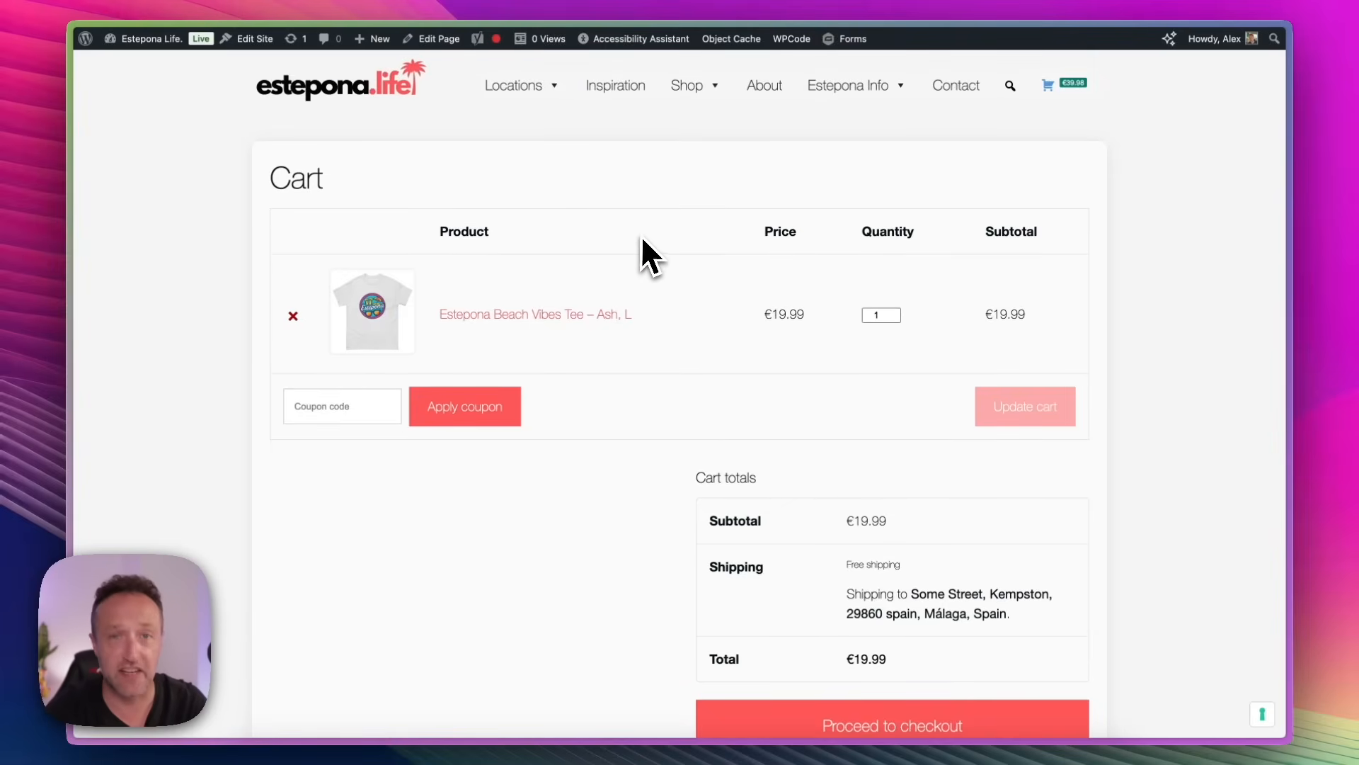
Step: Add the La Italiana Mug from Shop > Mugs, view it free in the cart, then open Disco Settings
{"action": "mouse_move", "coordinate": [683, 106]}
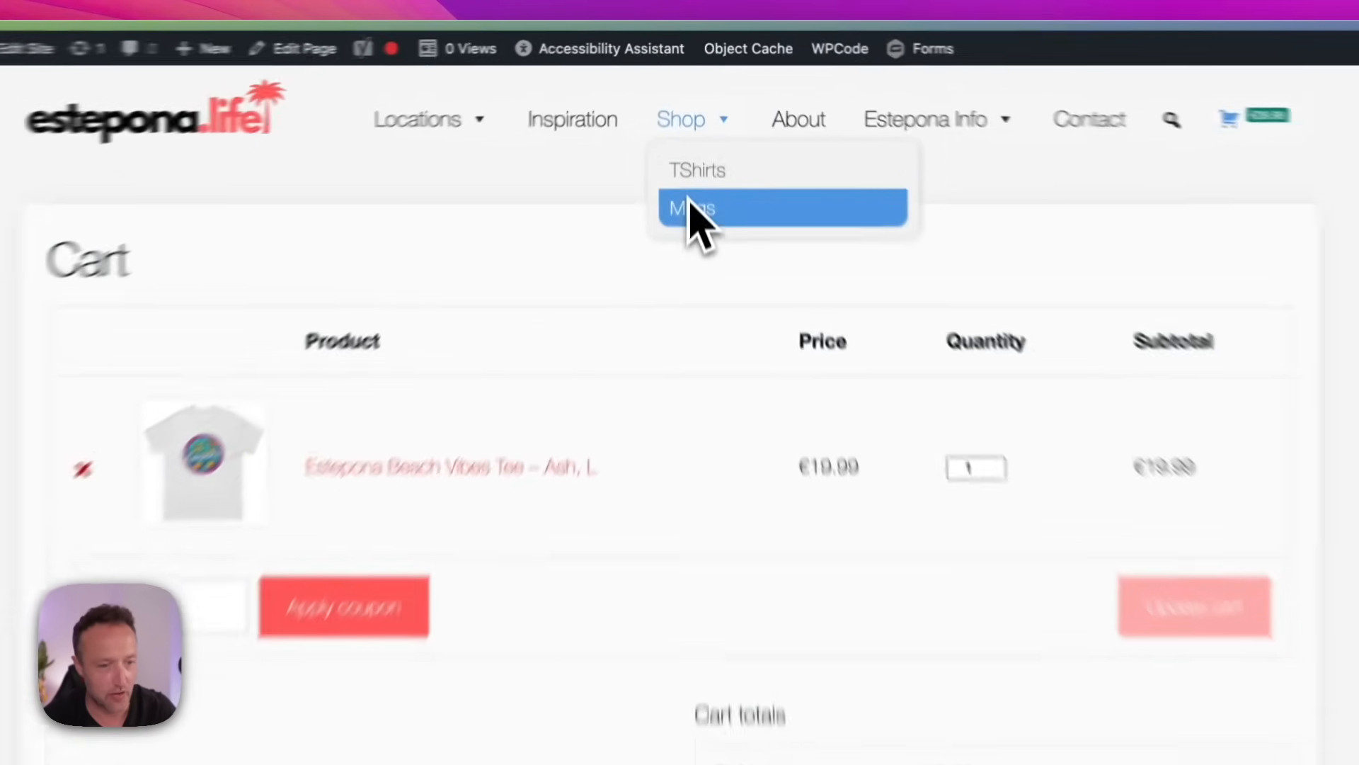
{"action": "left_click", "coordinate": [685, 244]}
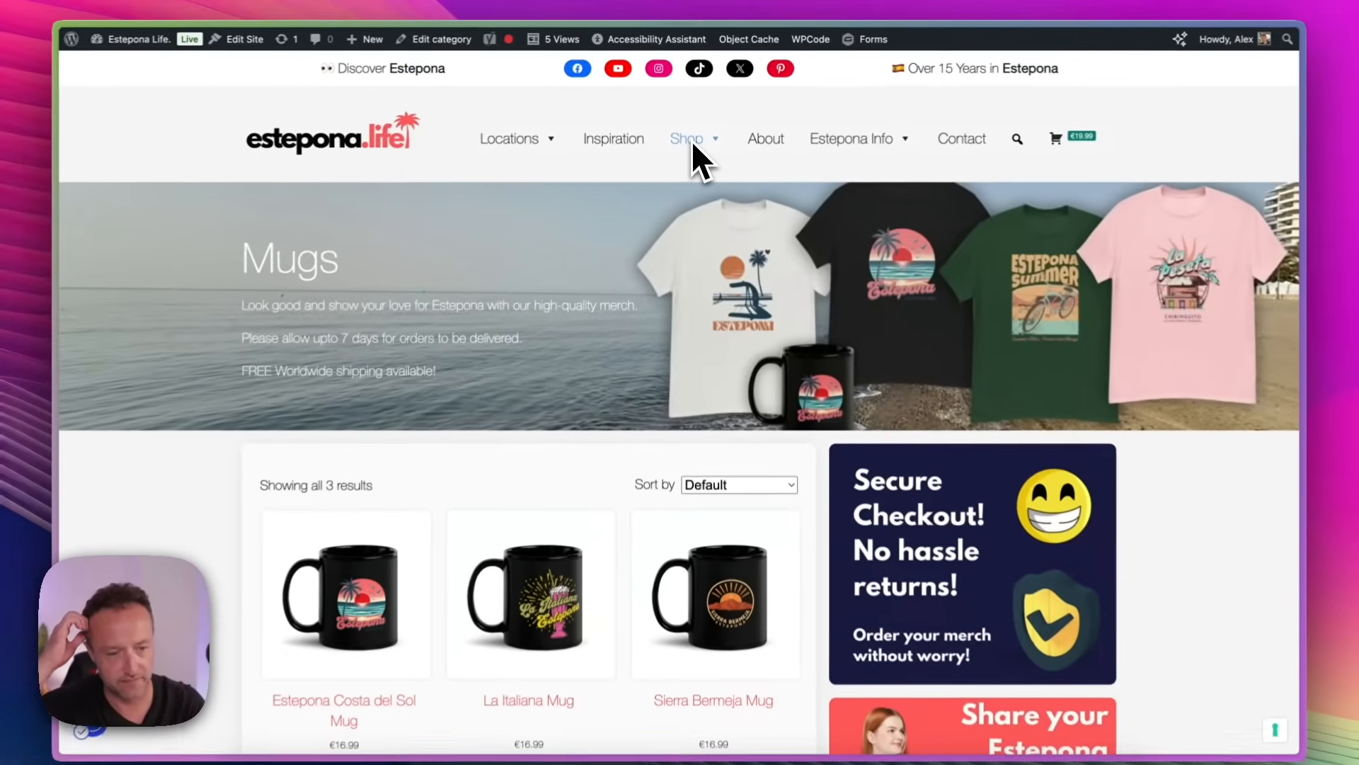
{"action": "scroll", "coordinate": [692, 140], "scroll_direction": "down", "scroll_amount": 5}
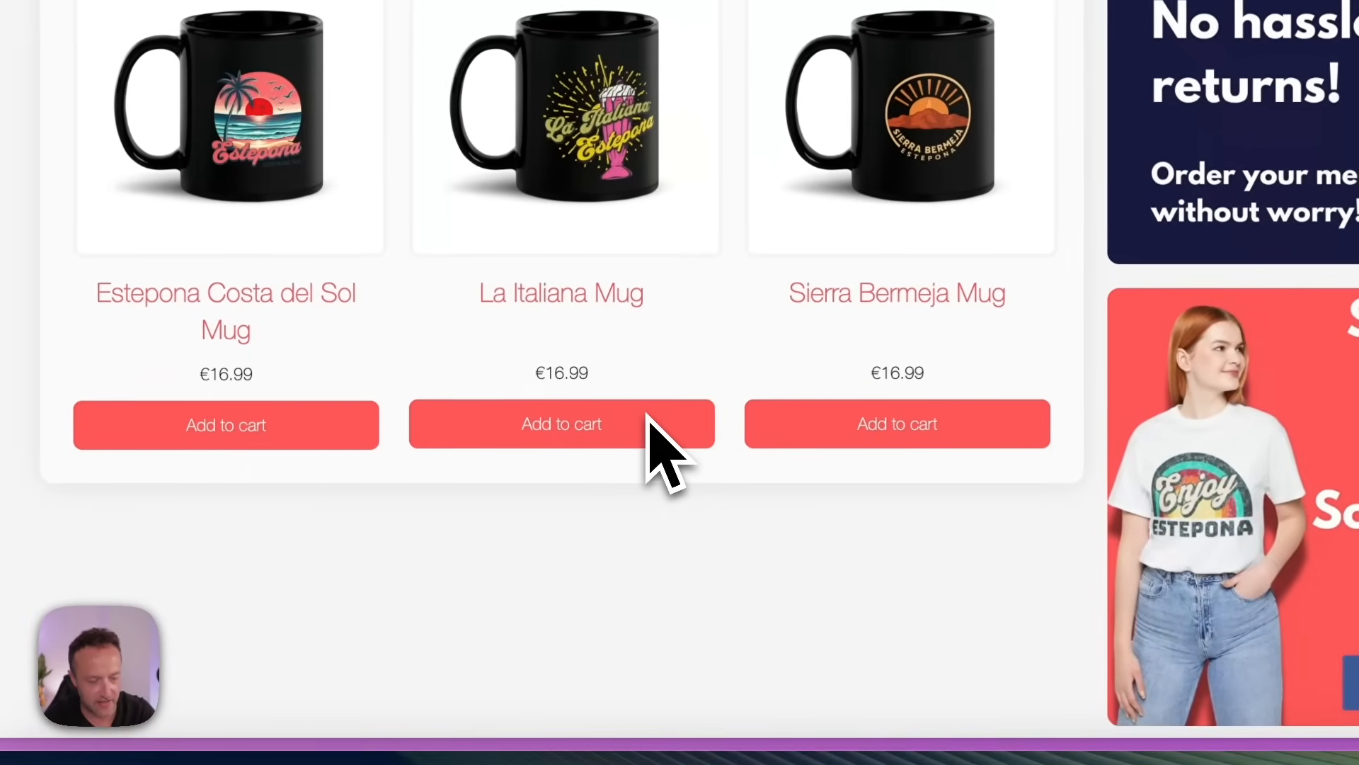
{"action": "left_click", "coordinate": [648, 421]}
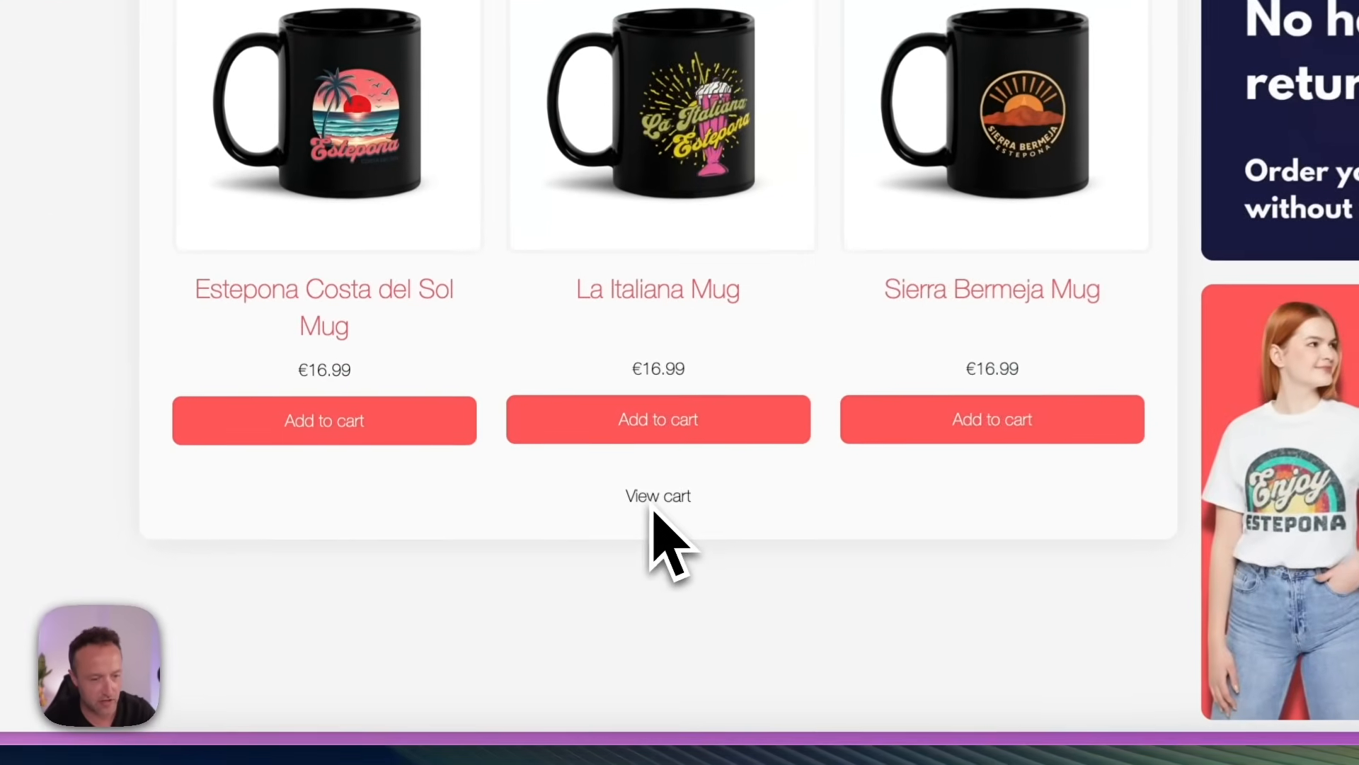
{"action": "left_click", "coordinate": [653, 502]}
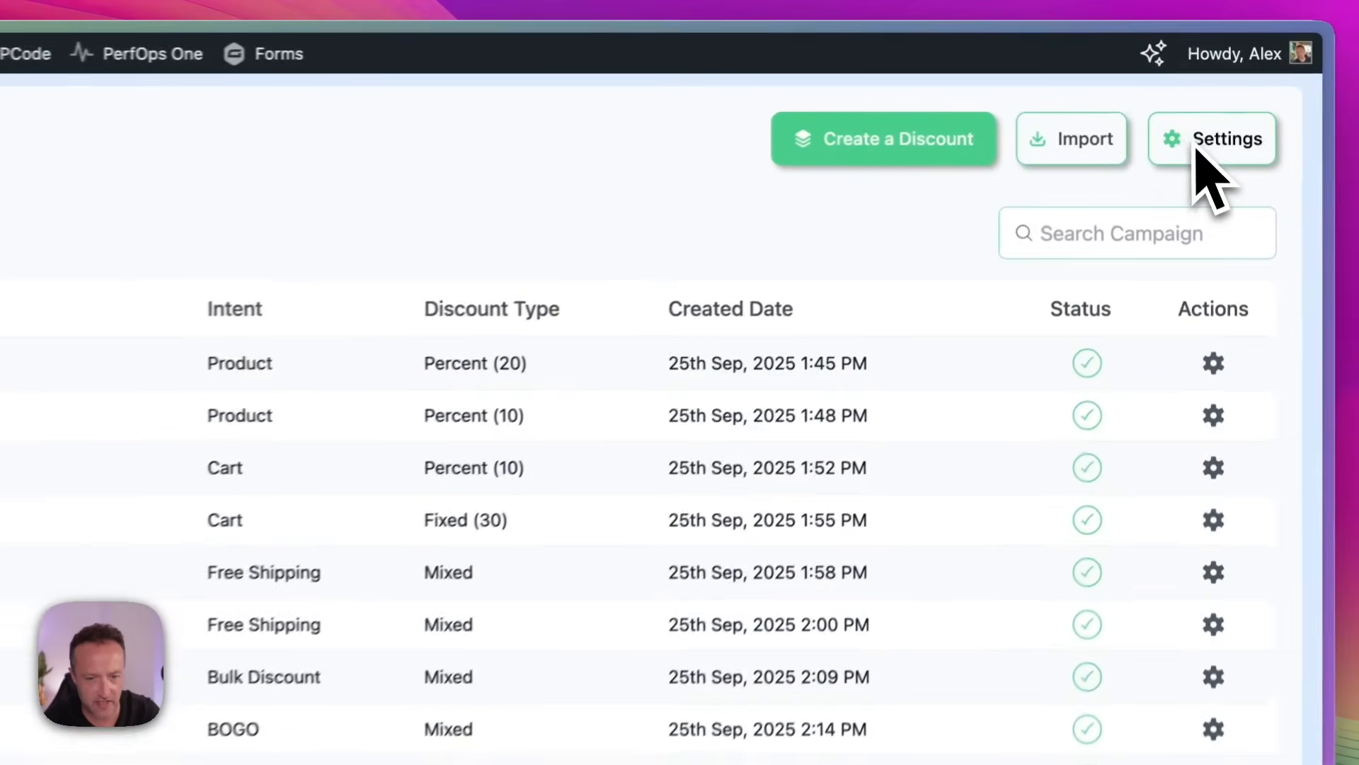
{"action": "left_click", "coordinate": [1197, 147]}
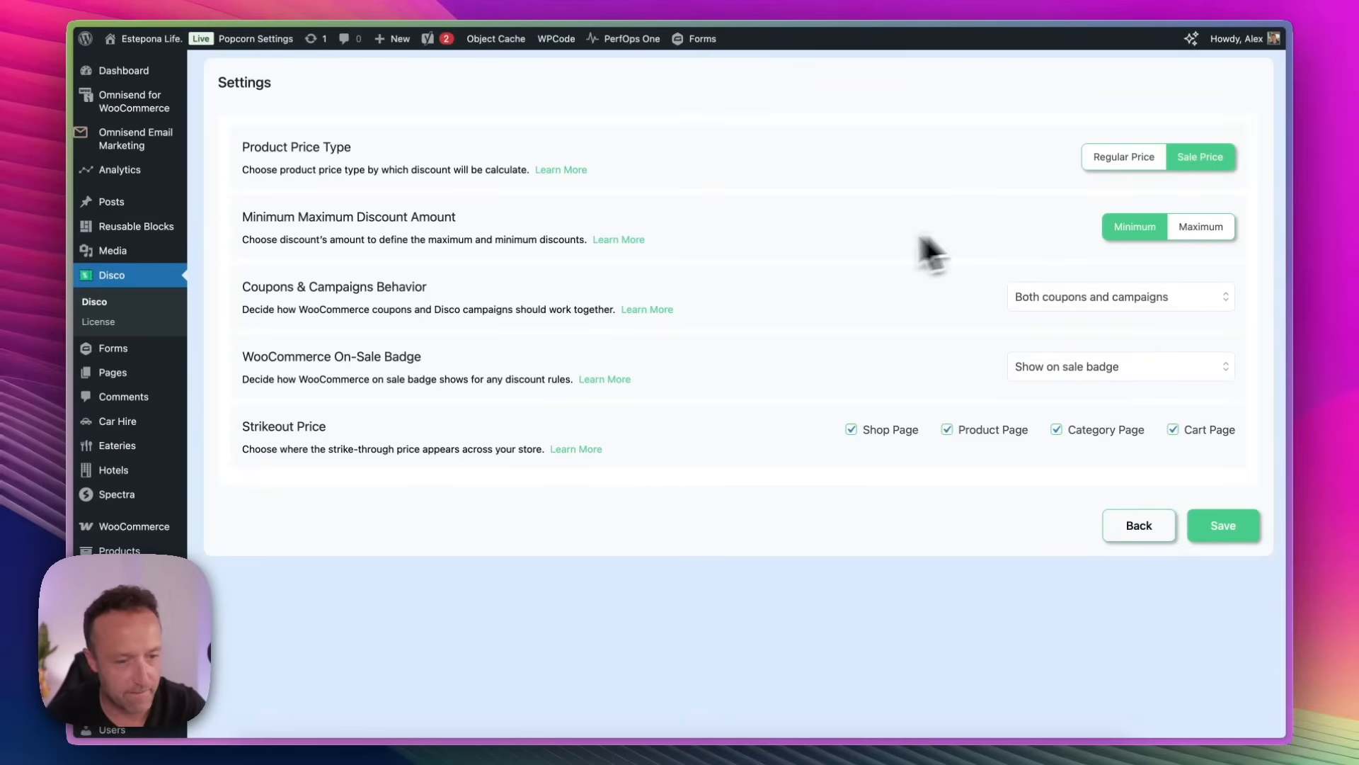
{"action": "left_click", "coordinate": [1198, 231]}
{"action": "left_click", "coordinate": [1135, 234]}
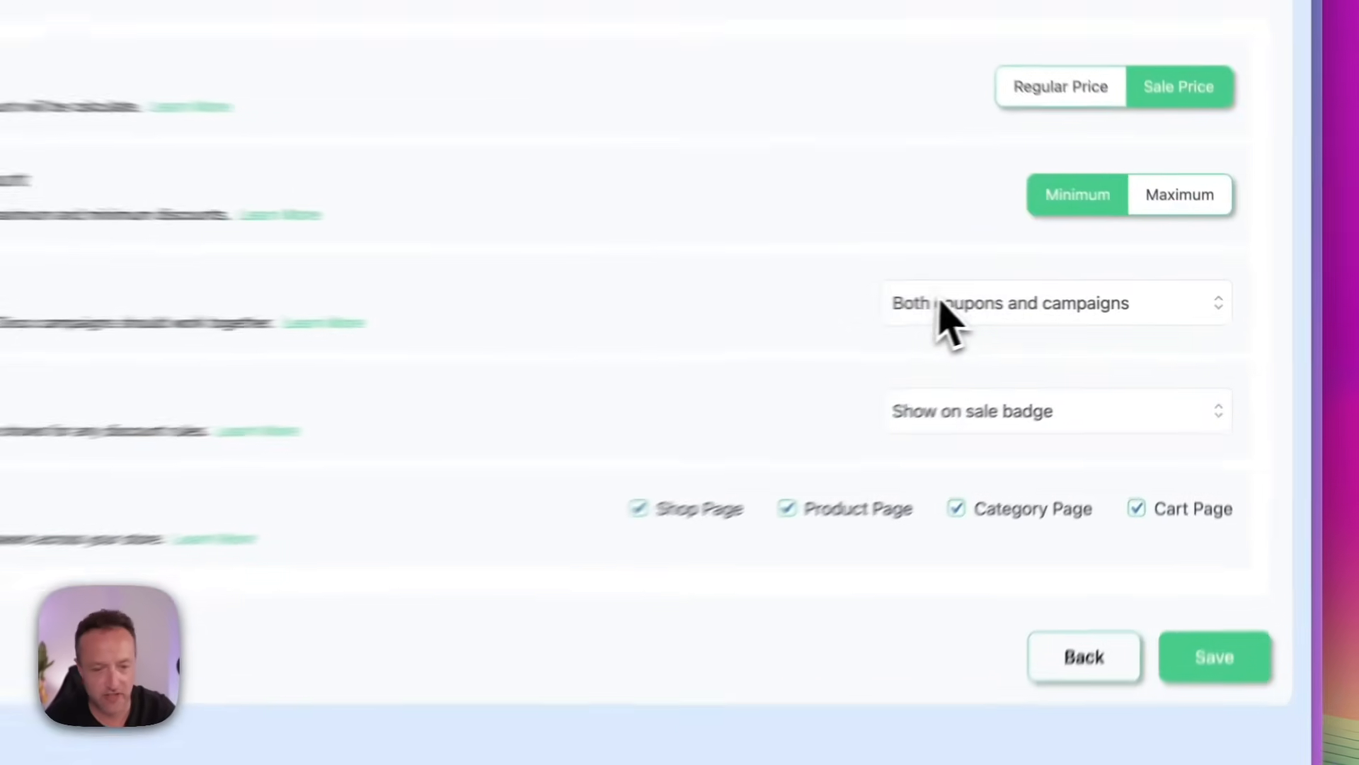
{"action": "left_click", "coordinate": [1046, 297]}
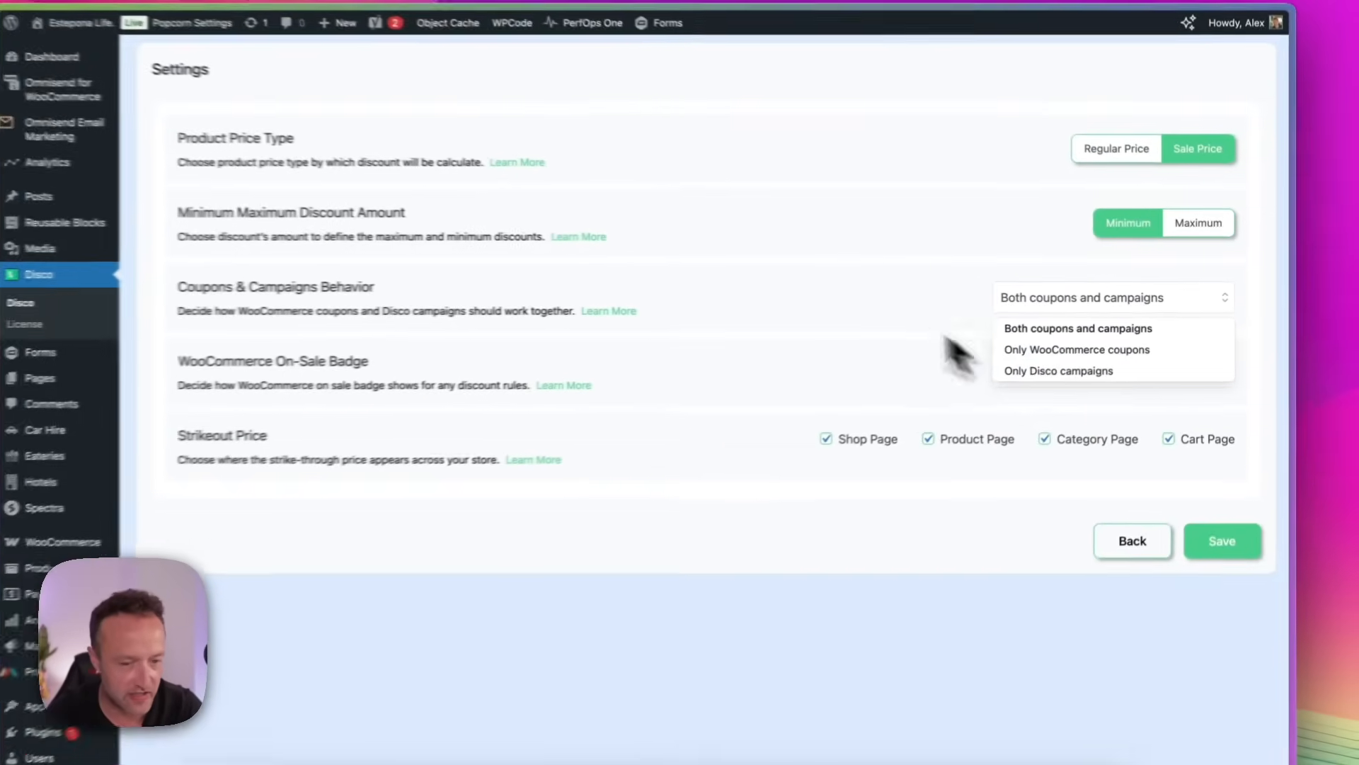
{"action": "left_click", "coordinate": [870, 310]}
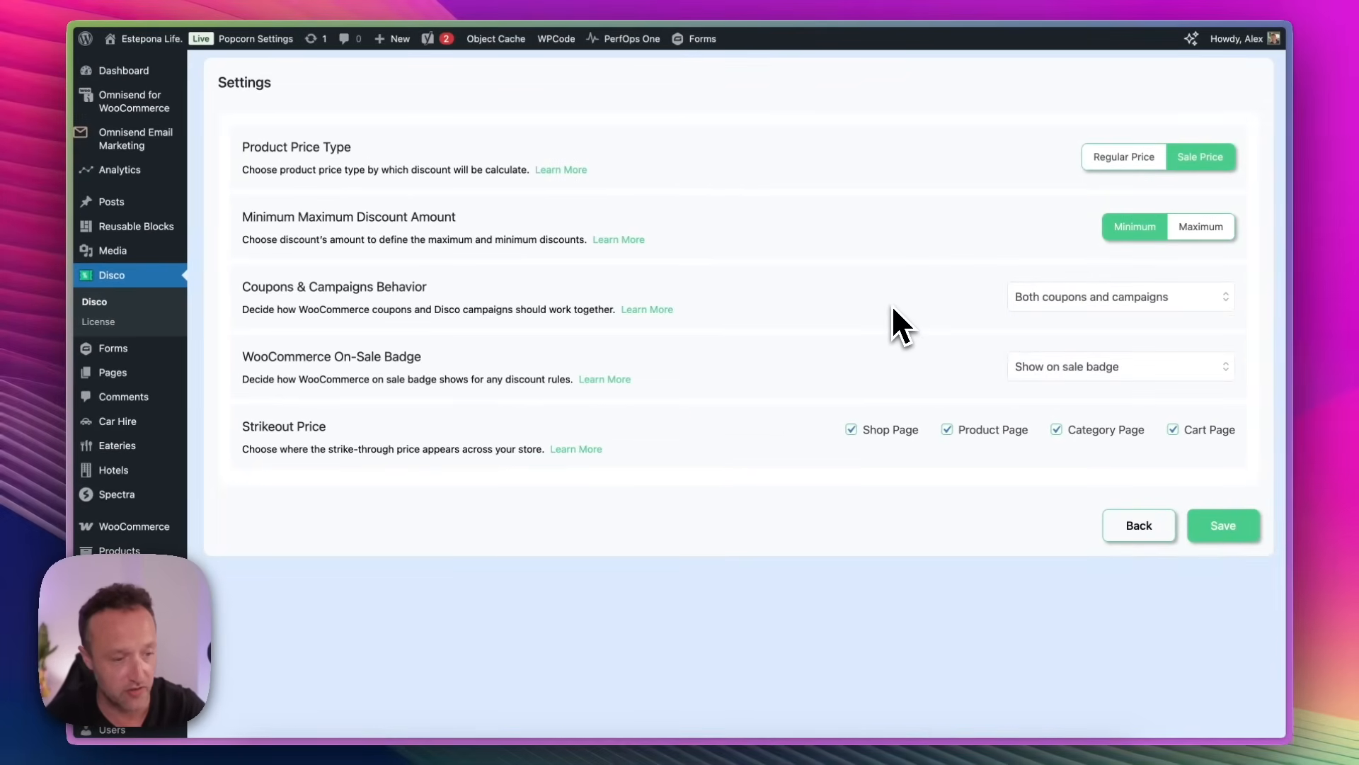
{"action": "left_click", "coordinate": [1076, 366]}
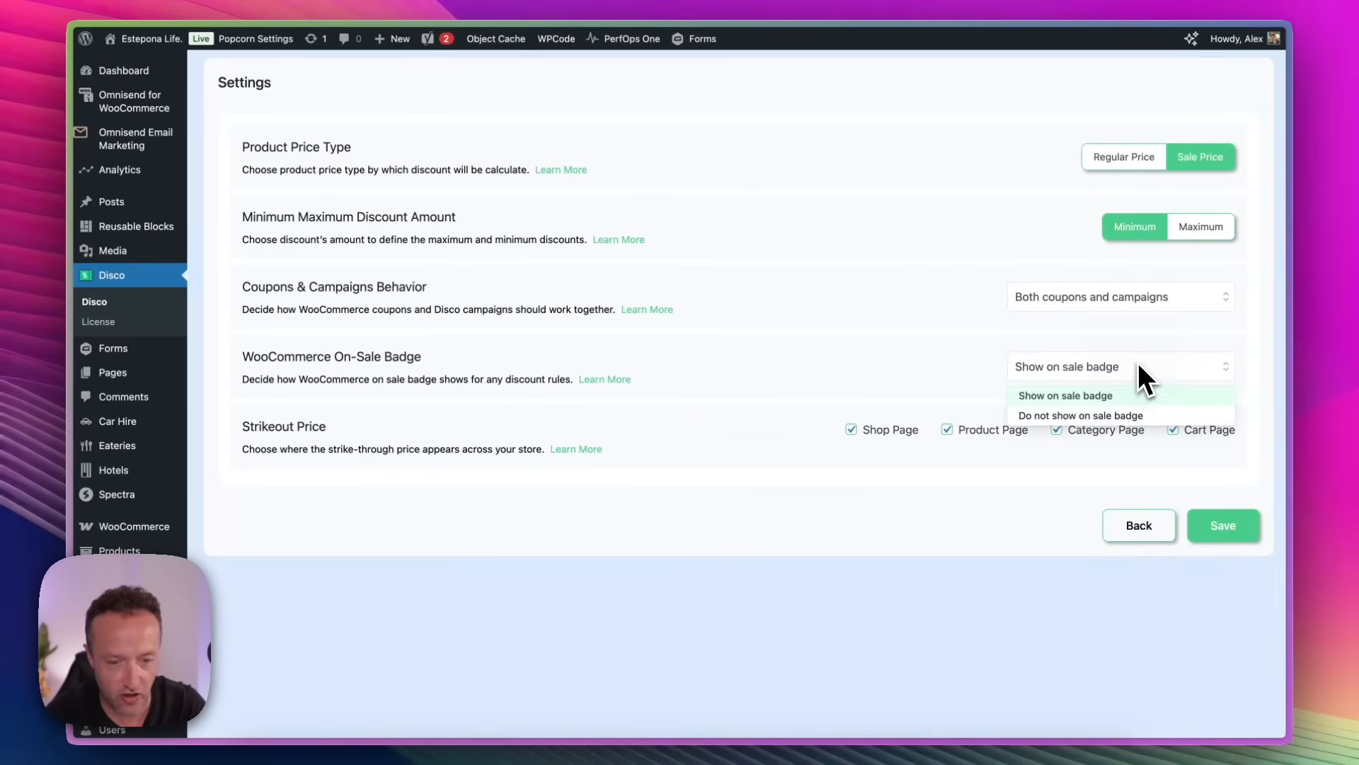
{"action": "left_click", "coordinate": [932, 364]}
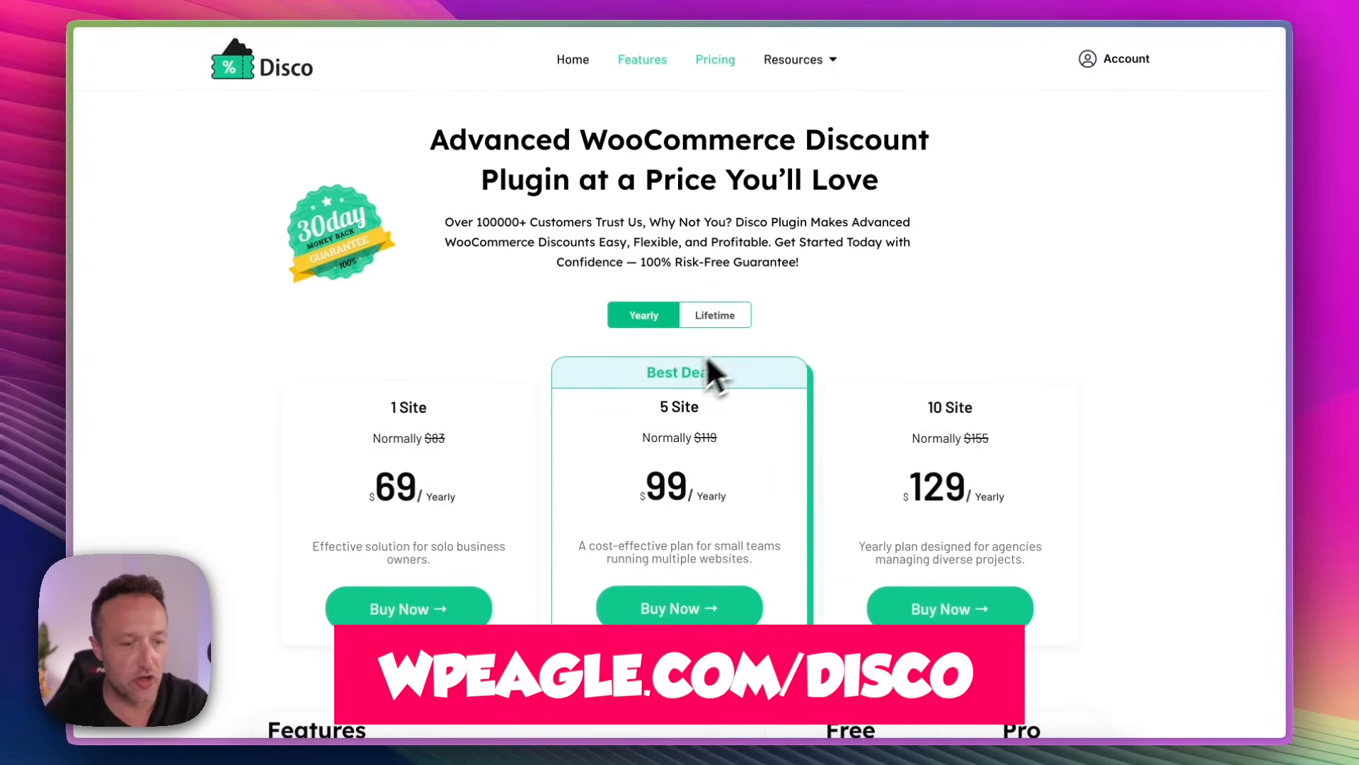
Step: Switch the Disco plan pricing to Lifetime and scroll down the plans
{"action": "left_click", "coordinate": [734, 313]}
{"action": "left_click", "coordinate": [674, 311]}
{"action": "left_click", "coordinate": [711, 316]}
{"action": "scroll", "coordinate": [644, 425], "scroll_direction": "down", "scroll_amount": 2}
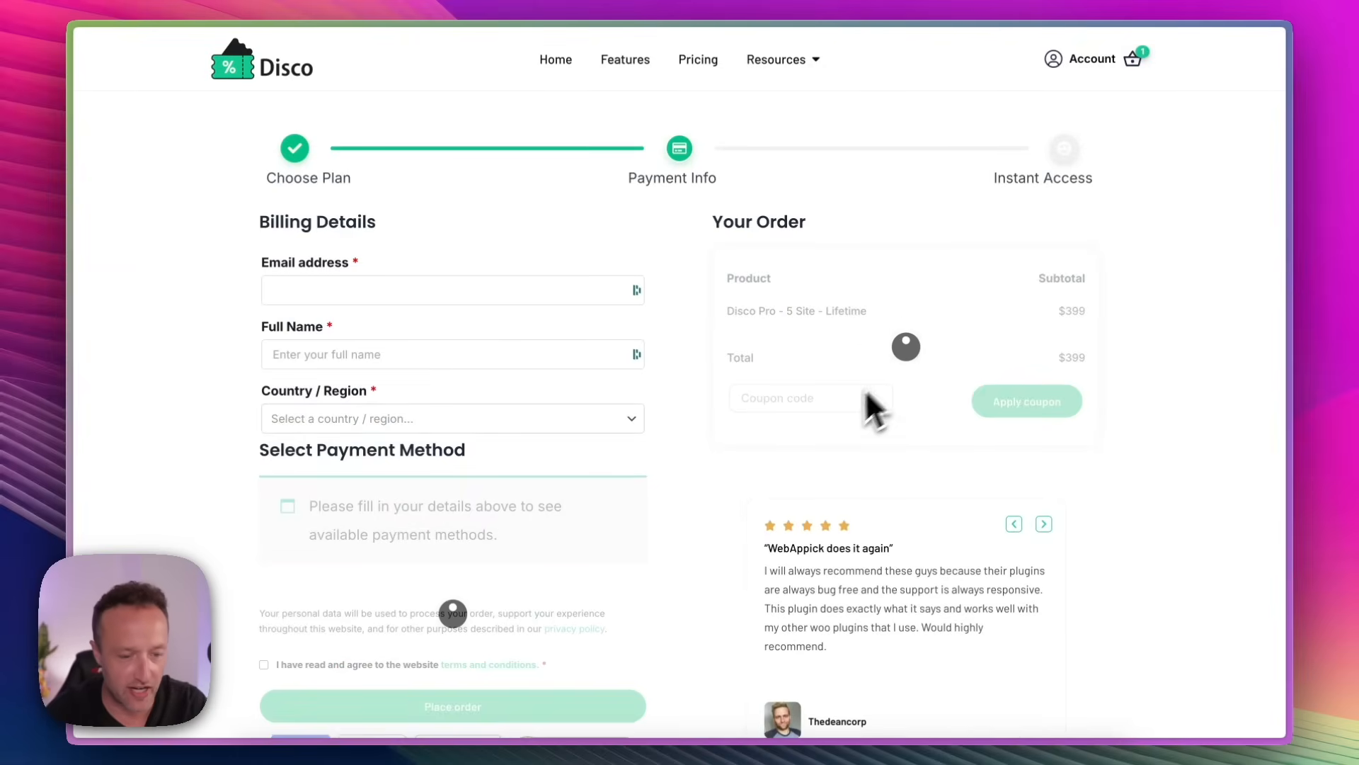
Step: Enter and apply the 10% discount coupon code for the Disco Pro 5 Site lifetime order
{"action": "left_click", "coordinate": [810, 397]}
{"action": "type", "text": "al"}
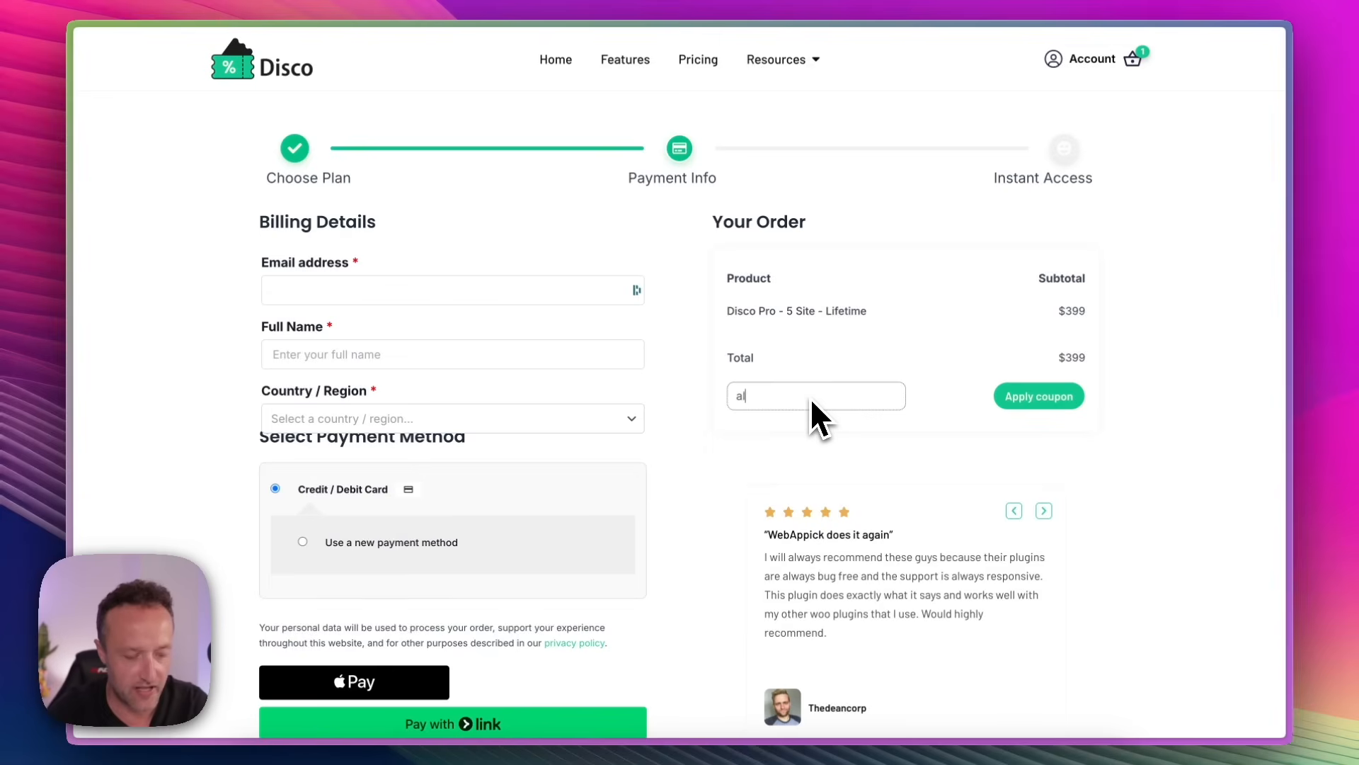
{"action": "type", "text": "ex10"}
{"action": "left_click", "coordinate": [1038, 398]}
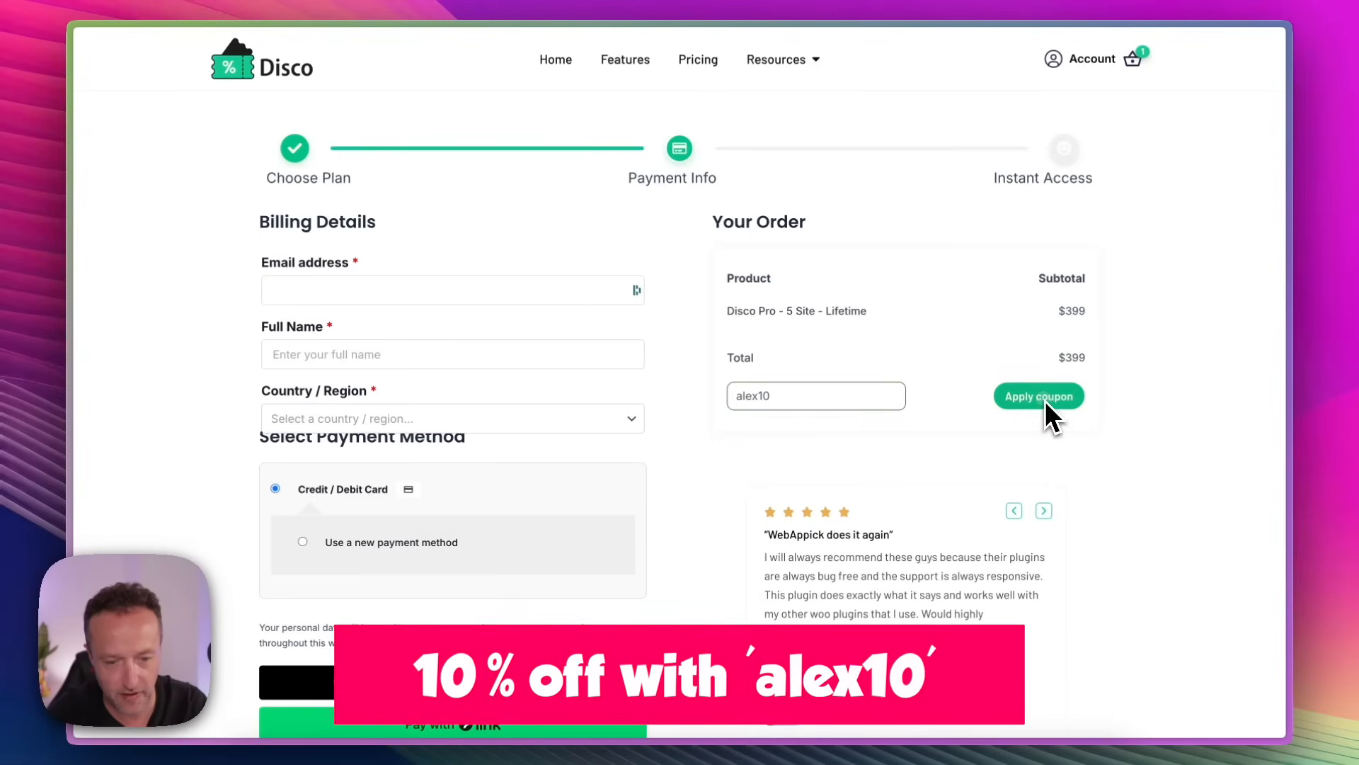